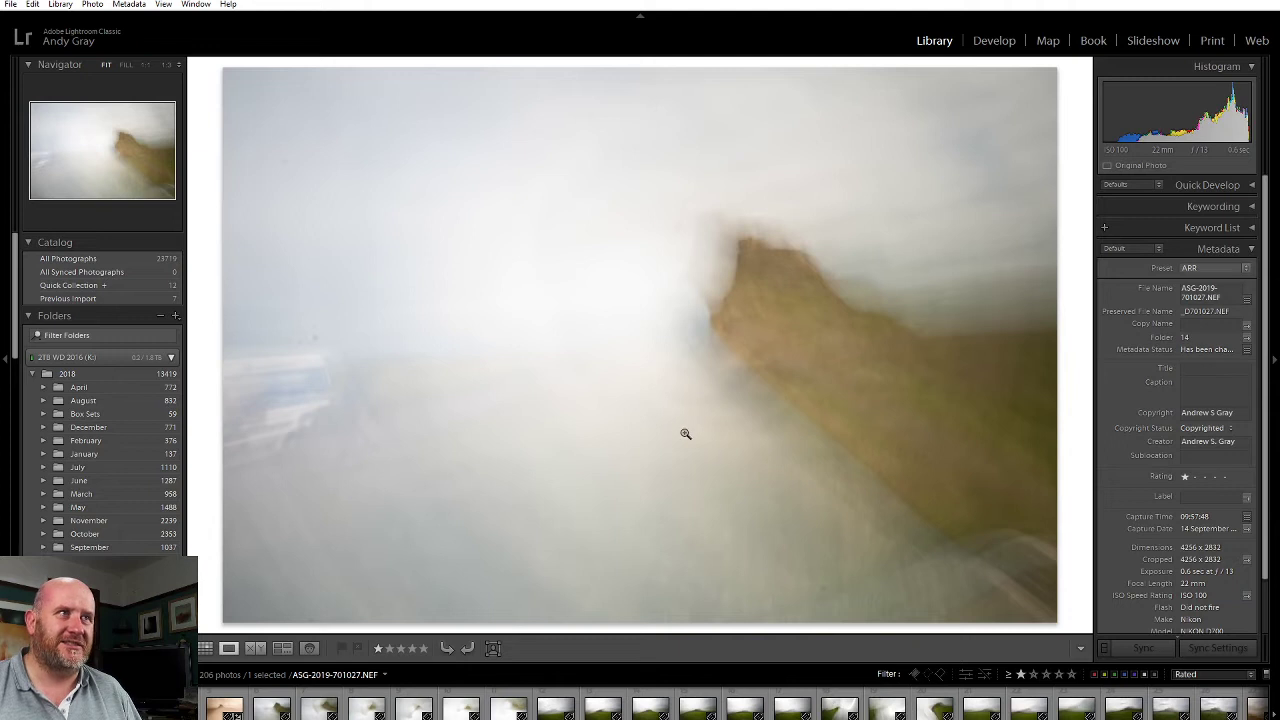
pyautogui.press('Right')
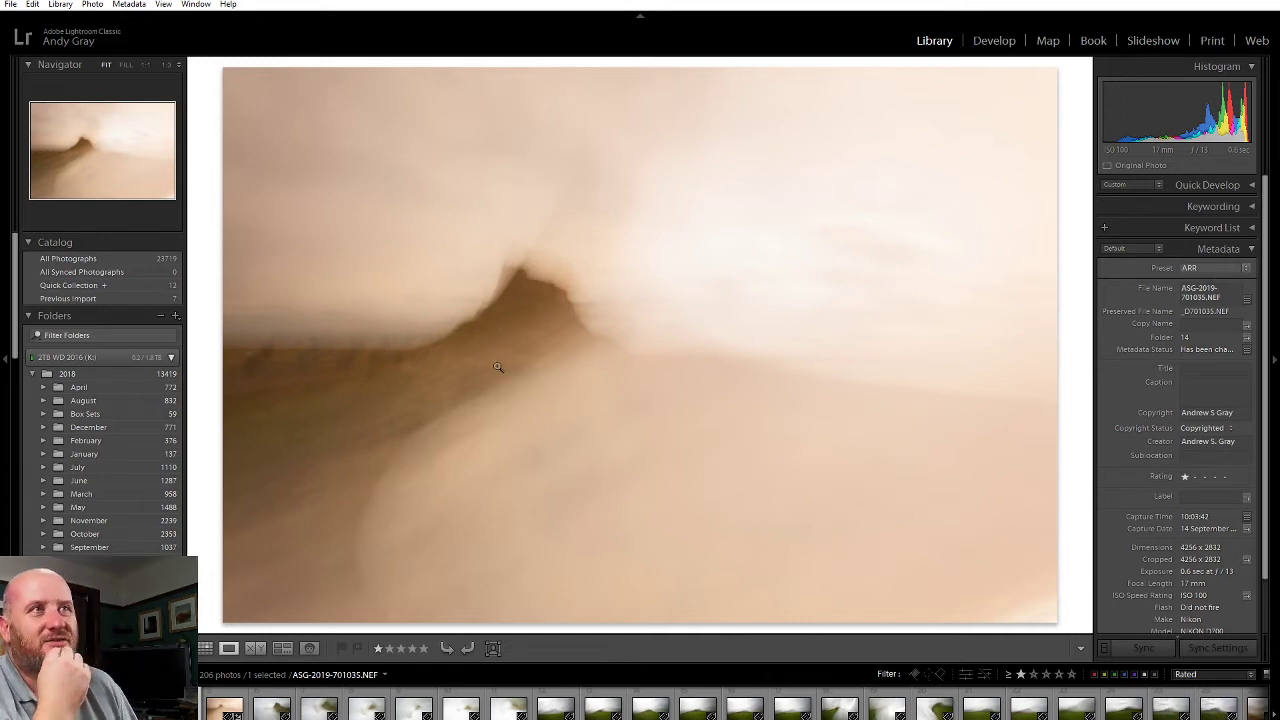
pyautogui.press('Right')
pyautogui.press('Right')
pyautogui.press('Right')
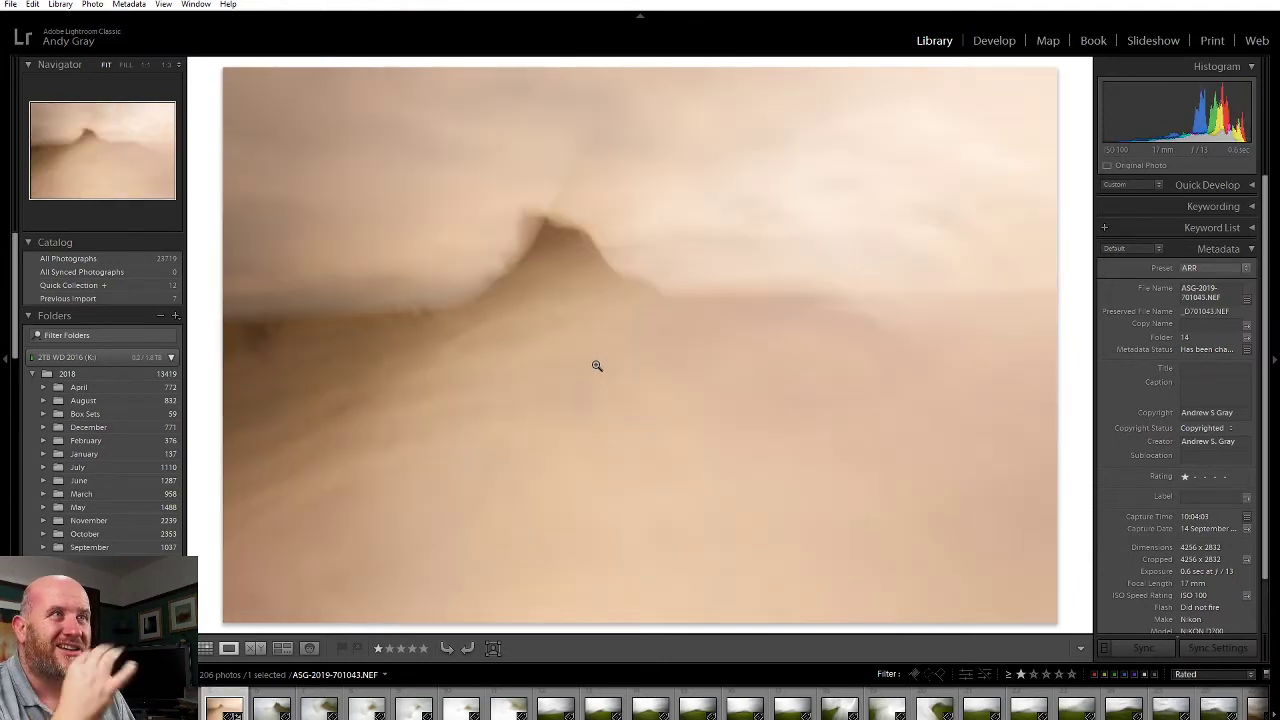
pyautogui.press('Right')
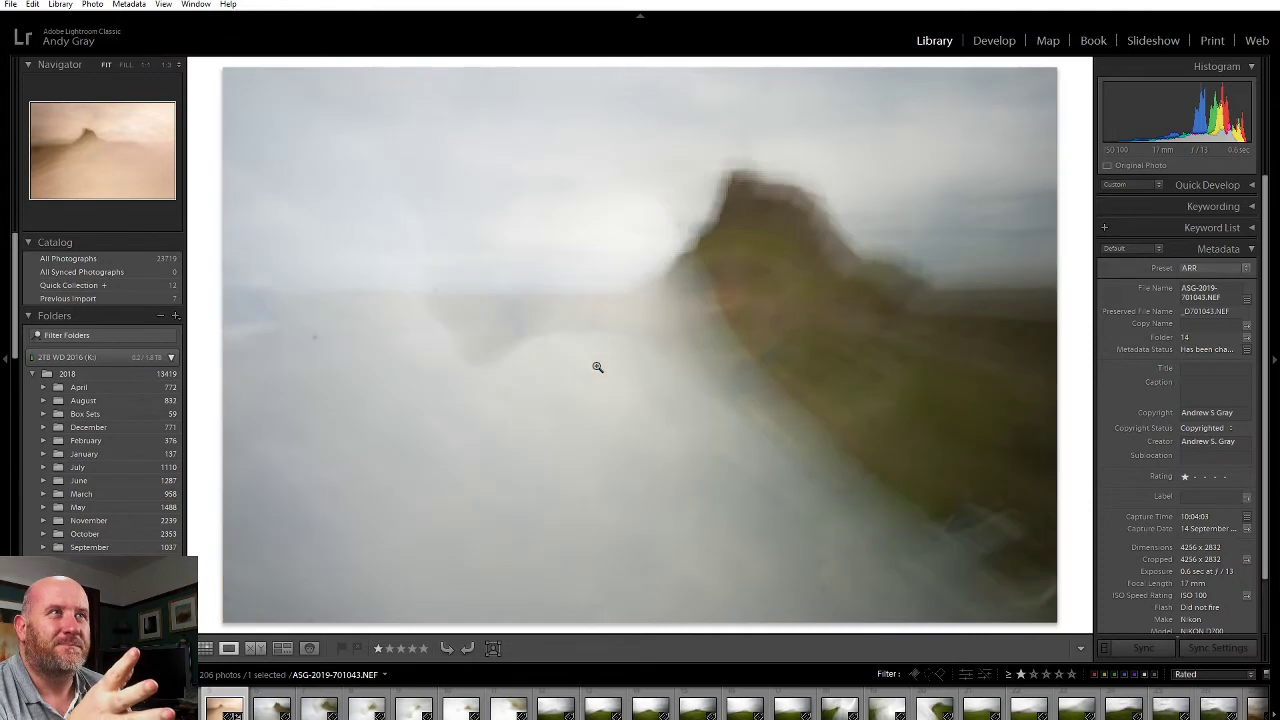
pyautogui.press('Right')
pyautogui.press('Right')
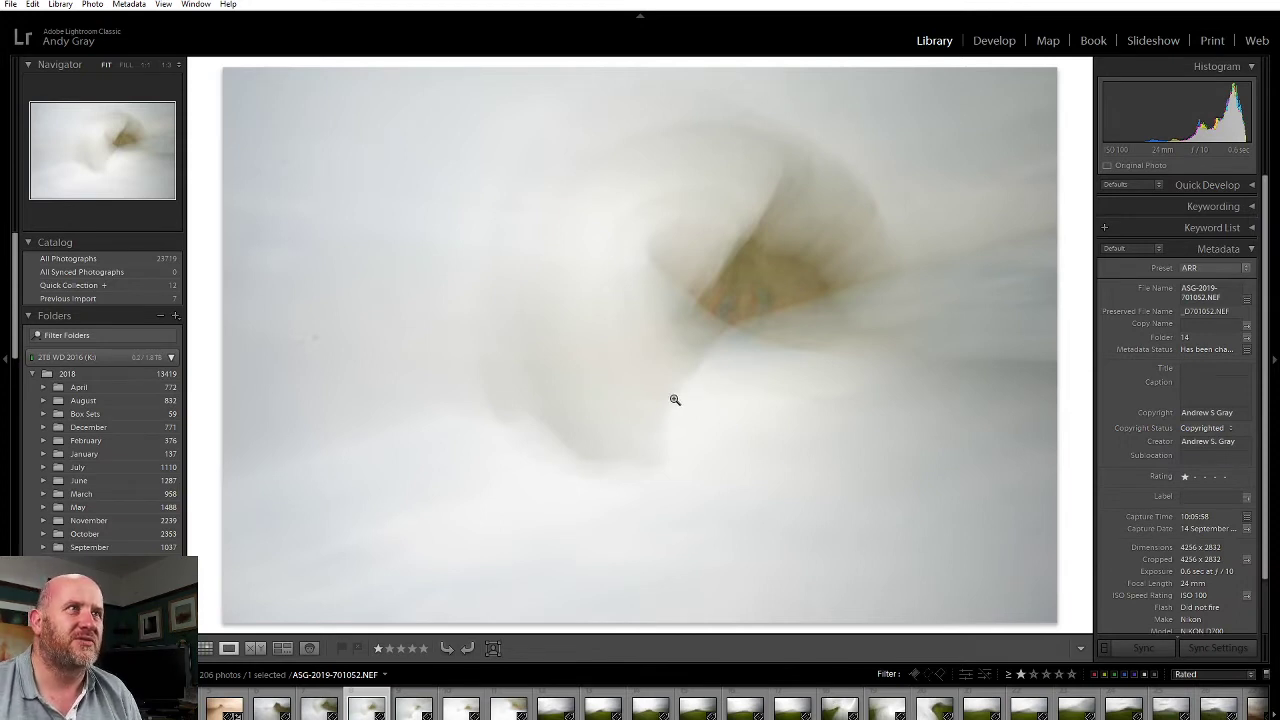
pyautogui.press('Right')
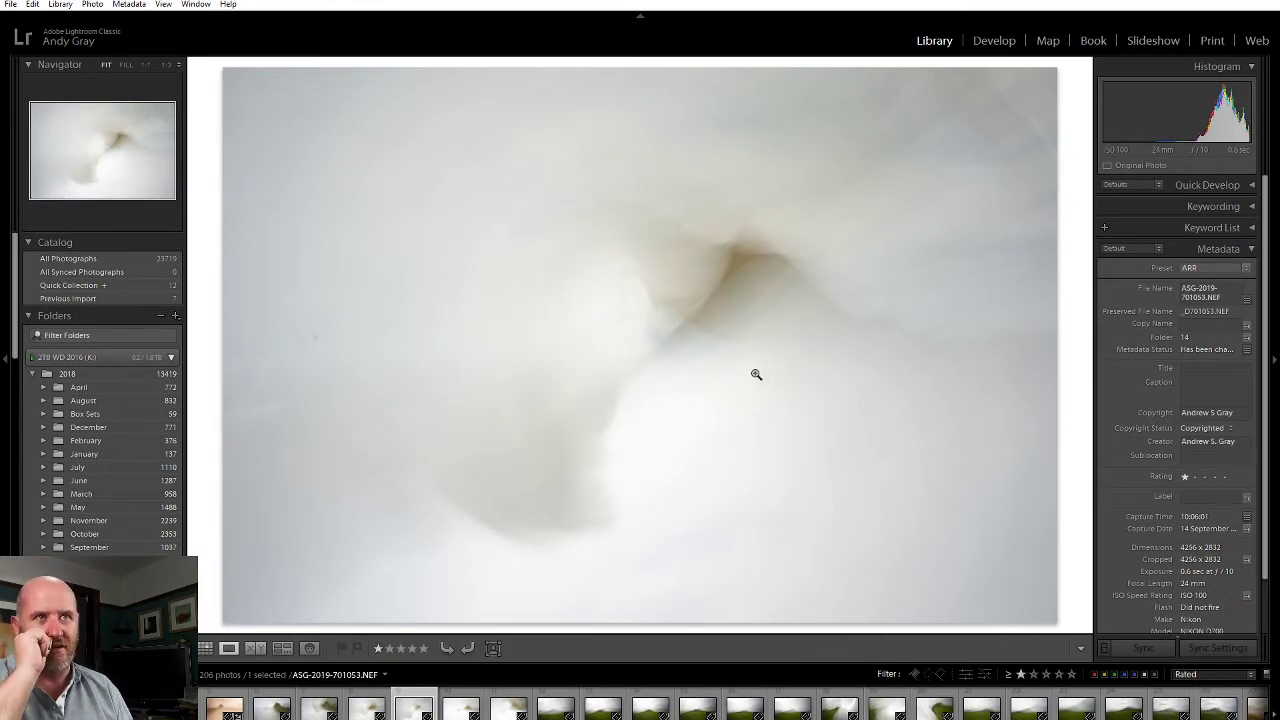
pyautogui.press('Right')
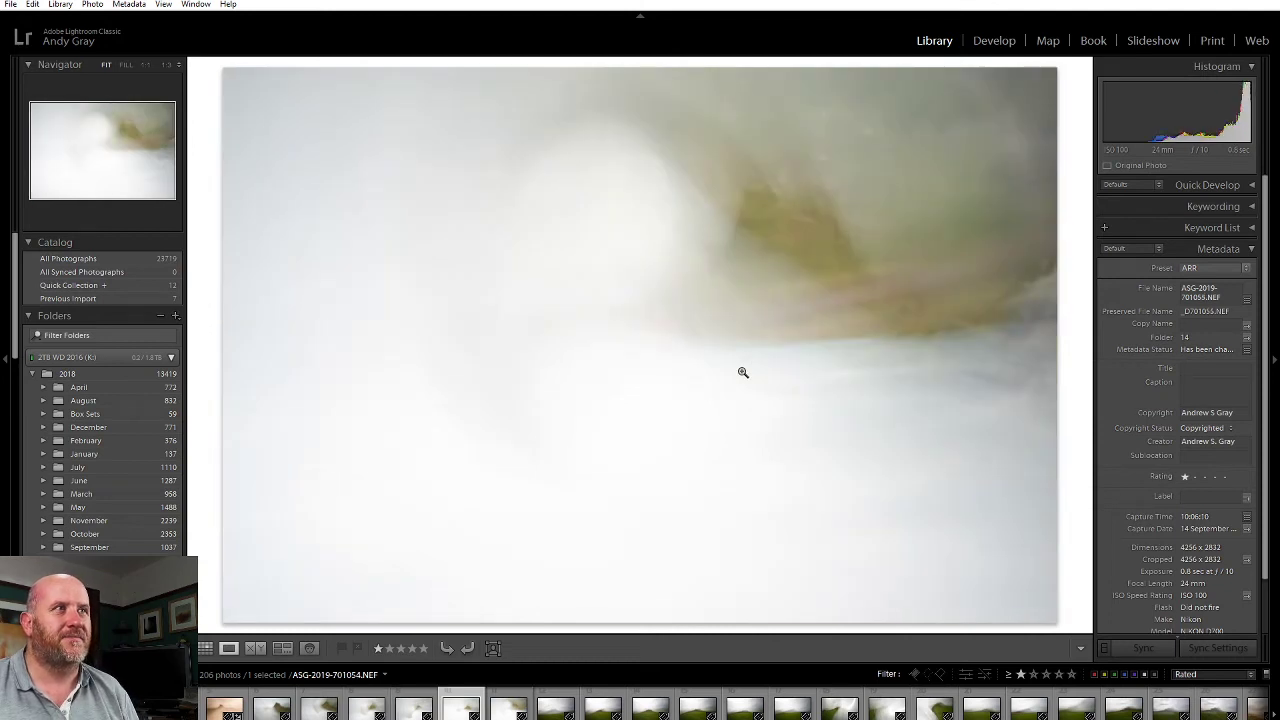
pyautogui.press('Right')
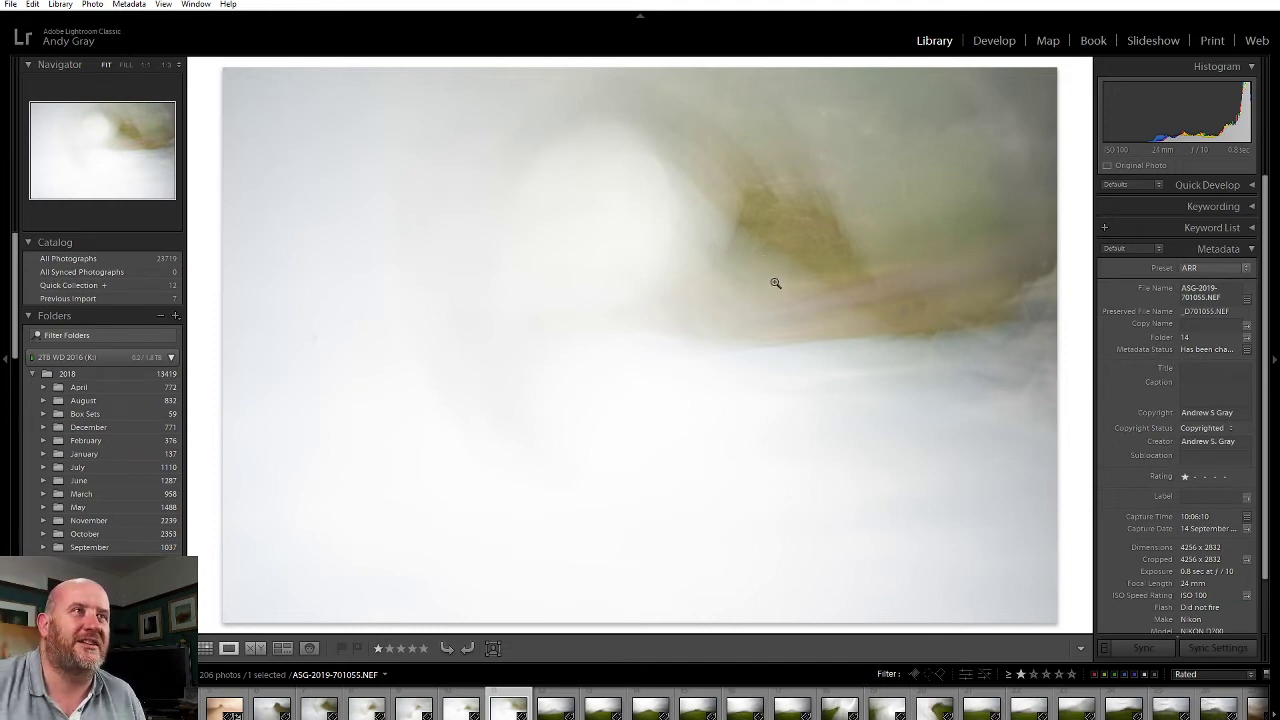
pyautogui.press('Right')
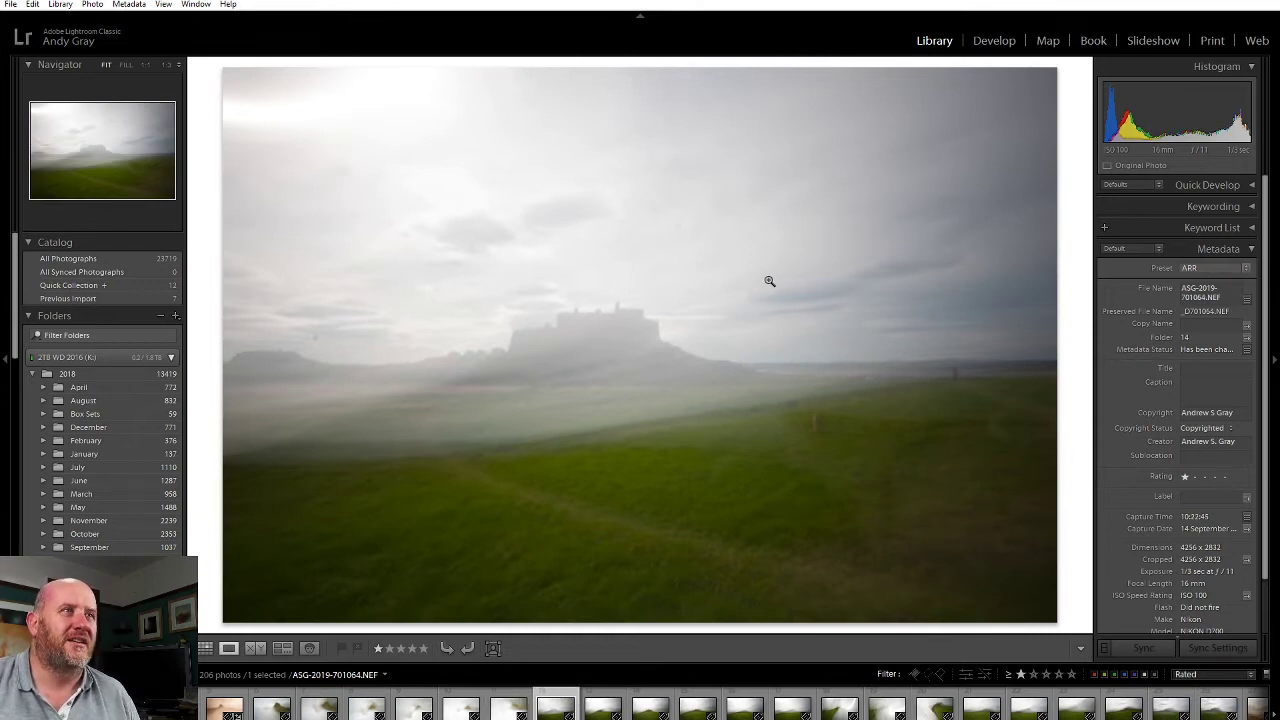
pyautogui.press('Right')
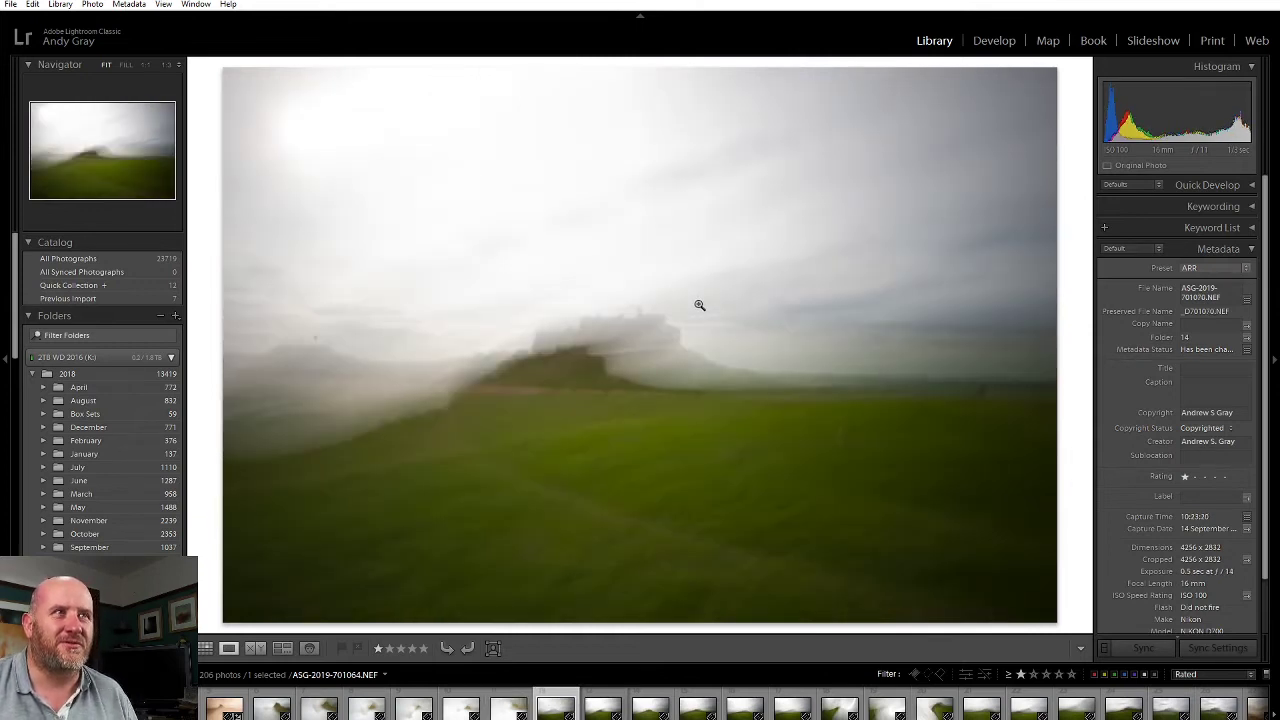
pyautogui.press('Right')
pyautogui.press('Right')
pyautogui.press('Right')
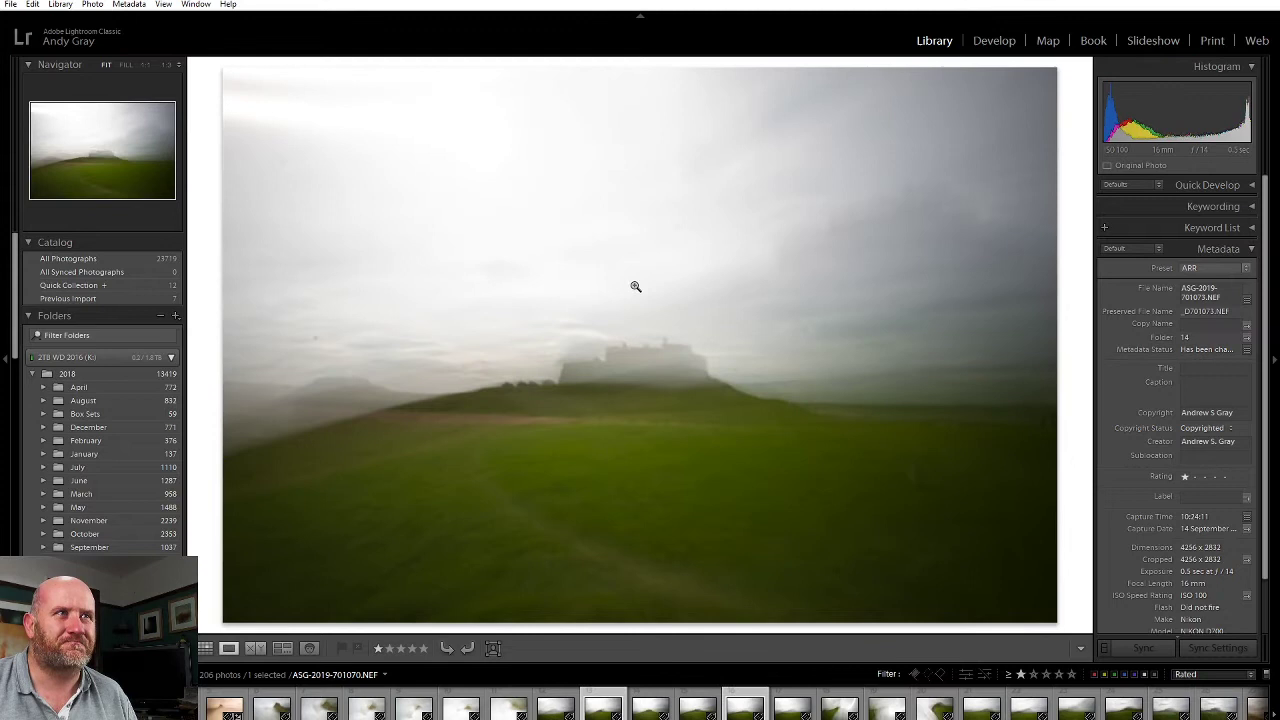
pyautogui.press('Right')
pyautogui.press('Right')
pyautogui.press('Right')
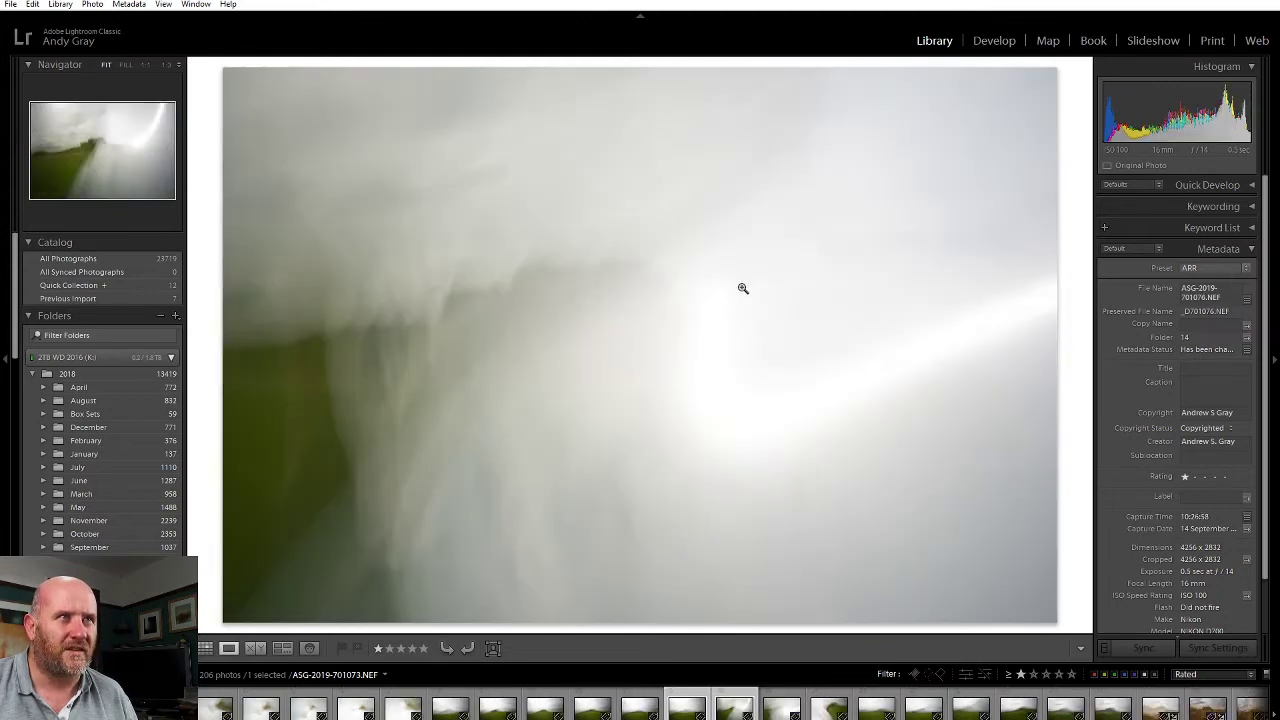
pyautogui.press('Right')
pyautogui.press('Right')
pyautogui.press('Right')
pyautogui.press('Right')
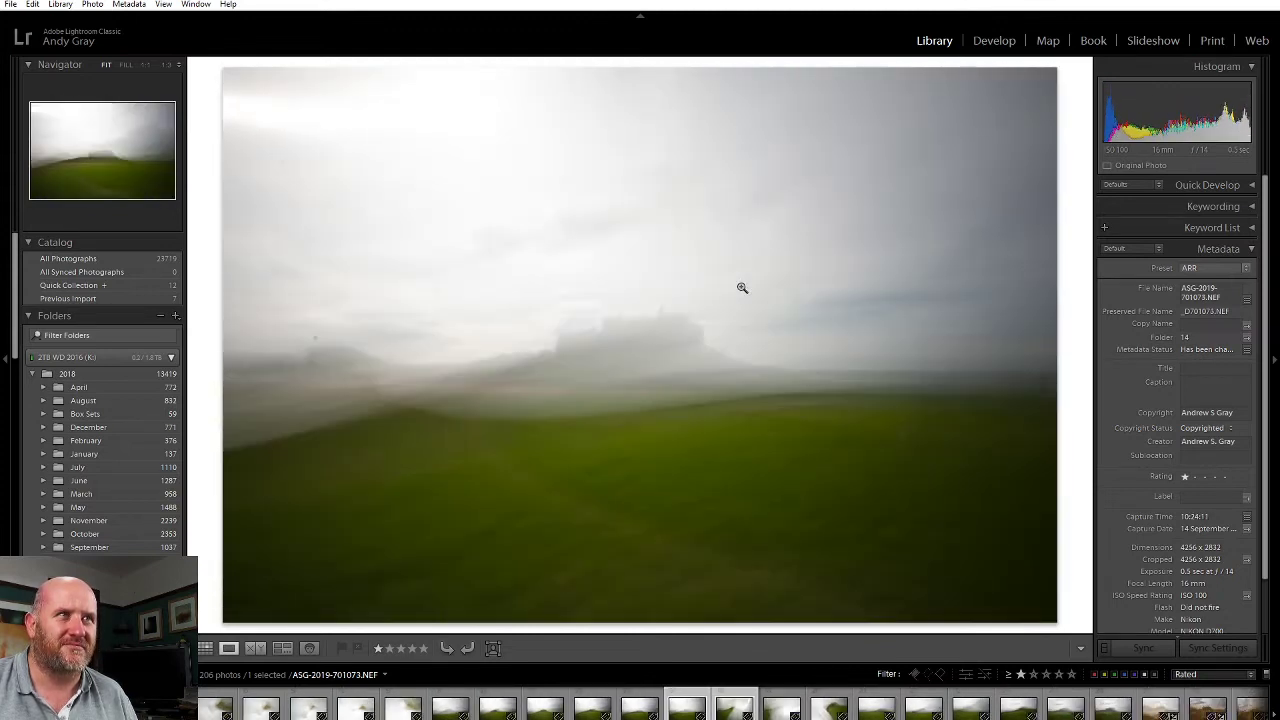
pyautogui.press('Right')
pyautogui.press('Right')
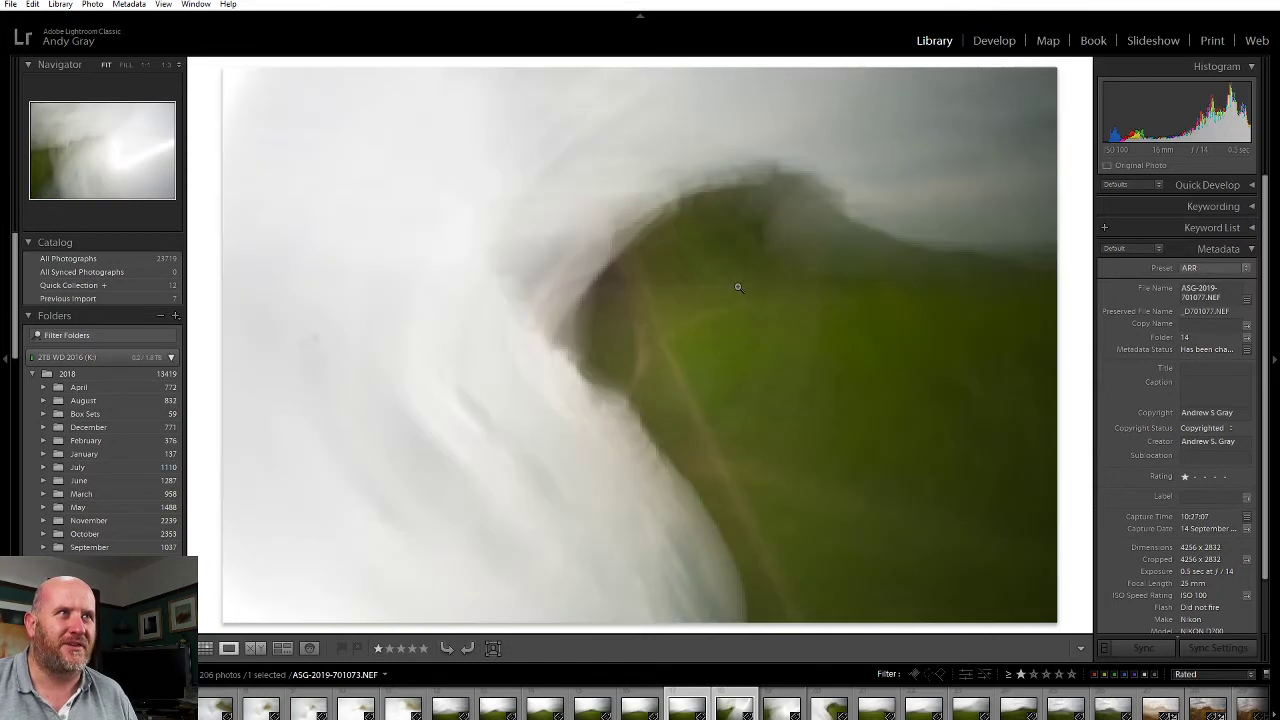
pyautogui.press('Right')
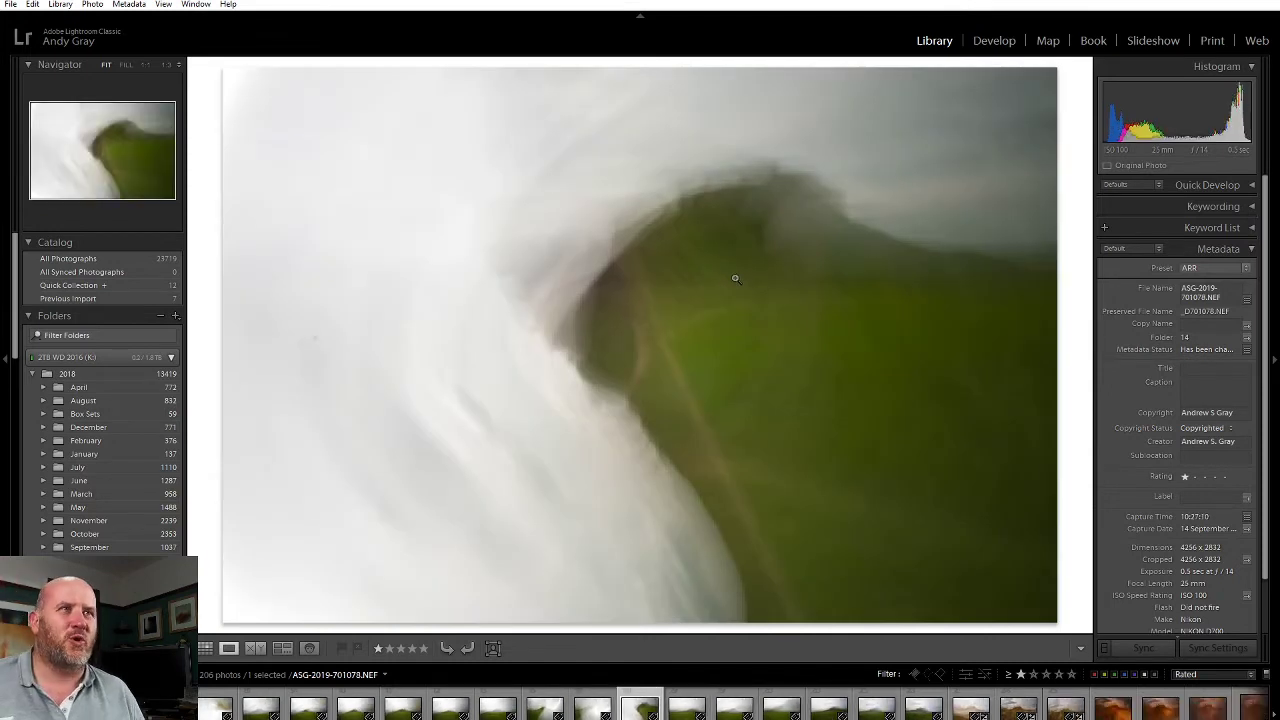
pyautogui.press('Right')
pyautogui.press('Right')
pyautogui.press('Right')
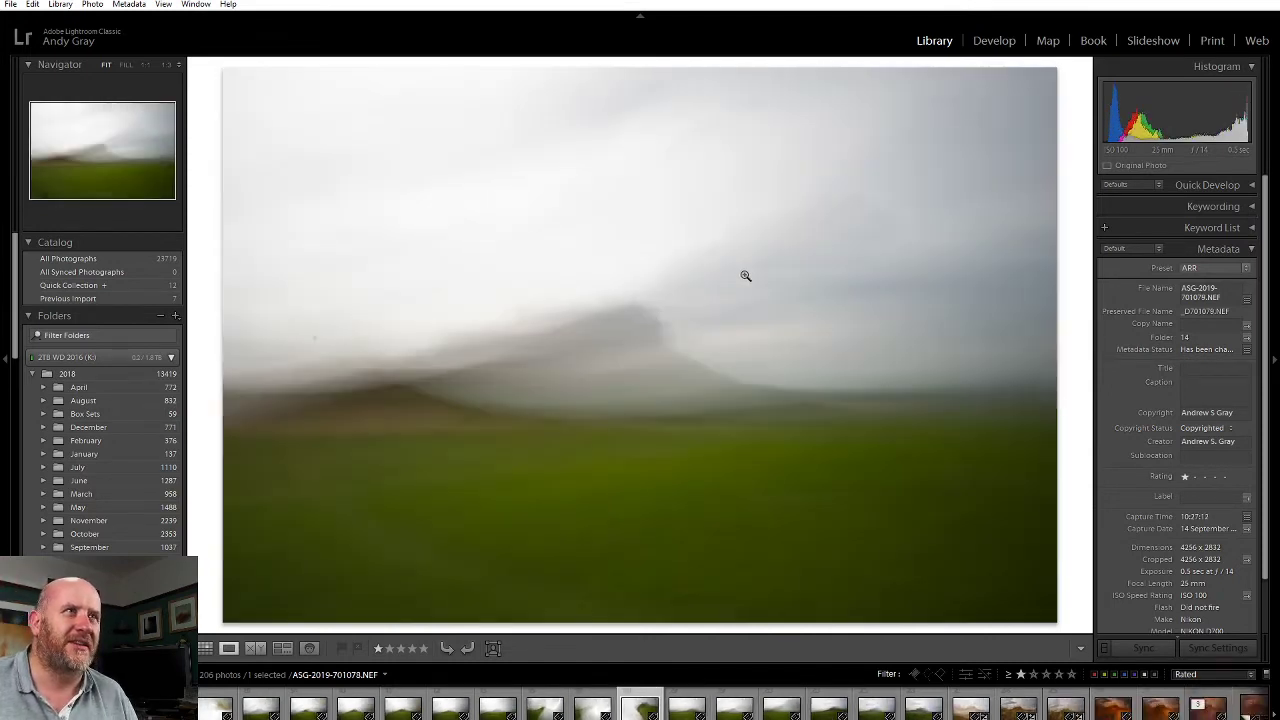
pyautogui.press('Left')
pyautogui.press('Left')
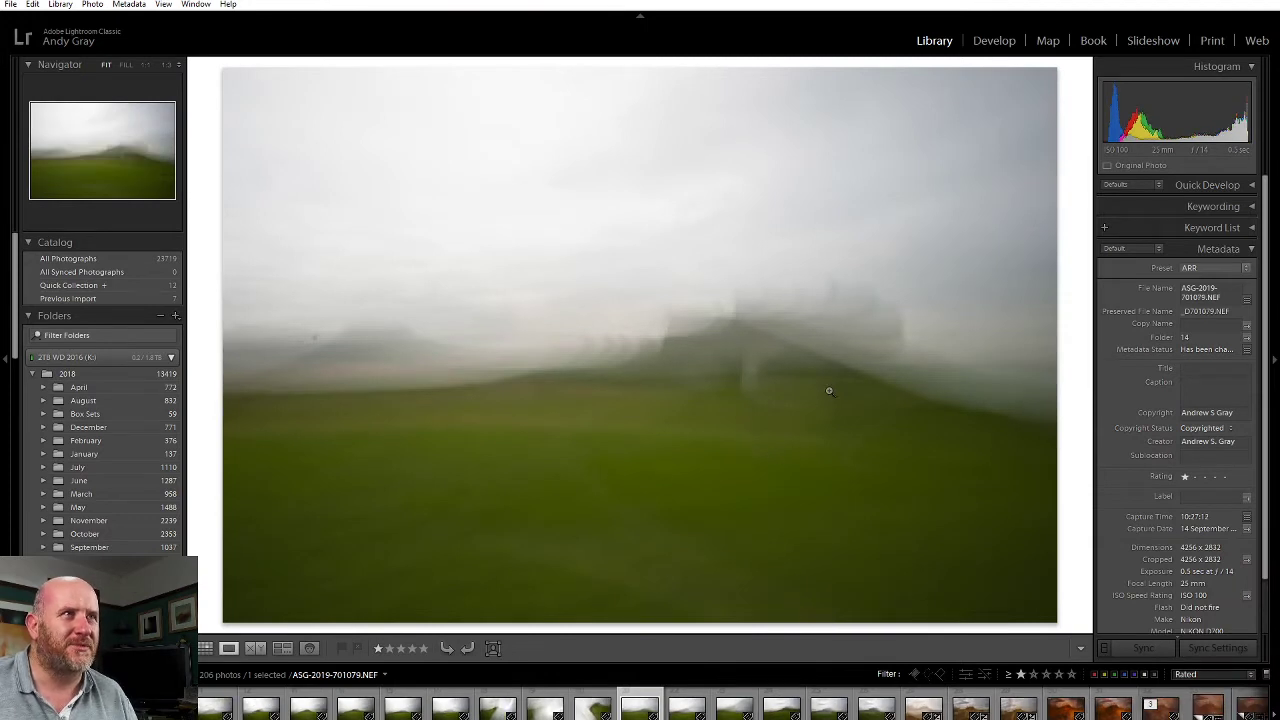
pyautogui.press('Right')
pyautogui.press('Right')
pyautogui.press('Right')
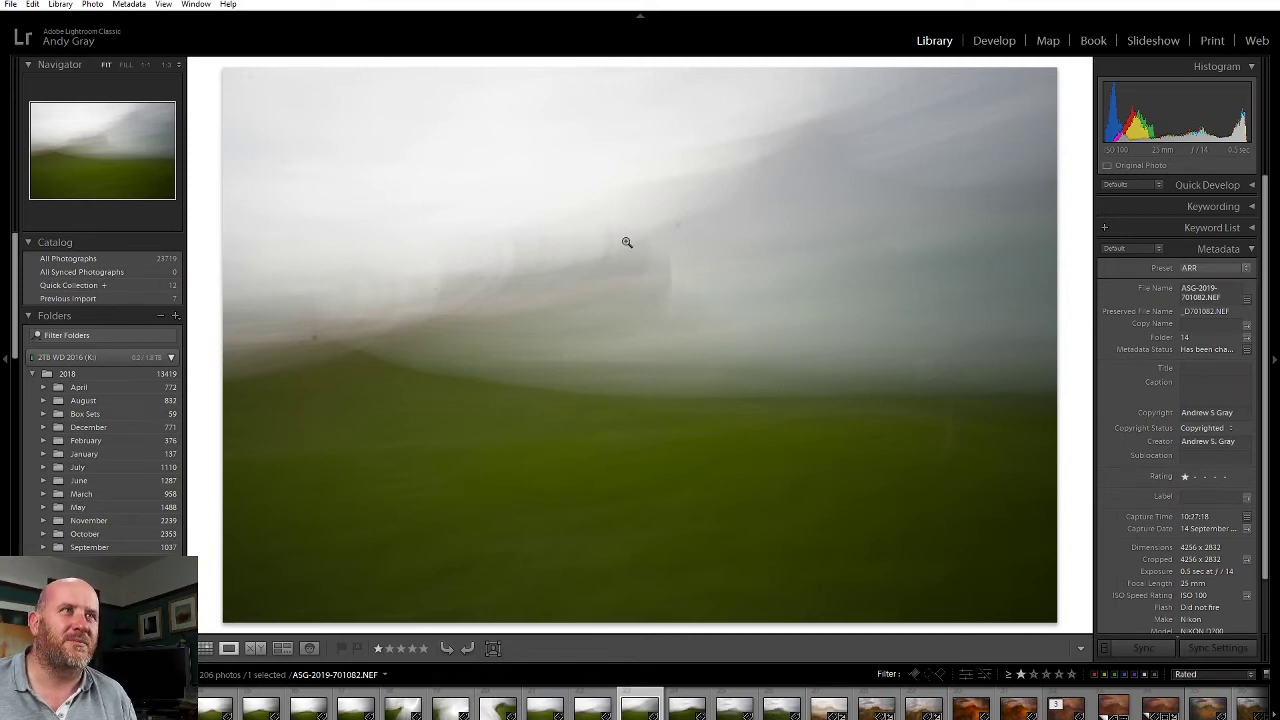
pyautogui.press('Right')
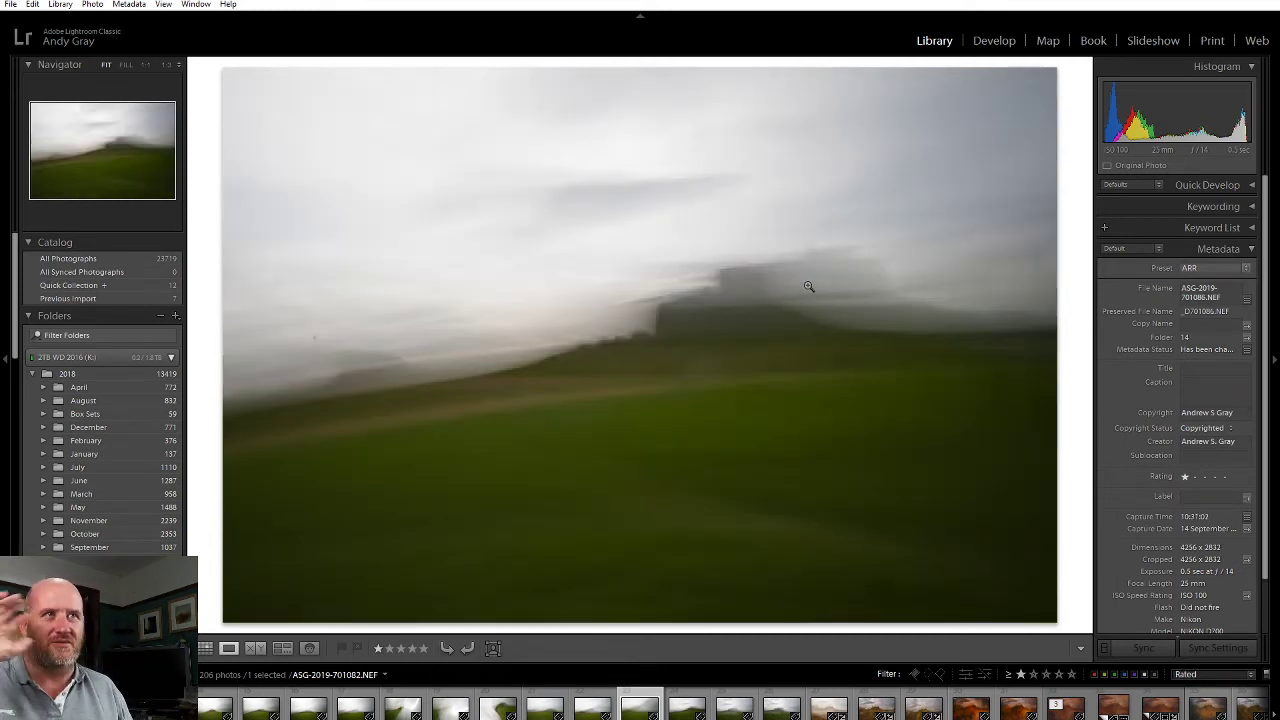
pyautogui.press('Right')
pyautogui.press('Right')
pyautogui.press('Right')
pyautogui.press('Right')
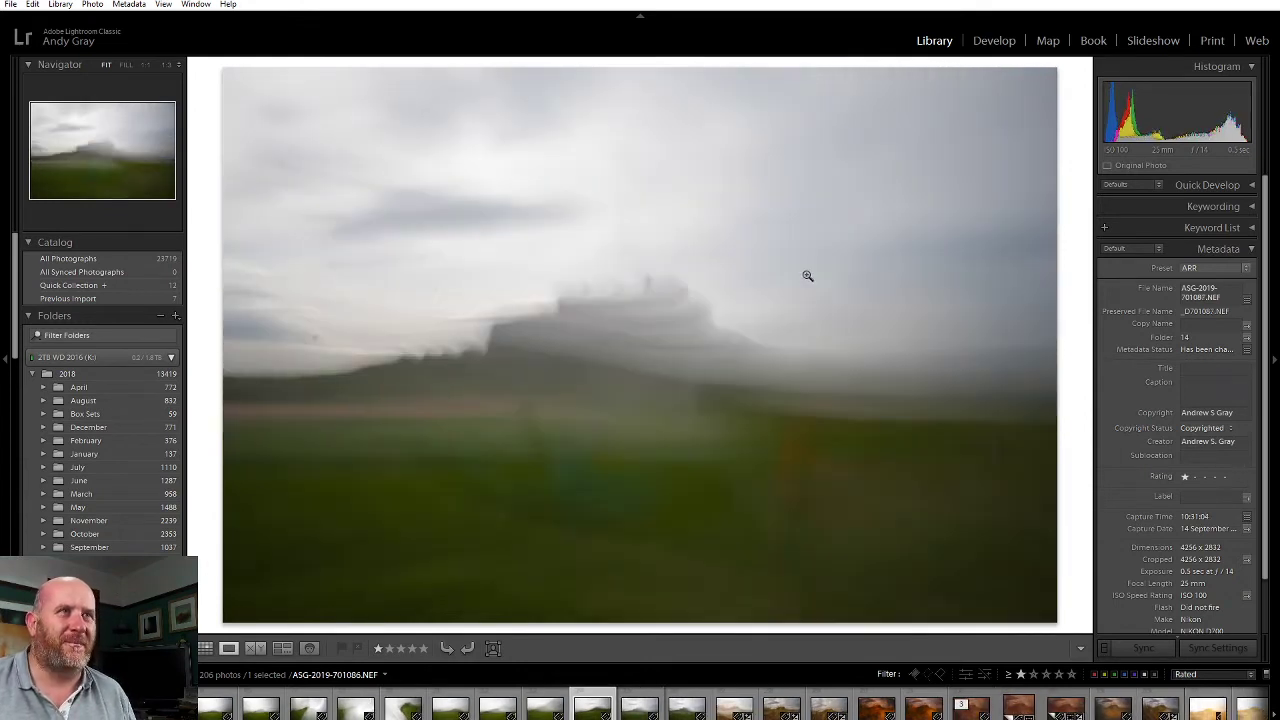
pyautogui.press('Right')
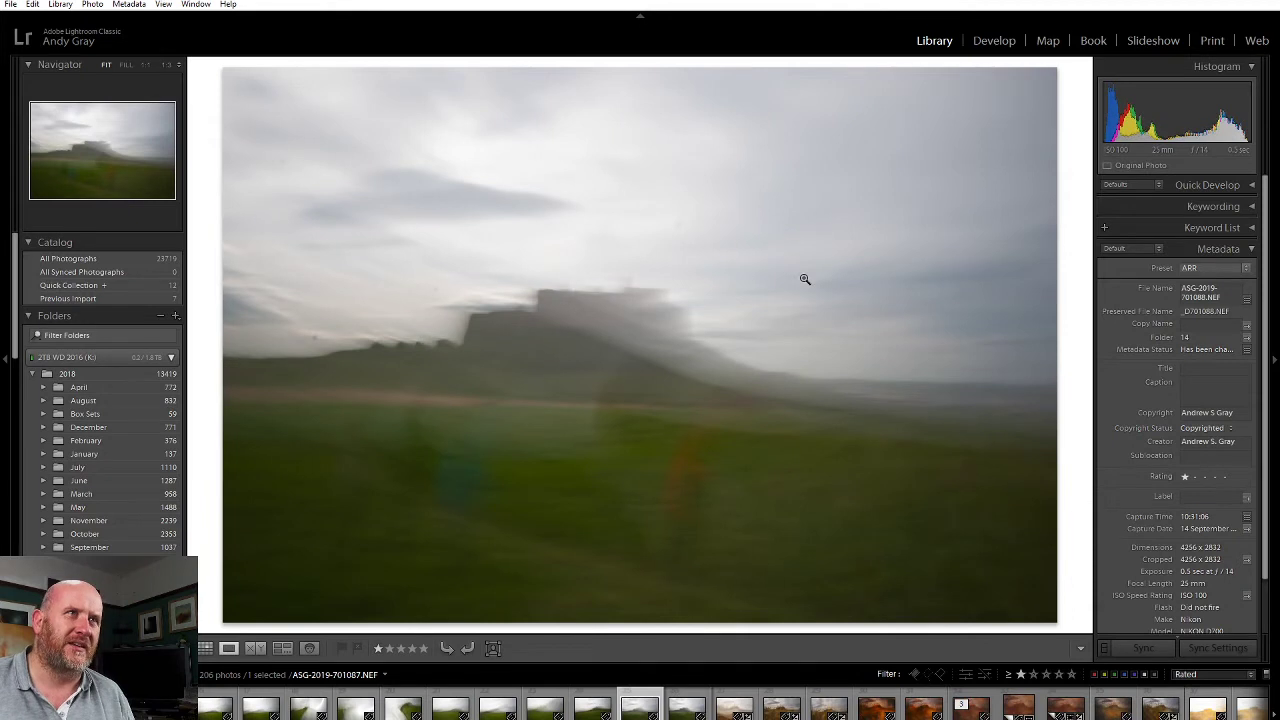
pyautogui.press('Right')
pyautogui.press('Right')
pyautogui.press('Right')
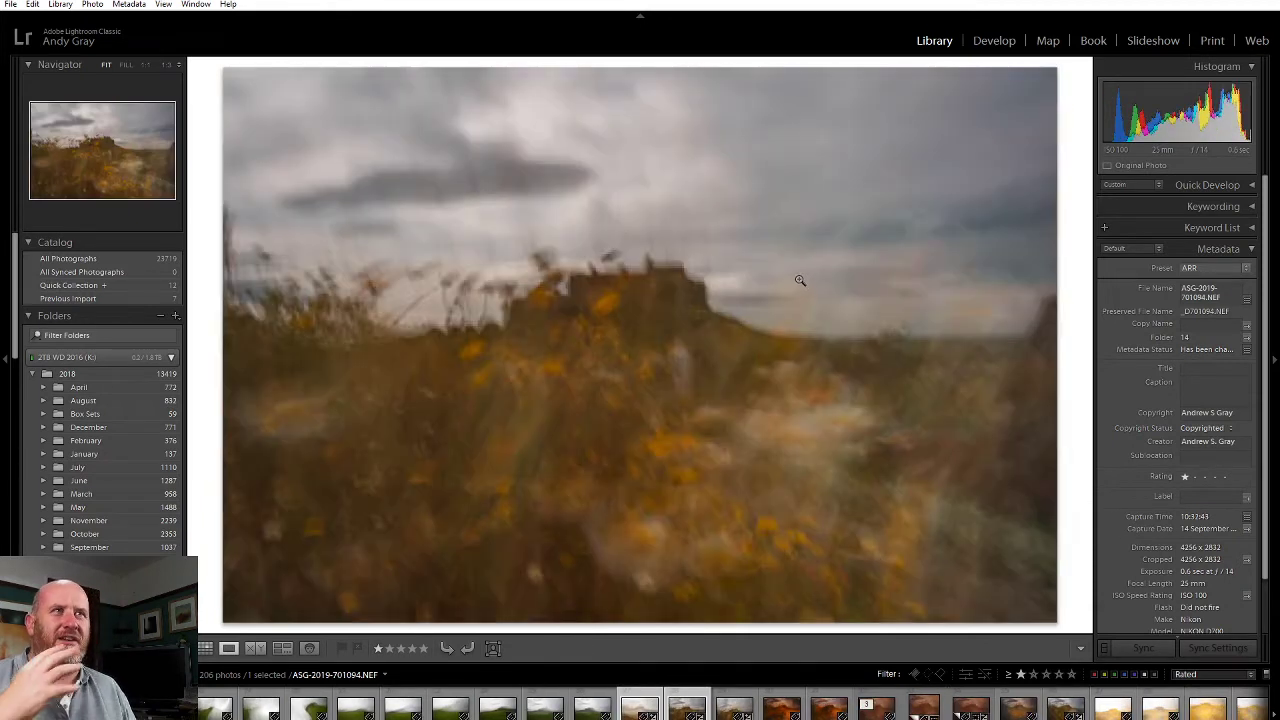
pyautogui.press('Right')
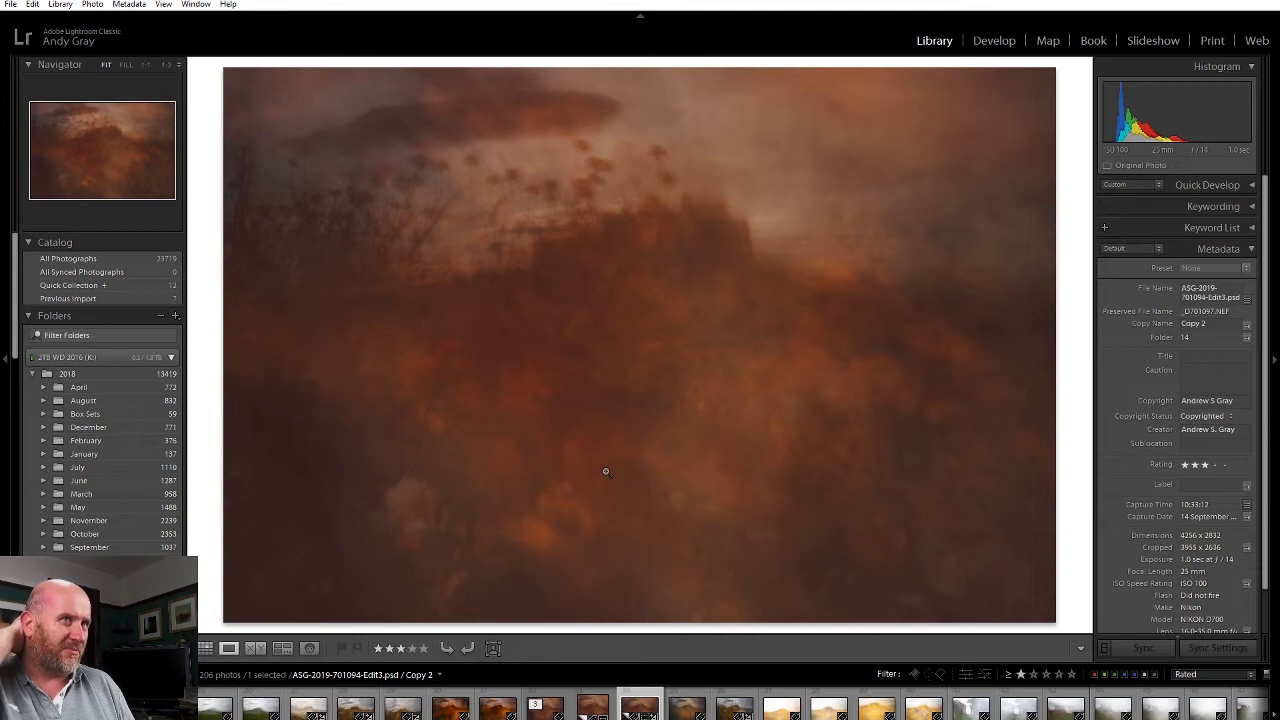
pyautogui.press('Right')
pyautogui.press('Right')
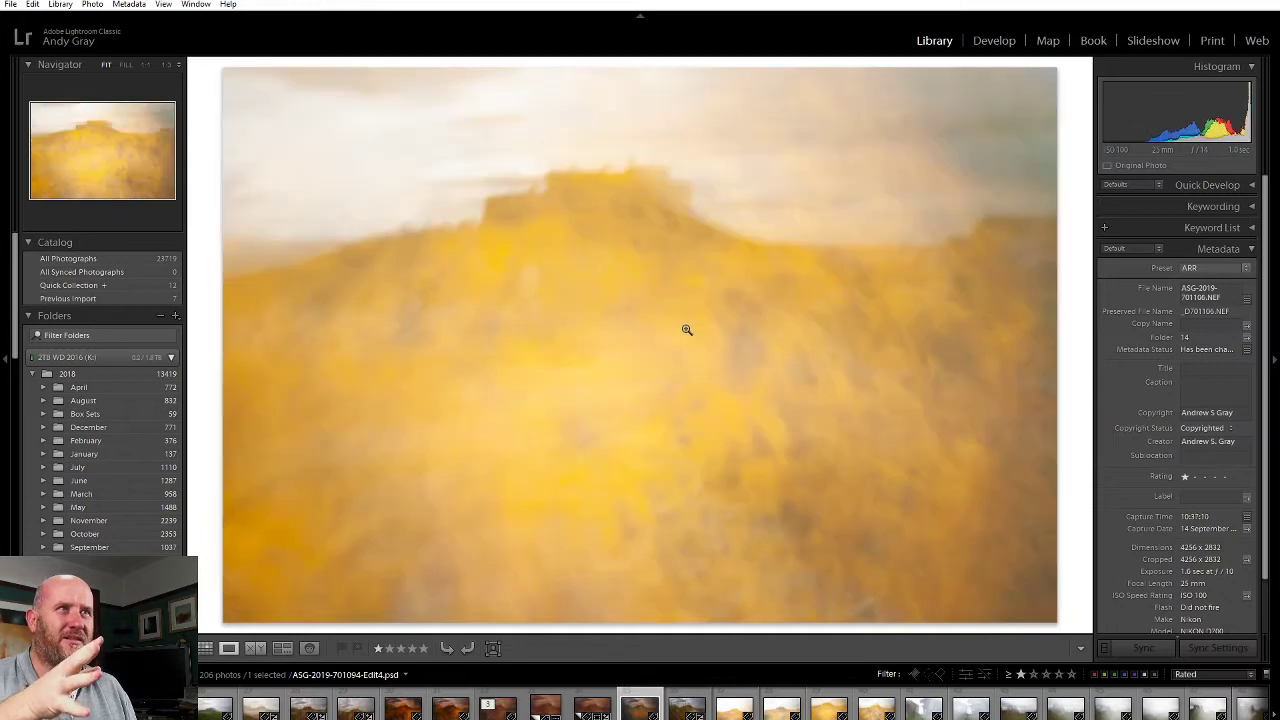
pyautogui.press('Right')
pyautogui.press('Right')
pyautogui.press('Right')
pyautogui.press('Right')
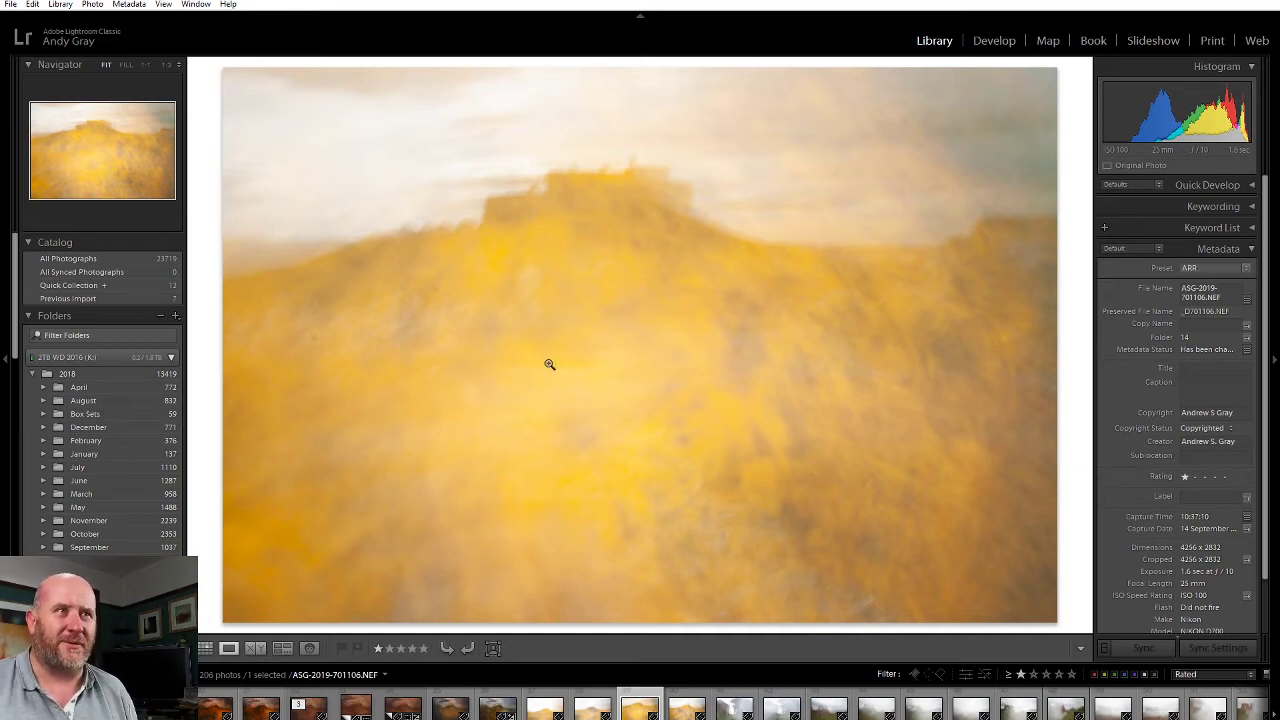
pyautogui.press('Right')
pyautogui.press('Right')
pyautogui.press('Right')
pyautogui.press('Right')
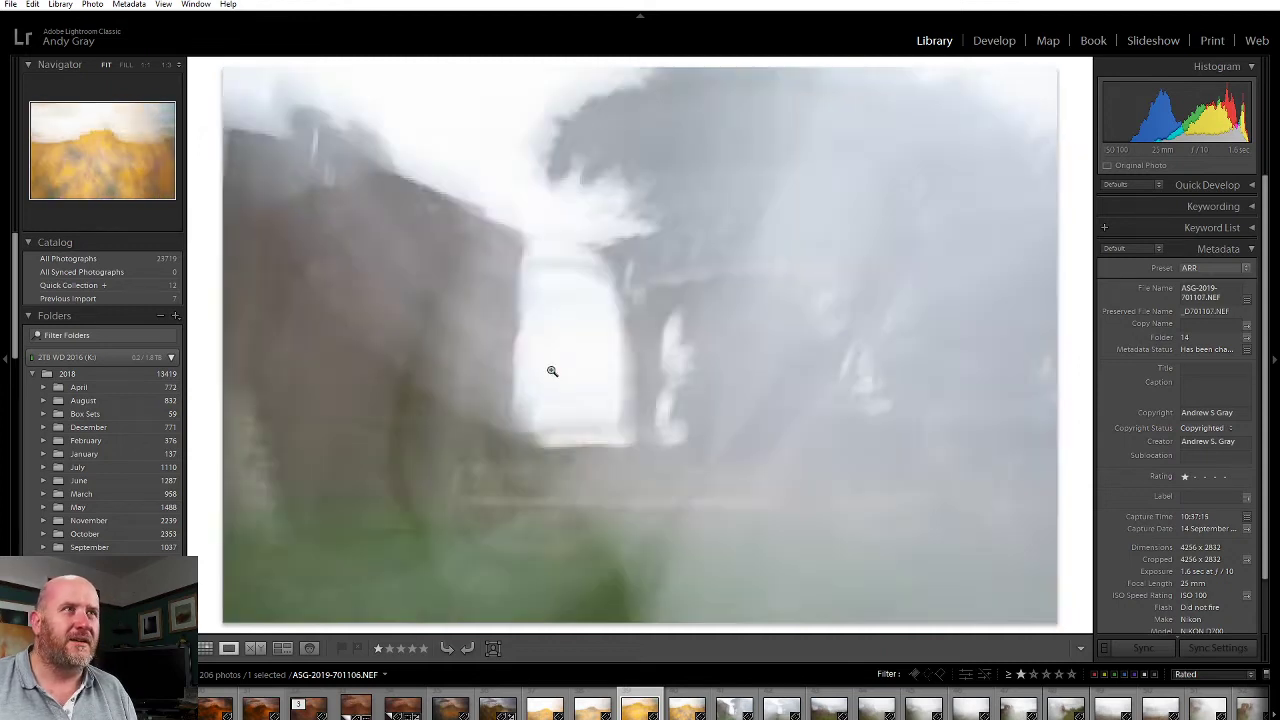
pyautogui.press('Right')
pyautogui.press('Right')
pyautogui.press('Right')
pyautogui.press('Right')
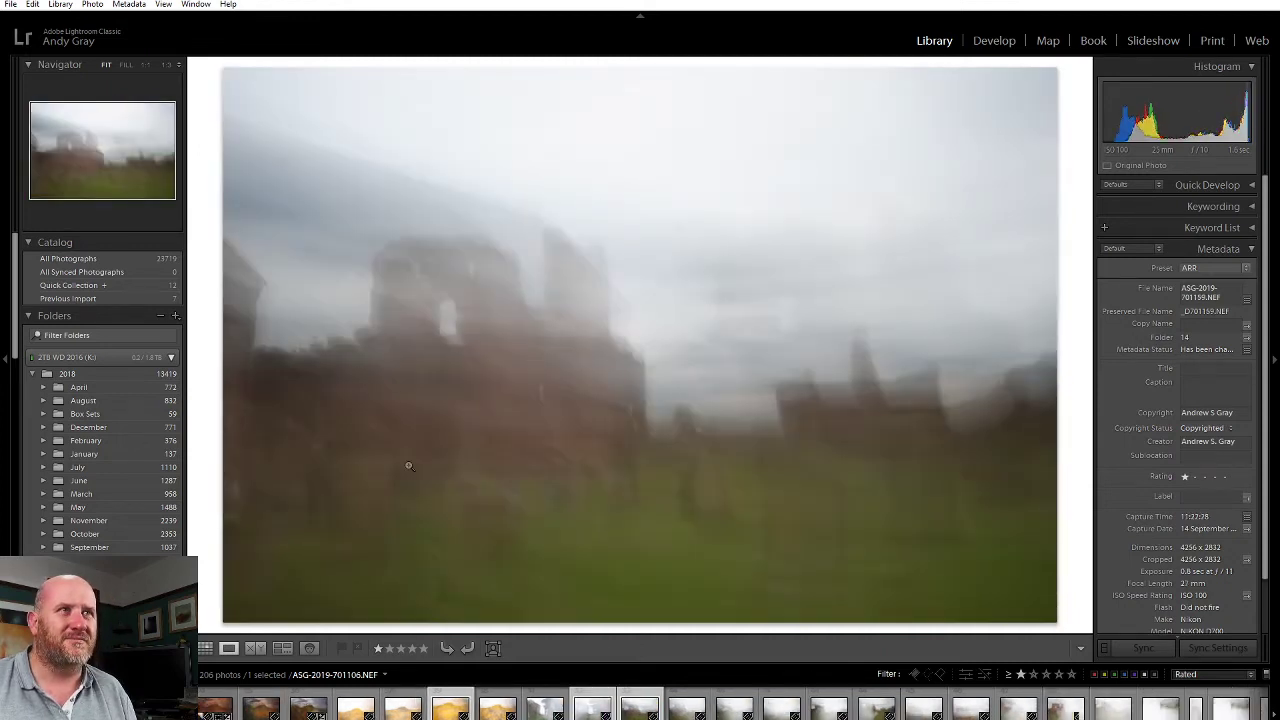
pyautogui.press('Right')
pyautogui.press('Right')
pyautogui.press('Right')
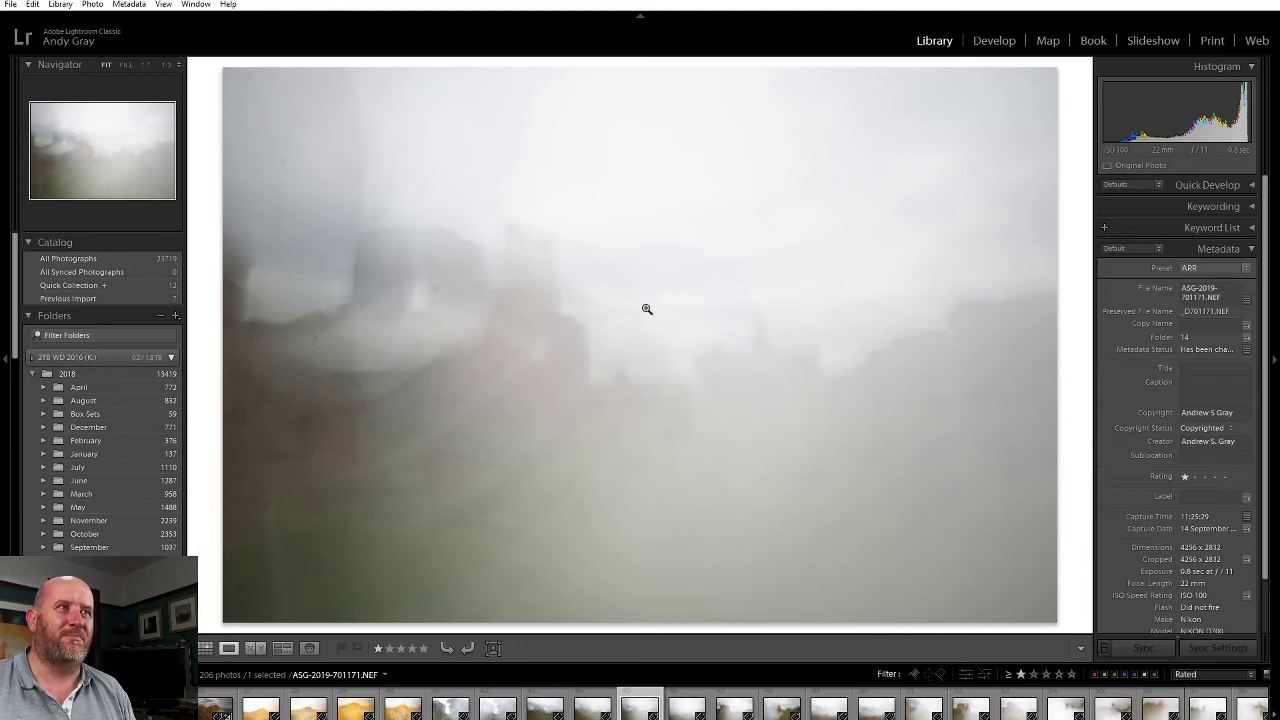
pyautogui.press('Right')
pyautogui.press('Left')
pyautogui.press('Right')
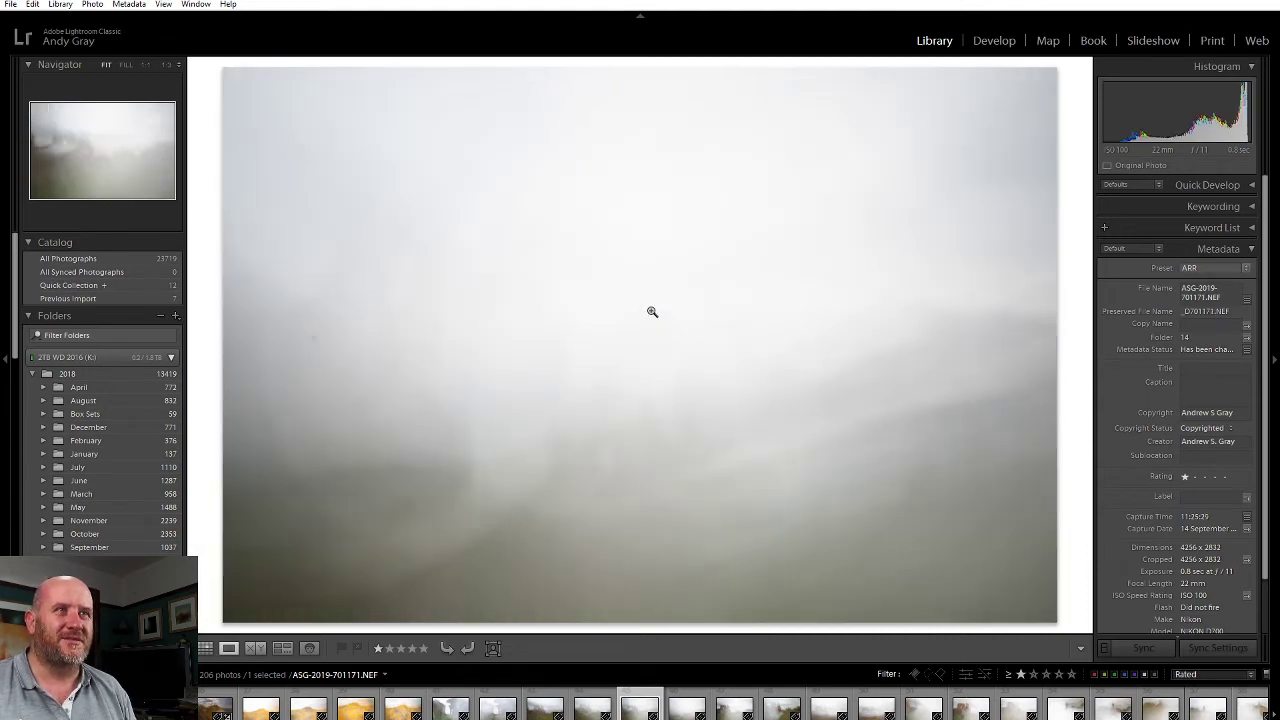
pyautogui.press('Right')
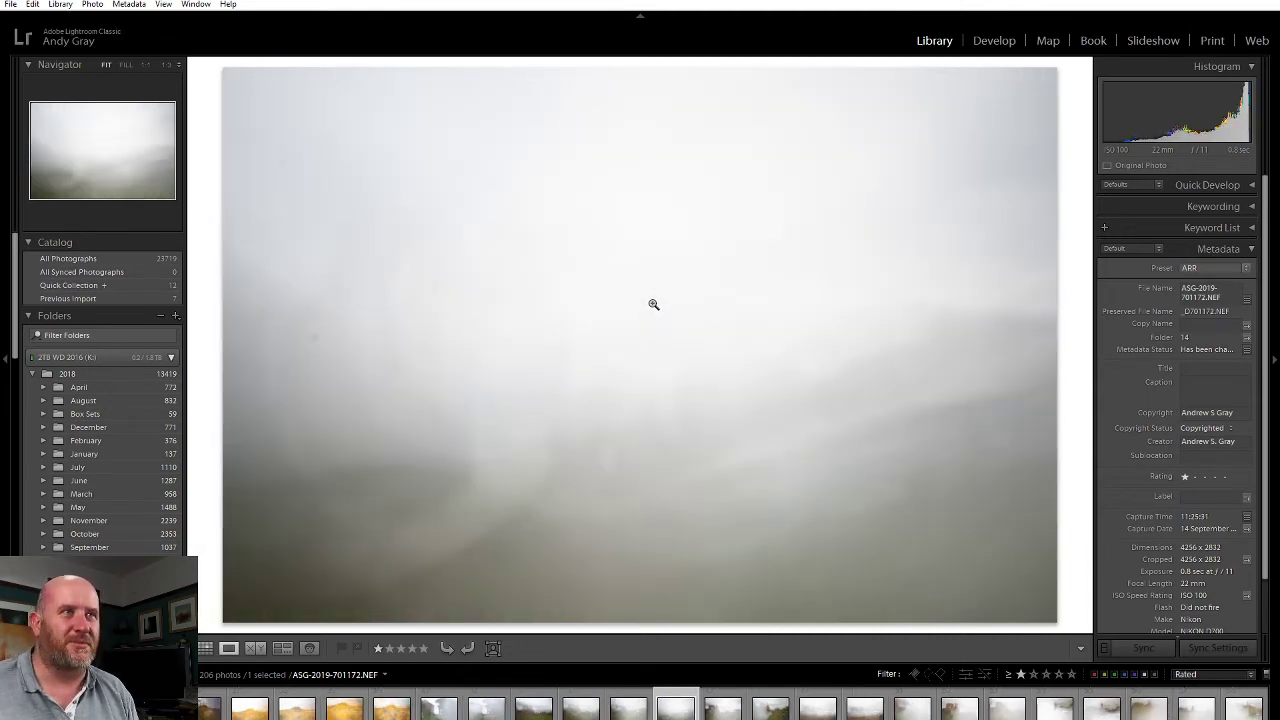
pyautogui.press('Right')
pyautogui.press('Right')
pyautogui.press('Right')
pyautogui.press('Right')
pyautogui.press('Right')
pyautogui.press('Right')
pyautogui.press('Right')
pyautogui.press('Right')
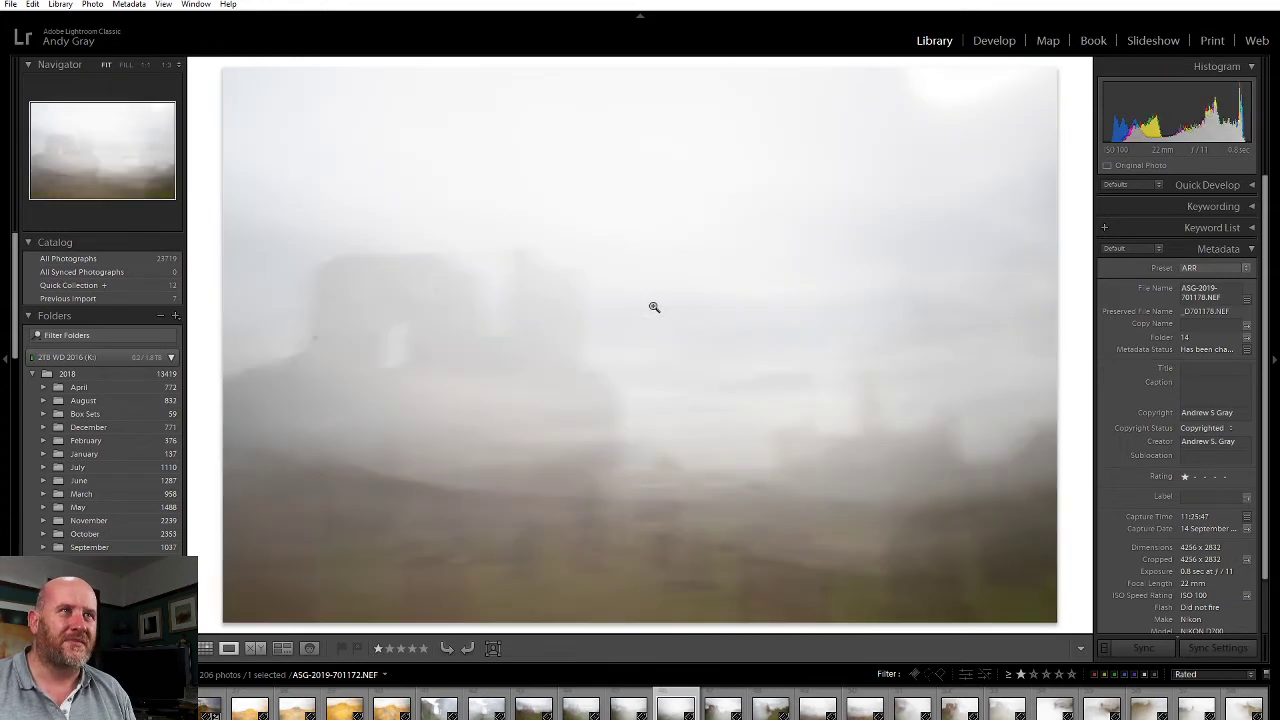
pyautogui.press('Right')
pyautogui.press('Right')
pyautogui.press('Right')
pyautogui.press('Right')
pyautogui.press('Right')
pyautogui.press('Right')
pyautogui.press('Right')
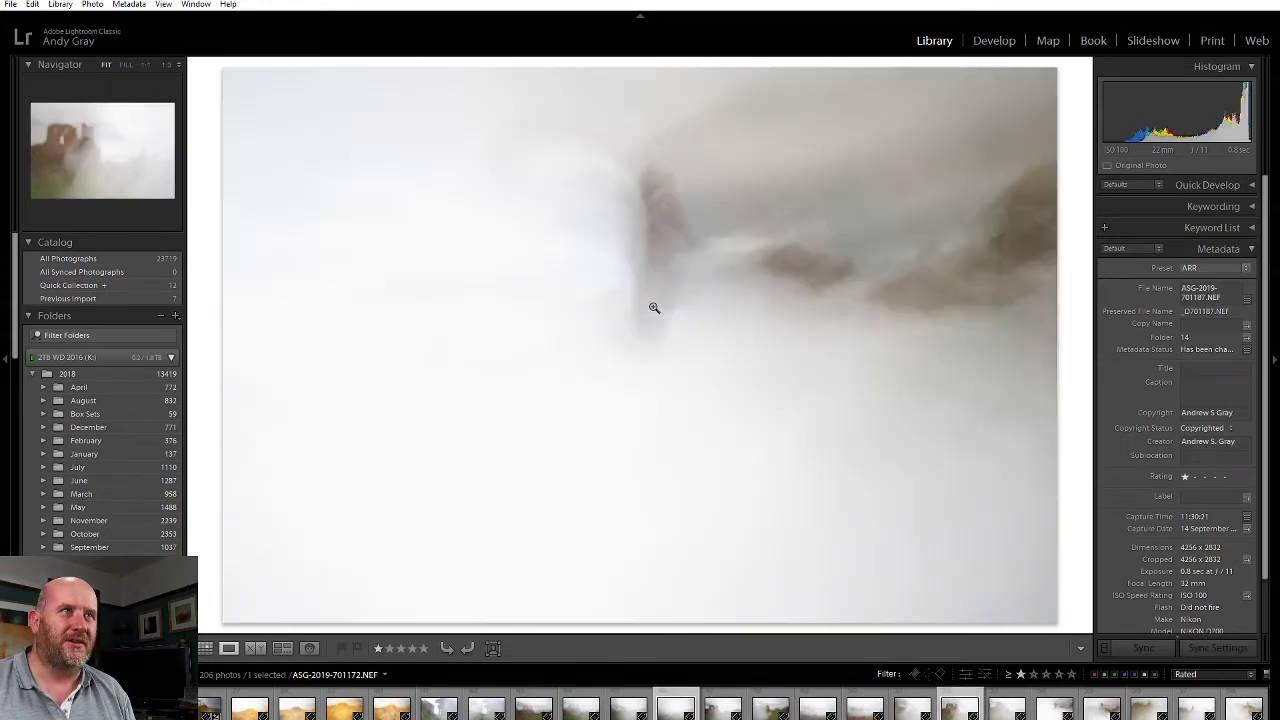
pyautogui.press('Right')
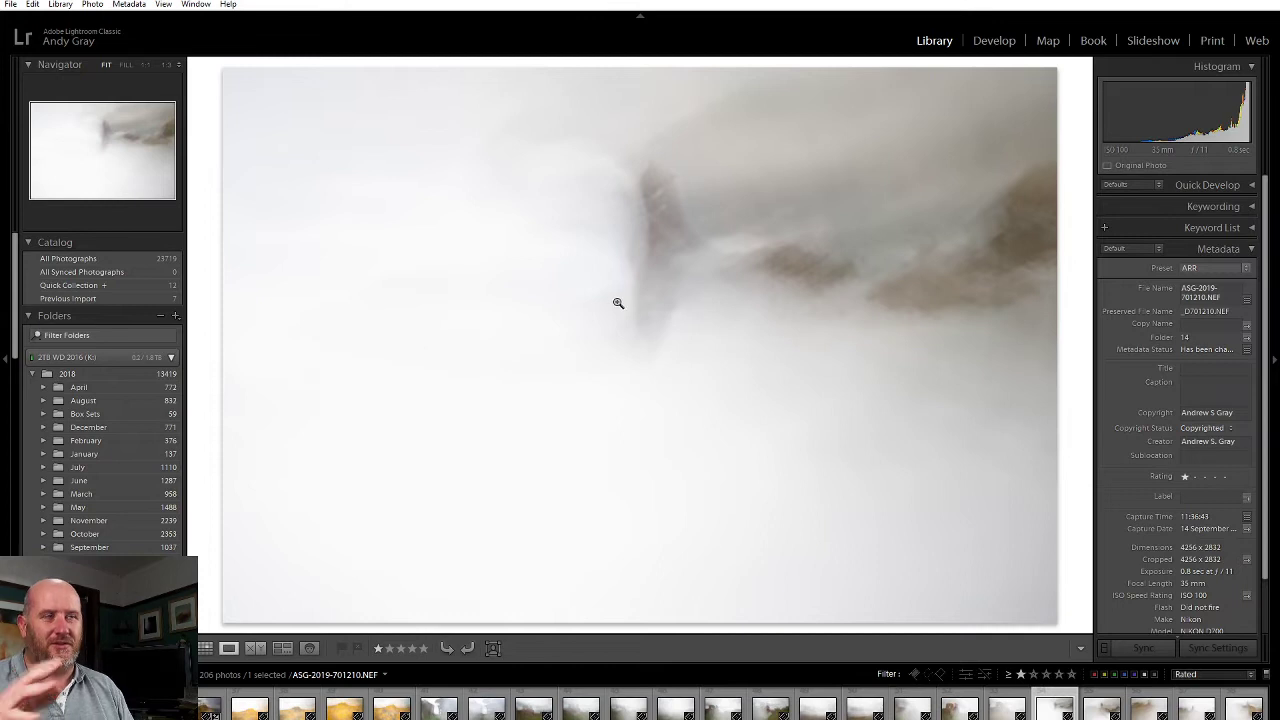
pyautogui.press('Right')
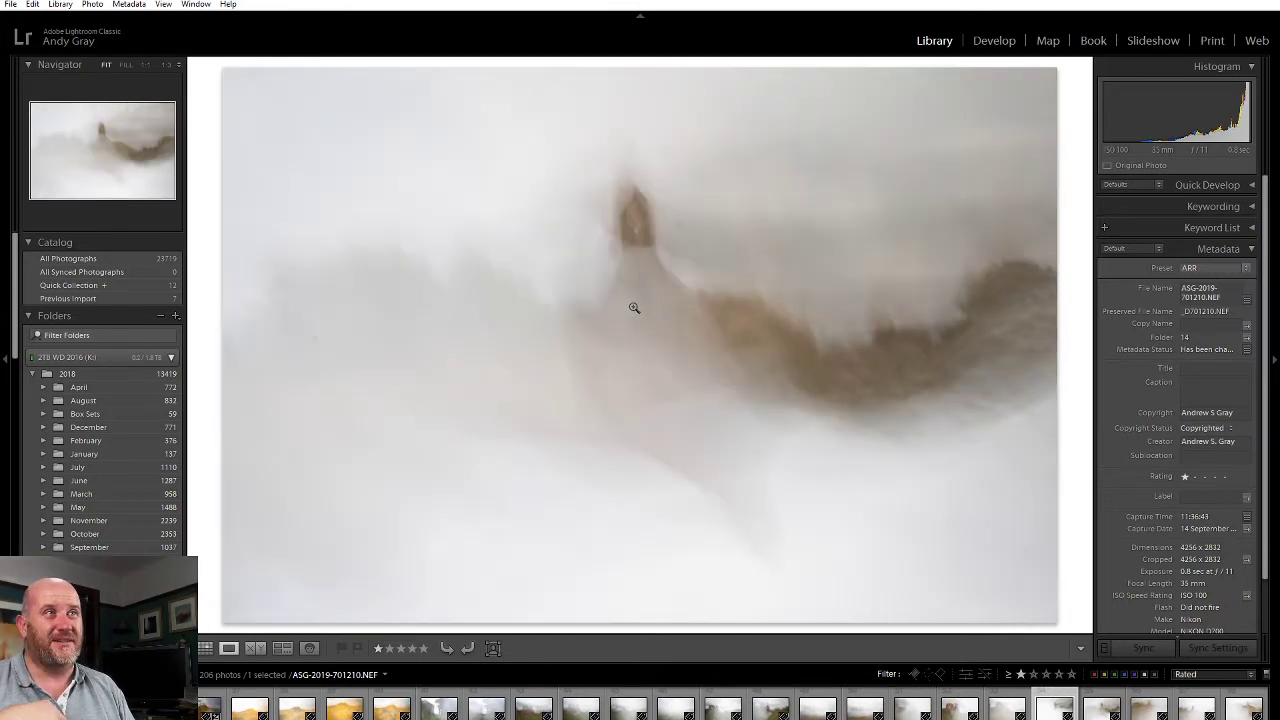
pyautogui.press('Right')
pyautogui.press('Right')
pyautogui.press('Right')
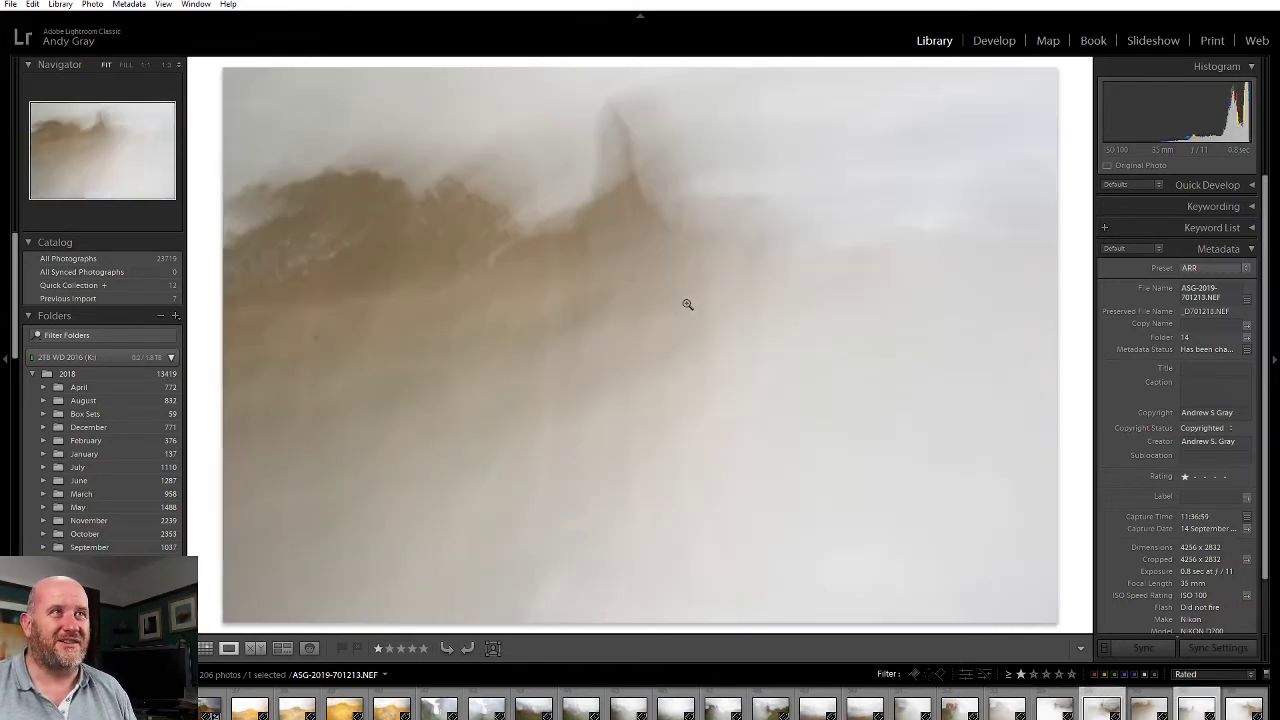
pyautogui.press('Right')
pyautogui.press('Right')
pyautogui.press('Right')
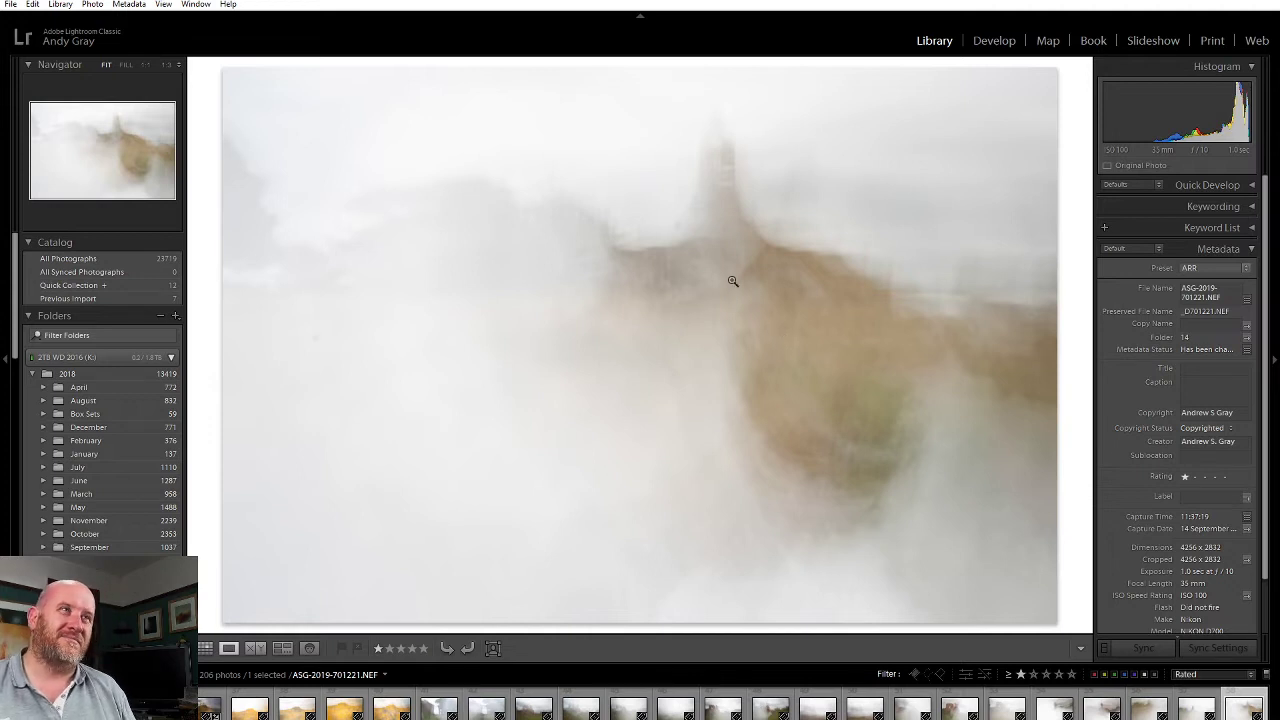
pyautogui.press('Left')
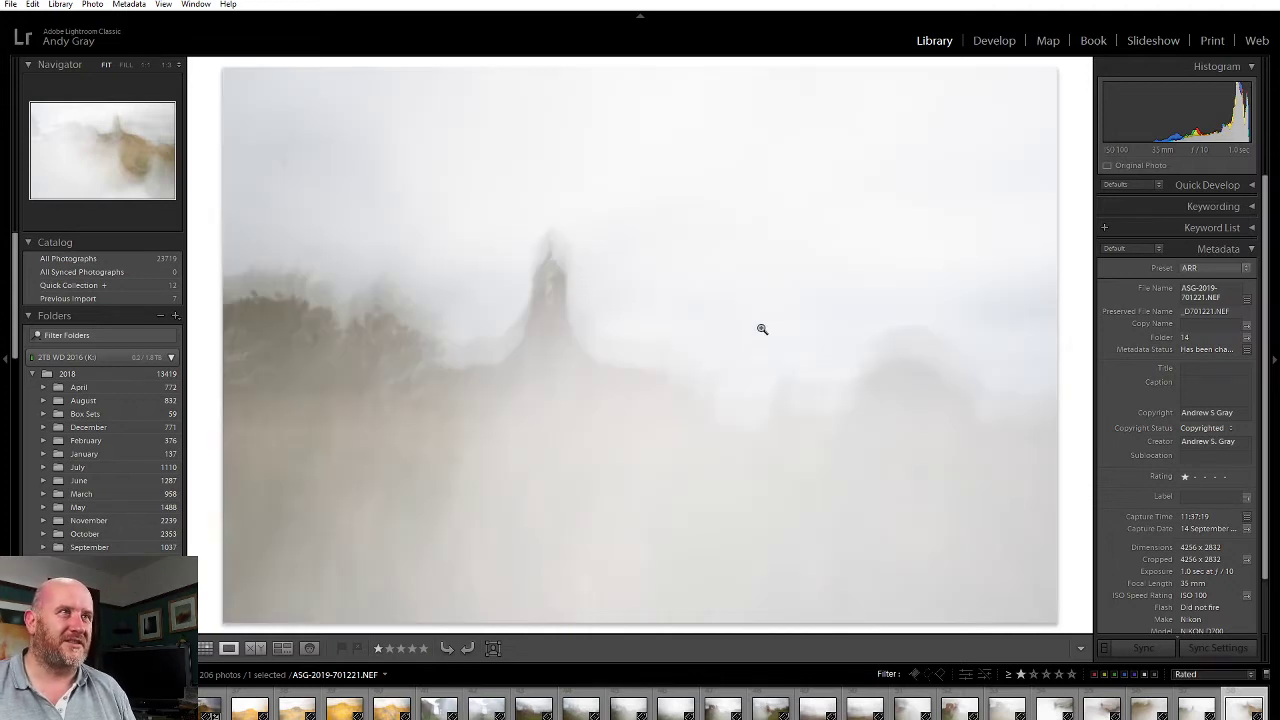
pyautogui.press('Left')
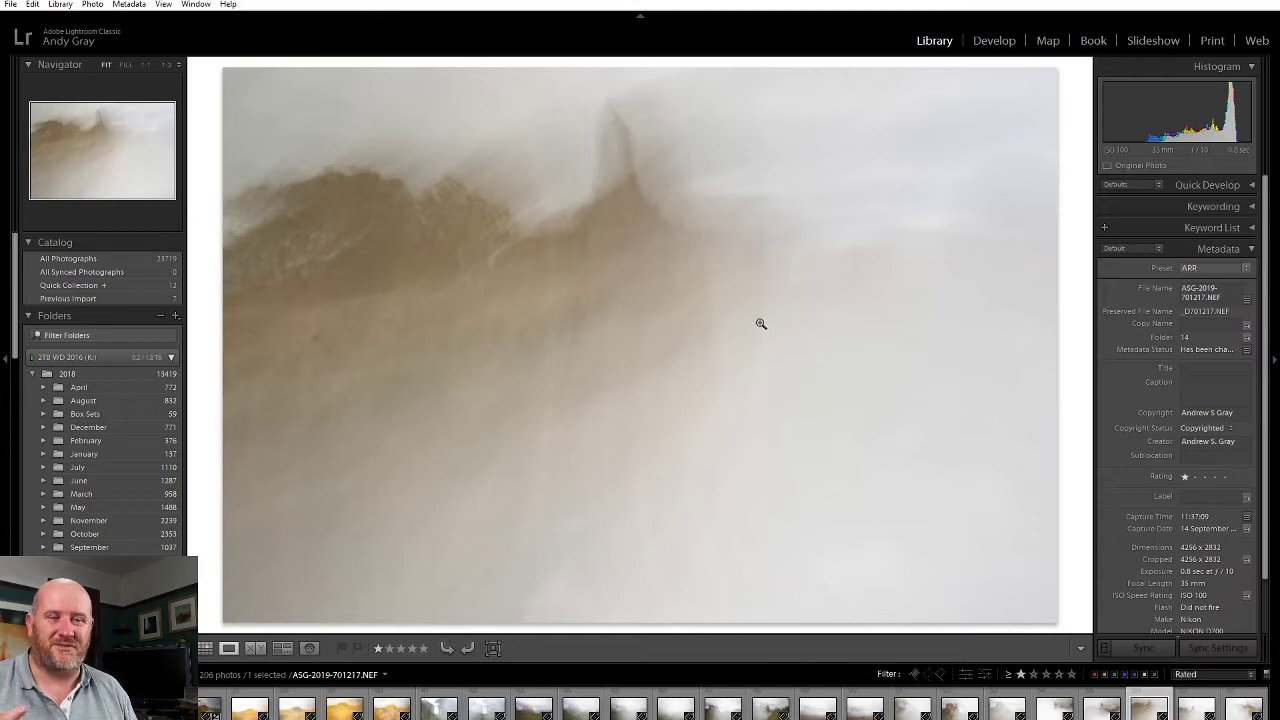
pyautogui.press('Left')
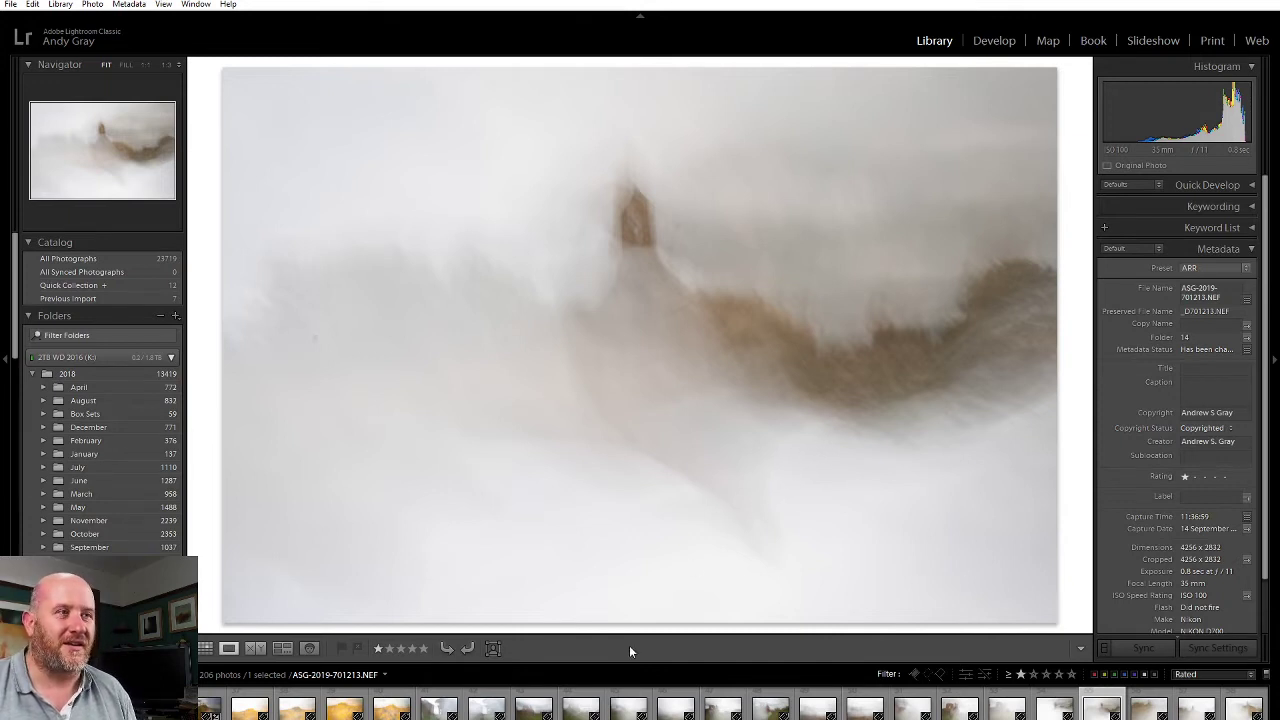
pyautogui.scroll(5, 672, 714)
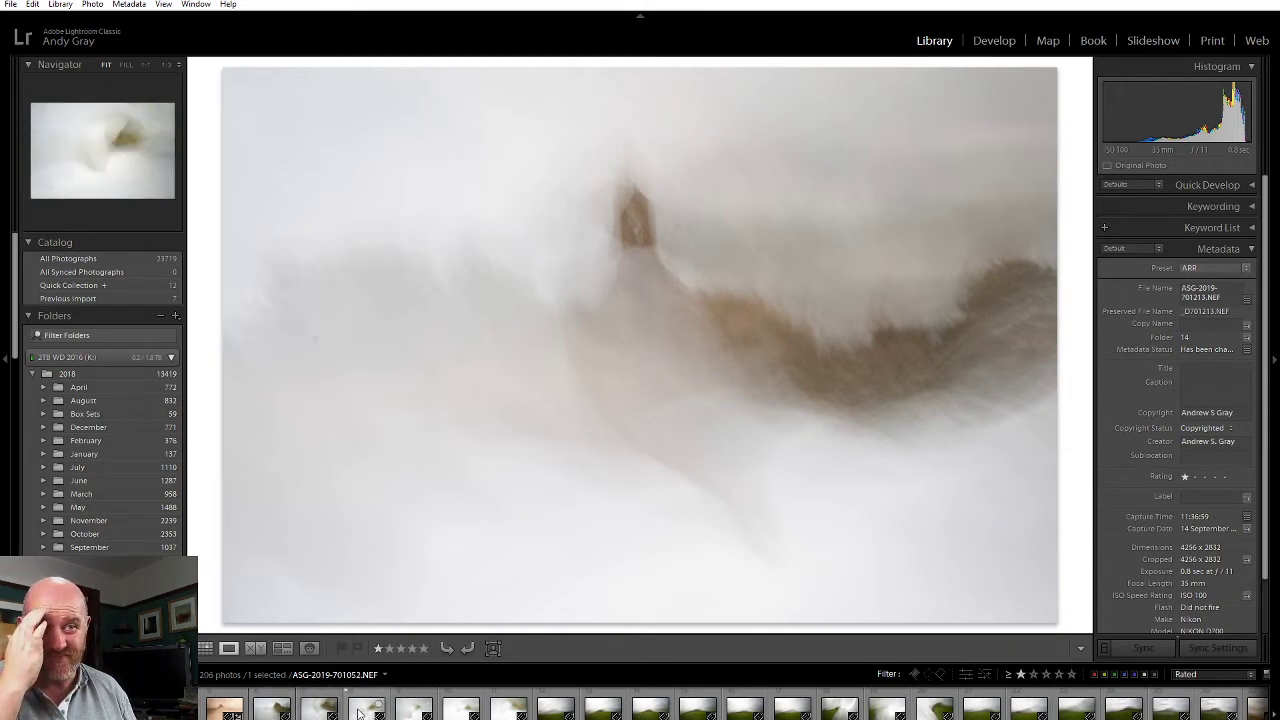
pyautogui.click(512, 695)
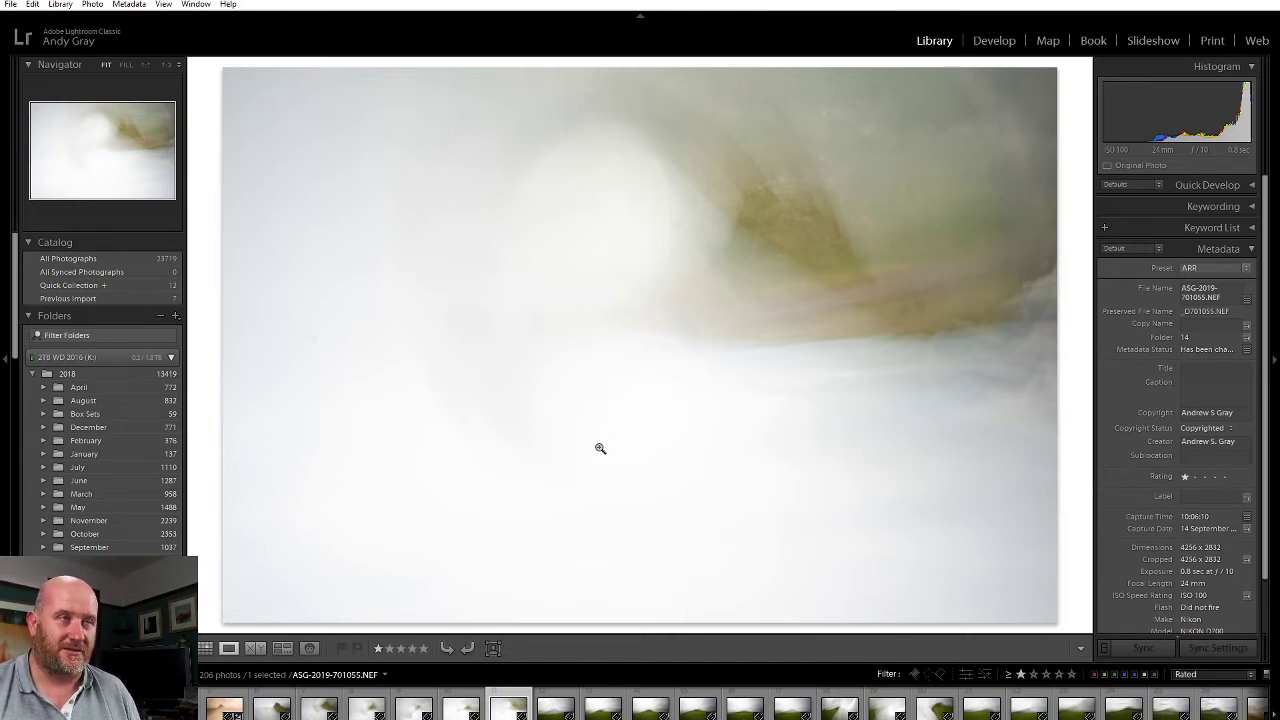
pyautogui.press('Left')
pyautogui.press('Left')
pyautogui.press('Left')
pyautogui.press('Left')
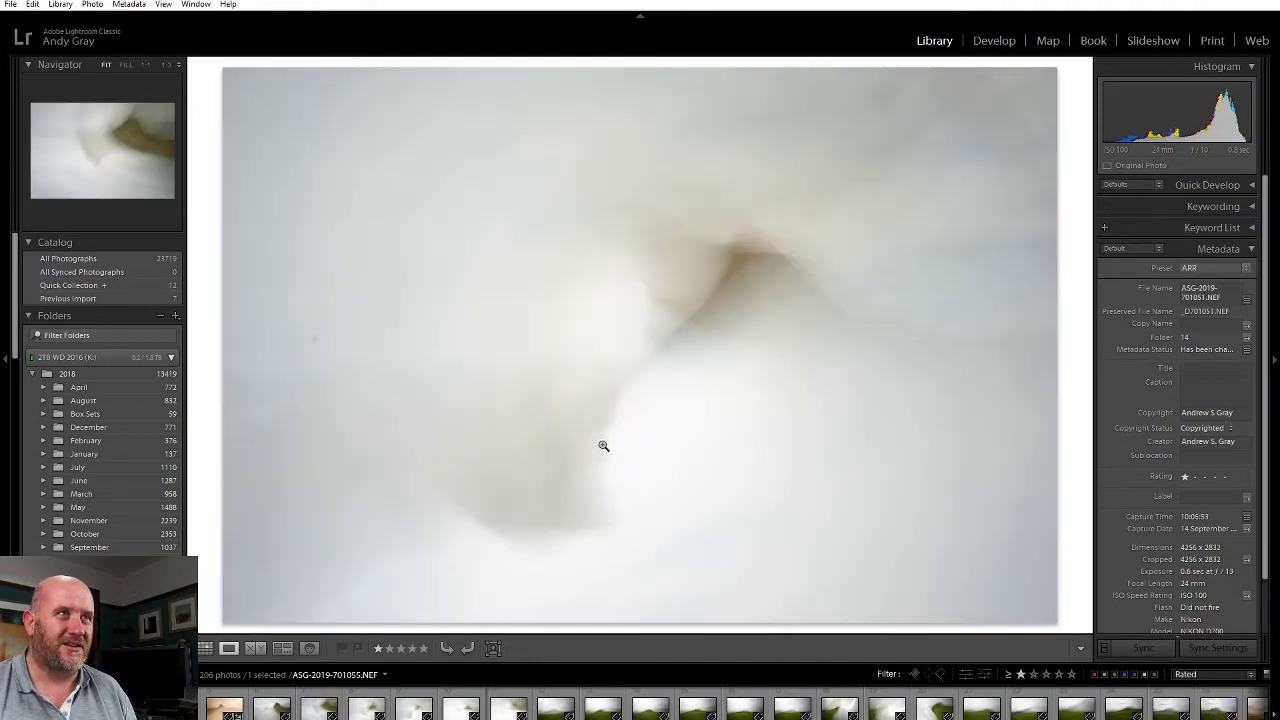
pyautogui.press('Left')
pyautogui.press('Left')
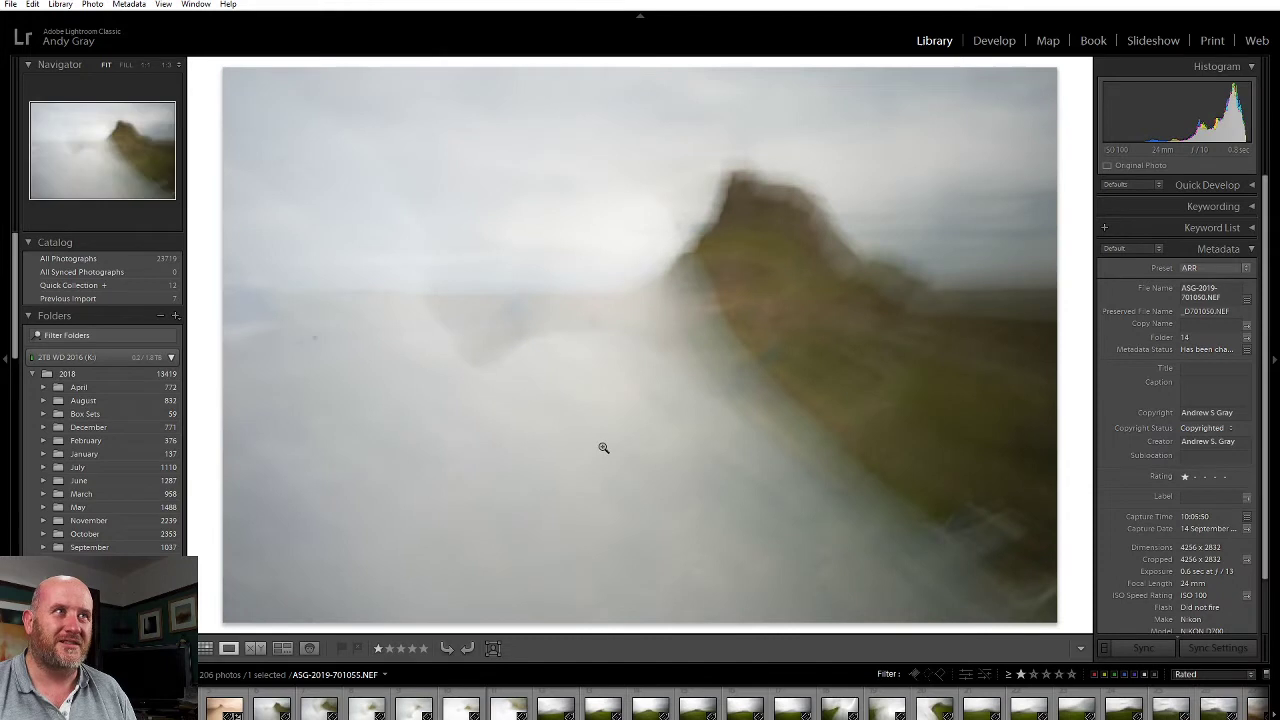
pyautogui.press('Right')
pyautogui.press('Right')
pyautogui.press('Right')
pyautogui.press('Right')
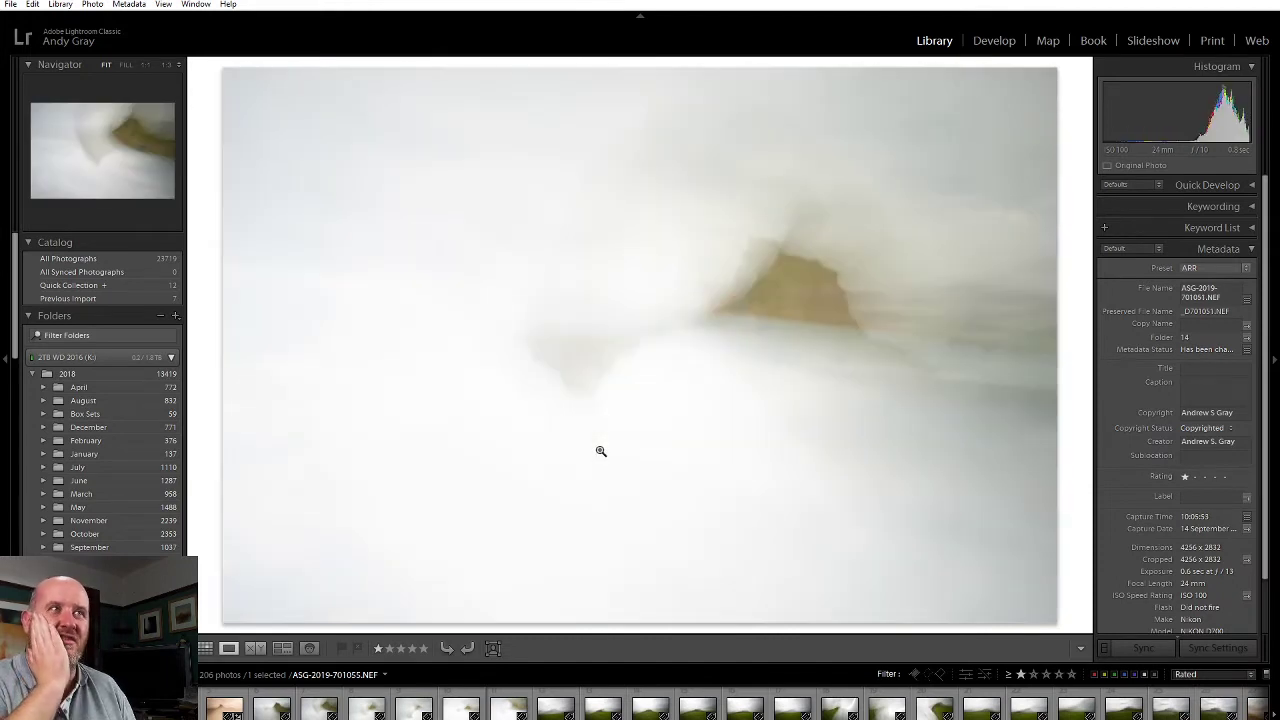
pyautogui.press('Right')
pyautogui.press('Right')
pyautogui.press('Right')
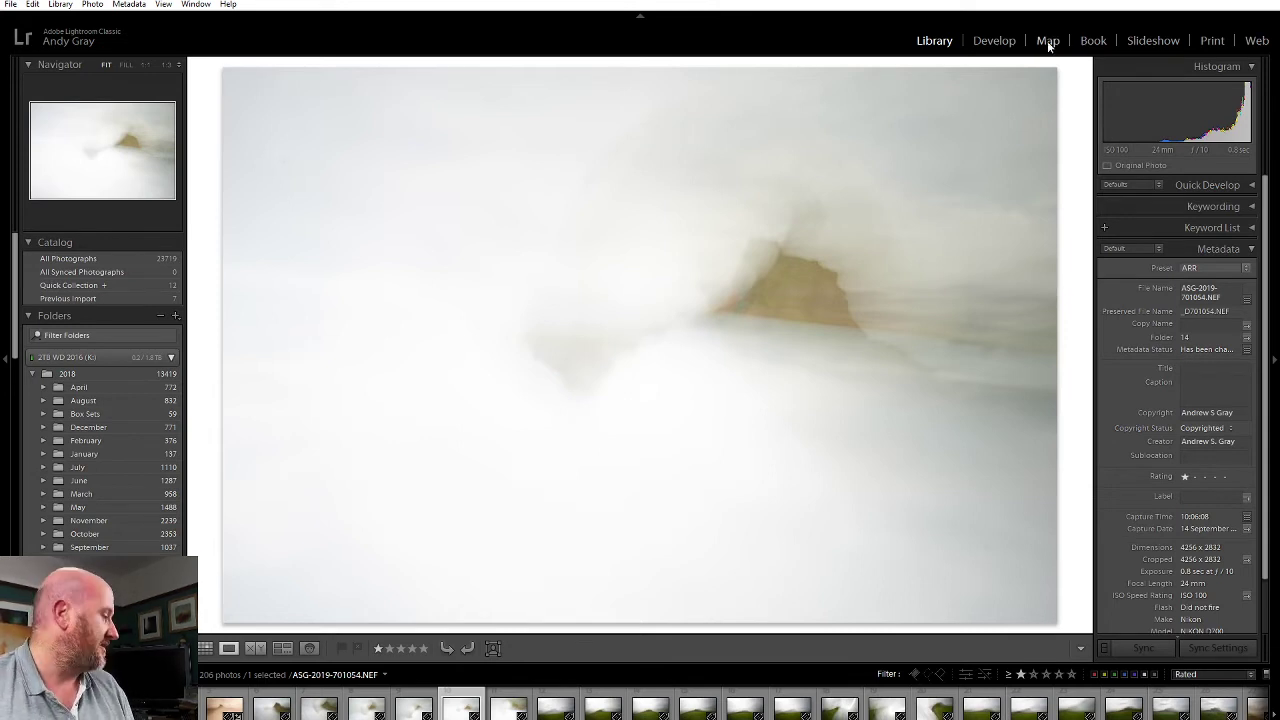
pyautogui.click(318, 711)
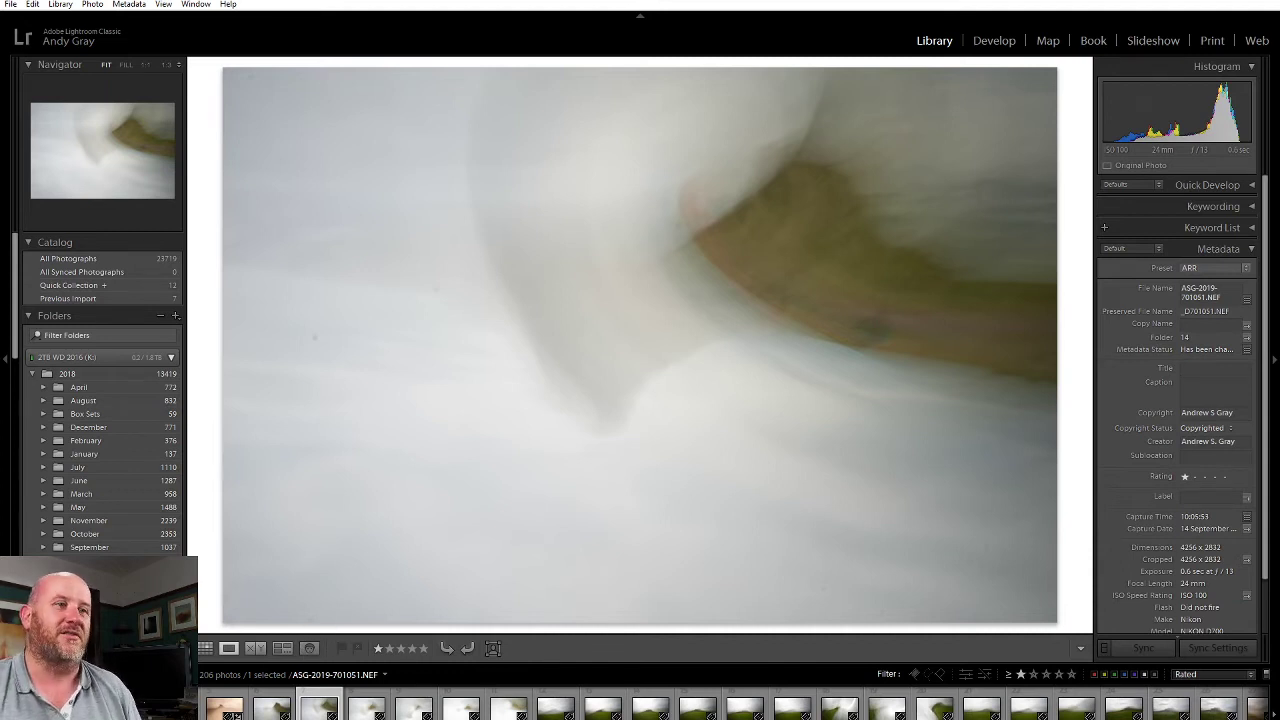
pyautogui.keyDown('shift'); pyautogui.click(462, 710); pyautogui.keyUp('shift')
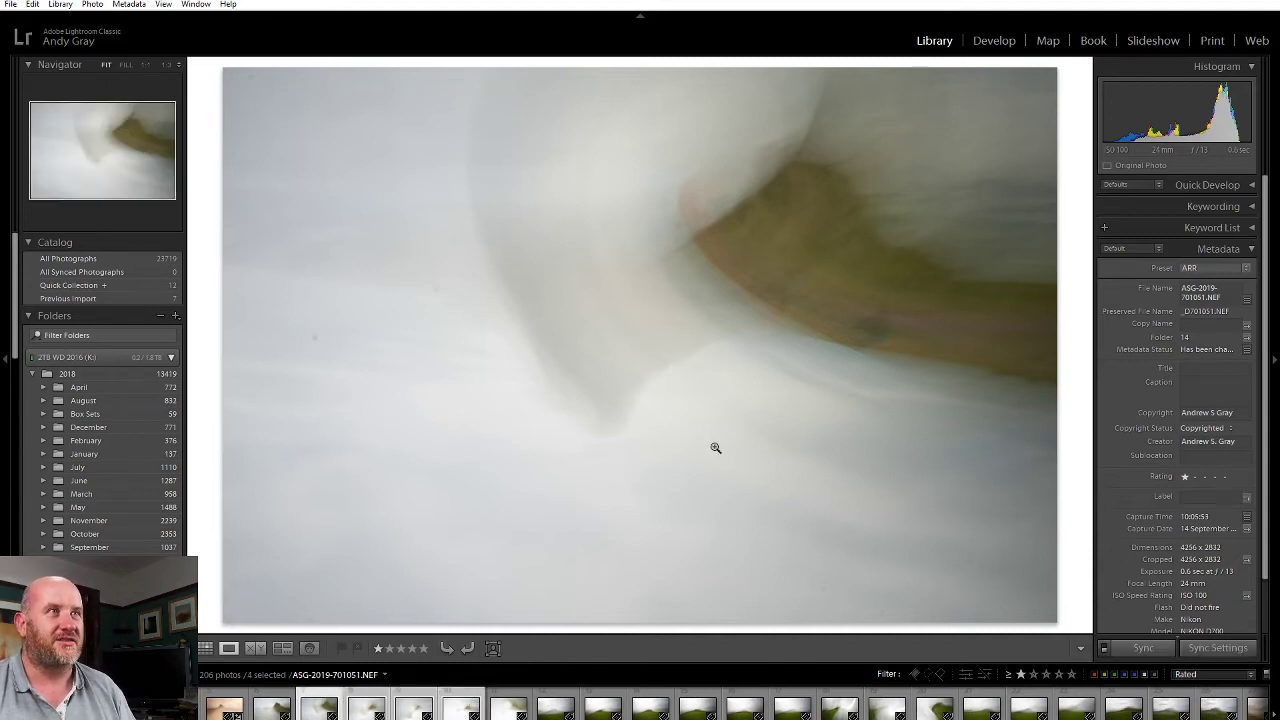
pyautogui.click(1008, 40)
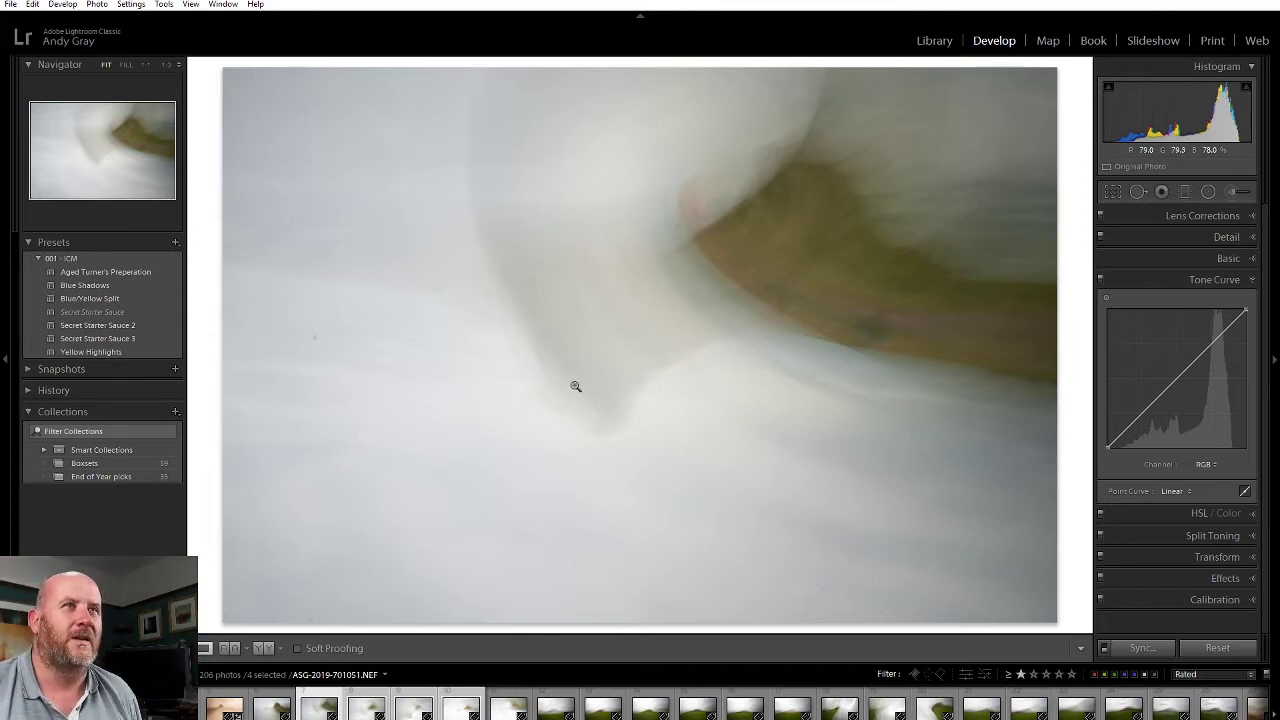
# Visualize dust with the Spot Removal tool and heal the brightest marks near the photo's left side using brush sizes 69 and 75
pyautogui.click(1139, 191)
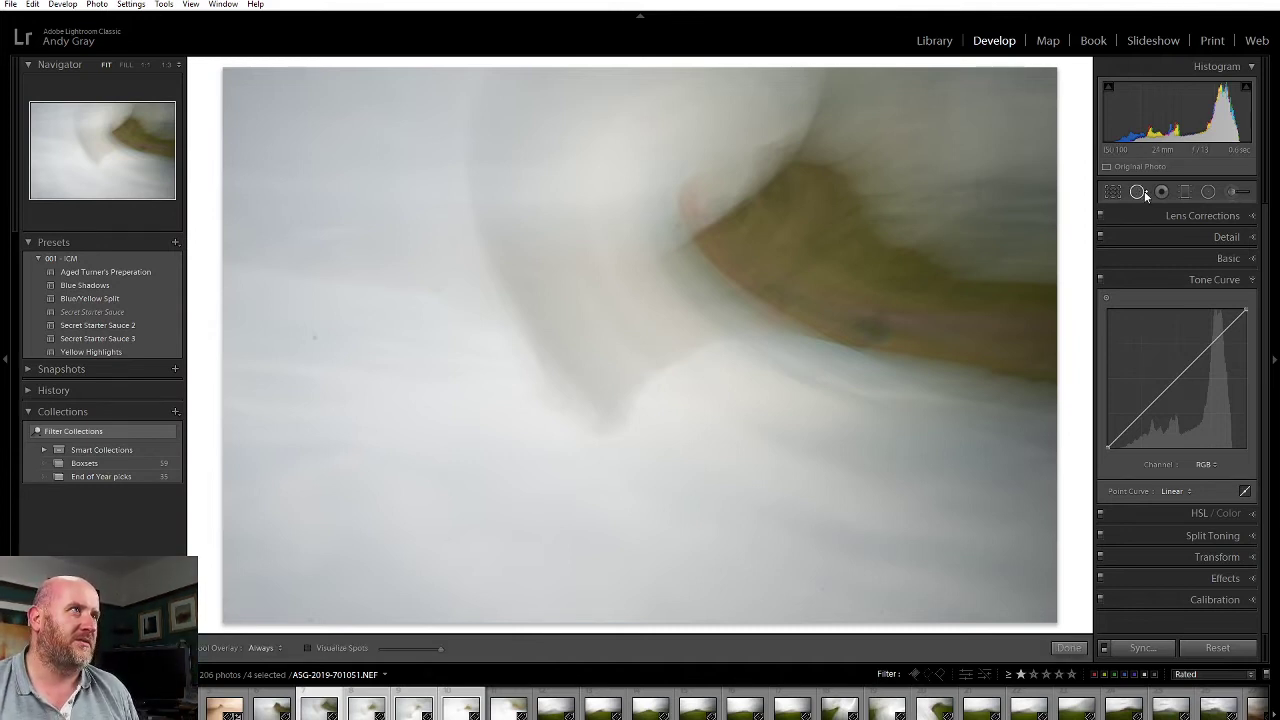
pyautogui.press('a')
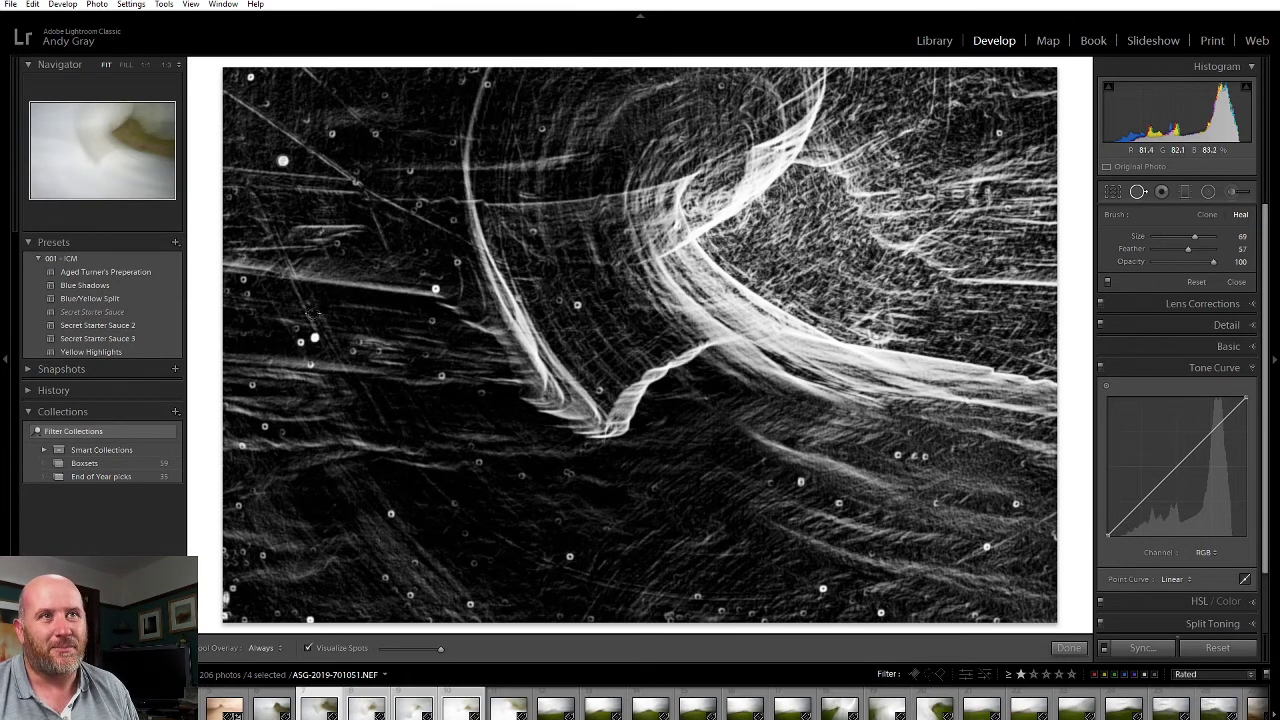
pyautogui.scroll(-3, 313, 338)
pyautogui.click(302, 340)
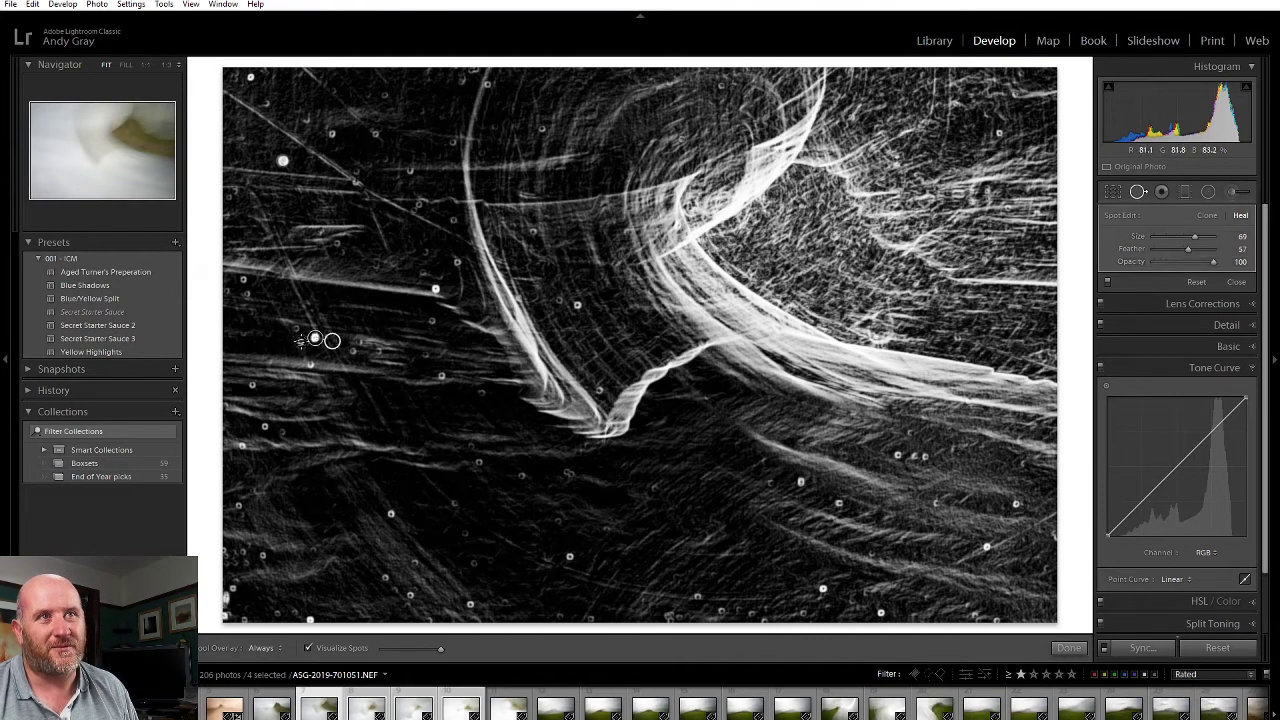
pyautogui.click(309, 362)
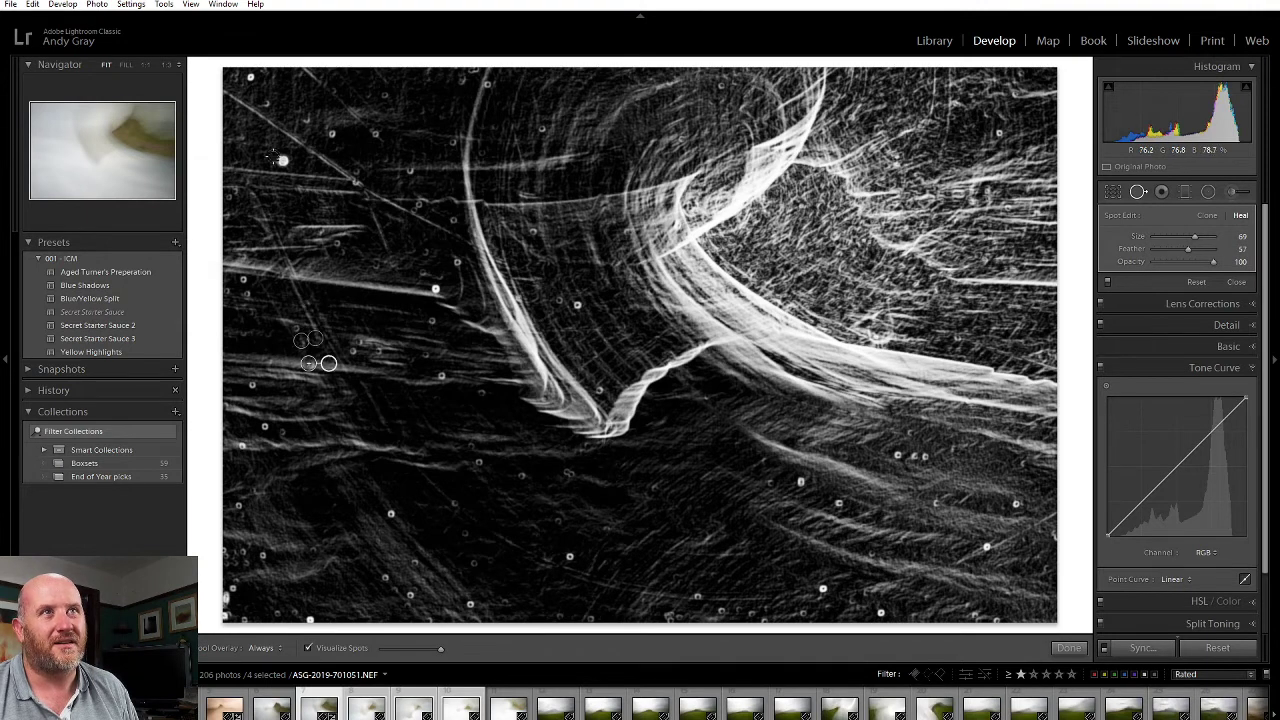
pyautogui.scroll(3, 282, 160)
pyautogui.click(281, 160)
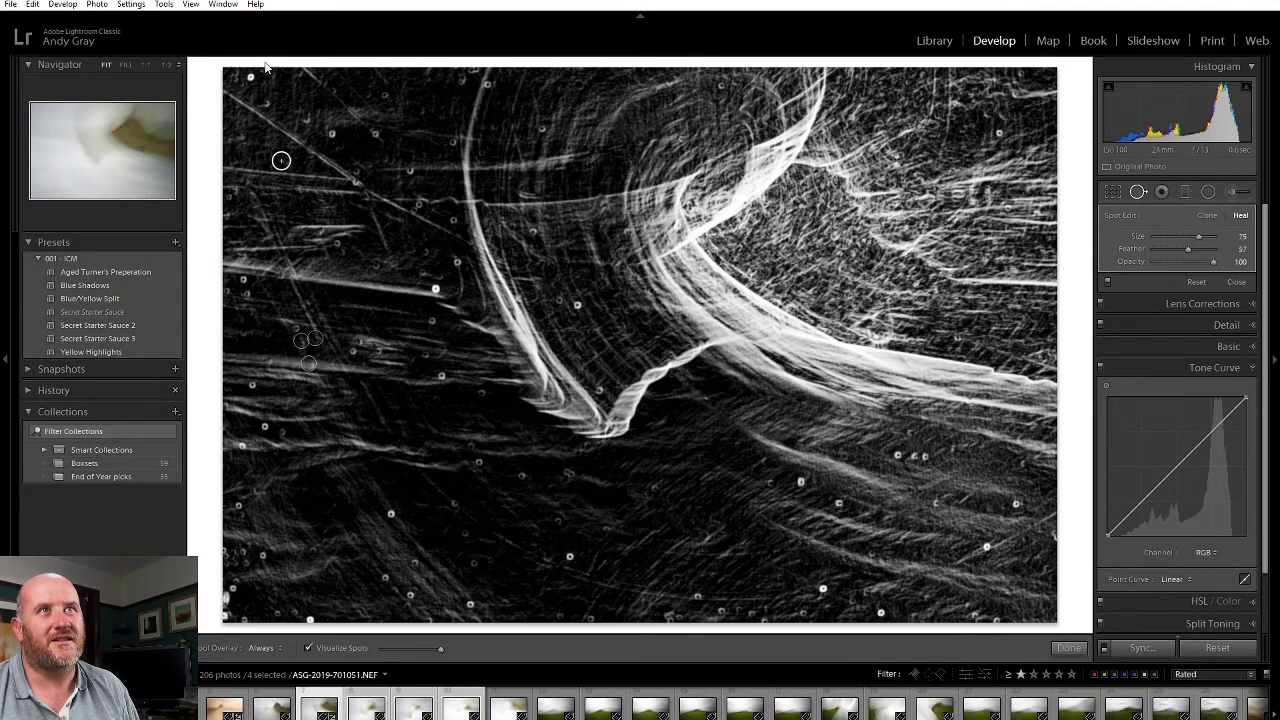
# Reduce the healing brush to size 57 and remove the dust spots in the photo's upper left, centre and lower left
pyautogui.scroll(-5, 252, 76)
pyautogui.click(252, 76)
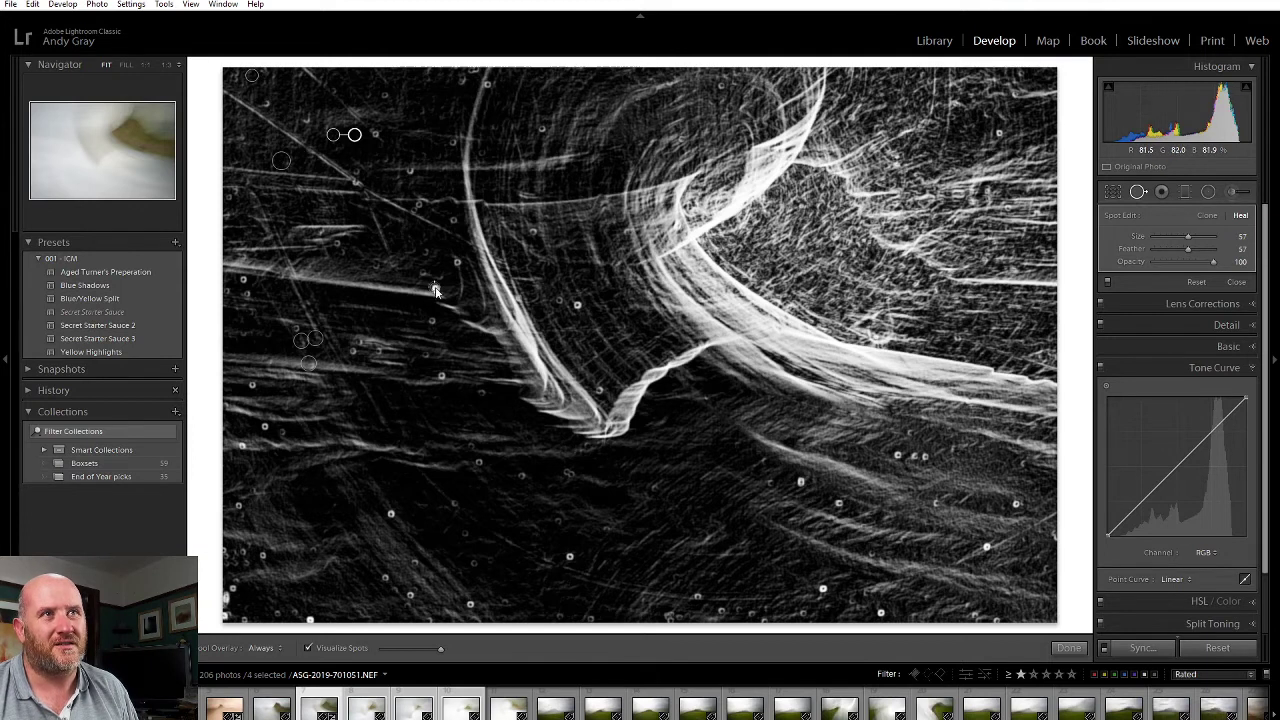
pyautogui.click(447, 289)
pyautogui.click(580, 305)
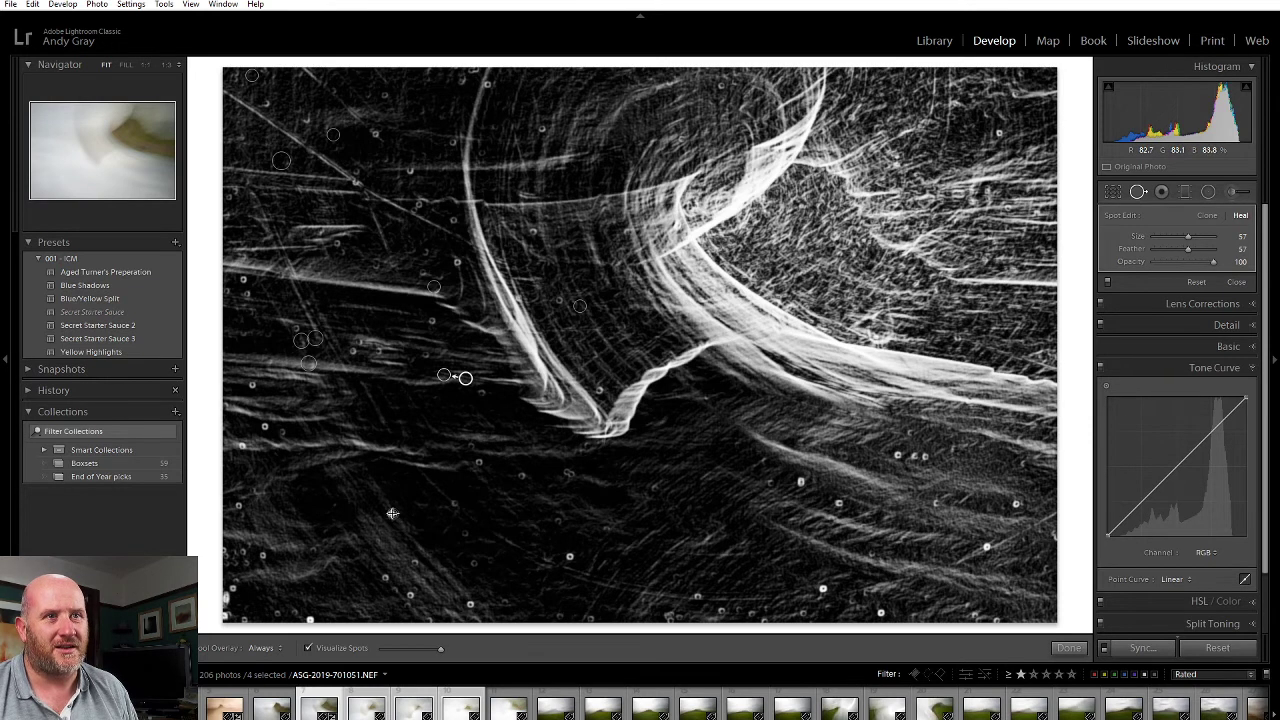
pyautogui.click(393, 513)
pyautogui.click(311, 619)
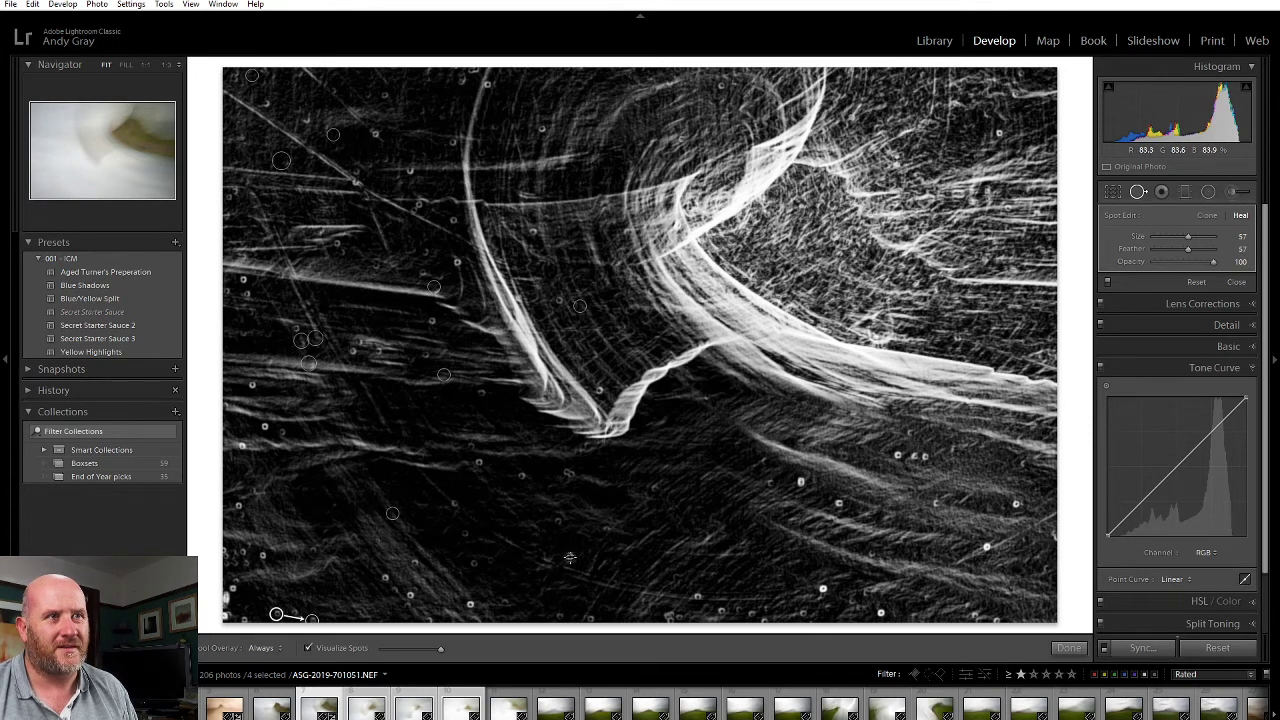
pyautogui.click(569, 557)
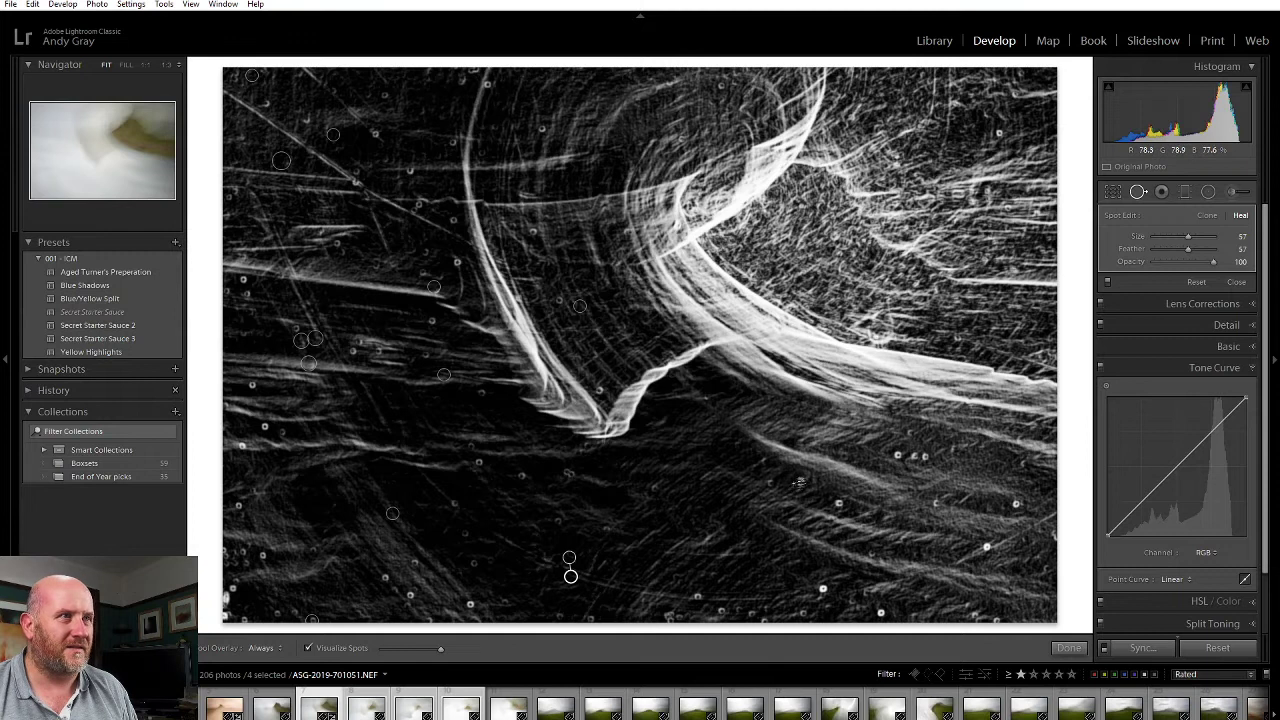
# Heal the dust spots in the photo's lower-right area and the one near its upper-right corner
pyautogui.click(801, 481)
pyautogui.click(823, 494)
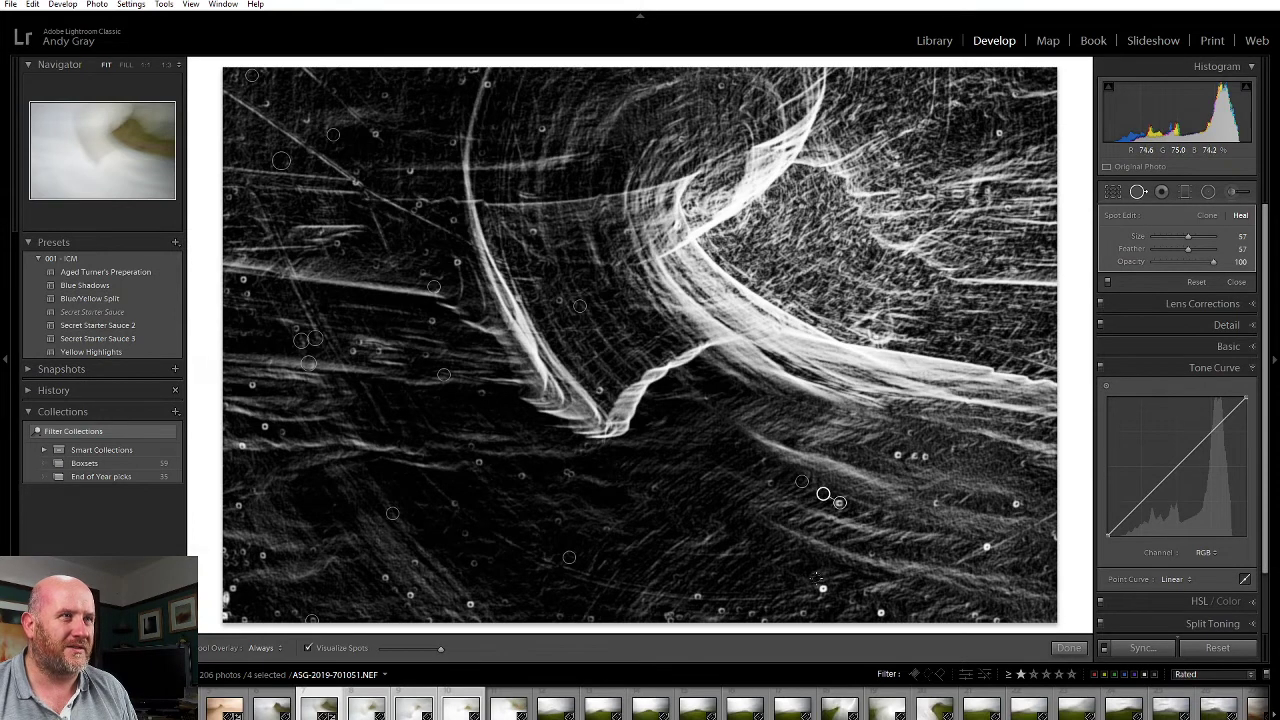
pyautogui.click(812, 553)
pyautogui.click(881, 613)
pyautogui.click(913, 456)
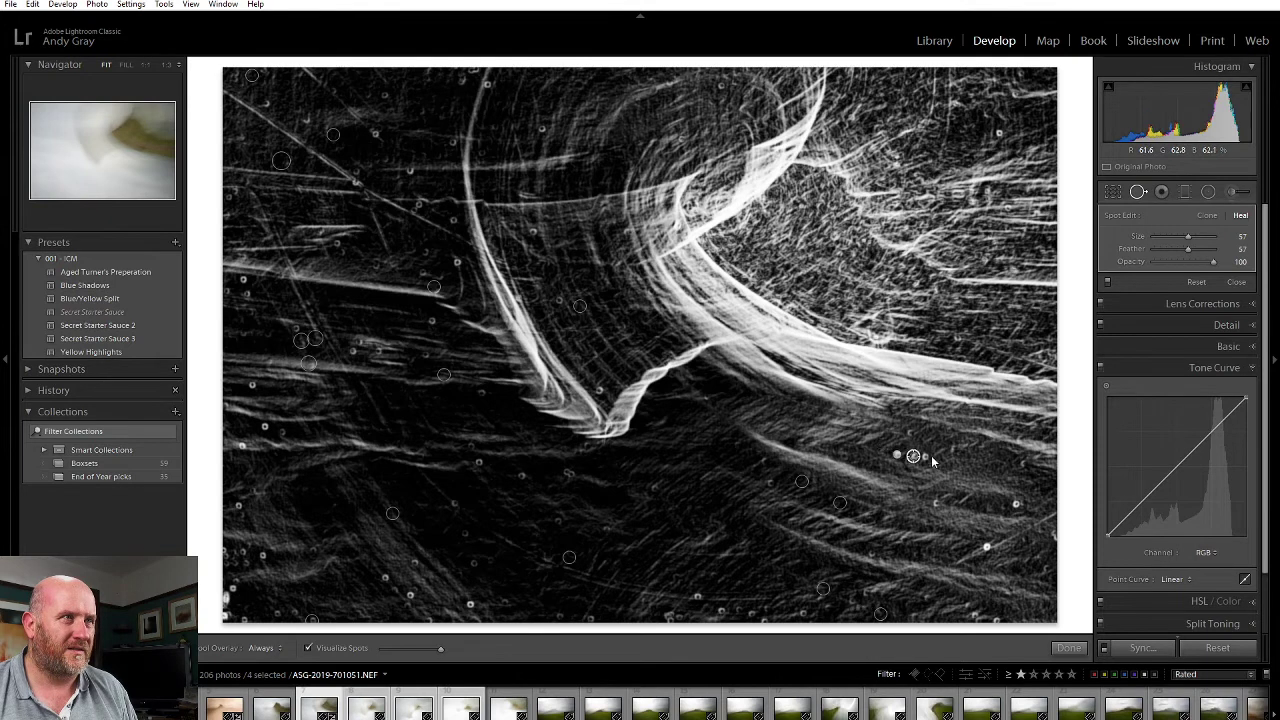
pyautogui.click(1001, 546)
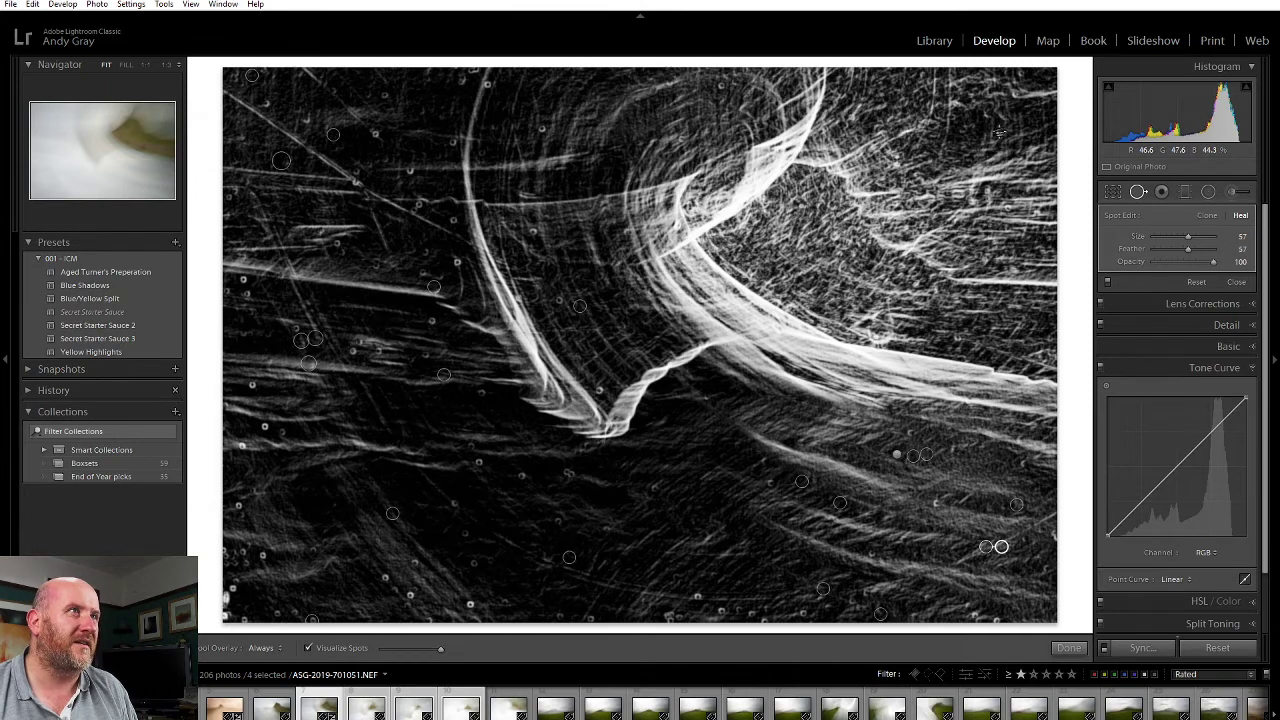
pyautogui.click(997, 132)
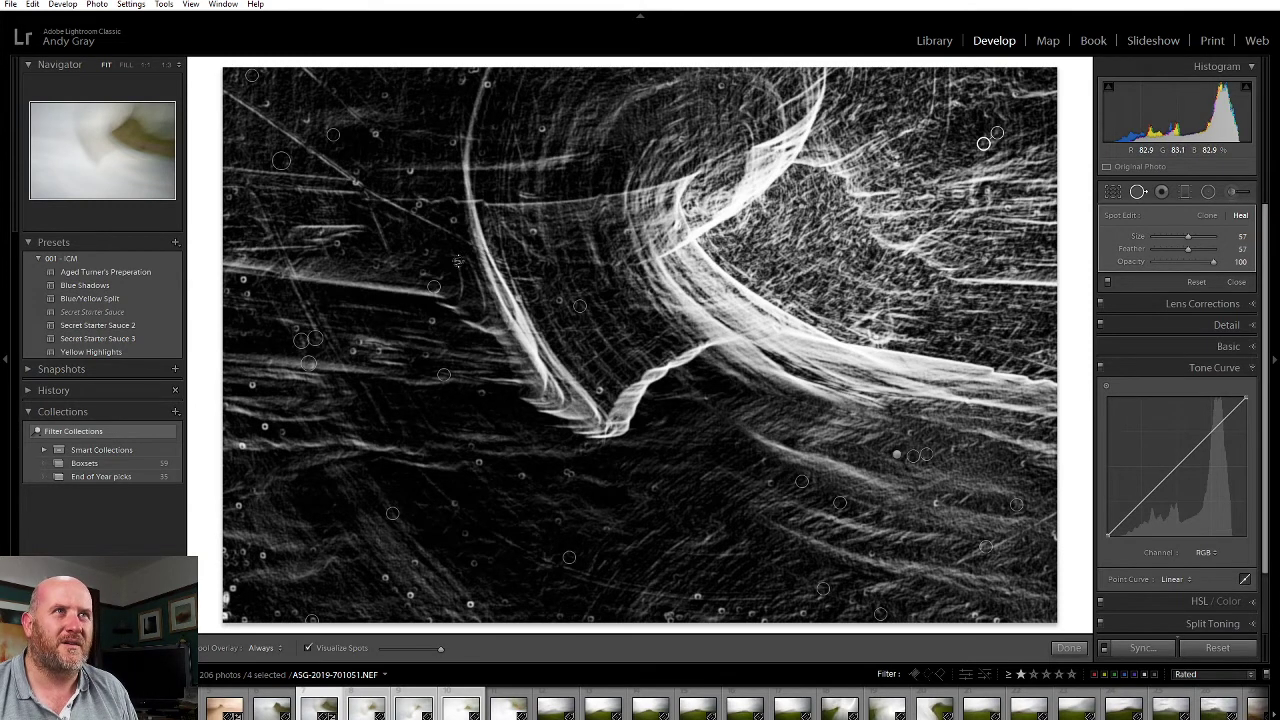
# Heal the smaller dust spots along the photo's left edge and the one near its bottom edge
pyautogui.click(265, 385)
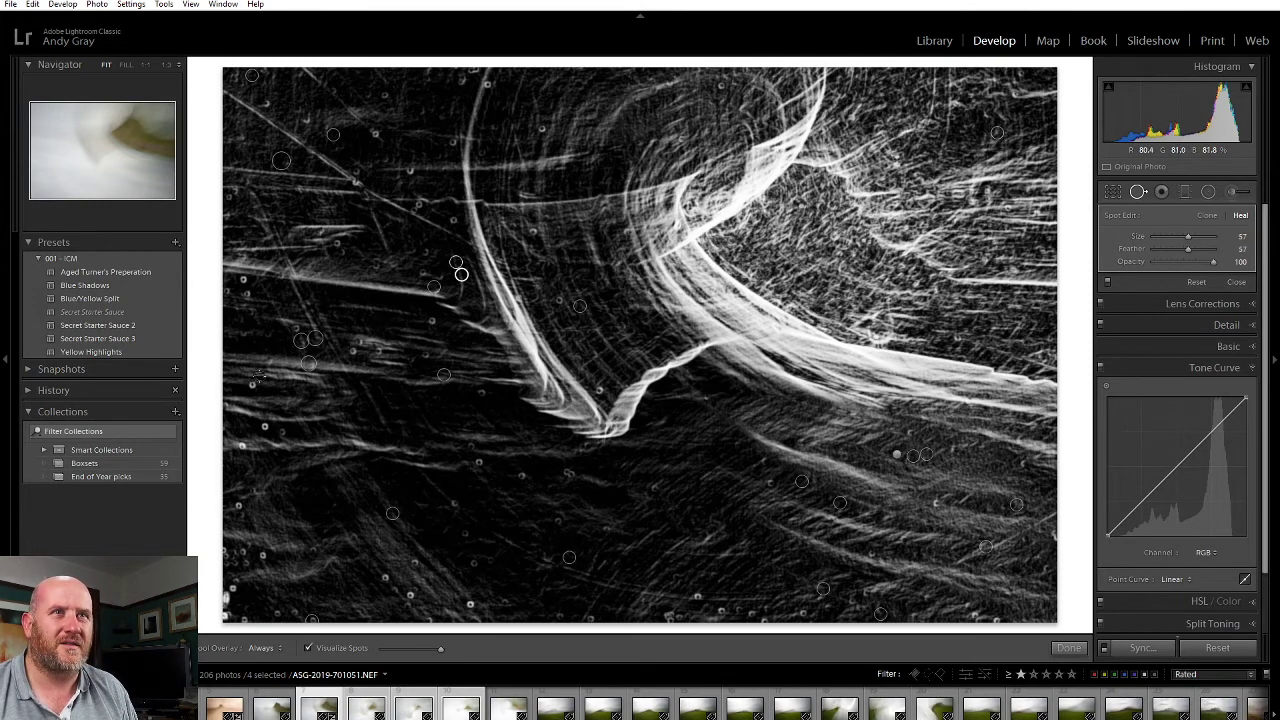
pyautogui.click(264, 424)
pyautogui.click(239, 445)
pyautogui.click(237, 503)
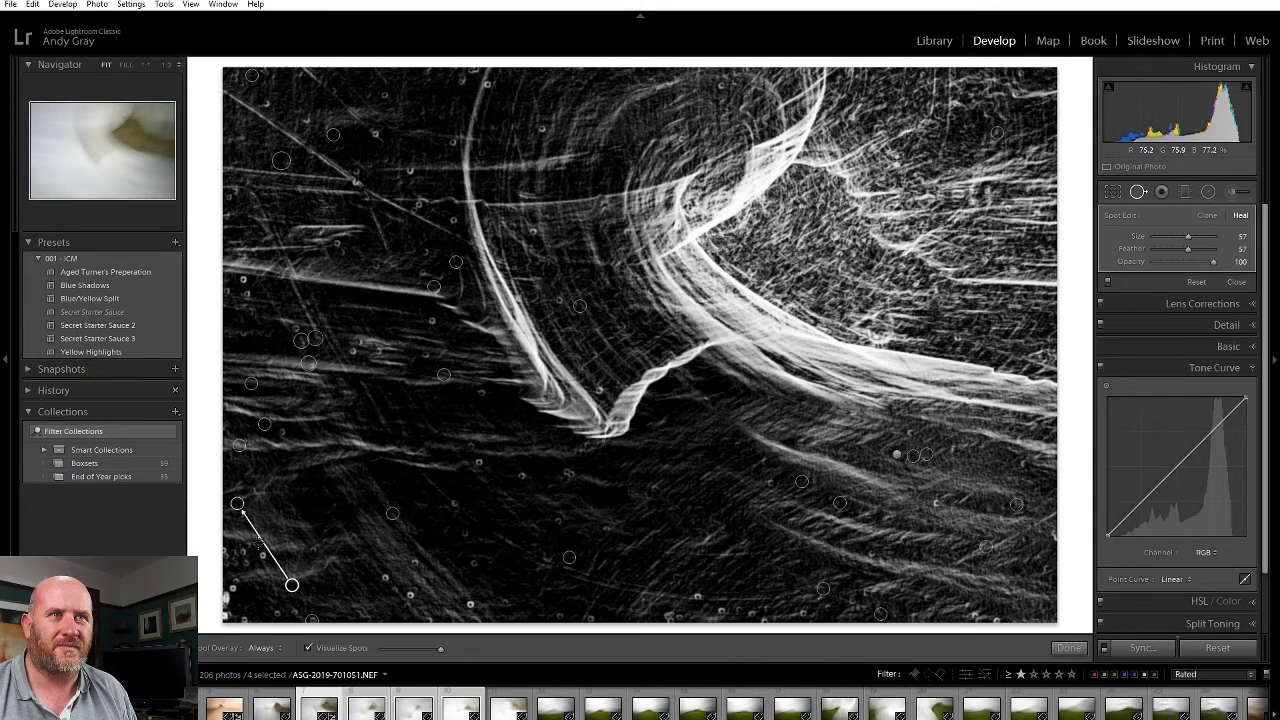
pyautogui.click(470, 606)
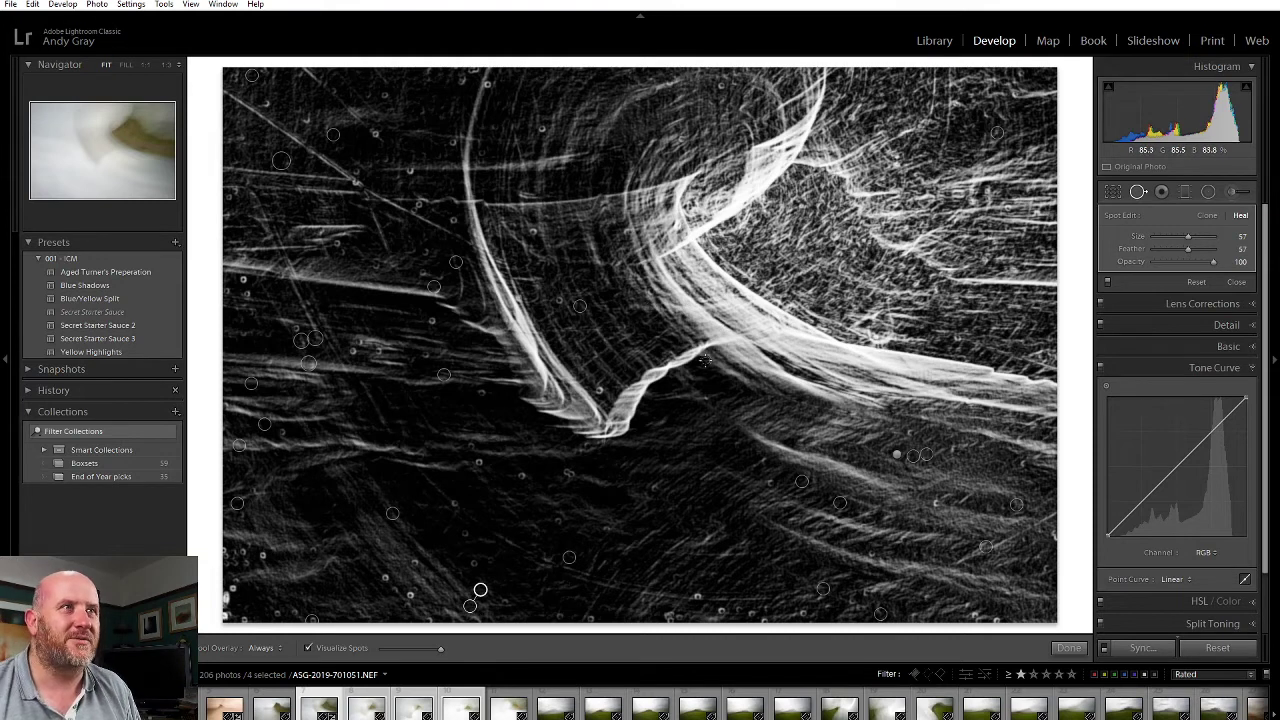
# Heal dust spots in and above the pale V-shaped form in the middle of the photo and finish the spot removal
pyautogui.click(597, 390)
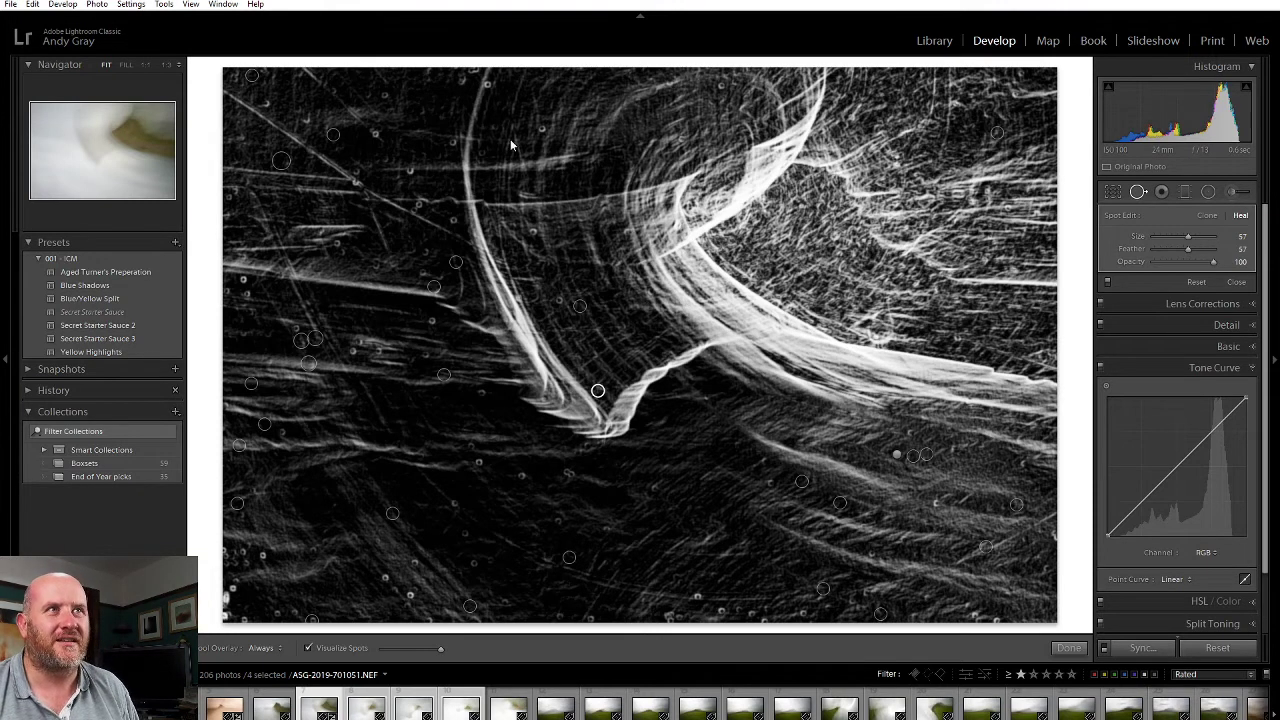
pyautogui.click(540, 122)
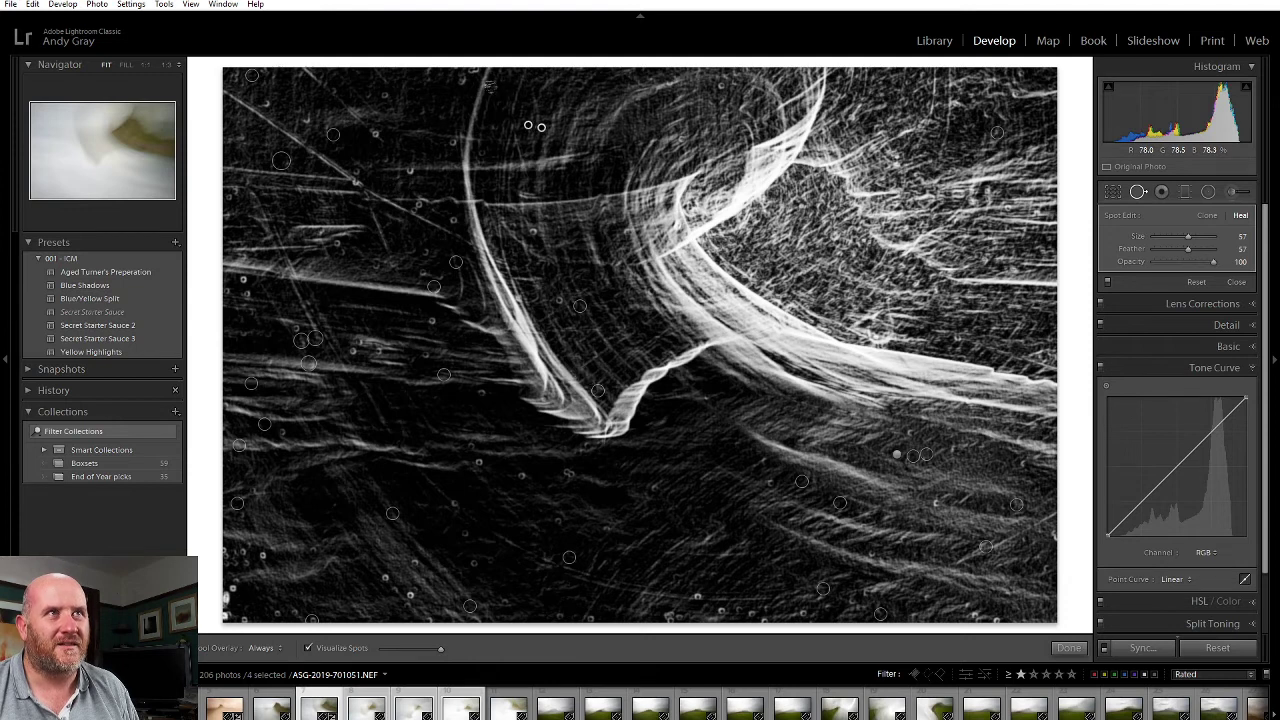
pyautogui.click(563, 317)
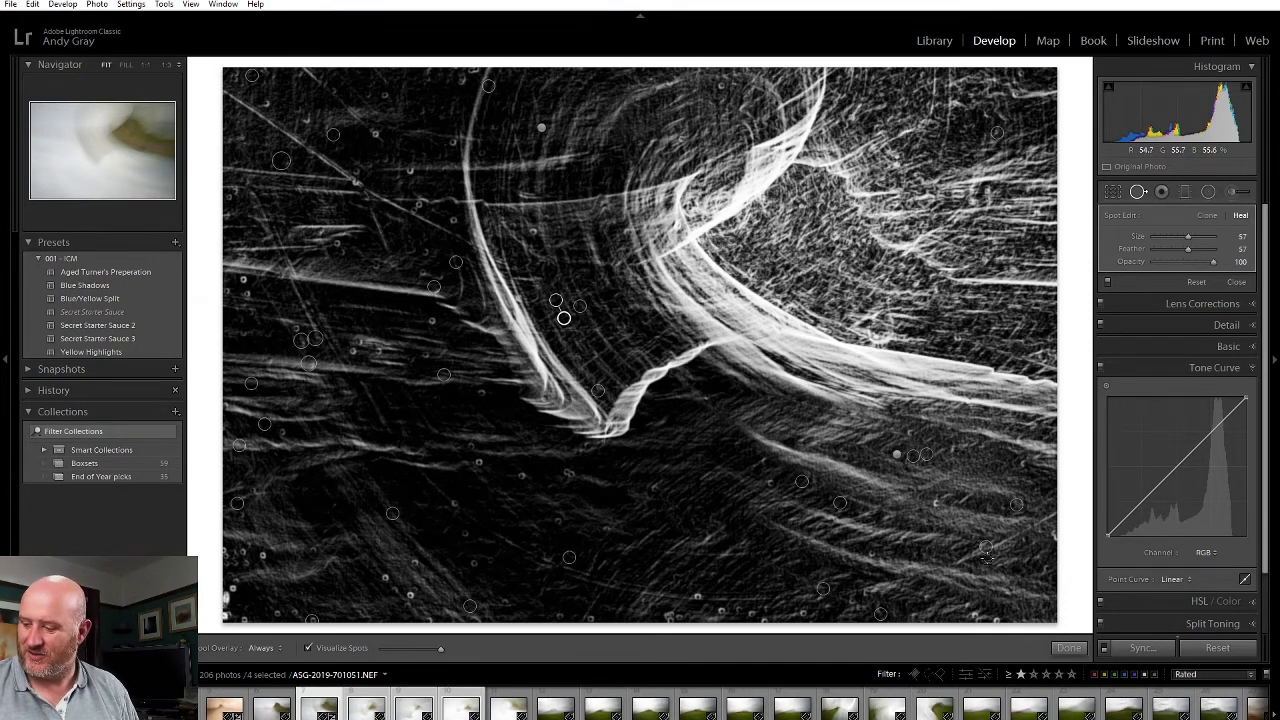
pyautogui.click(1065, 648)
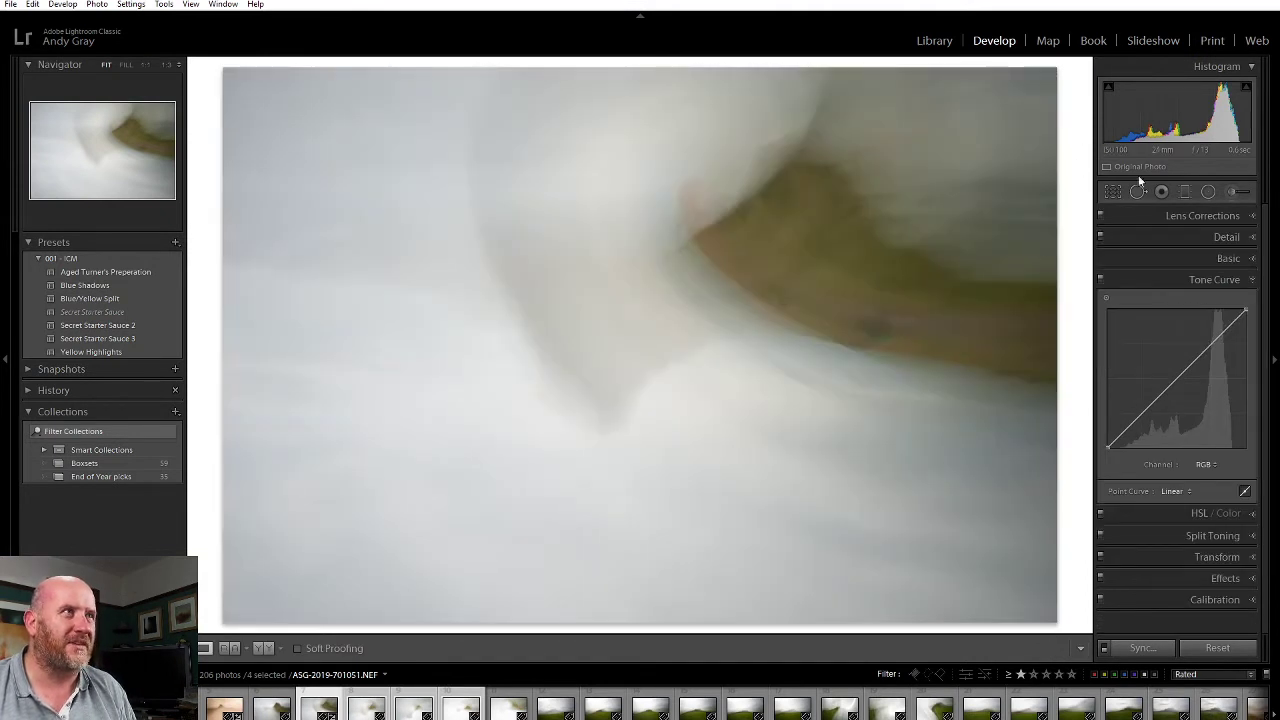
# Enable chromatic aberration removal and the Nikon lens profile corrections, with the vignetting correction set to 186
pyautogui.click(1188, 221)
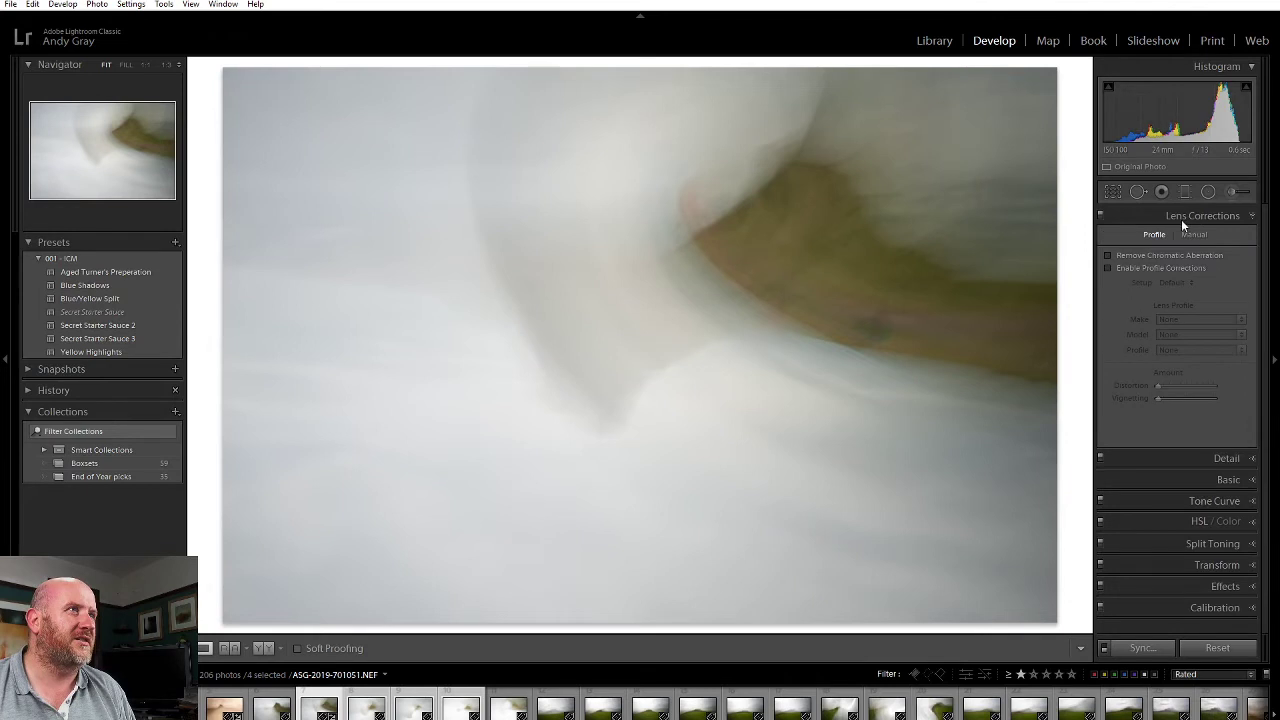
pyautogui.click(1137, 268)
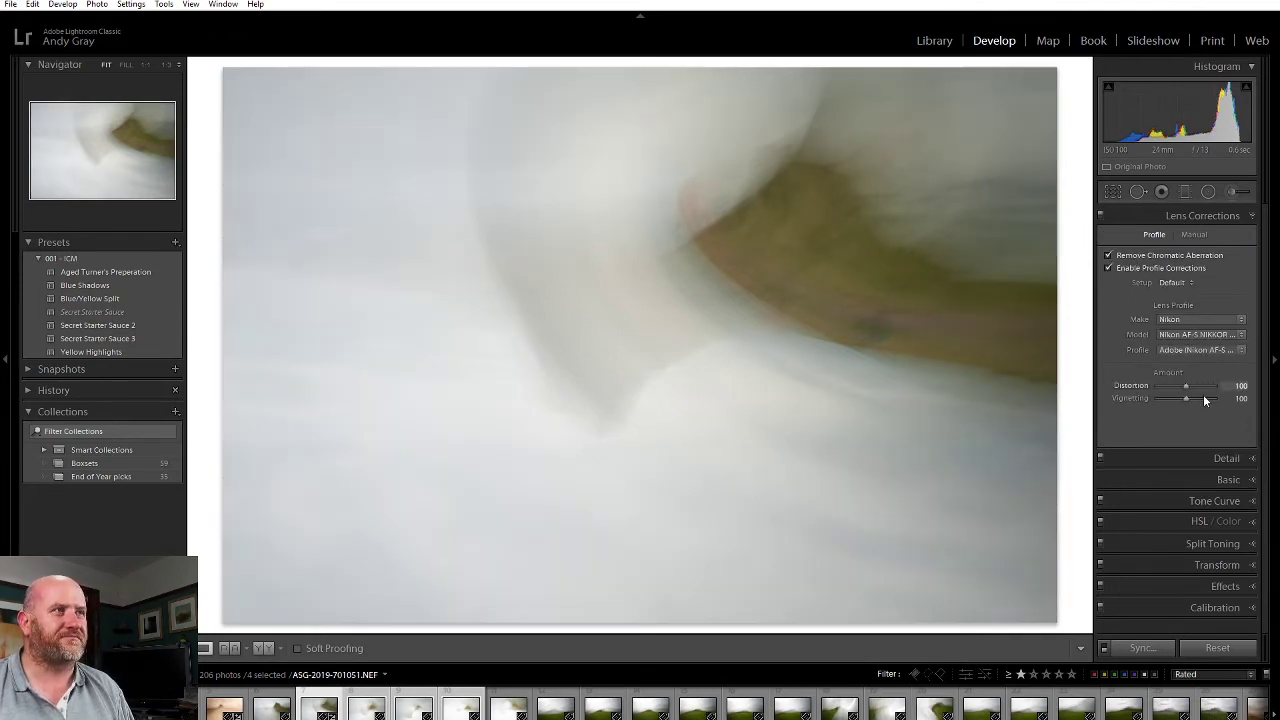
pyautogui.click(1210, 399)
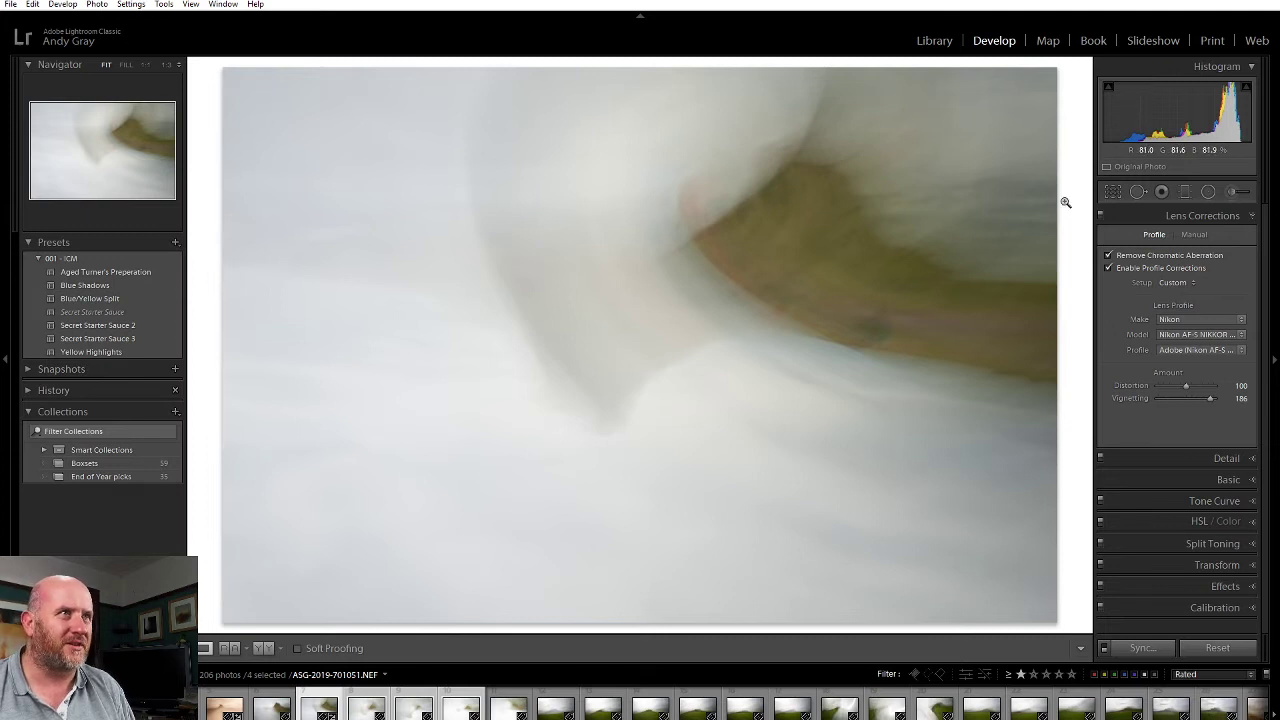
pyautogui.click(1212, 219)
pyautogui.click(1231, 238)
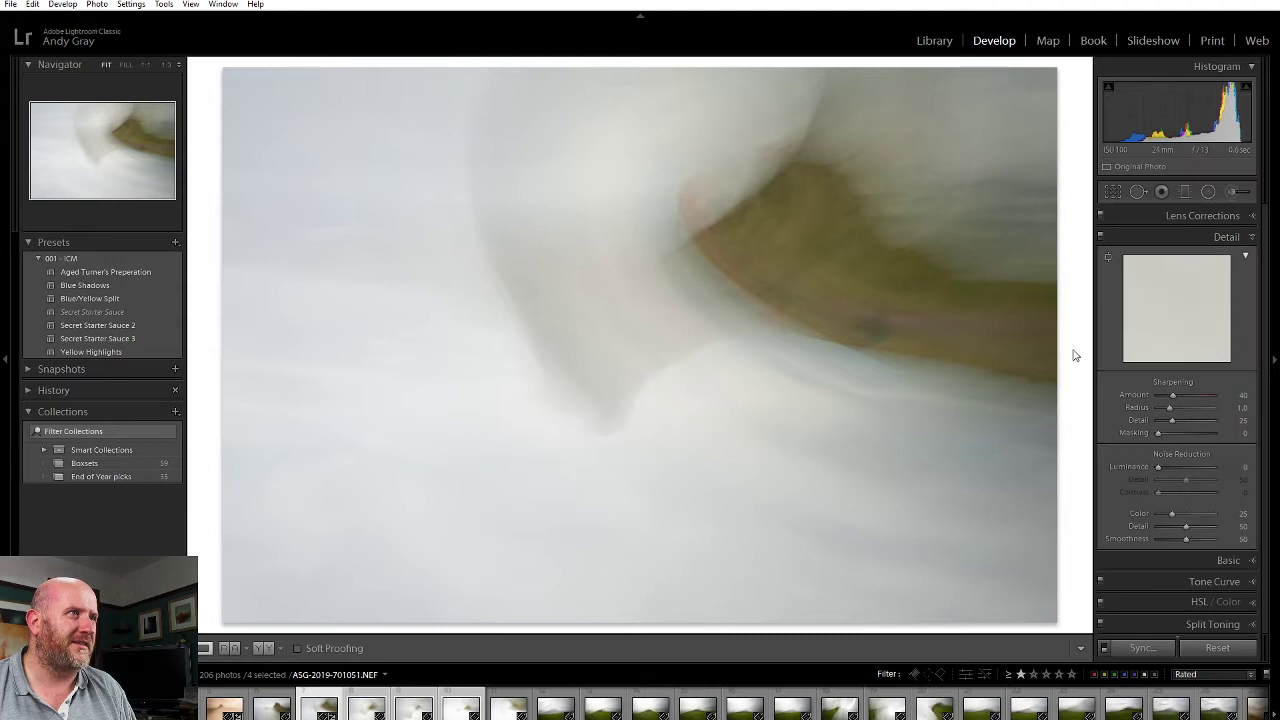
pyautogui.click(1186, 467)
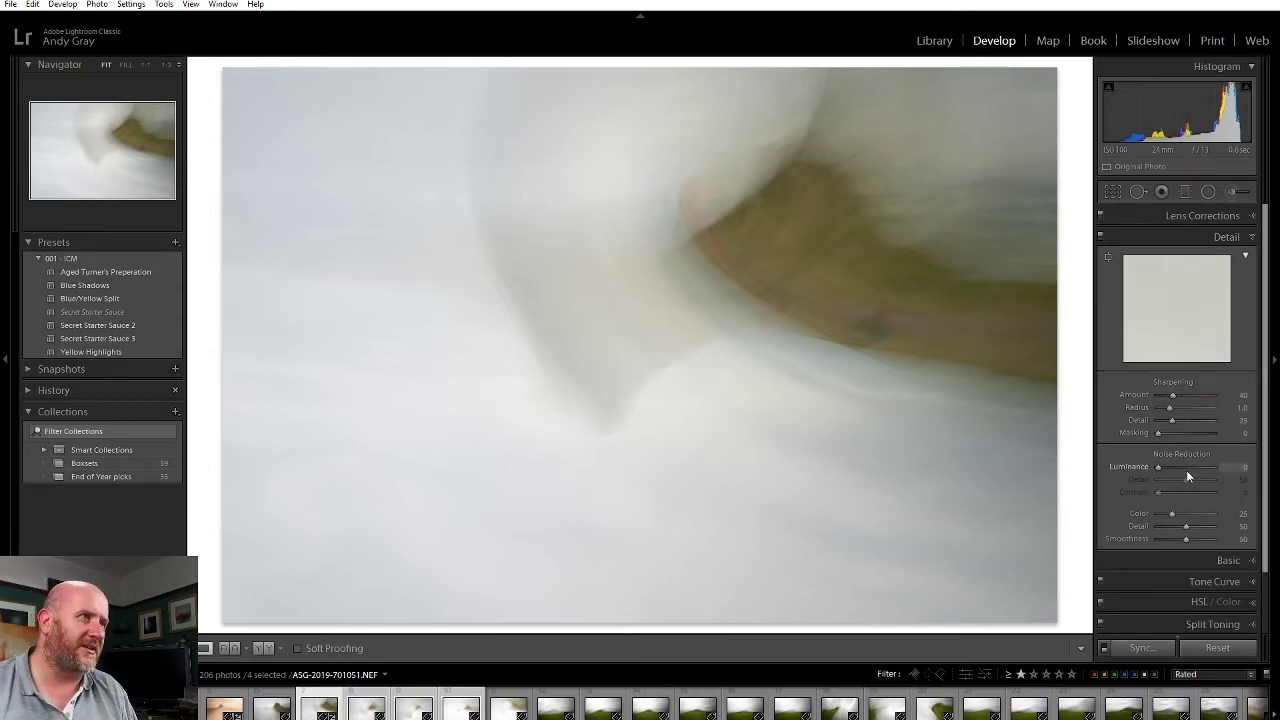
pyautogui.click(1229, 236)
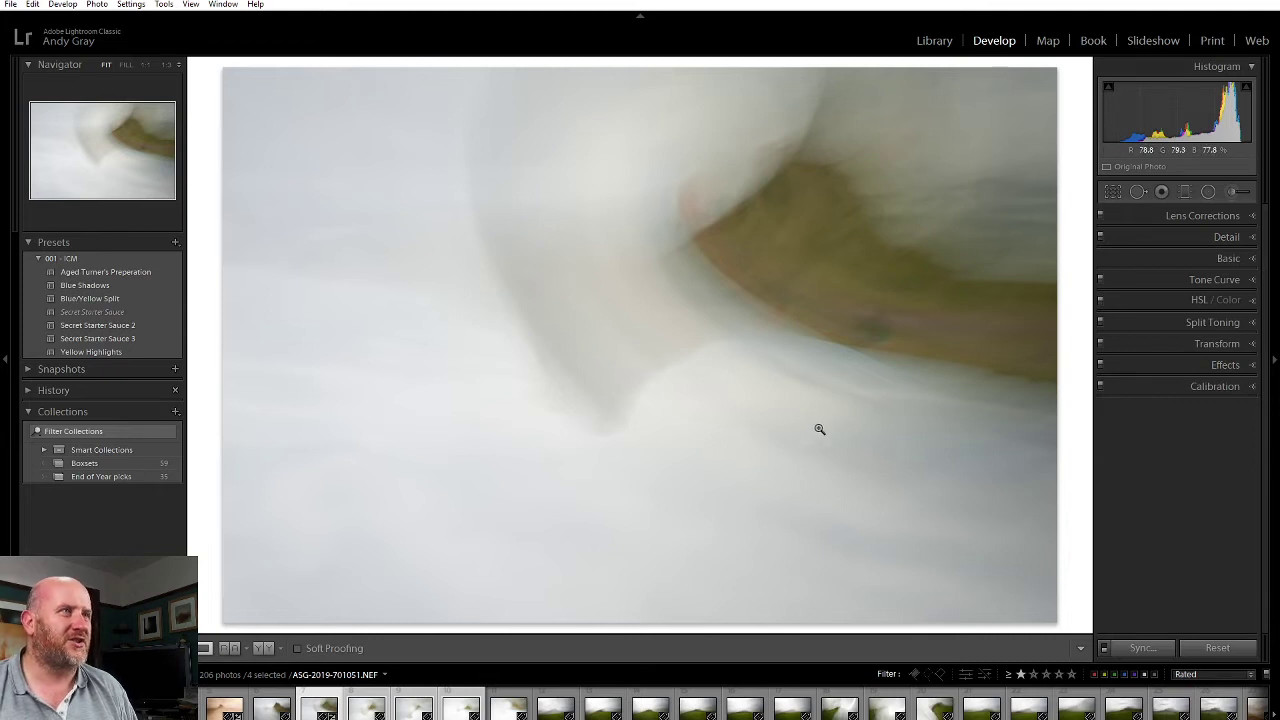
# Set the photo's Basic colour profile to Adobe Landscape
pyautogui.click(1229, 257)
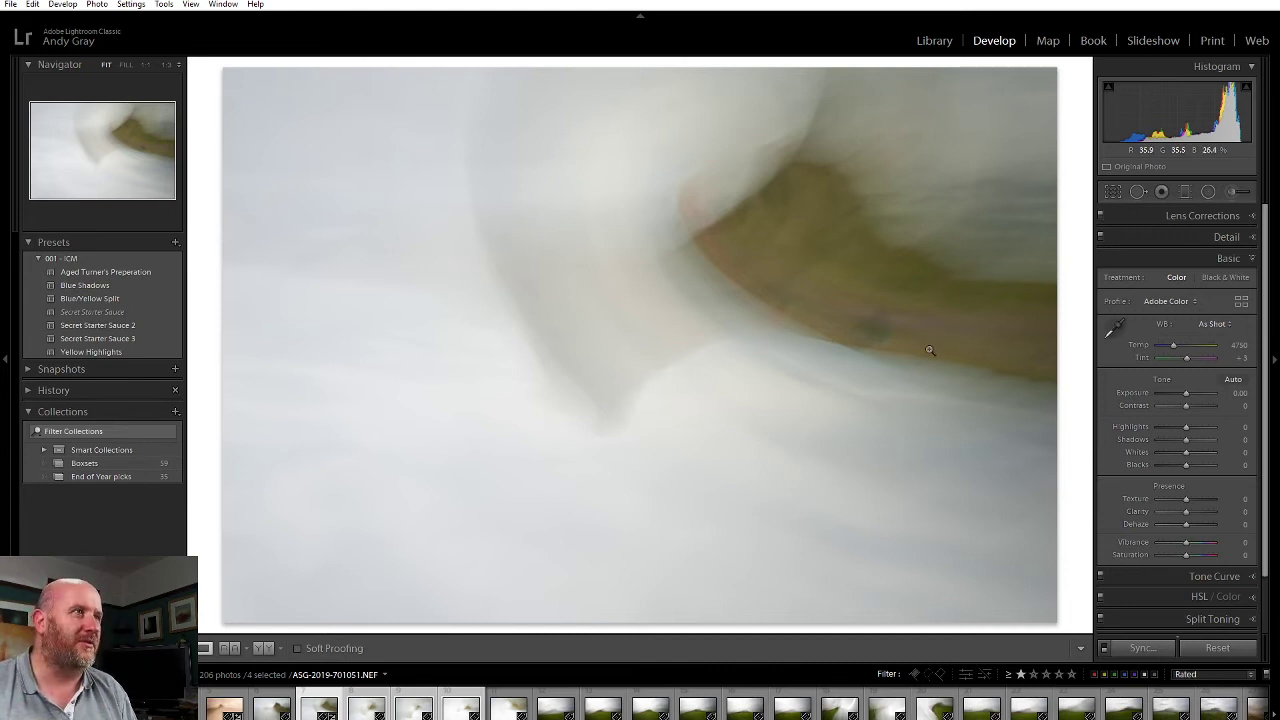
pyautogui.click(1170, 302)
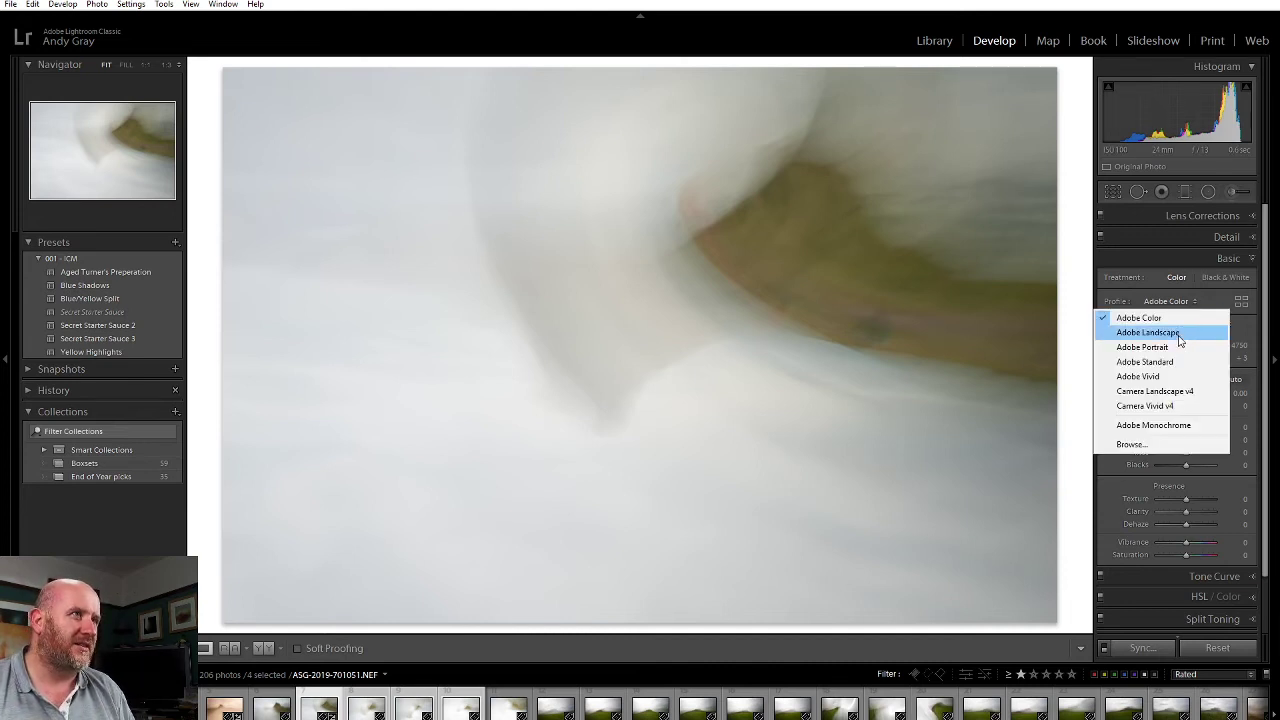
pyautogui.click(1178, 336)
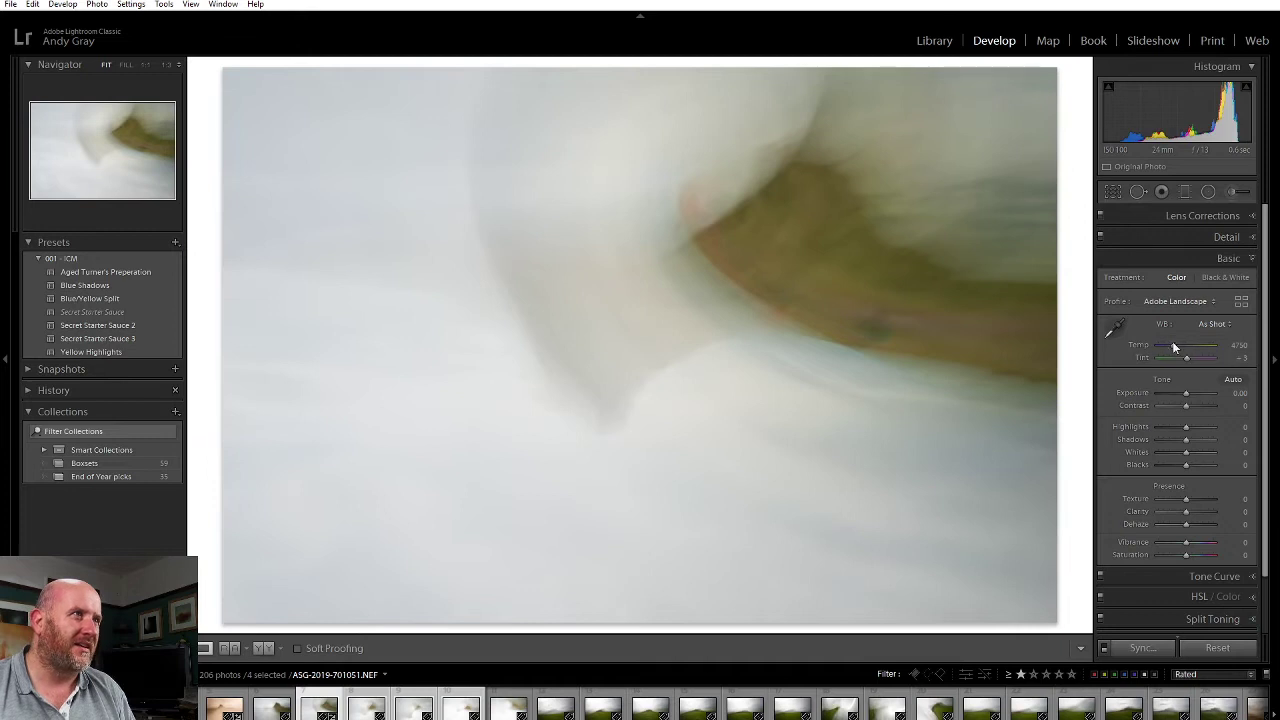
# Warm the photo's white balance, starting from the Cloudy preset and setting the temperature to 5810
pyautogui.click(1201, 330)
pyautogui.click(1190, 337)
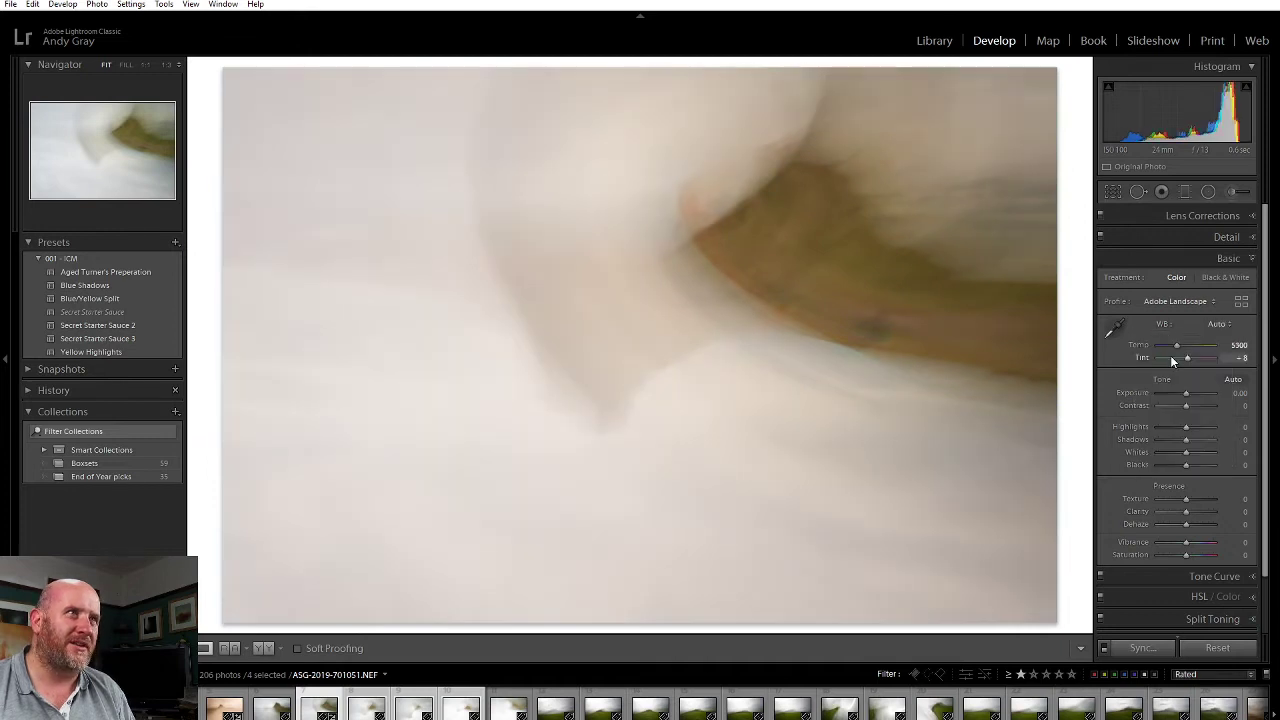
pyautogui.click(1220, 324)
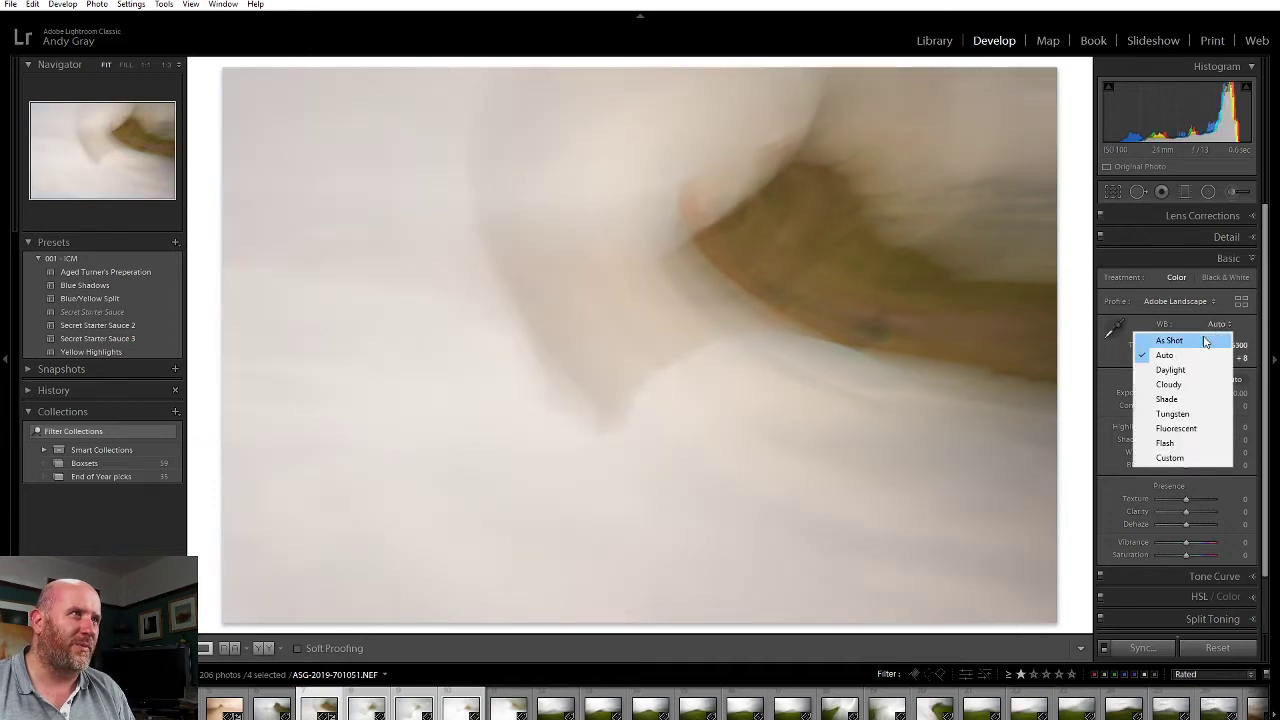
pyautogui.click(1181, 386)
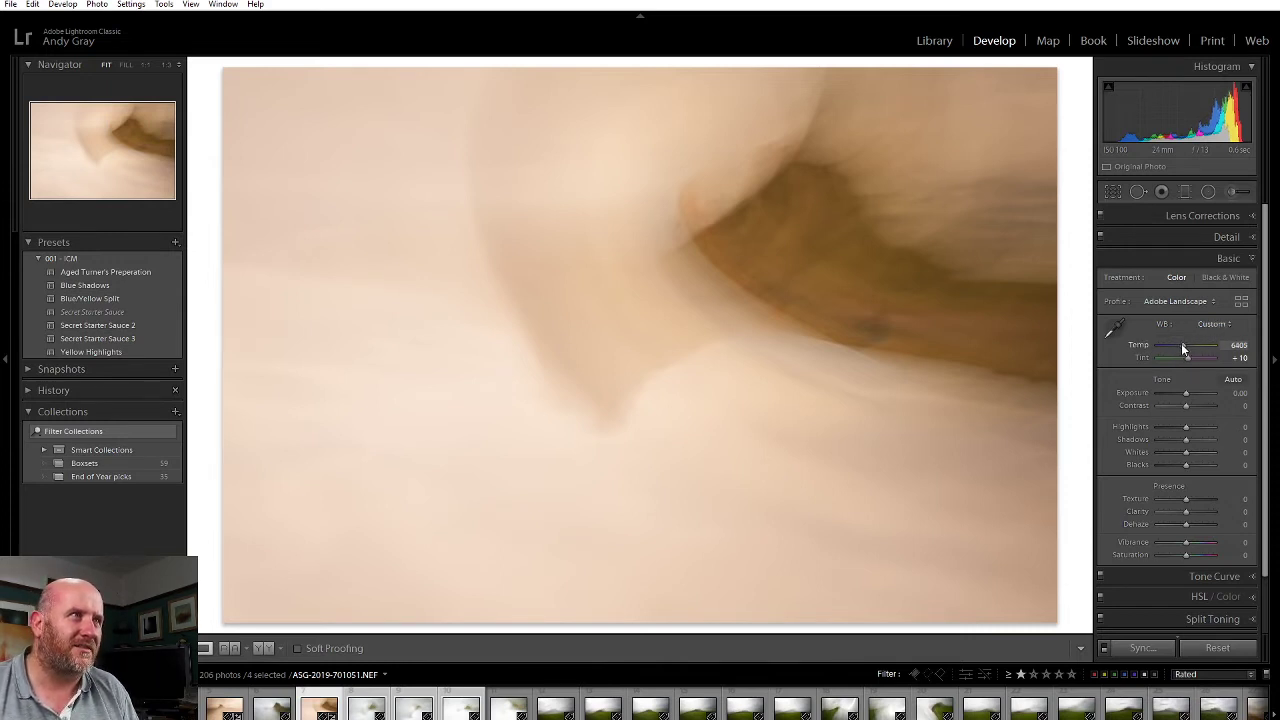
pyautogui.moveTo(1181, 344); pyautogui.dragTo(1178, 344)
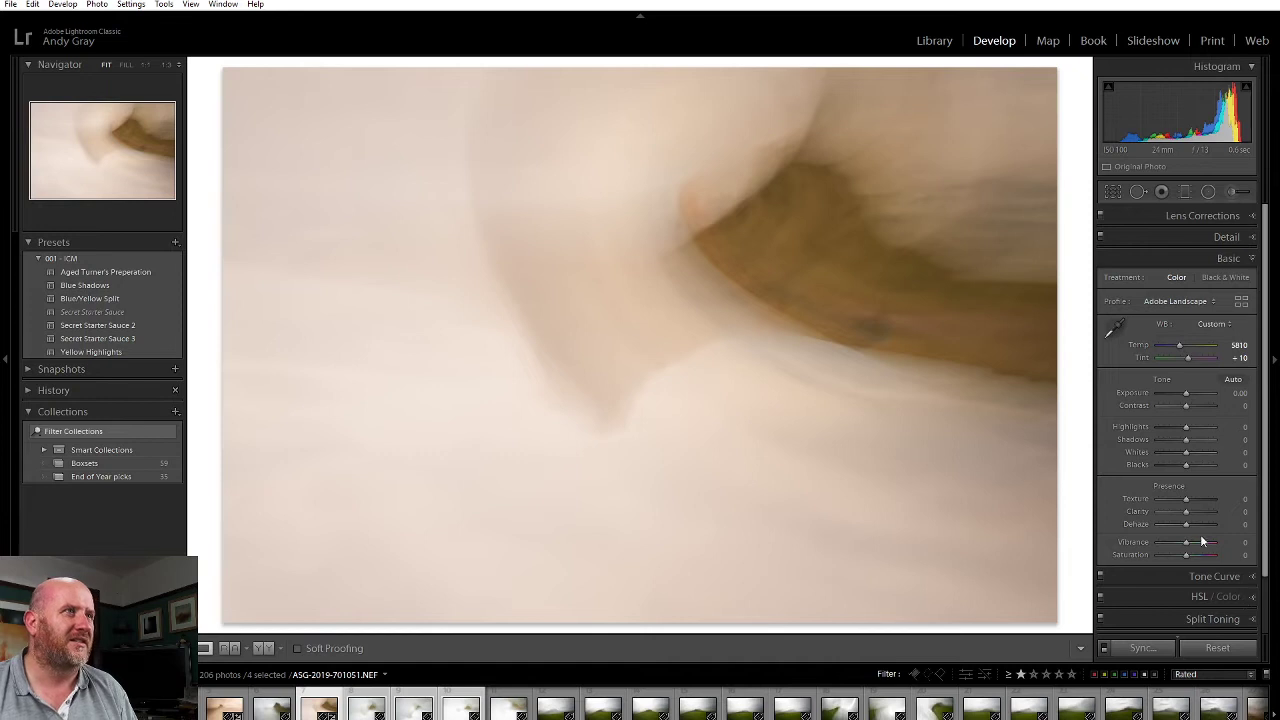
# Set contrast to -38, highlights to +38, shadows to -19, blacks to -7 and clarity to -10, with texture reset to 0
pyautogui.moveTo(1187, 410); pyautogui.dragTo(1175, 410)
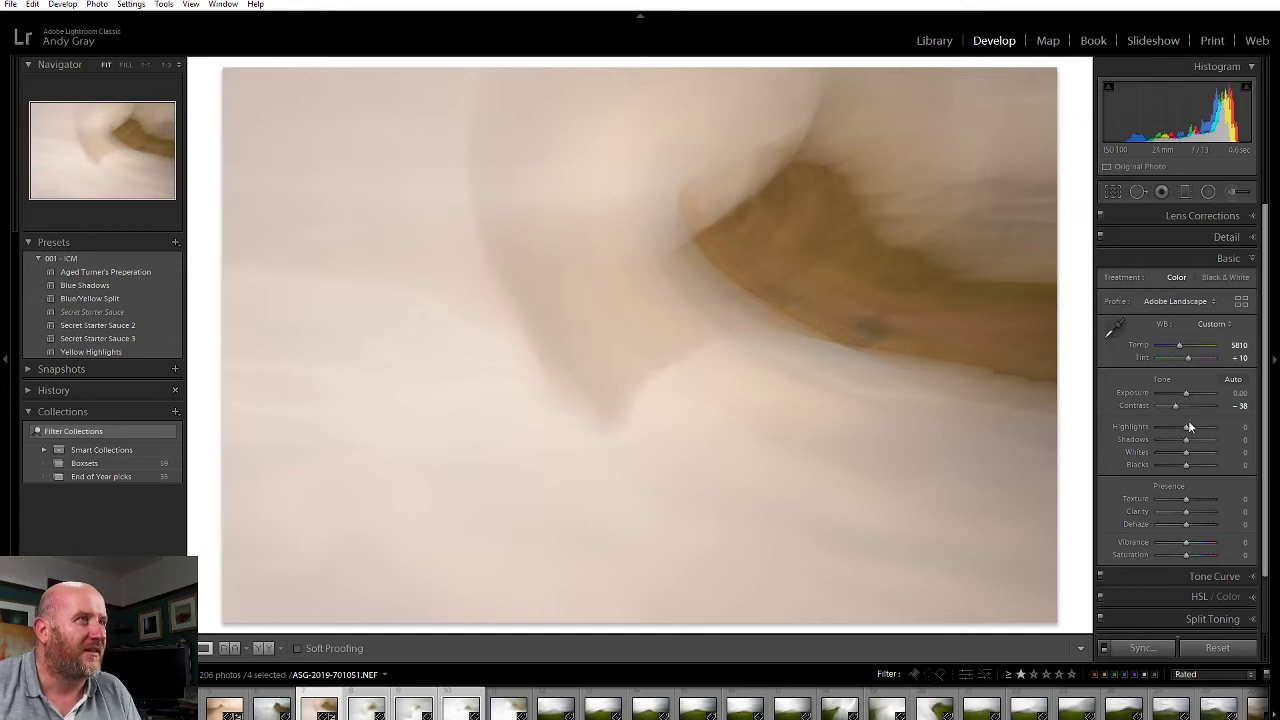
pyautogui.moveTo(1187, 427)
pyautogui.mouseDown()
pyautogui.moveTo(1164, 427)
pyautogui.moveTo(1222, 430)
pyautogui.moveTo(1190, 426)
pyautogui.moveTo(1216, 442)
pyautogui.moveTo(1152, 444)
pyautogui.moveTo(1180, 445)
pyautogui.mouseUp()
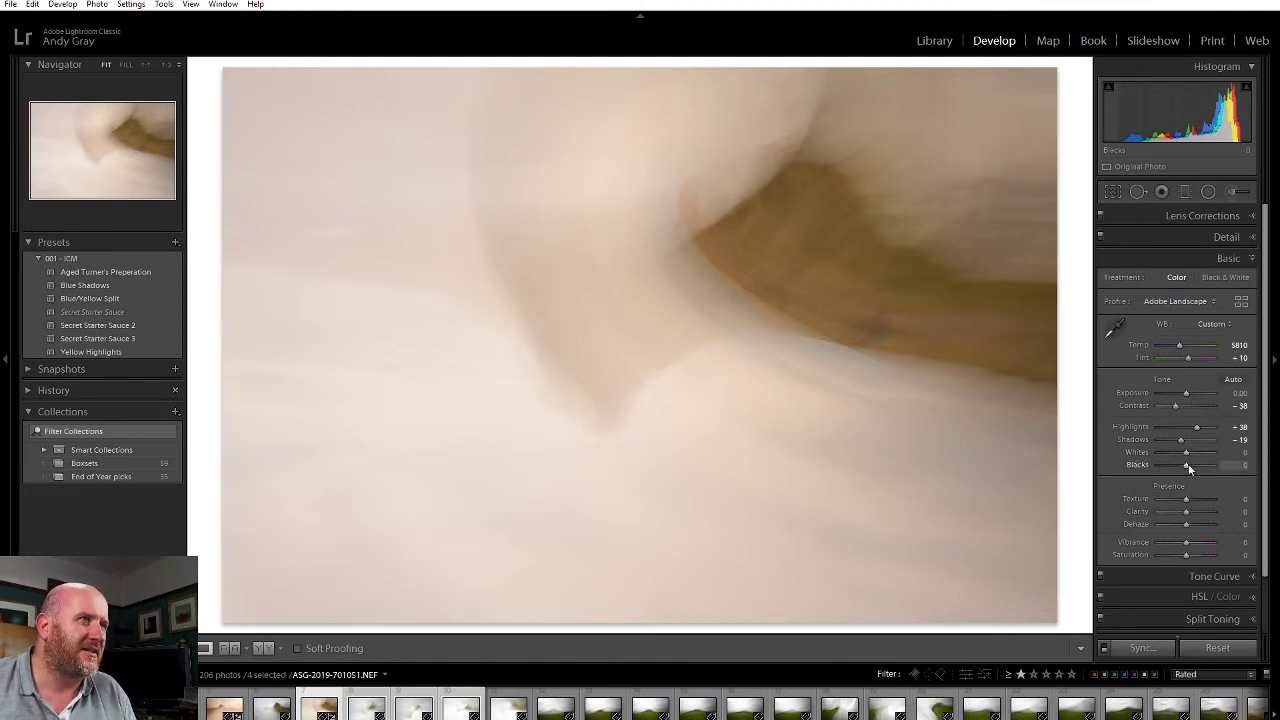
pyautogui.moveTo(1181, 466)
pyautogui.mouseDown()
pyautogui.moveTo(1194, 465)
pyautogui.moveTo(1182, 465)
pyautogui.mouseUp()
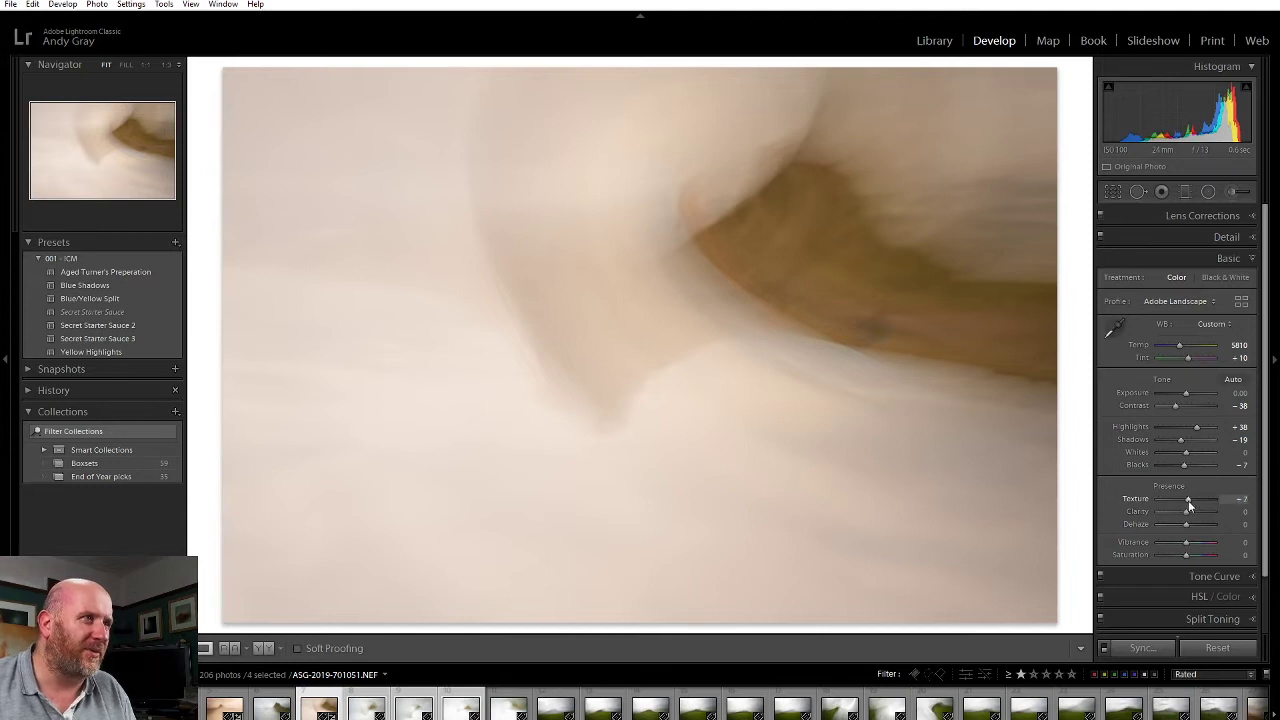
pyautogui.doubleClick(1188, 500)
pyautogui.moveTo(1188, 512); pyautogui.dragTo(1183, 513)
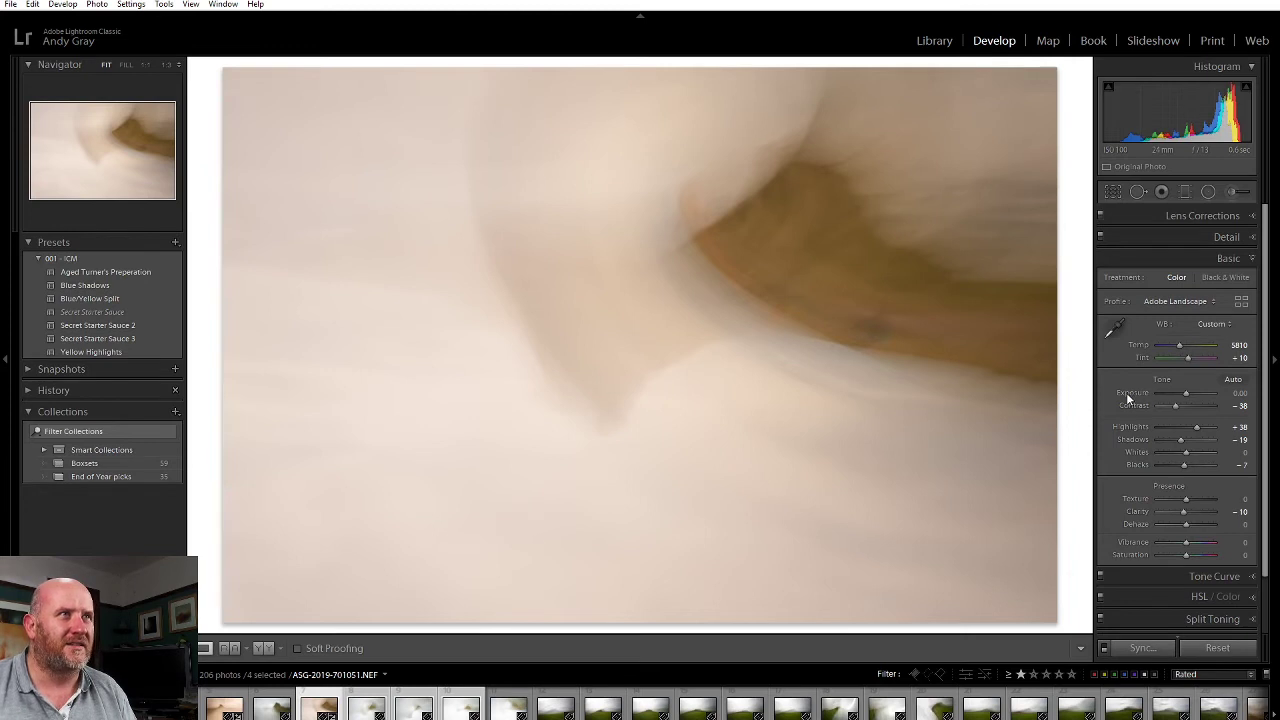
pyautogui.click(1140, 648)
pyautogui.click(670, 548)
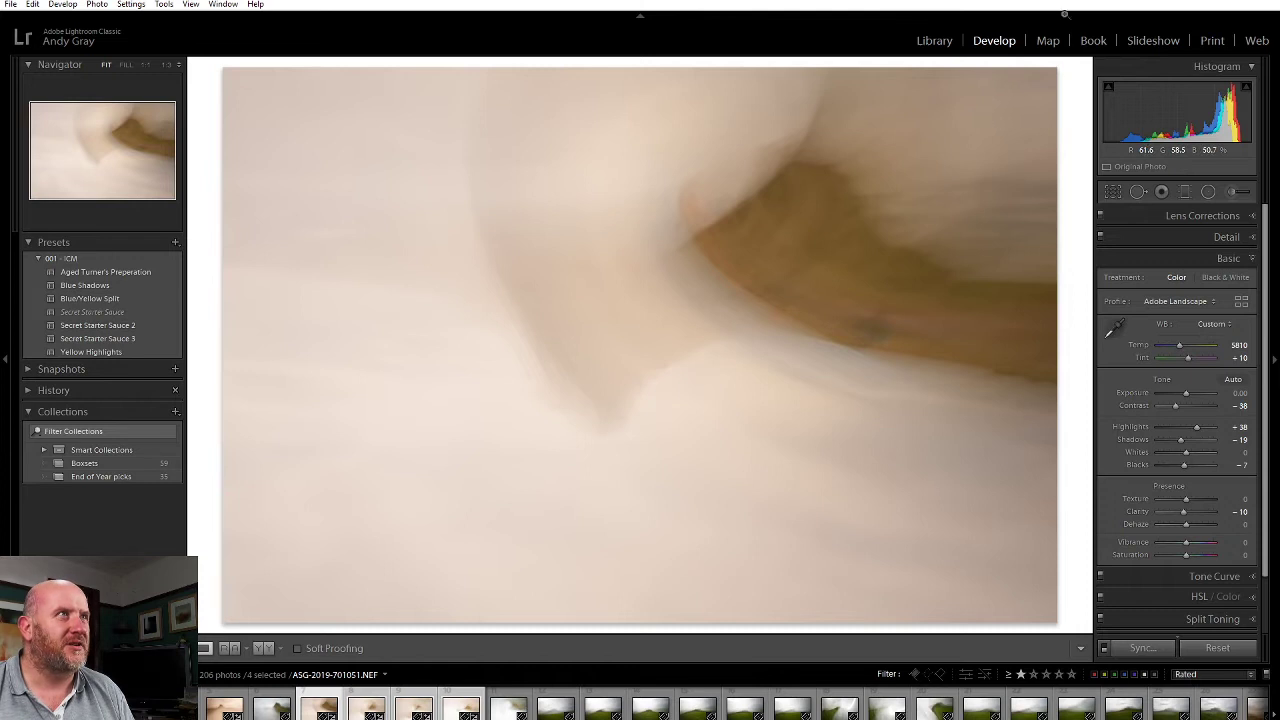
pyautogui.click(930, 42)
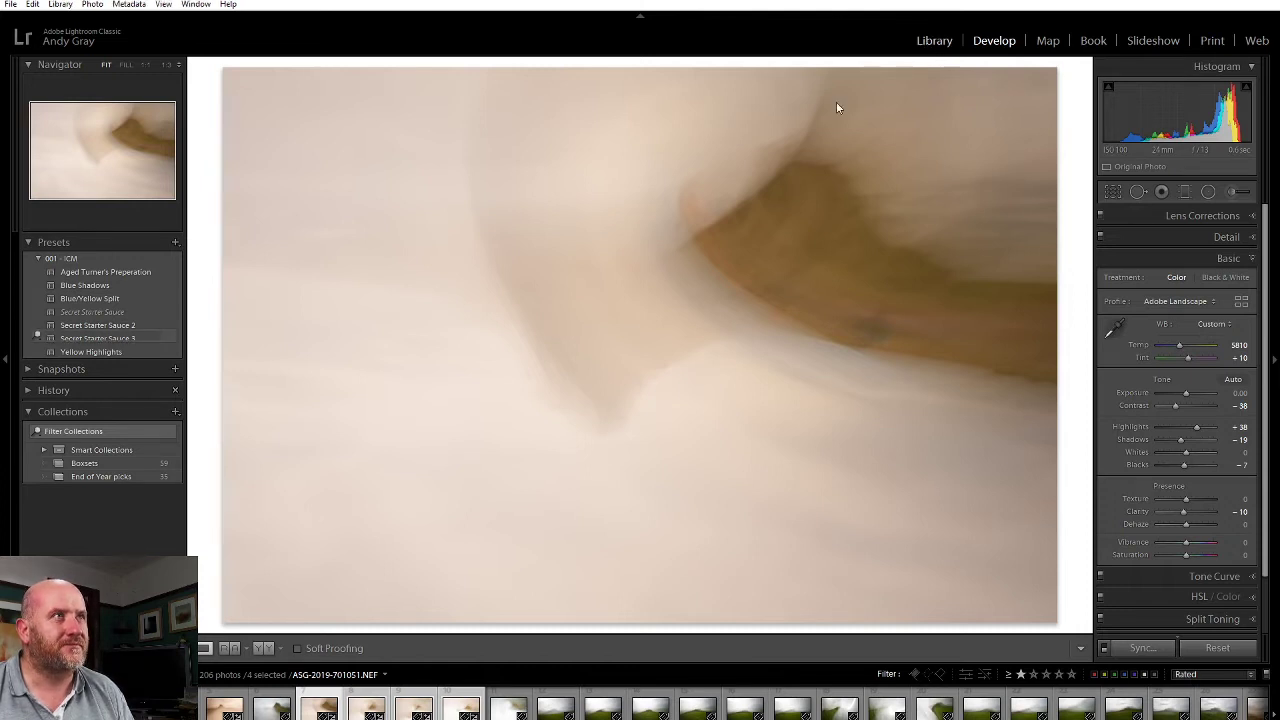
pyautogui.click(357, 711)
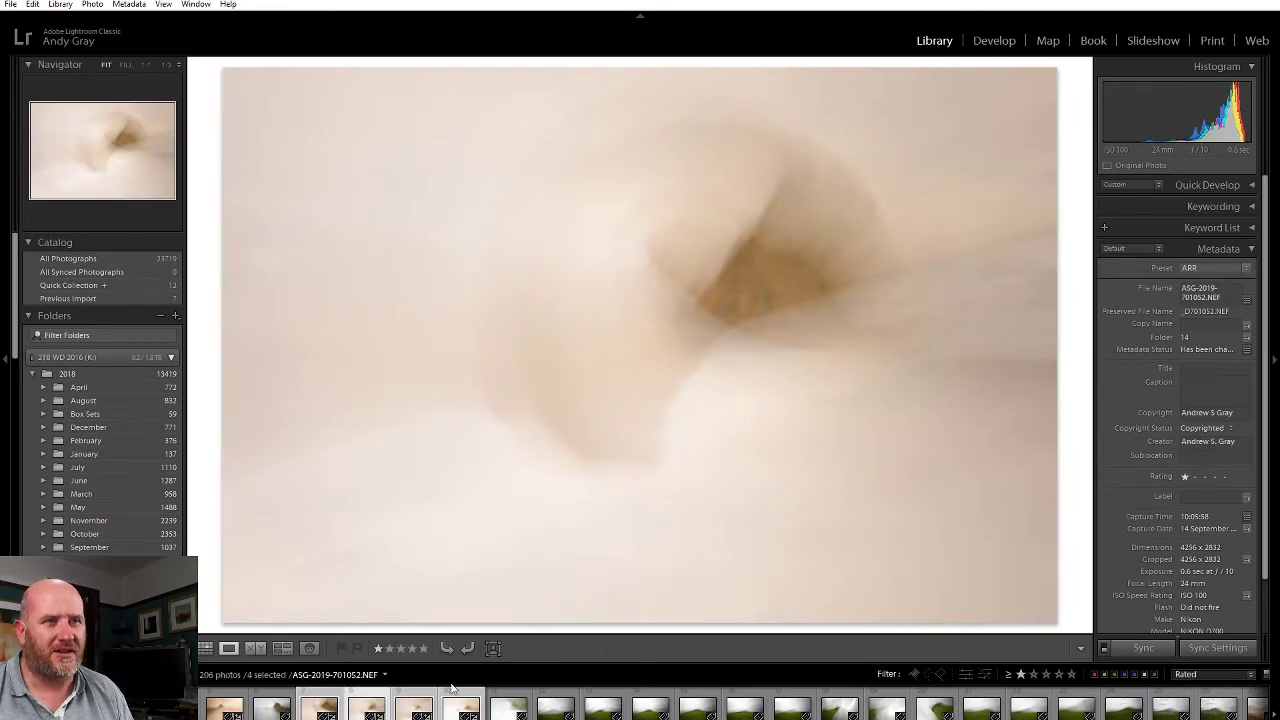
pyautogui.press('Right')
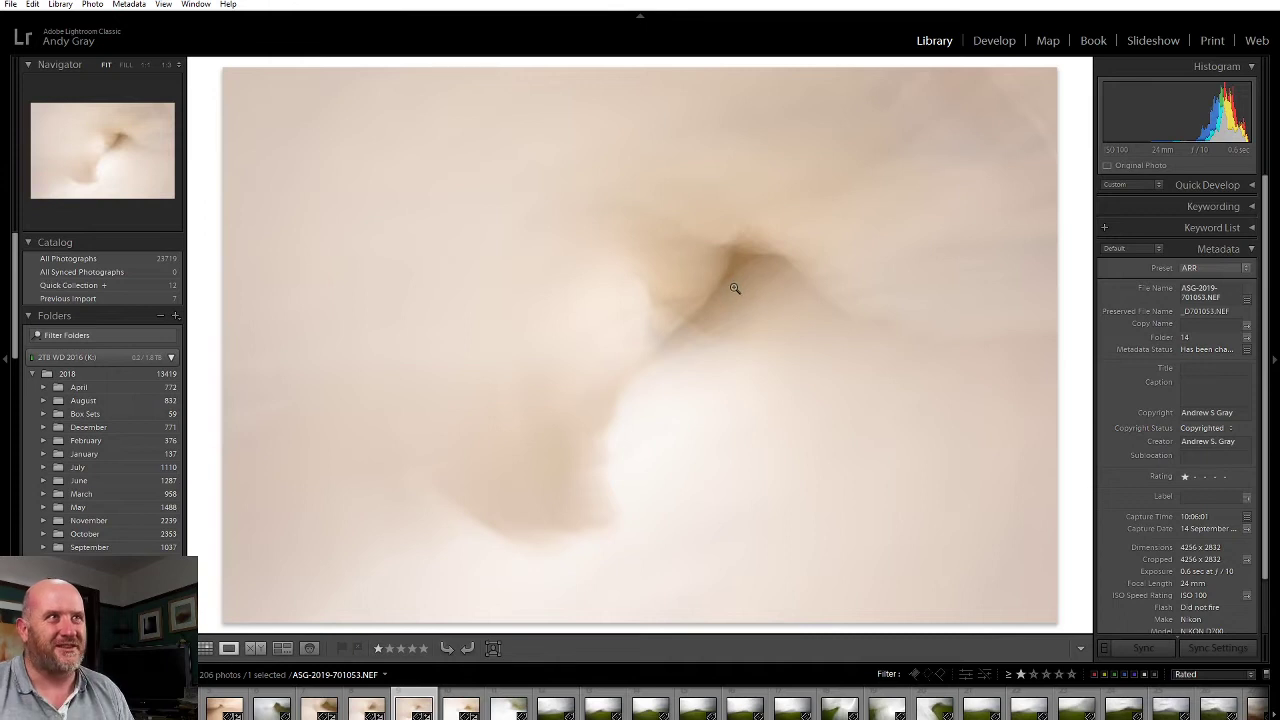
pyautogui.click(468, 700)
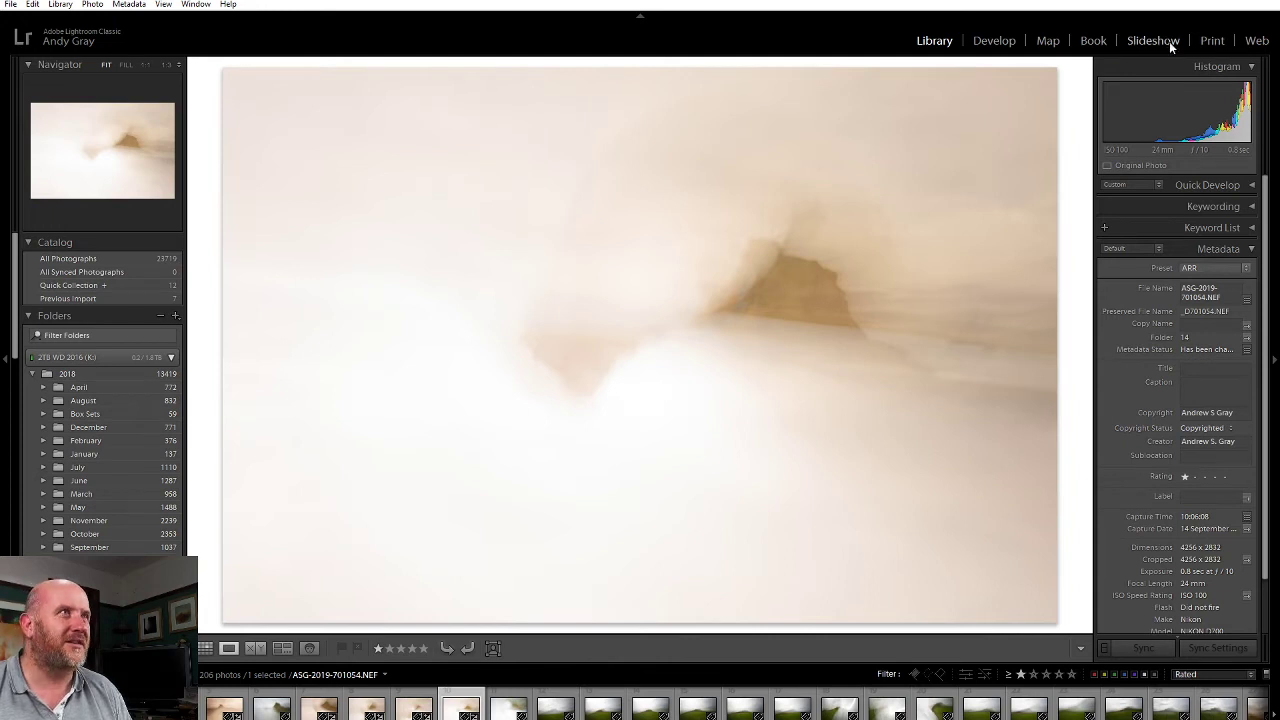
pyautogui.click(993, 40)
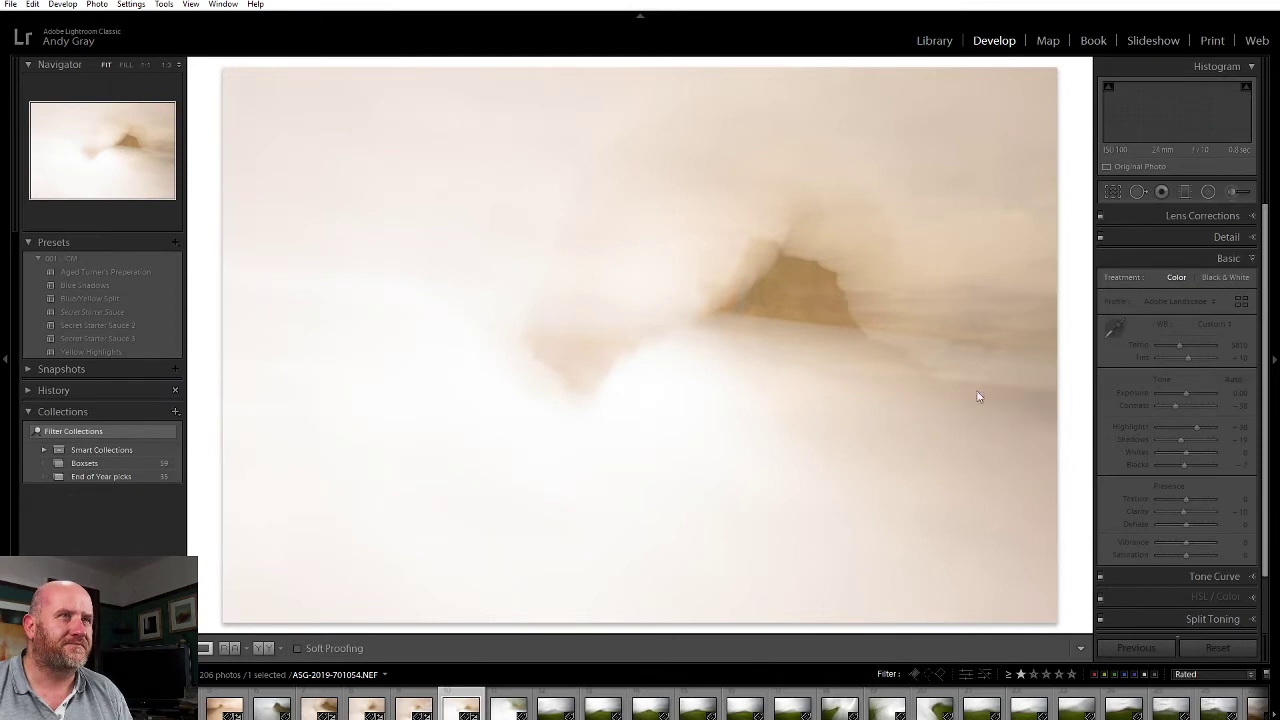
pyautogui.doubleClick(1196, 426)
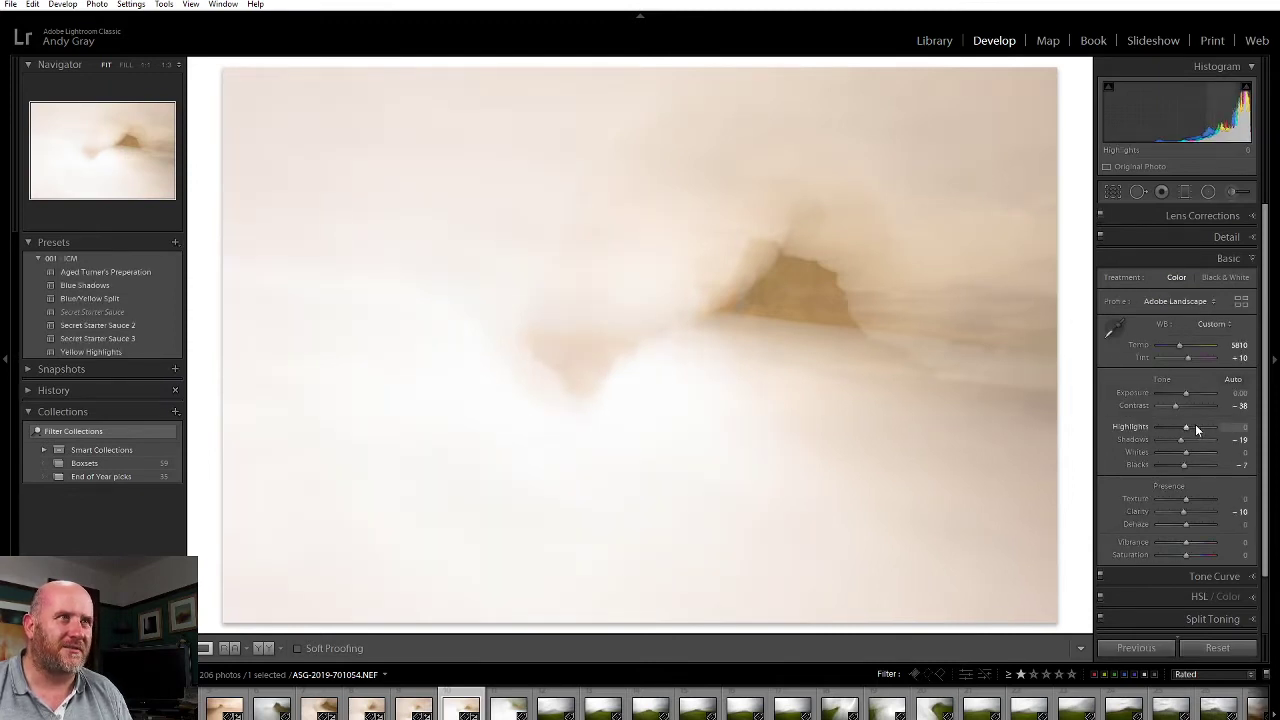
pyautogui.moveTo(1173, 431); pyautogui.dragTo(1172, 433)
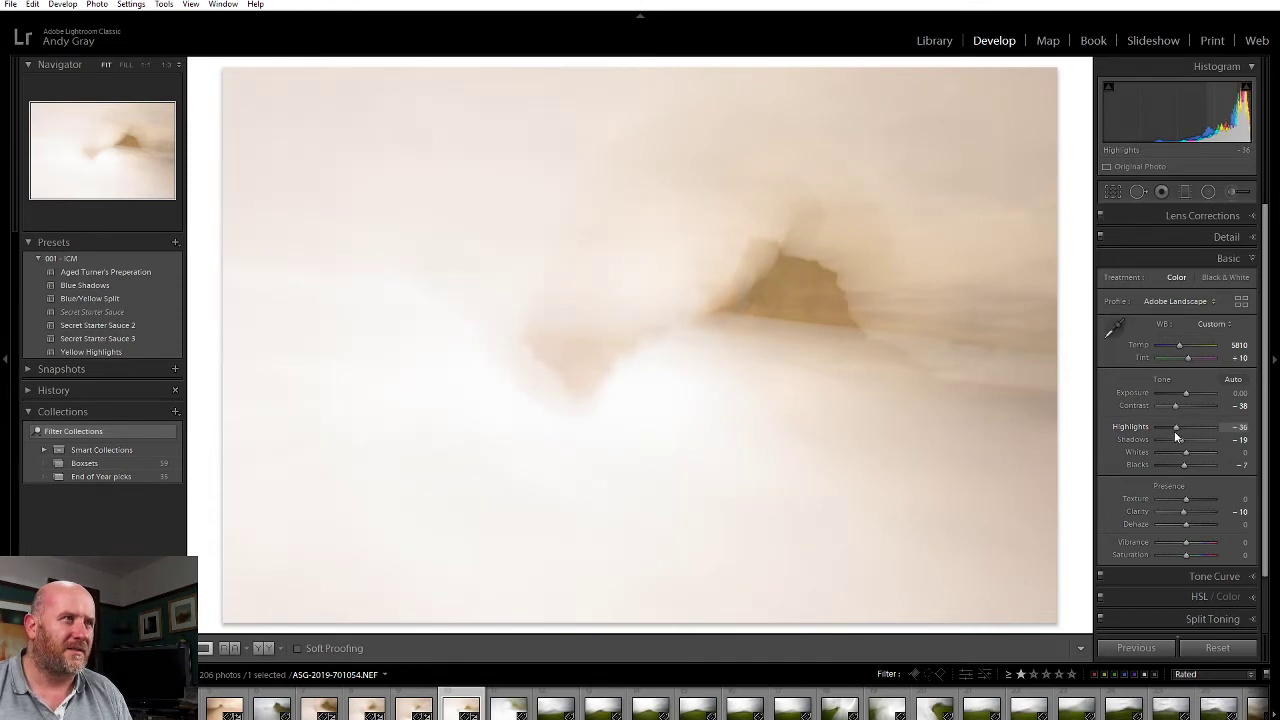
pyautogui.moveTo(1176, 431); pyautogui.dragTo(1173, 429)
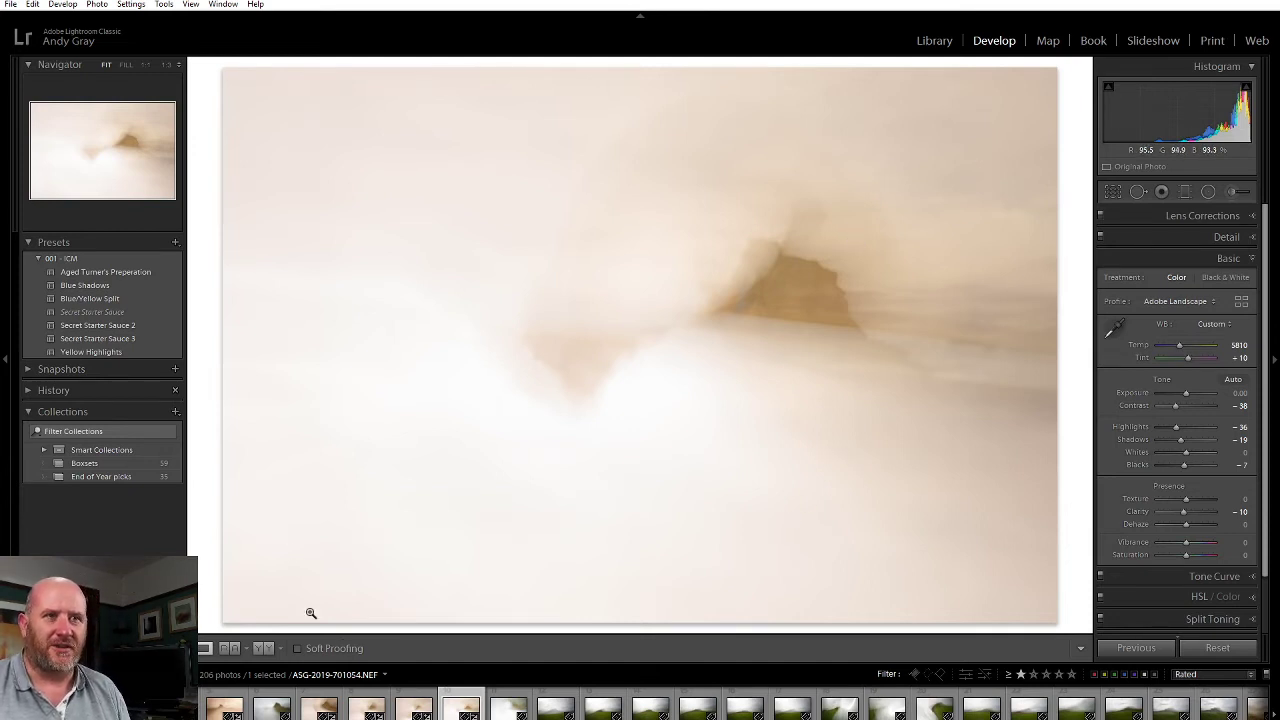
pyautogui.click(318, 710)
pyautogui.keyDown('shift'); pyautogui.click(460, 708); pyautogui.keyUp('shift')
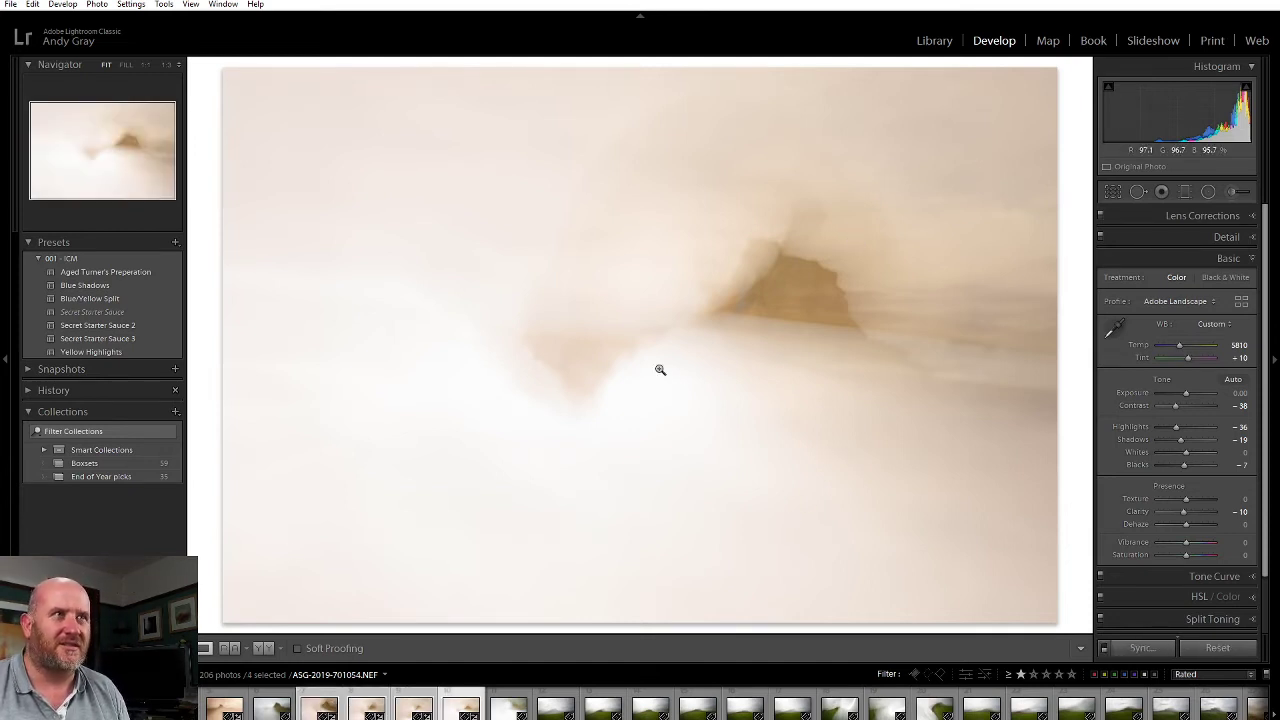
pyautogui.rightClick(538, 406)
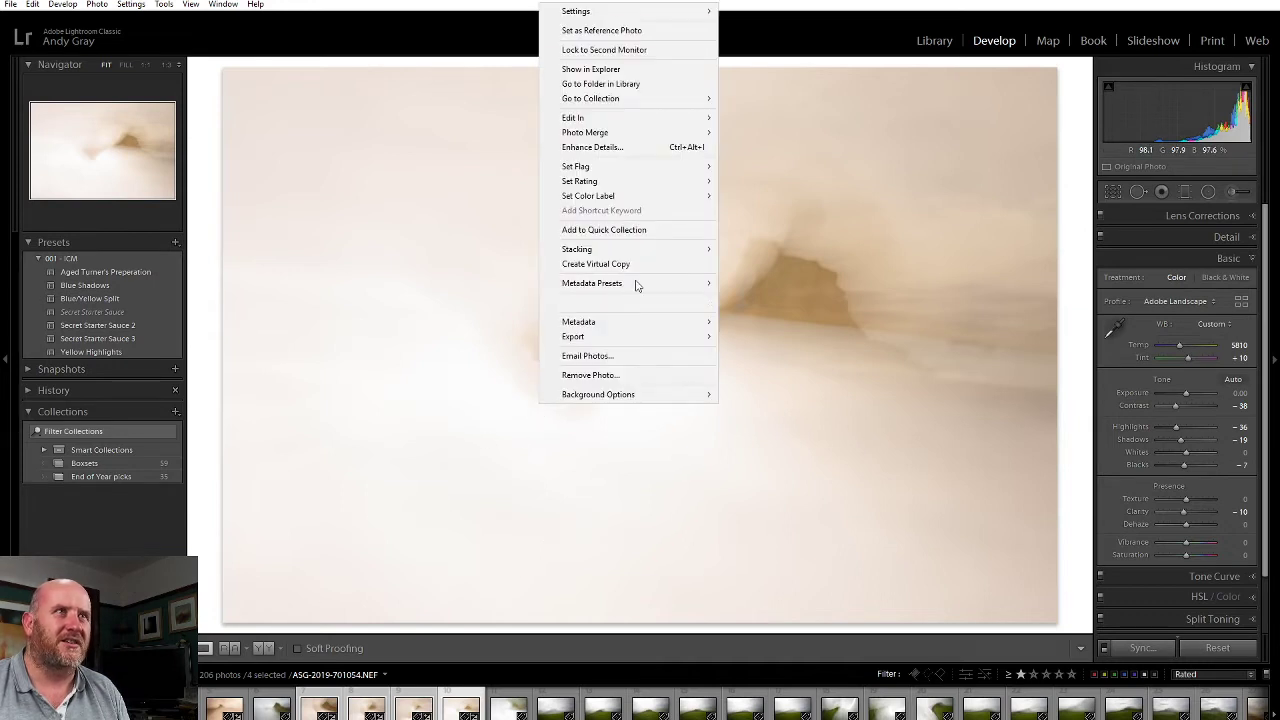
pyautogui.moveTo(583, 122)
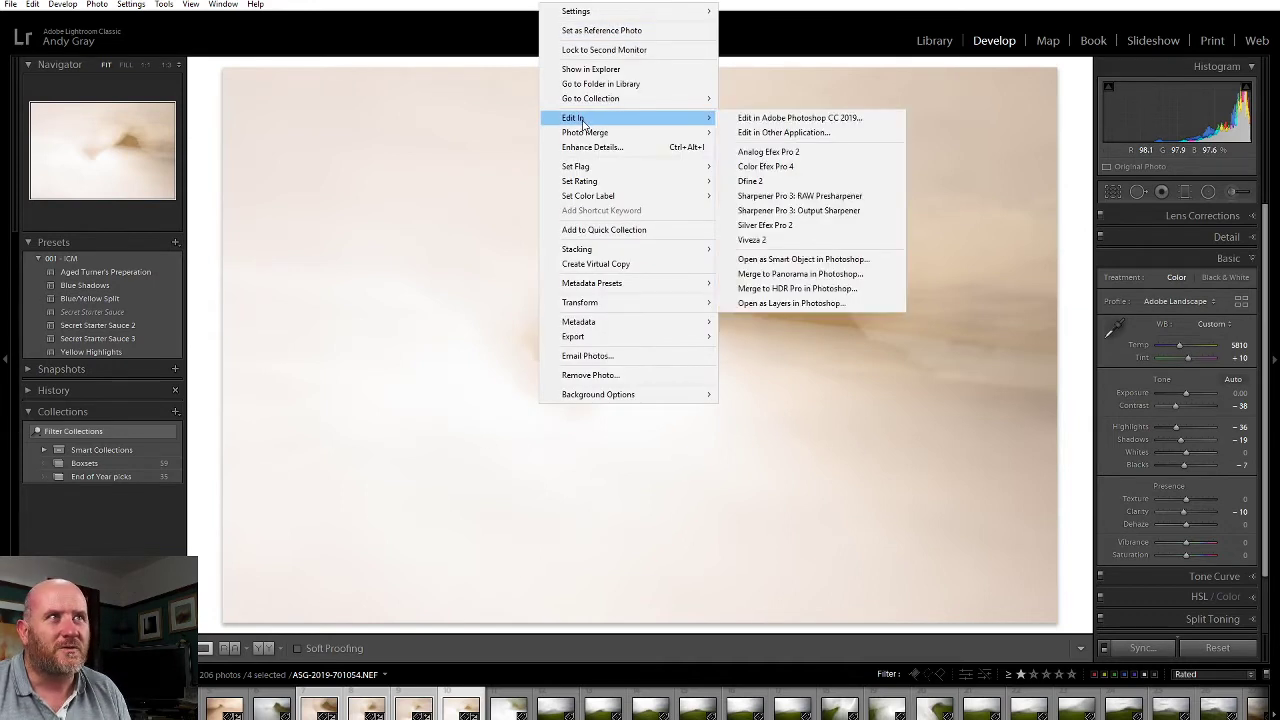
pyautogui.click(810, 295)
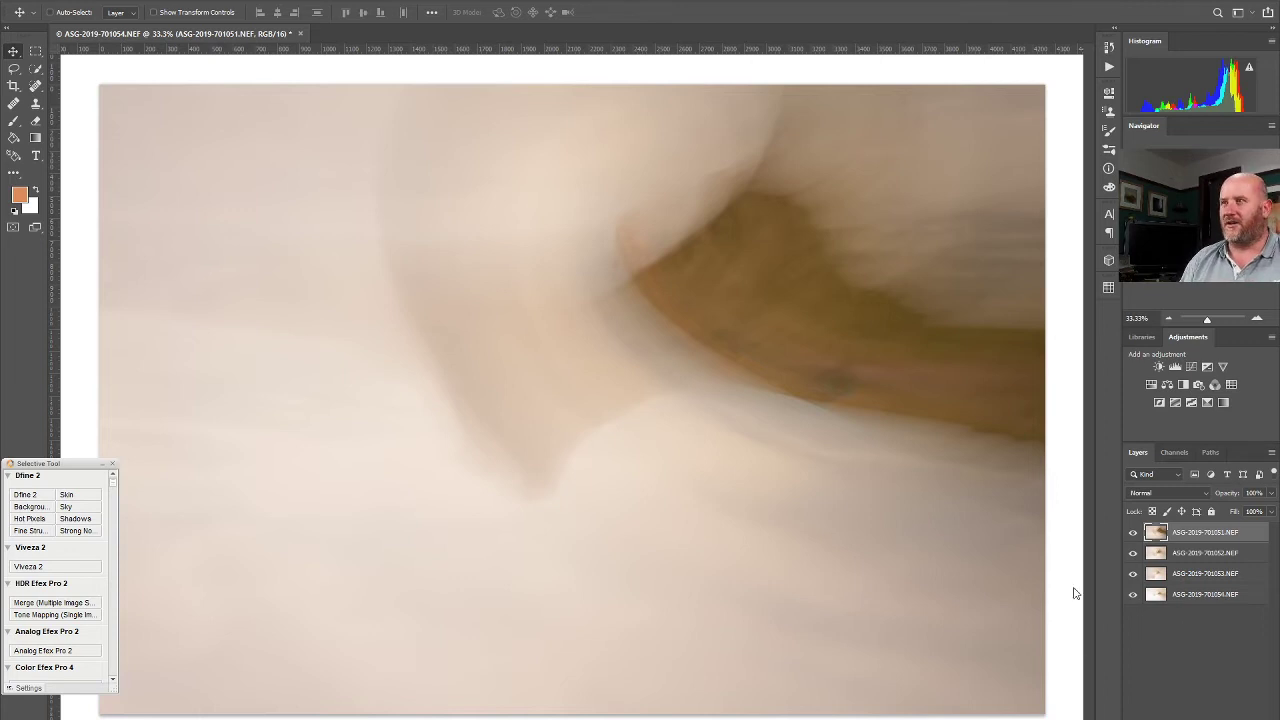
# Set the blend mode of all four photo layers to Multiply
pyautogui.keyDown('shift'); pyautogui.click(1207, 595); pyautogui.keyUp('shift')
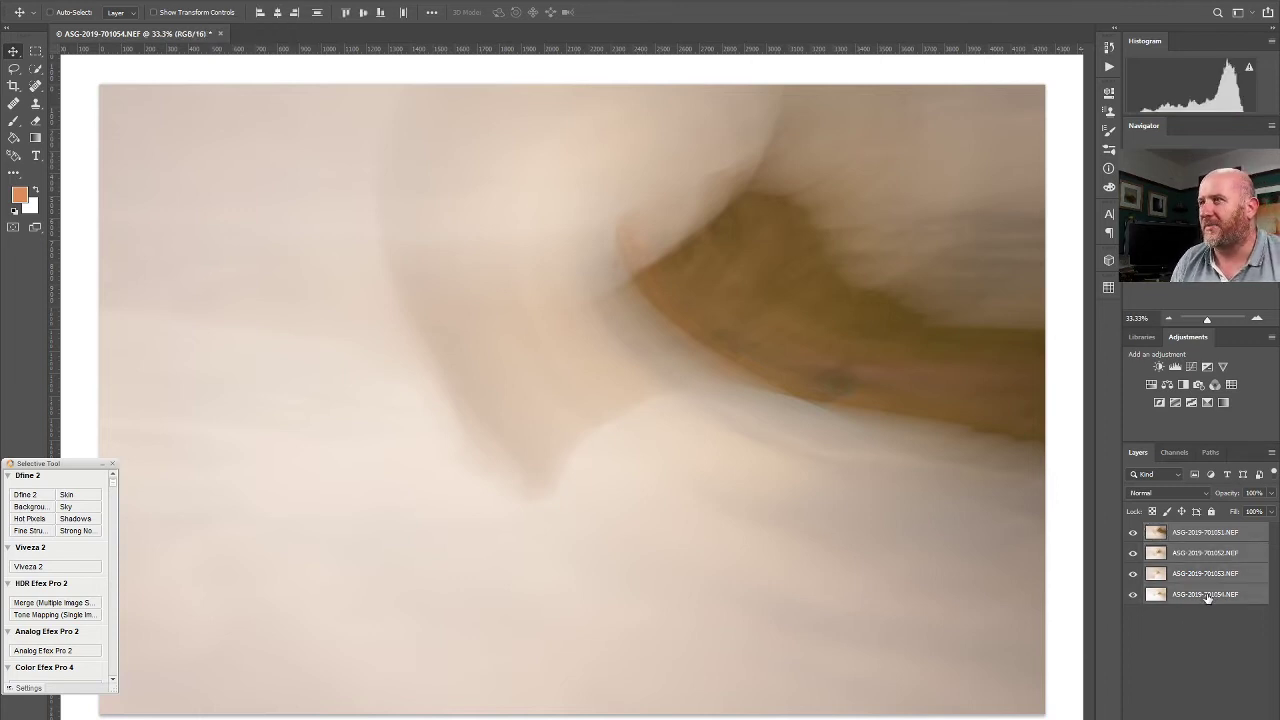
pyautogui.click(1165, 494)
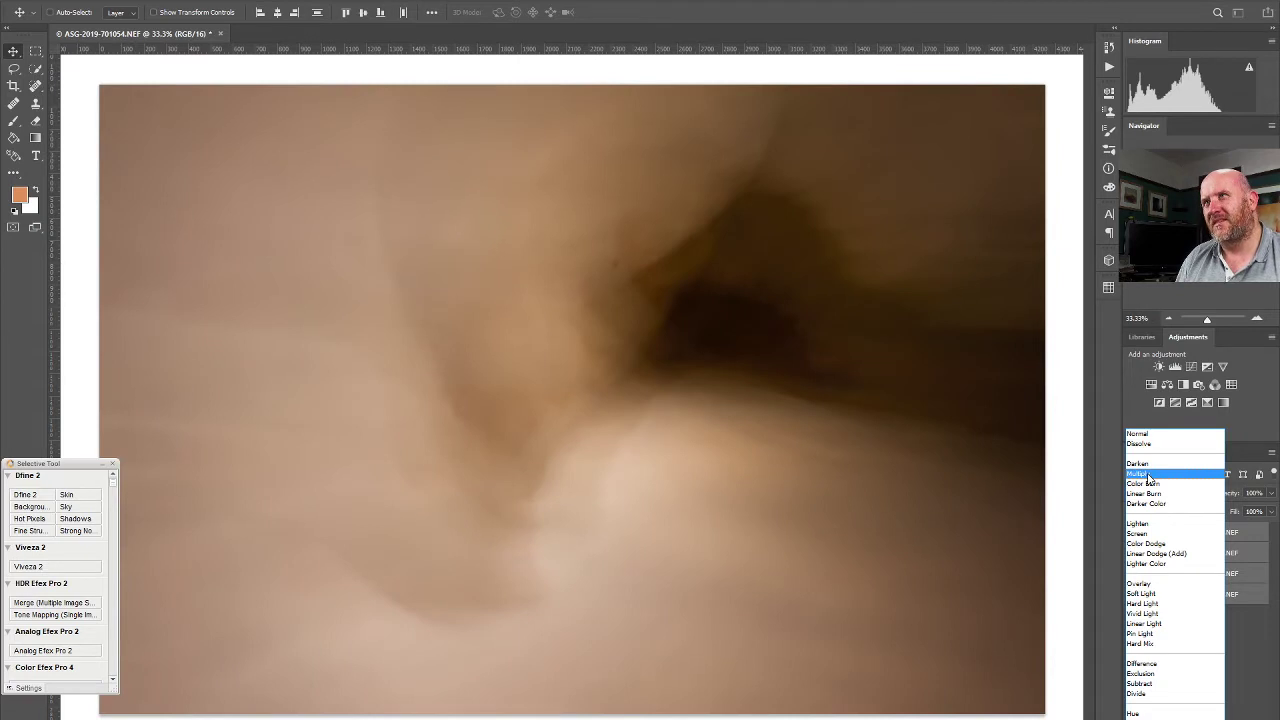
pyautogui.click(1149, 474)
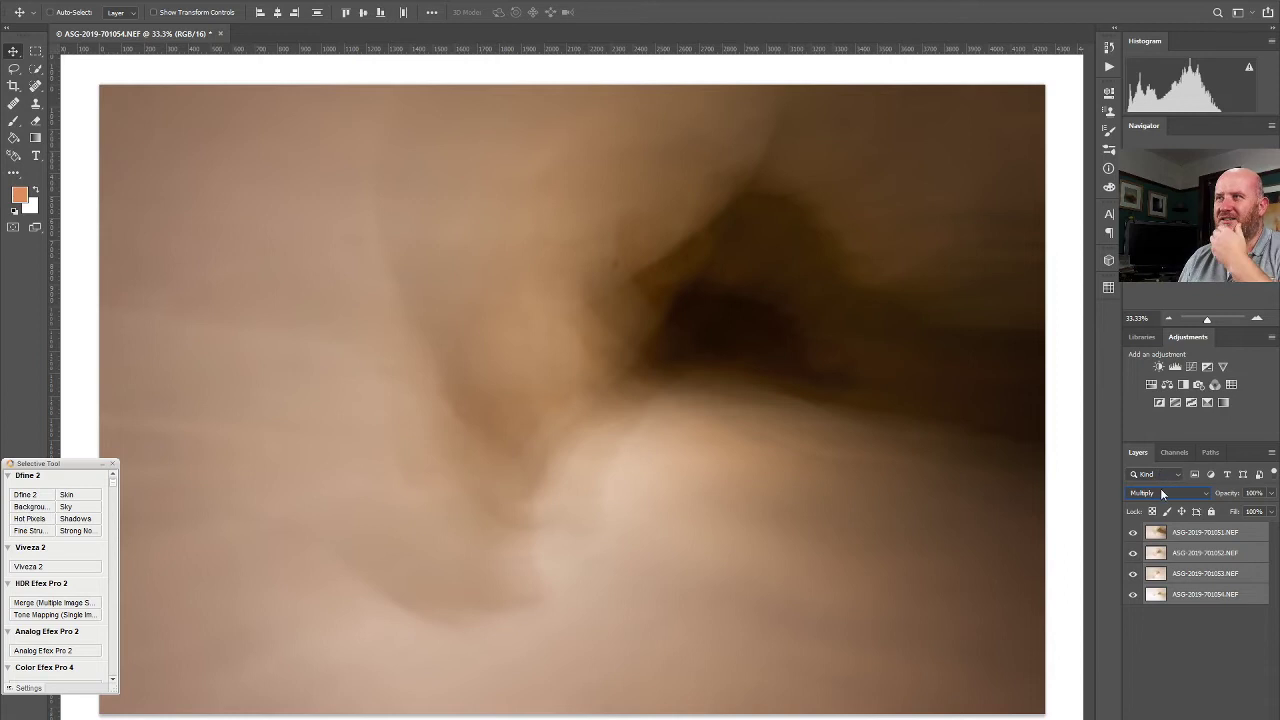
pyautogui.click(1133, 533)
pyautogui.click(1133, 533)
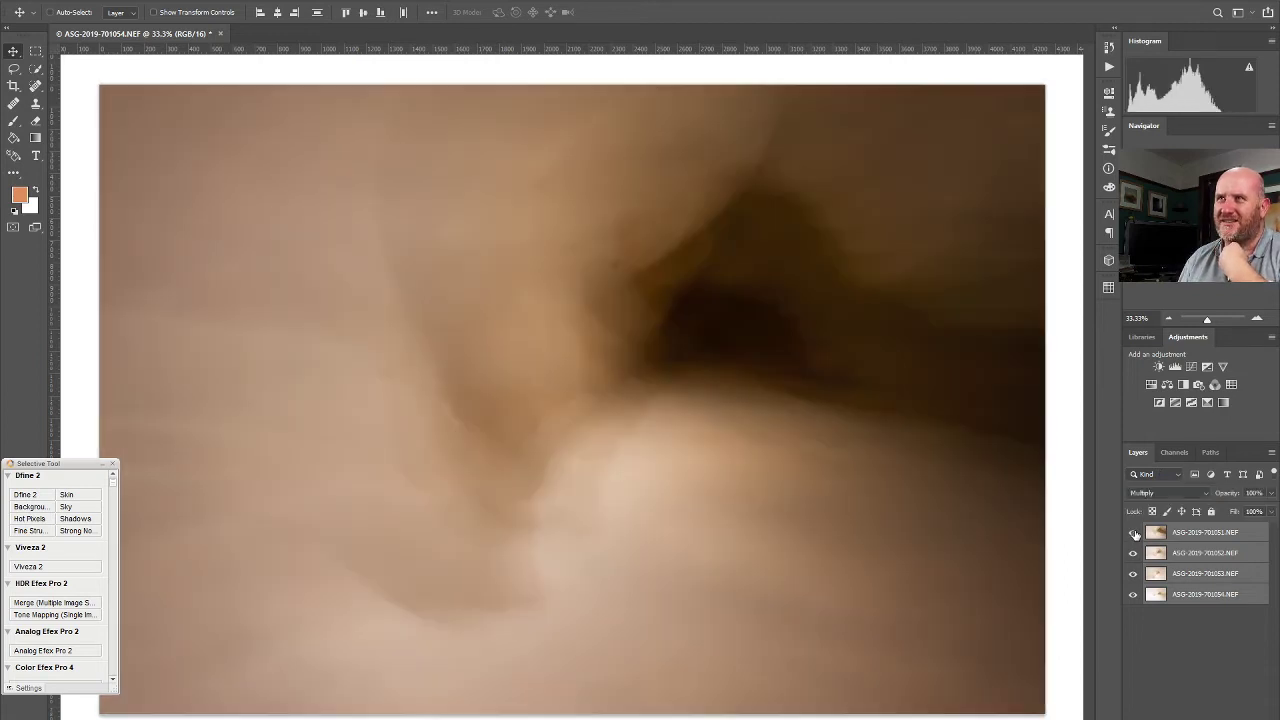
pyautogui.click(1133, 553)
pyautogui.click(1133, 553)
pyautogui.click(1133, 553)
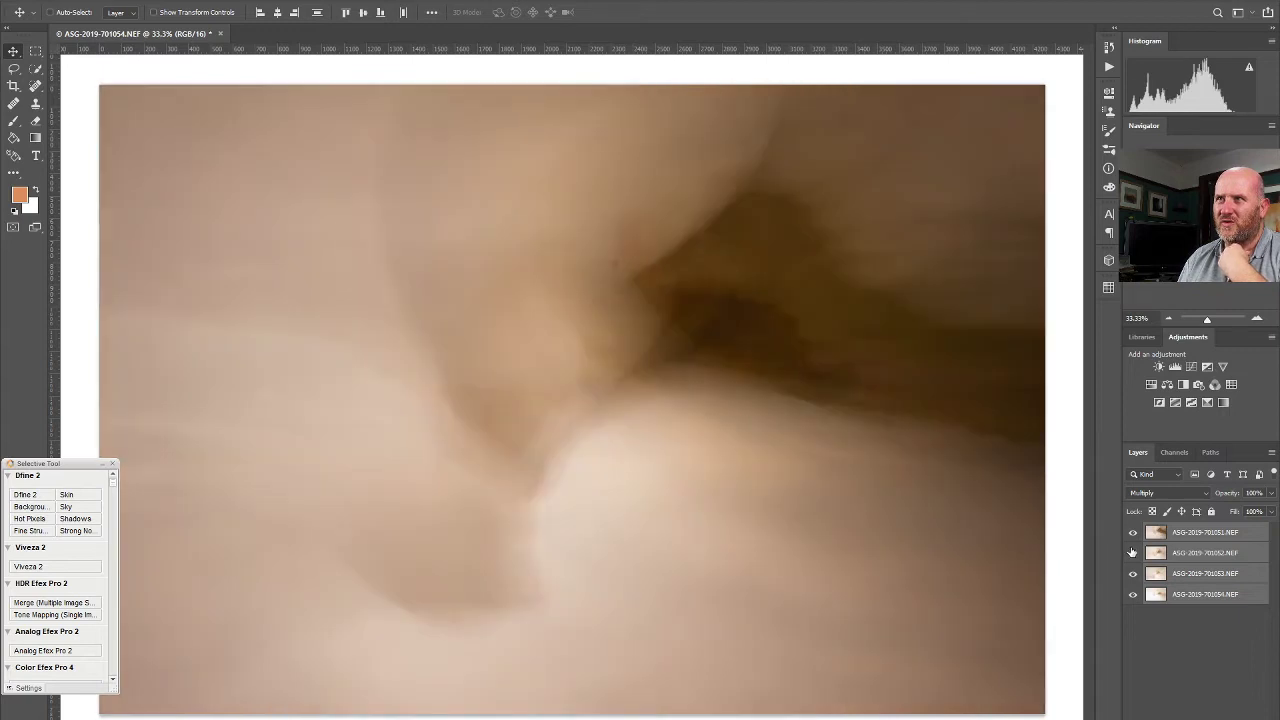
pyautogui.click(1133, 553)
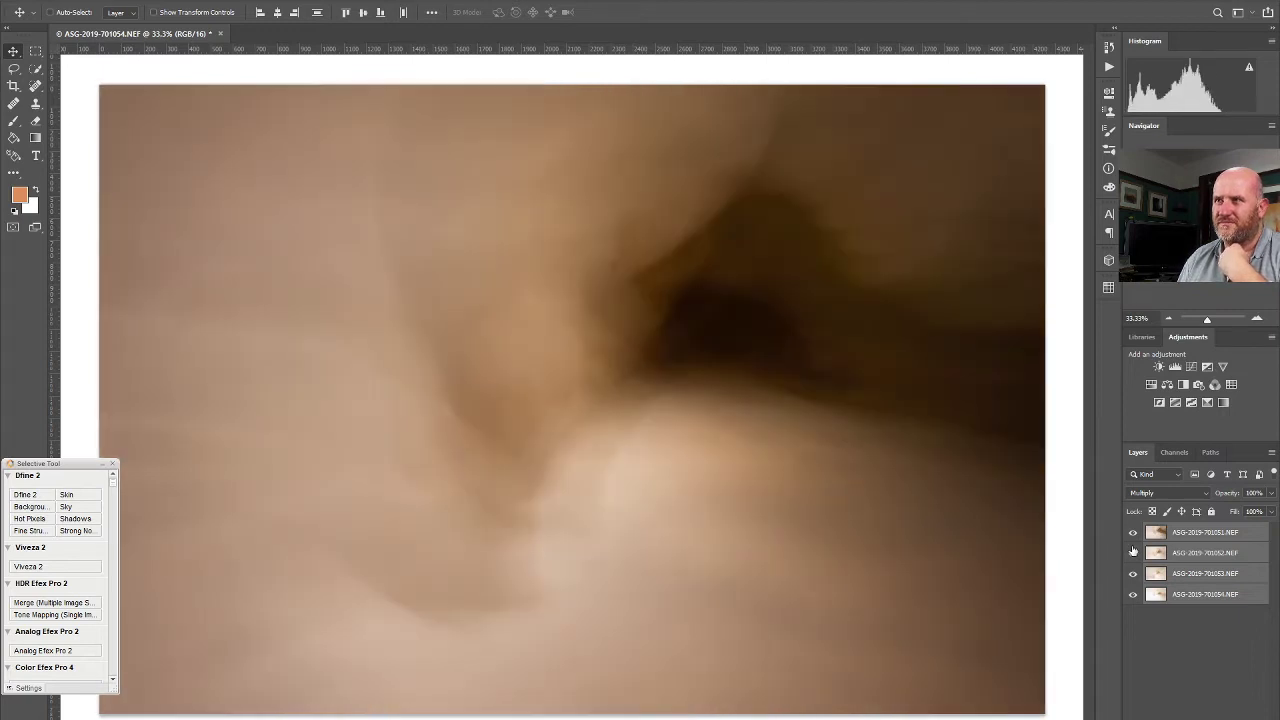
pyautogui.click(1180, 554)
pyautogui.click(1270, 494)
pyautogui.moveTo(1267, 507); pyautogui.dragTo(1238, 510)
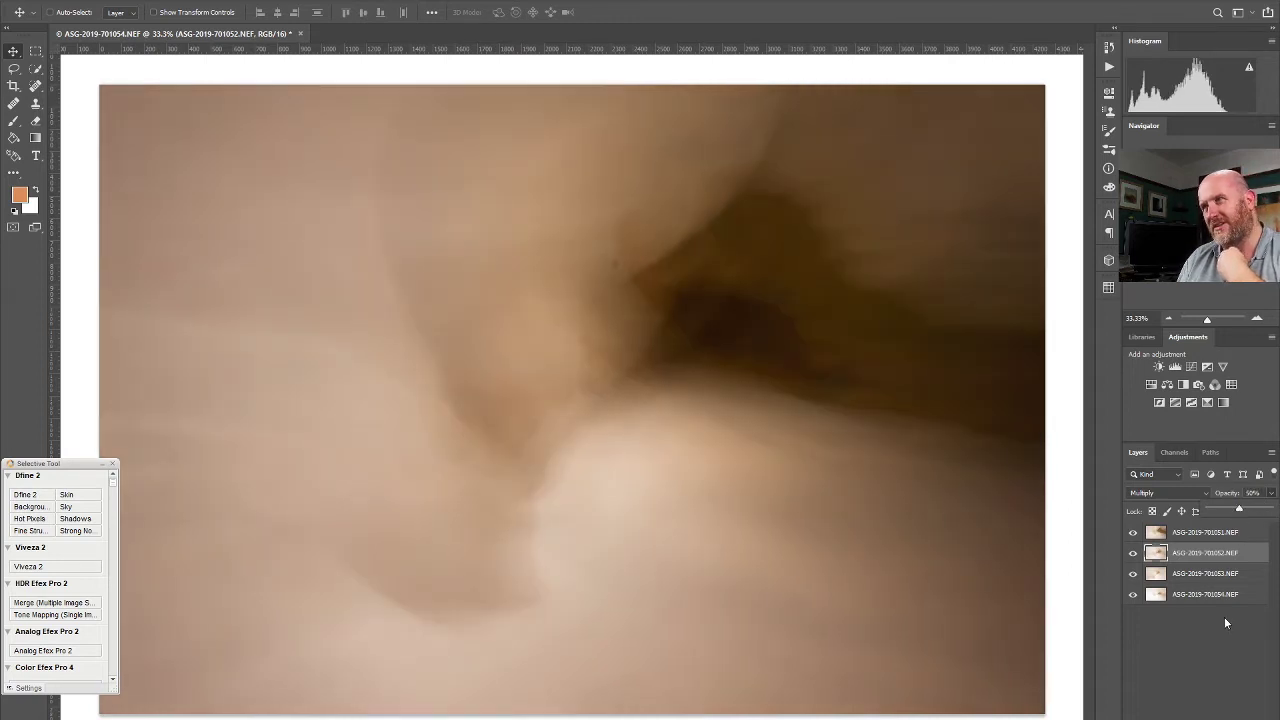
pyautogui.click(1224, 612)
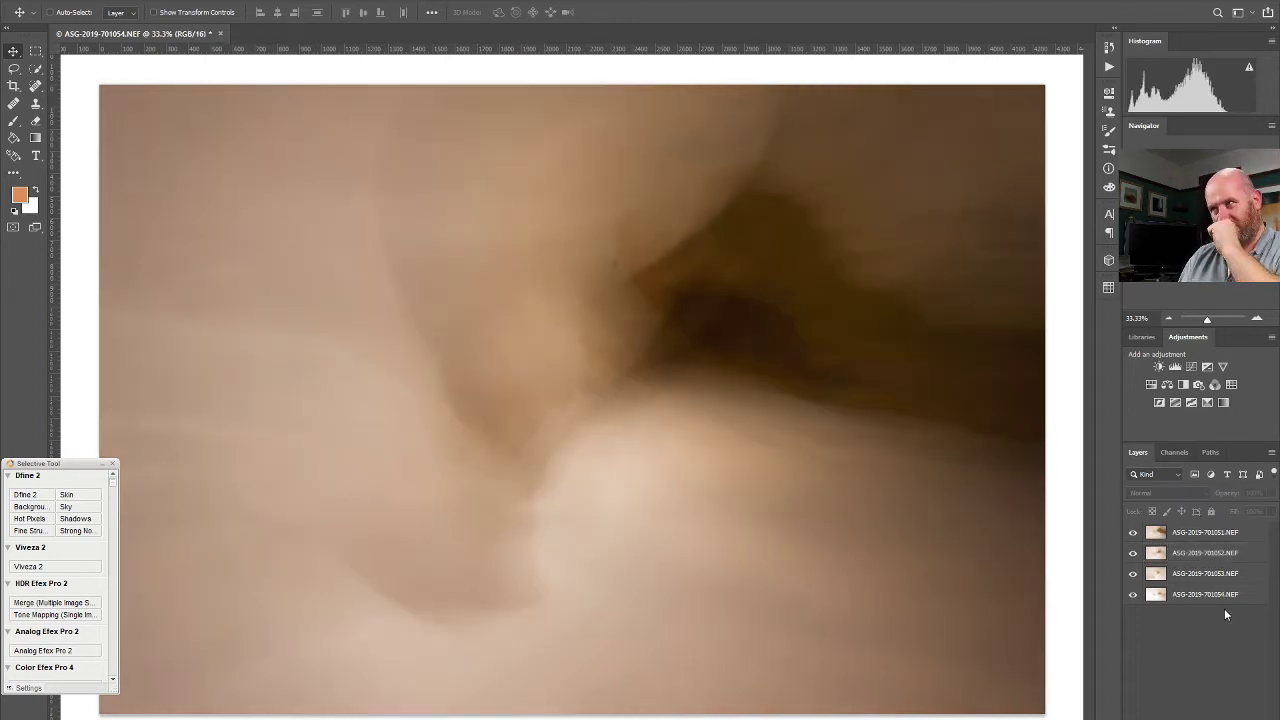
pyautogui.click(1132, 574)
pyautogui.click(1146, 575)
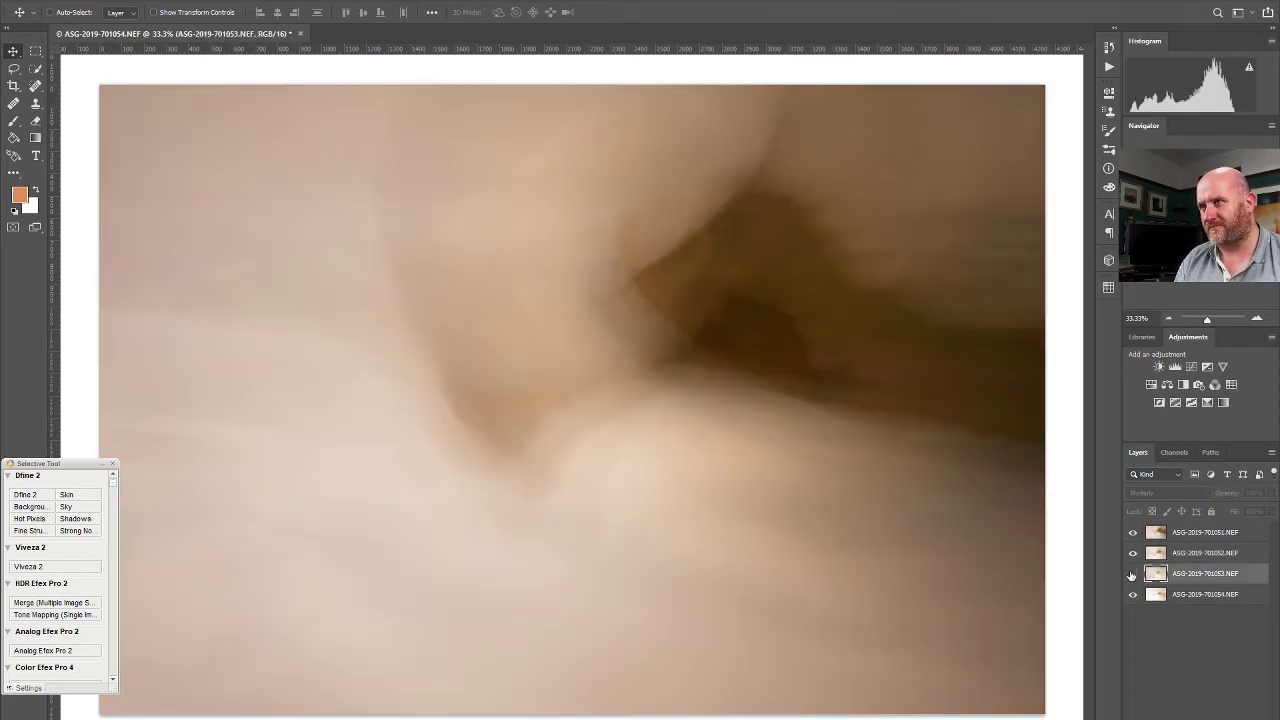
pyautogui.click(1132, 575)
pyautogui.click(1132, 575)
pyautogui.click(1132, 575)
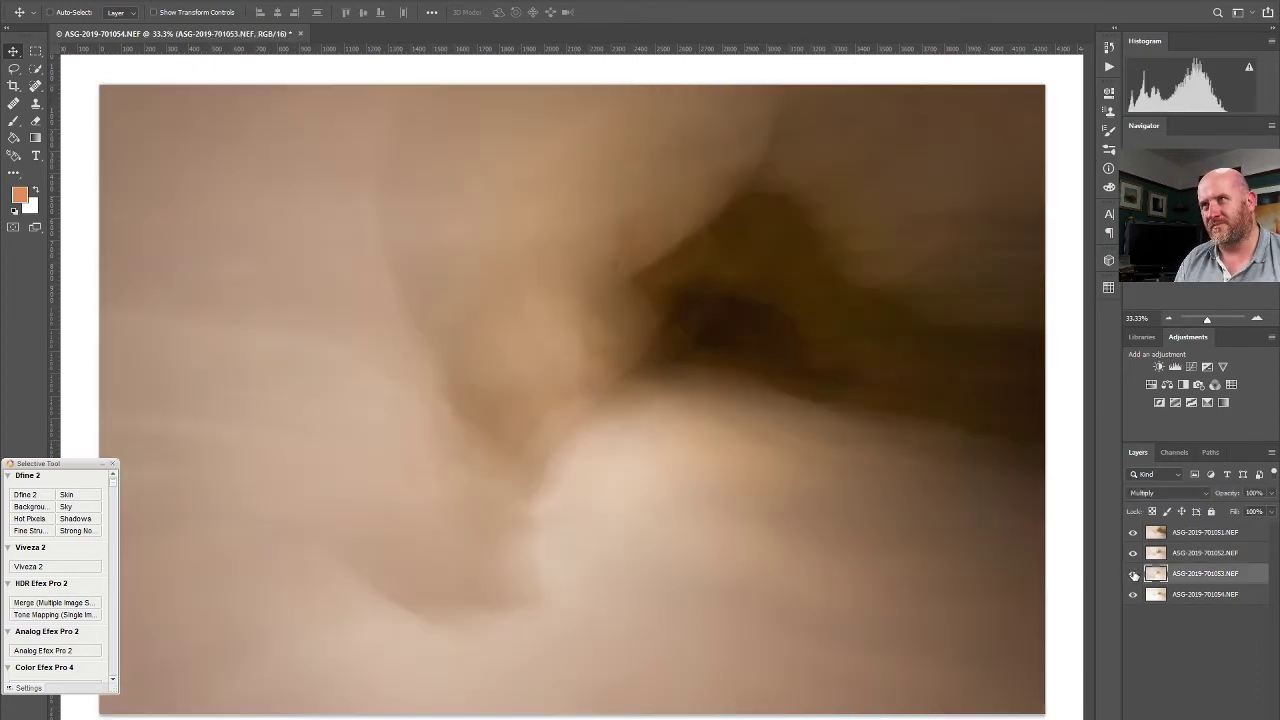
pyautogui.click(1271, 493)
pyautogui.moveTo(1272, 511)
pyautogui.mouseDown()
pyautogui.moveTo(1246, 512)
pyautogui.moveTo(1257, 512)
pyautogui.mouseUp()
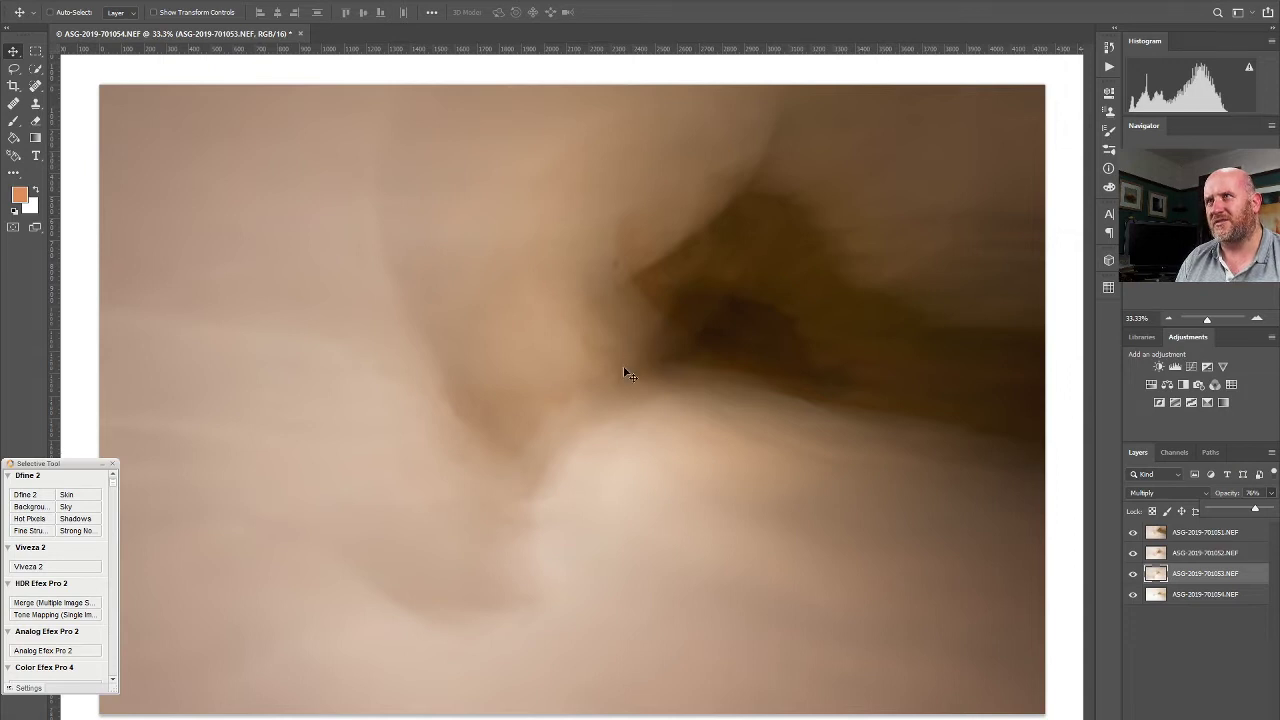
pyautogui.click(1133, 573)
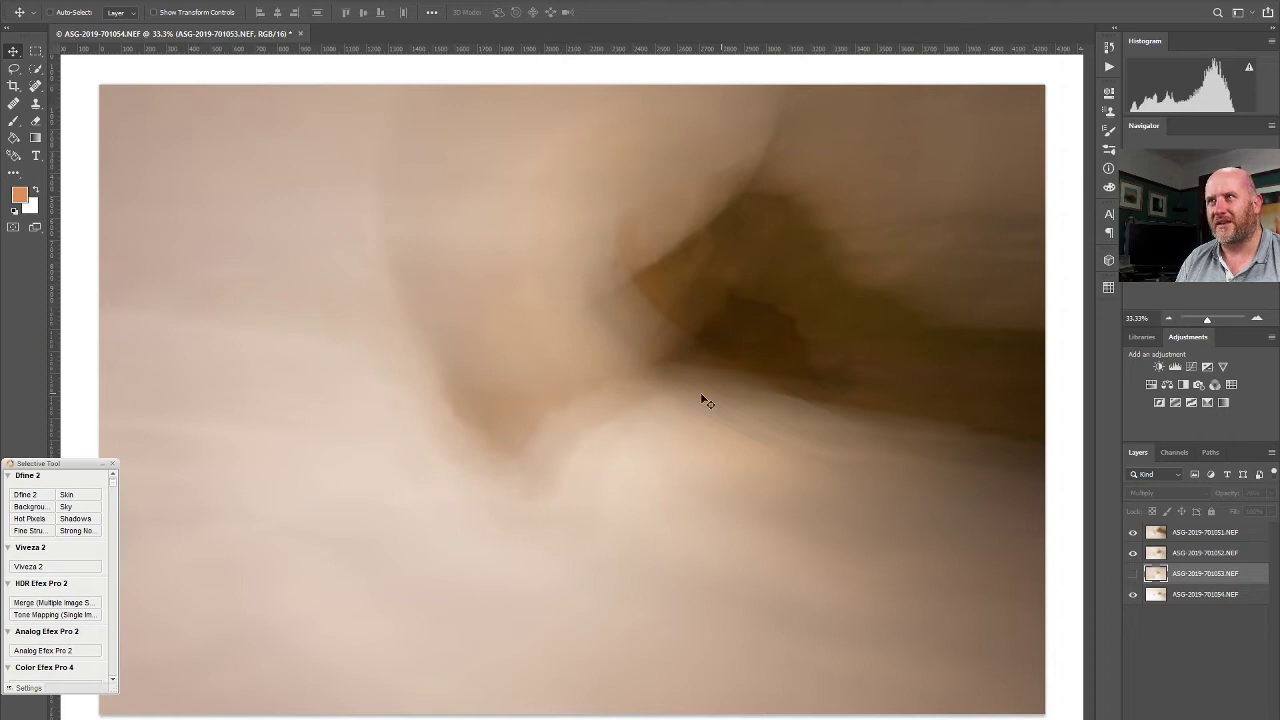
pyautogui.click(1133, 572)
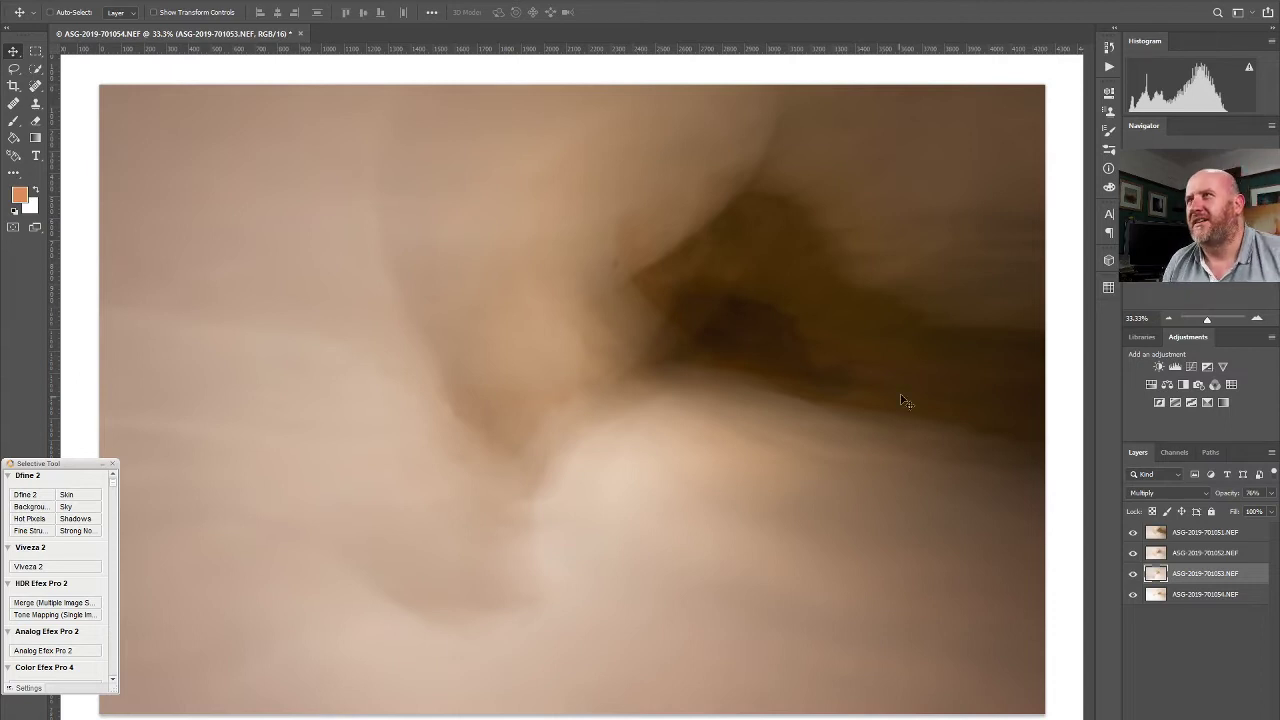
pyautogui.click(1133, 575)
pyautogui.click(1133, 575)
pyautogui.click(1133, 555)
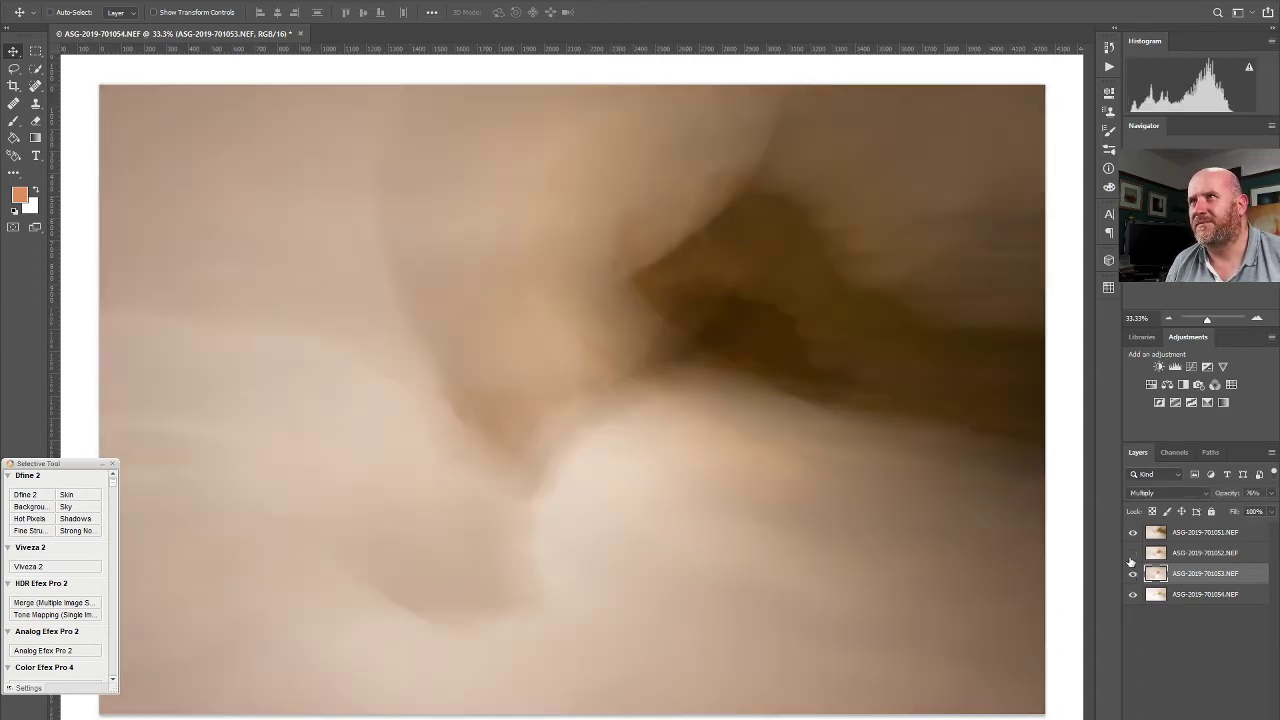
pyautogui.click(1132, 556)
pyautogui.click(1133, 555)
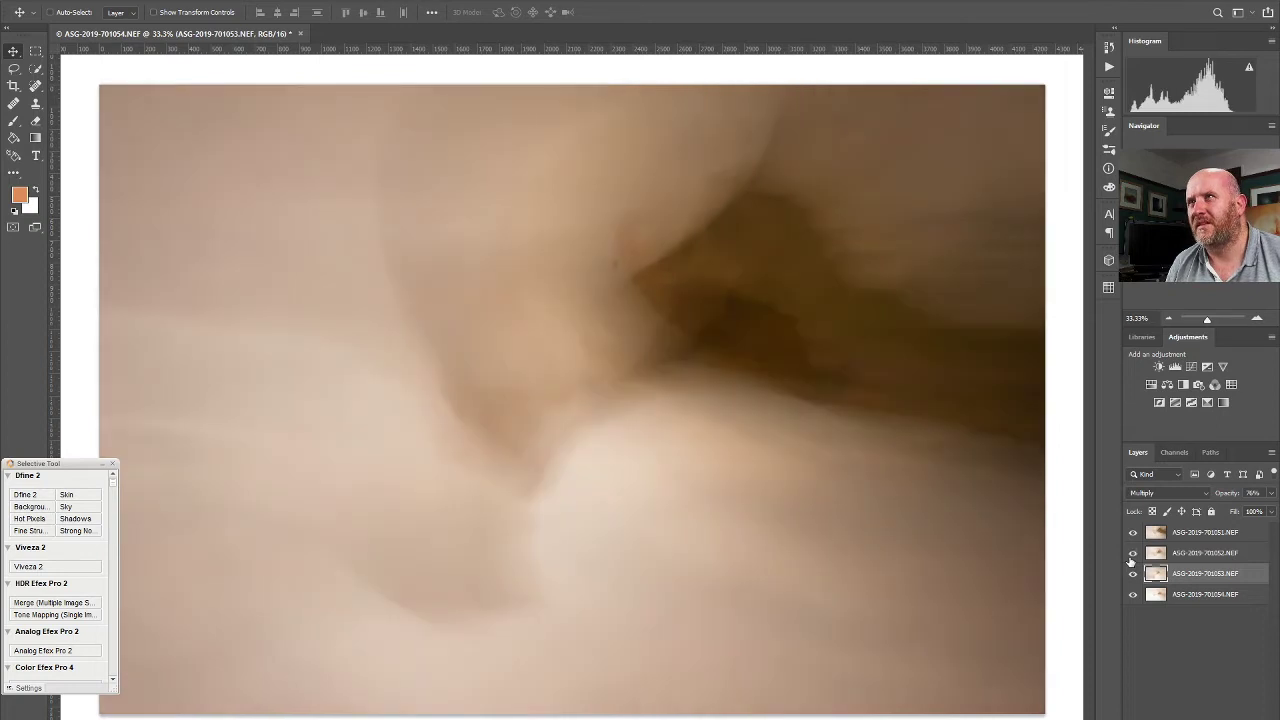
pyautogui.click(1133, 555)
pyautogui.click(1133, 596)
pyautogui.click(1133, 596)
pyautogui.click(1133, 596)
pyautogui.click(1133, 596)
pyautogui.click(1133, 596)
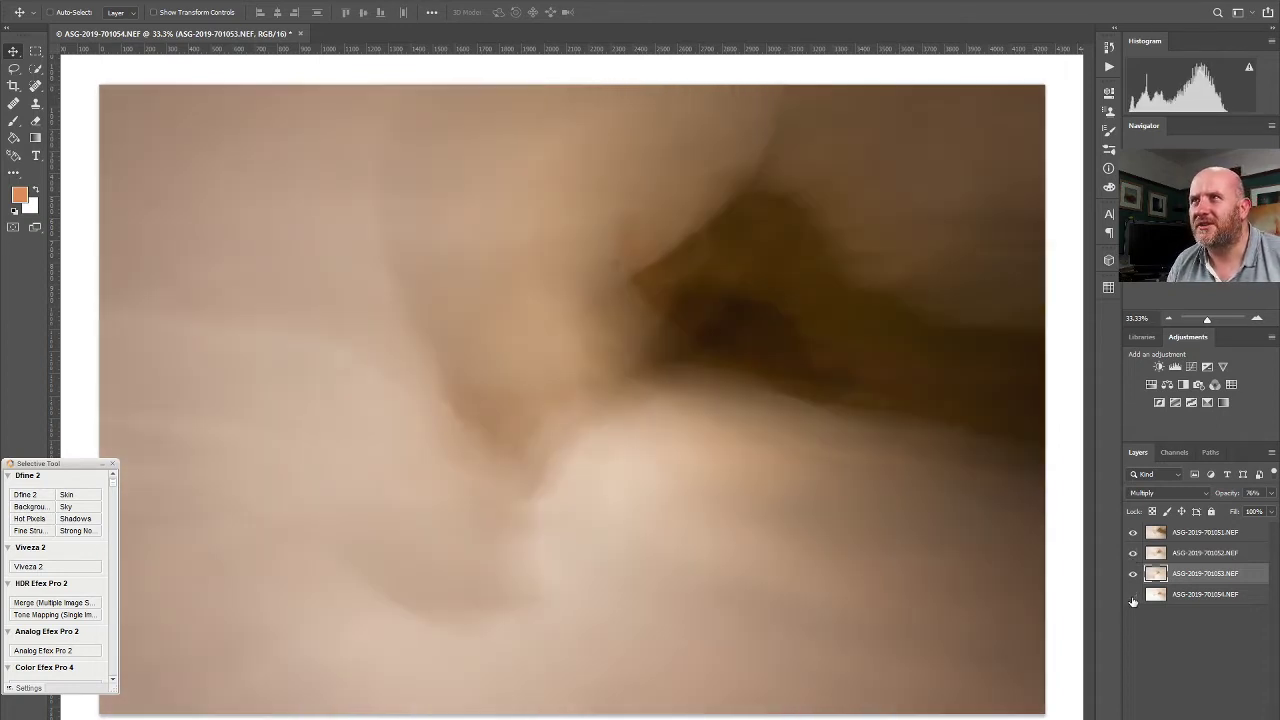
pyautogui.click(1133, 596)
pyautogui.click(1133, 596)
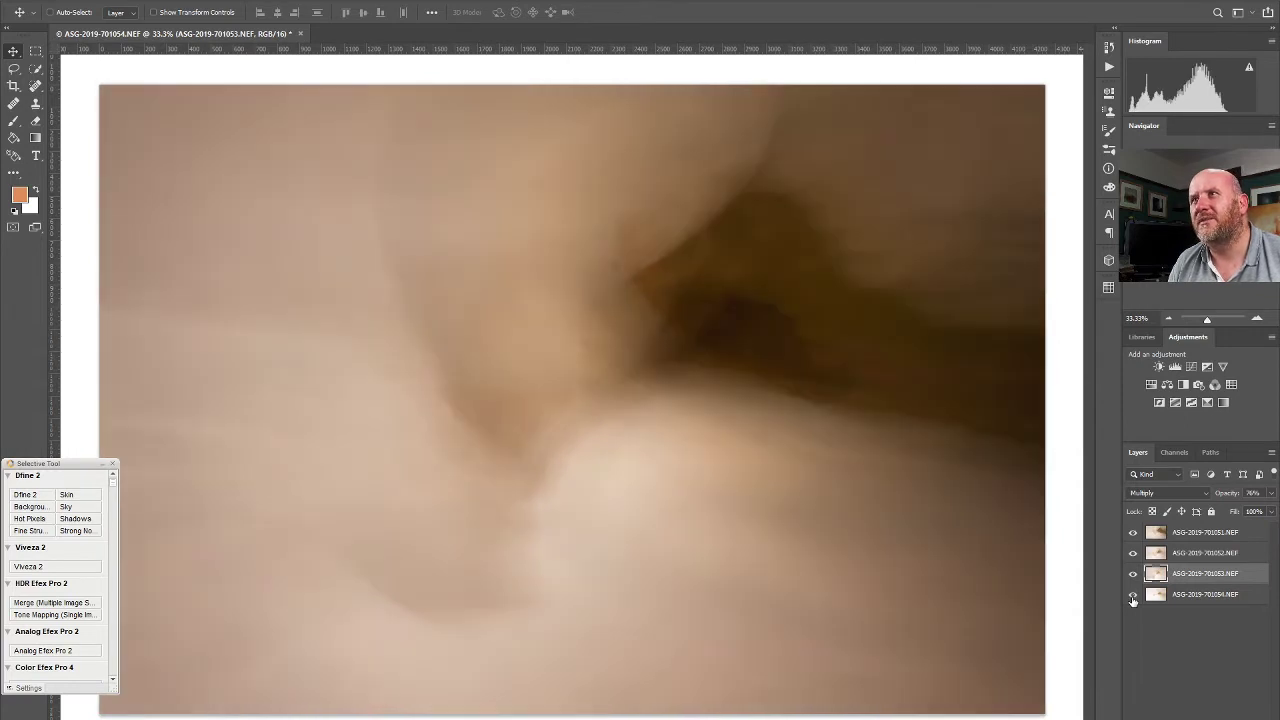
pyautogui.click(1188, 597)
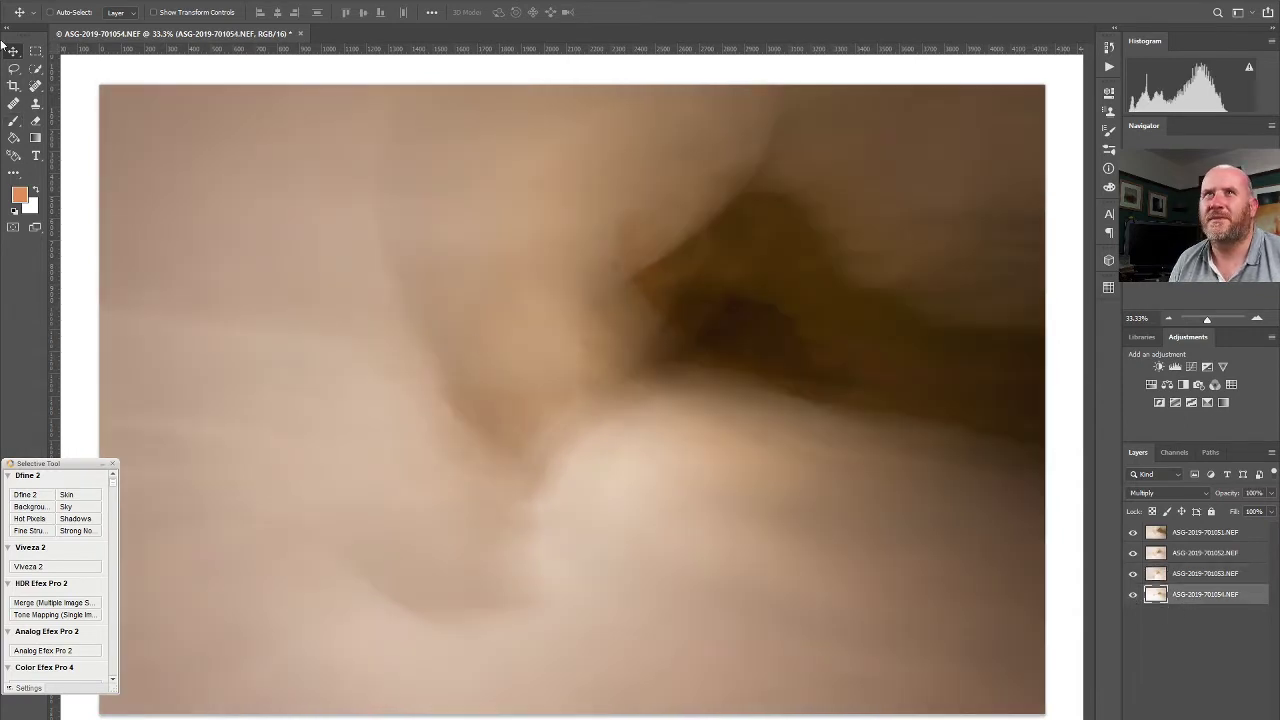
pyautogui.moveTo(772, 526); pyautogui.dragTo(753, 527)
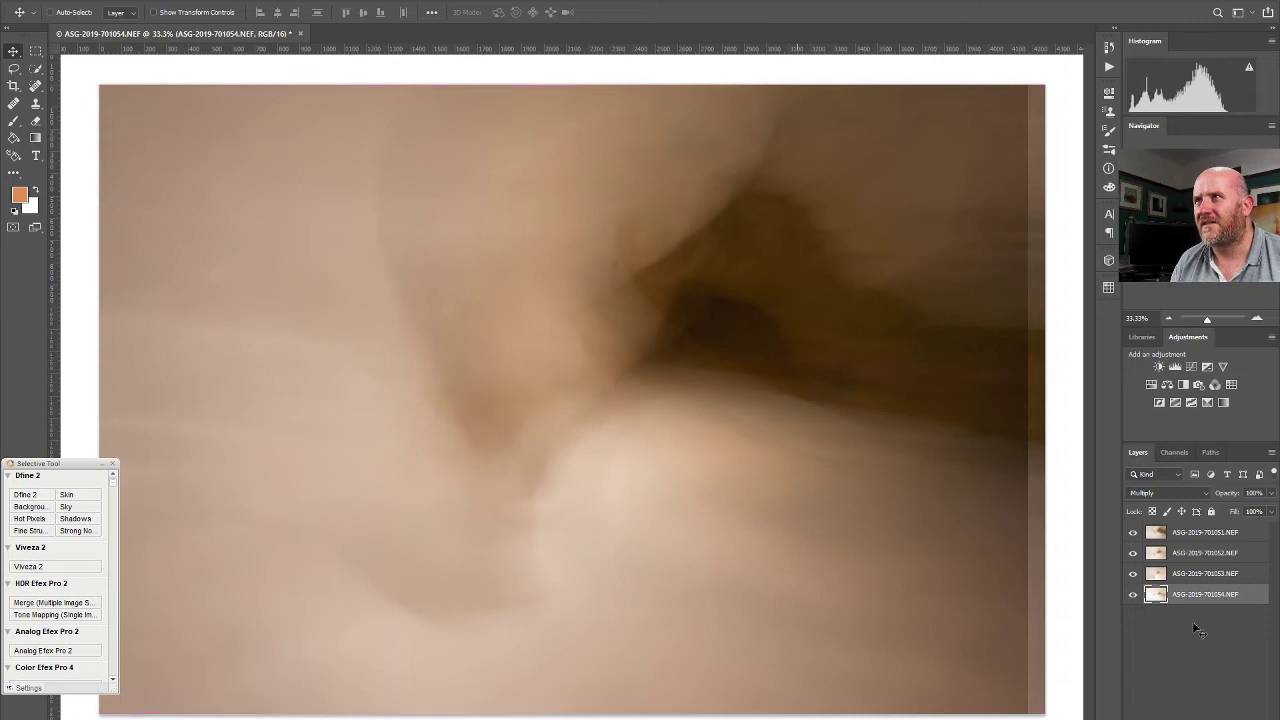
pyautogui.click(1133, 533)
pyautogui.click(1133, 533)
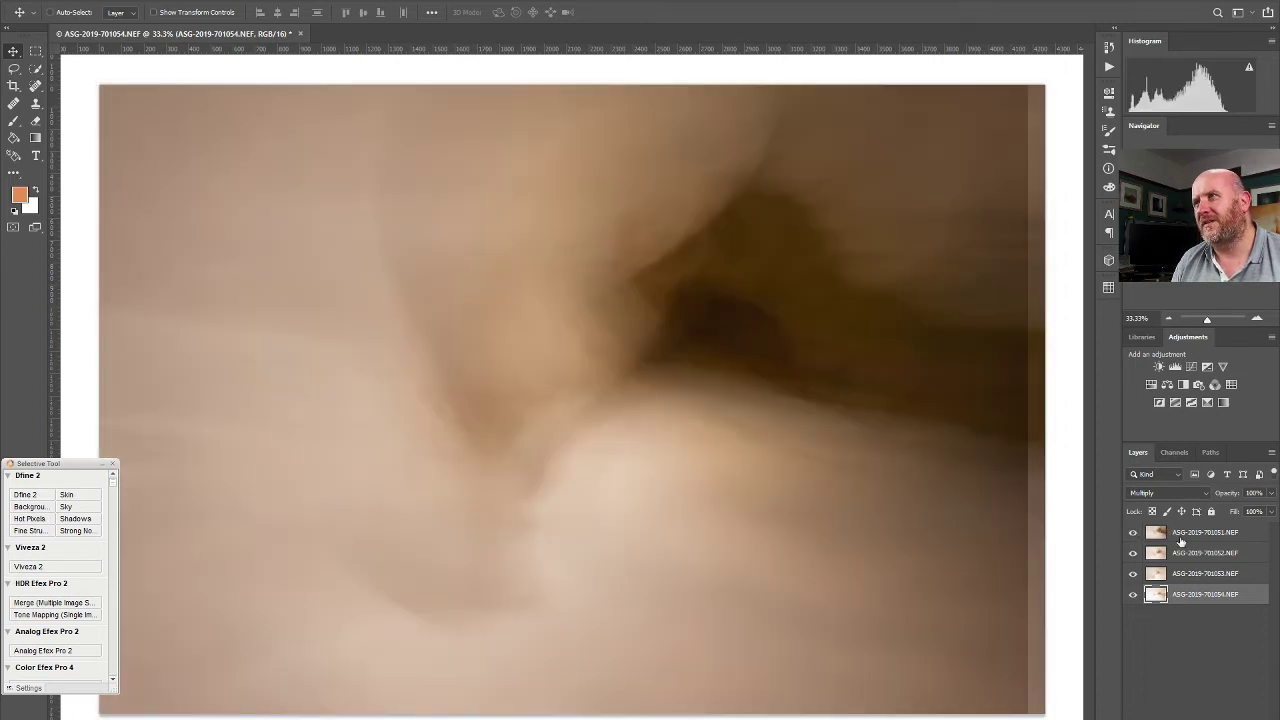
pyautogui.click(1181, 538)
pyautogui.hotkey('ctrl', 'j')
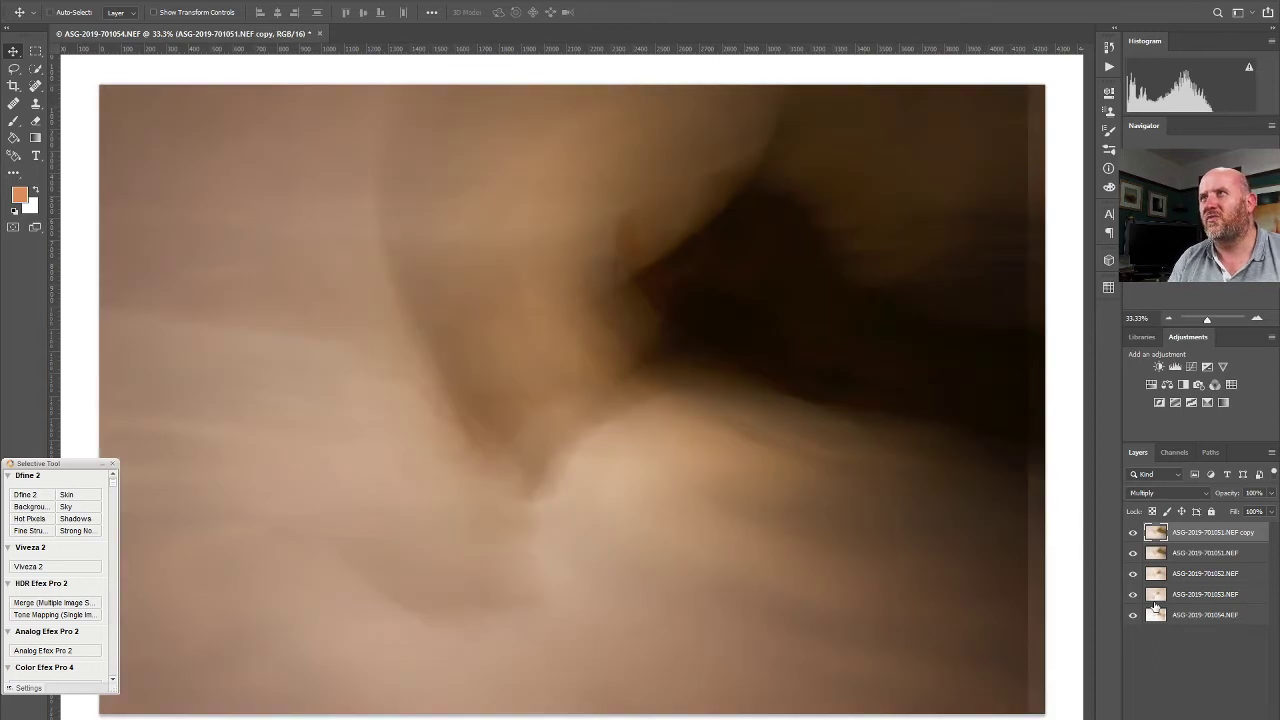
pyautogui.click(1271, 493)
pyautogui.moveTo(1272, 511); pyautogui.dragTo(1236, 515)
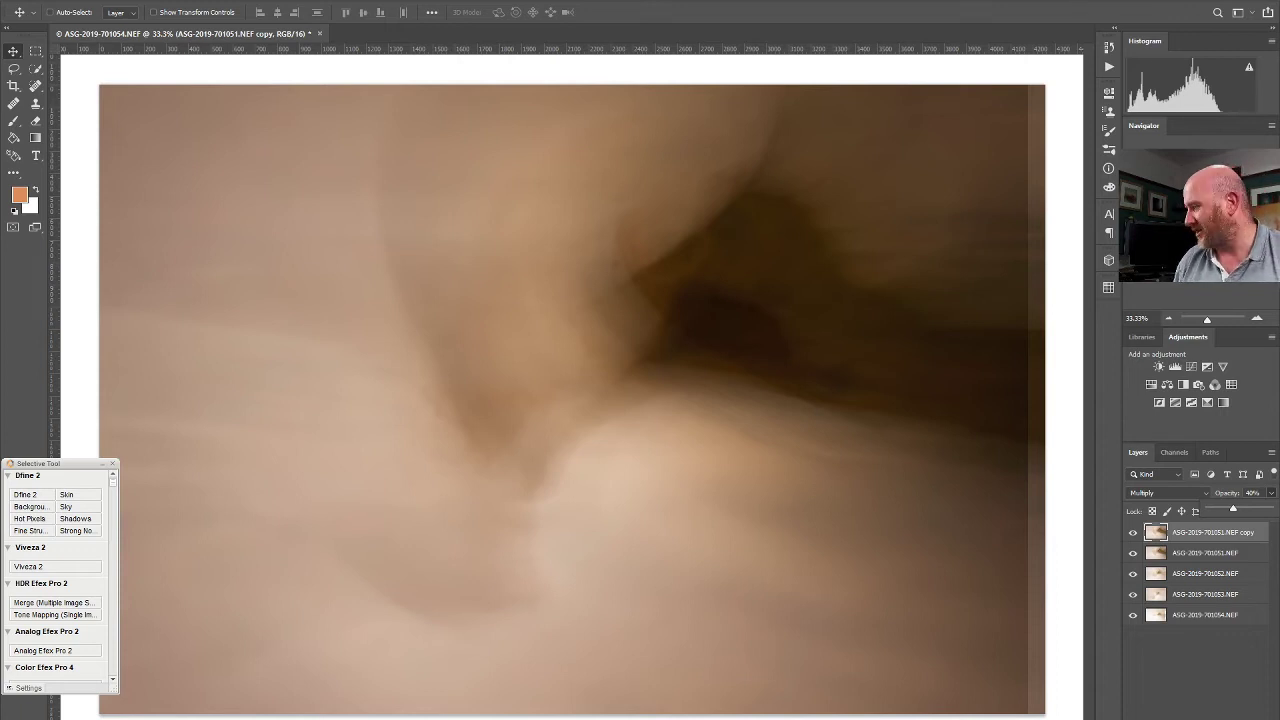
# Crop the image slightly at its right edge to remove the strip exposed by the shifted layer
pyautogui.click(1128, 1)
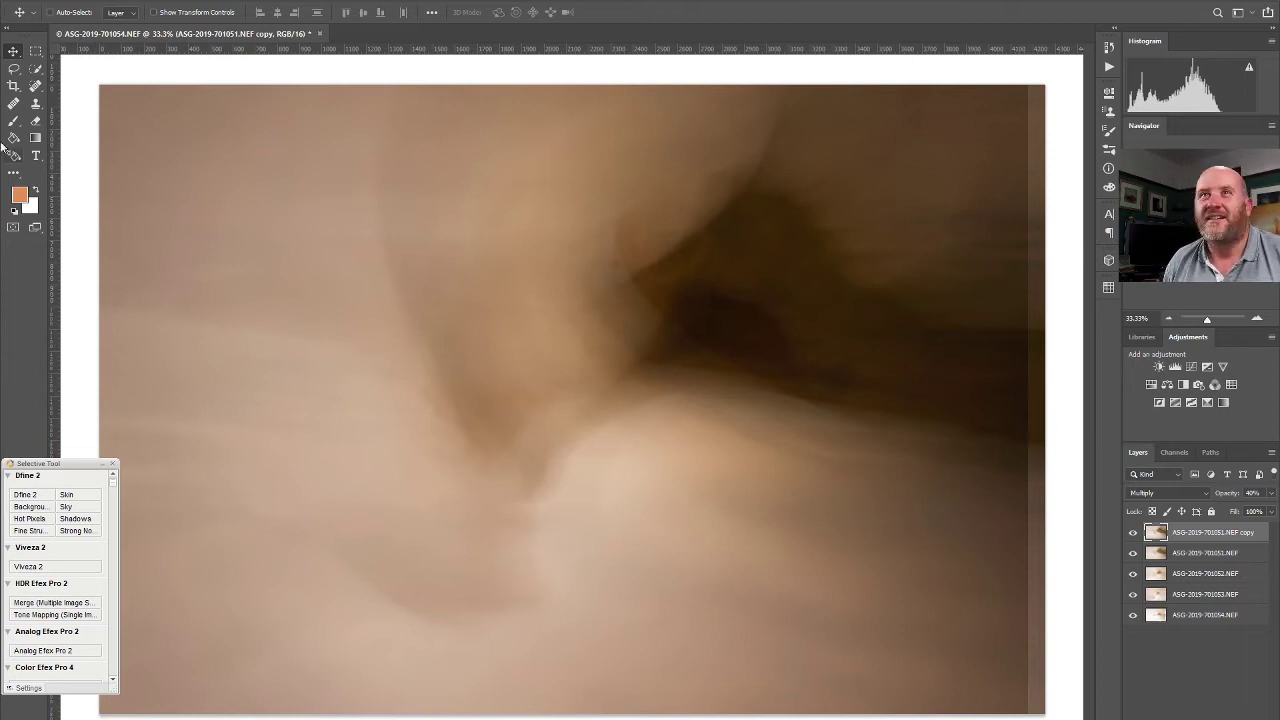
pyautogui.click(13, 85)
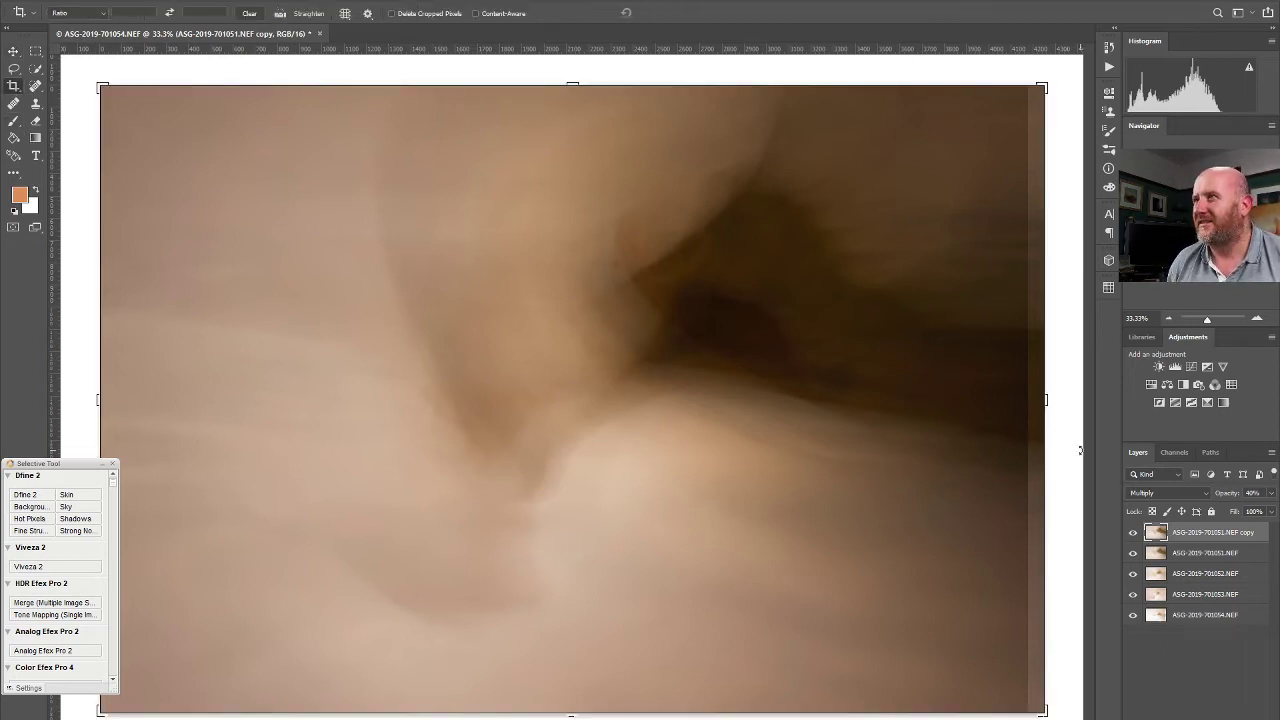
pyautogui.moveTo(1043, 397); pyautogui.dragTo(1036, 399)
pyautogui.click(672, 13)
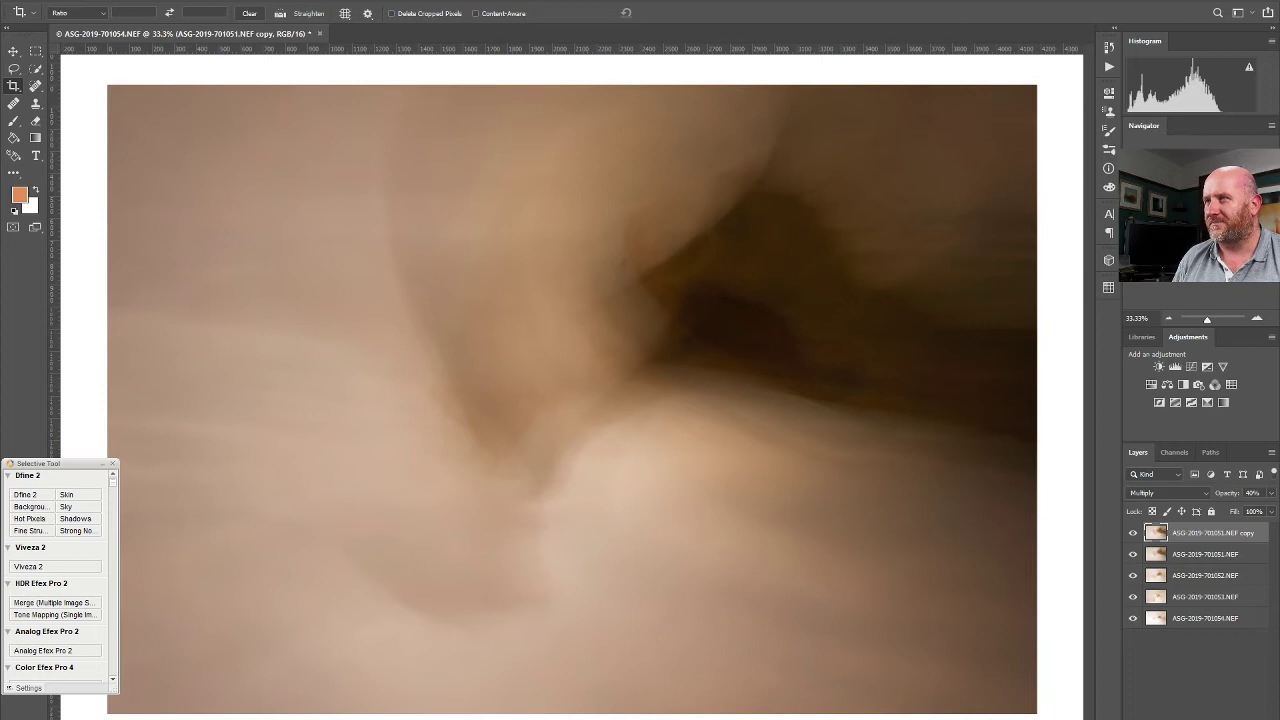
# Add a new layer above the photos and fill it with a vivid red foreground colour
pyautogui.hotkey('ctrl', 'shift', 'alt', 'n')
pyautogui.click(19, 195)
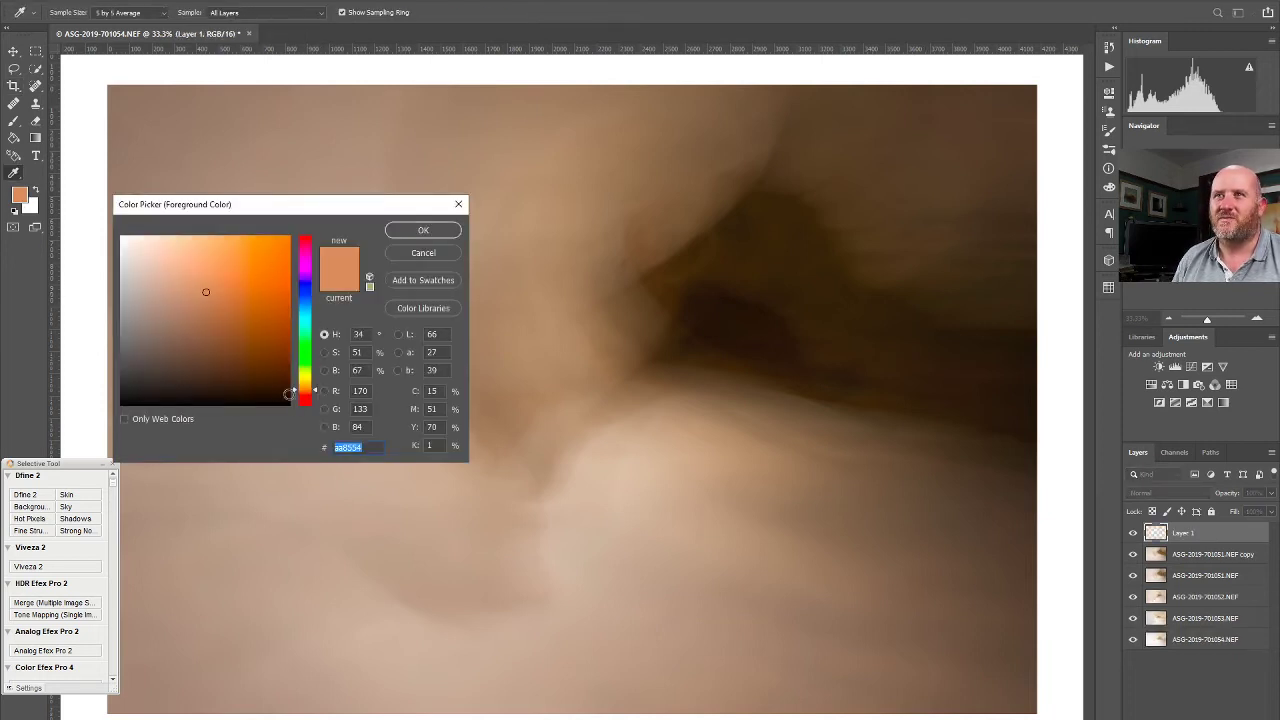
pyautogui.click(308, 398)
pyautogui.click(252, 277)
pyautogui.moveTo(252, 277); pyautogui.dragTo(248, 276)
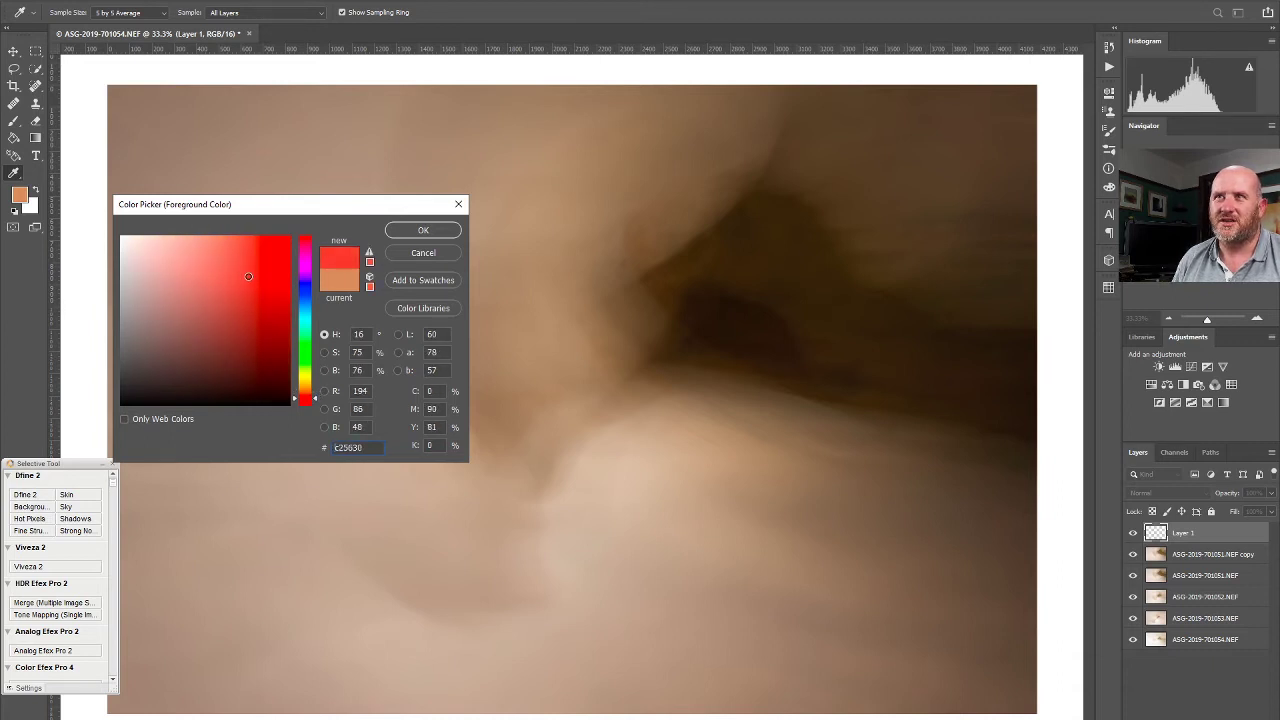
pyautogui.click(423, 230)
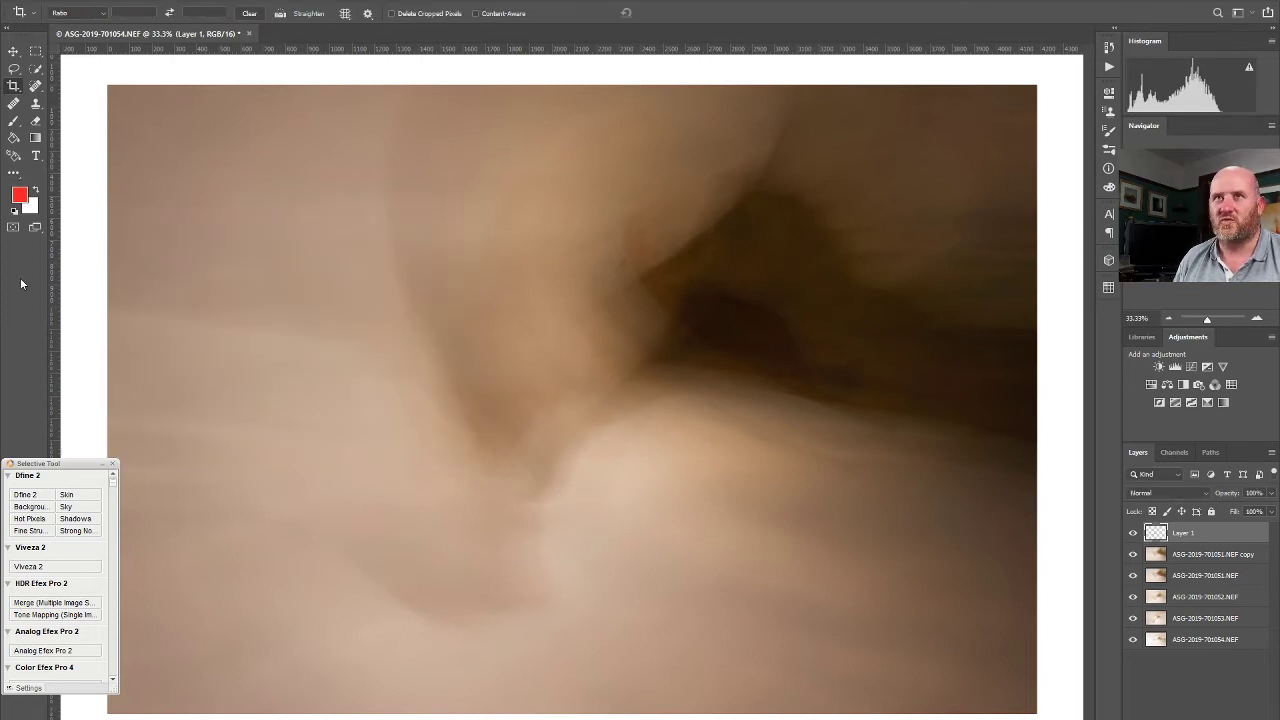
pyautogui.click(13, 137)
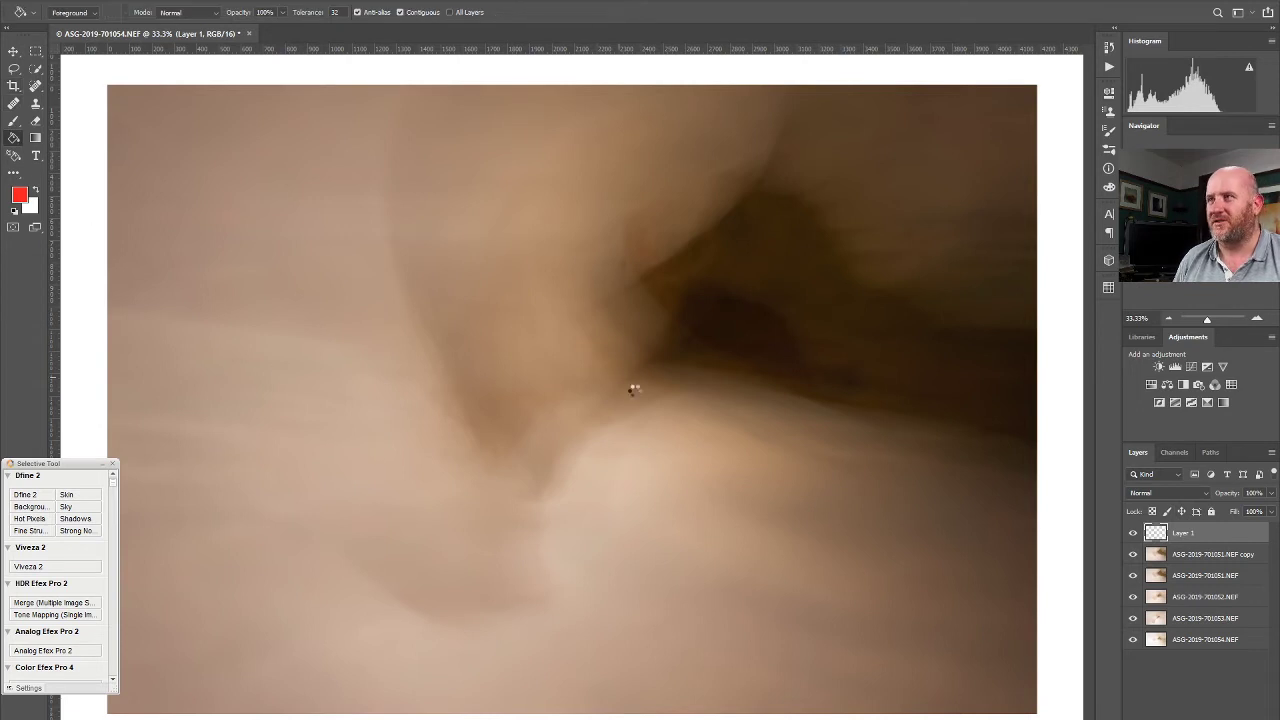
pyautogui.click(633, 389)
# Try the Difference blend mode at 29% opacity on the red fill layer
pyautogui.click(1165, 493)
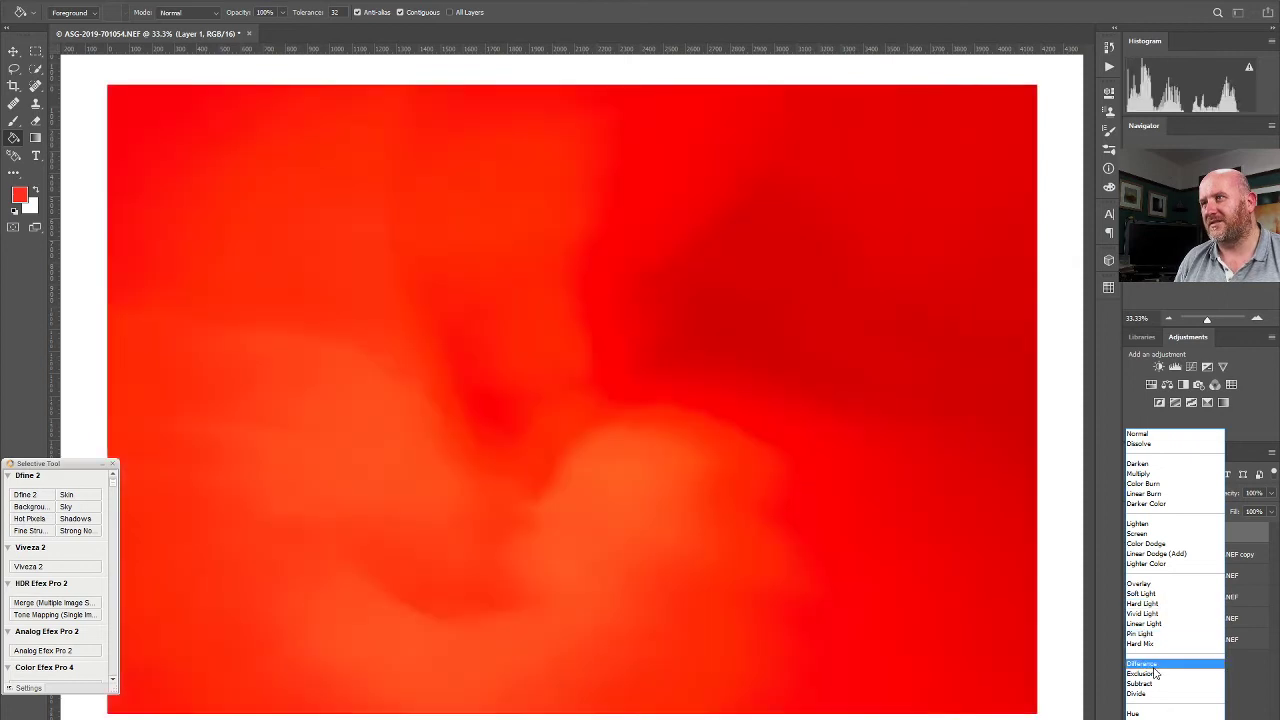
pyautogui.click(1155, 664)
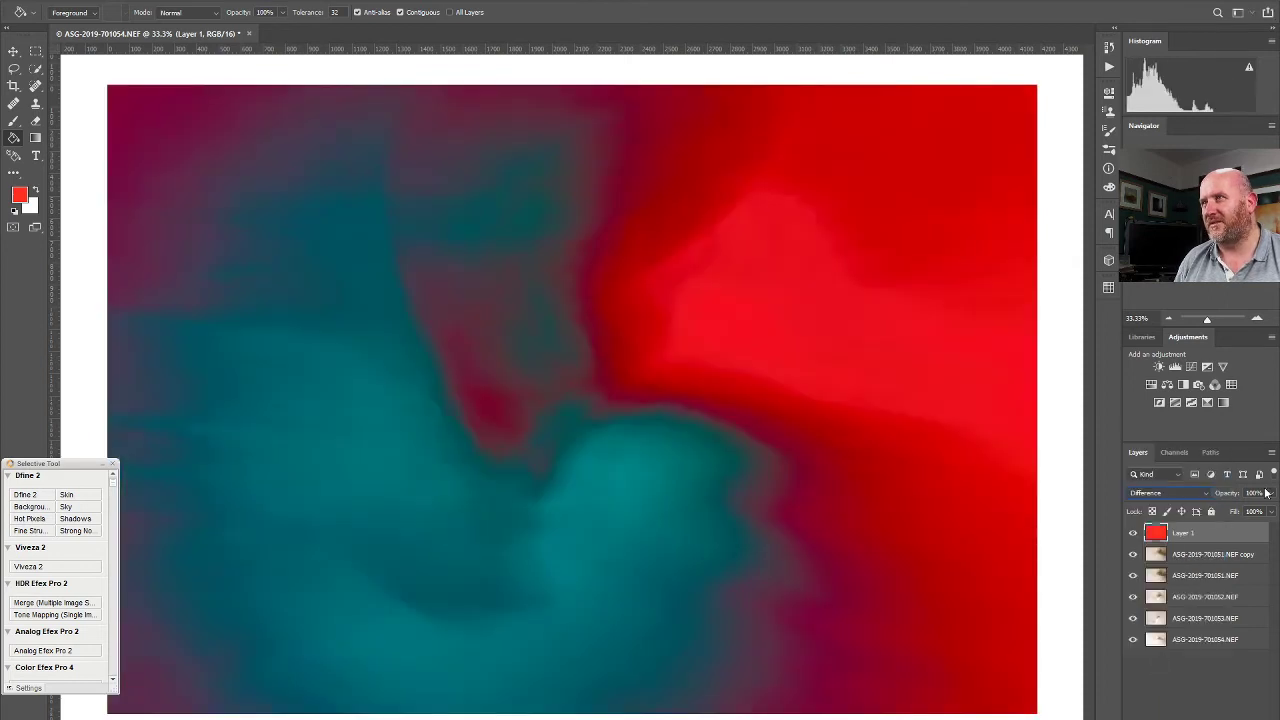
pyautogui.click(1269, 493)
pyautogui.click(1245, 510)
pyautogui.moveTo(1245, 512)
pyautogui.mouseDown()
pyautogui.moveTo(1275, 512)
pyautogui.moveTo(1238, 512)
pyautogui.moveTo(1270, 527)
pyautogui.moveTo(1246, 532)
pyautogui.moveTo(1225, 506)
pyautogui.moveTo(1236, 510)
pyautogui.moveTo(1220, 510)
pyautogui.mouseUp()
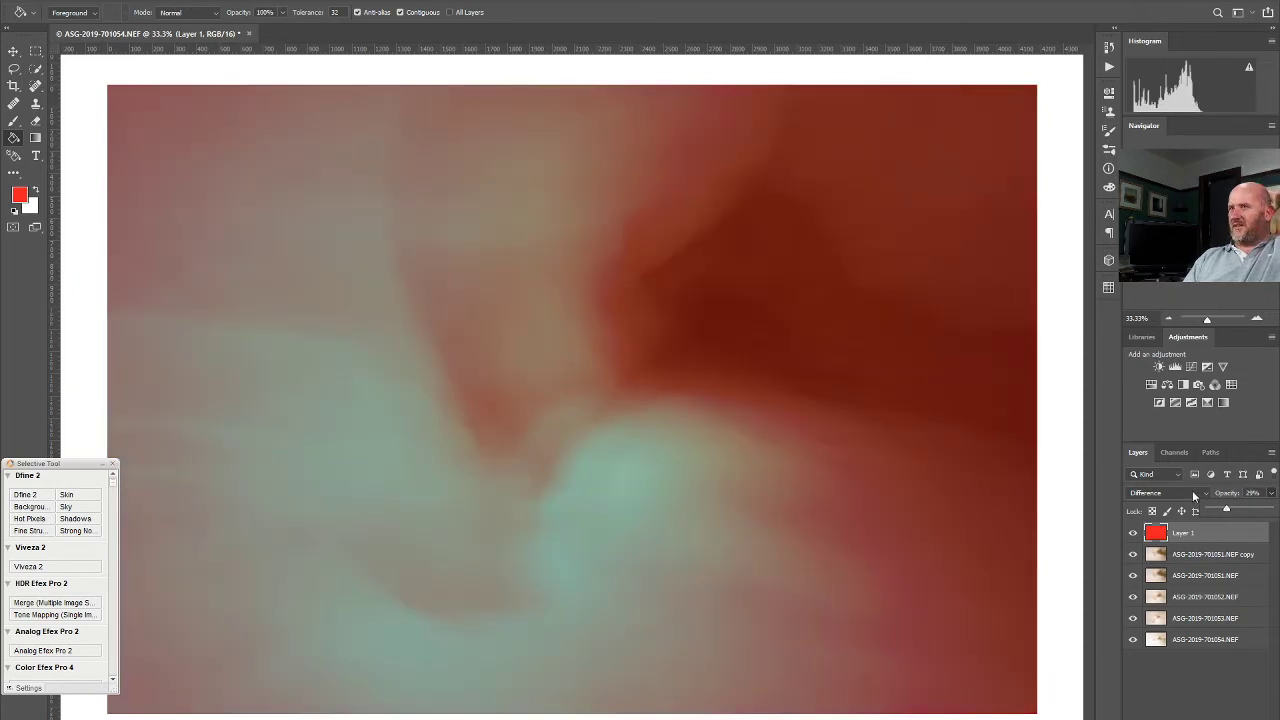
pyautogui.click(1188, 494)
pyautogui.click(1162, 665)
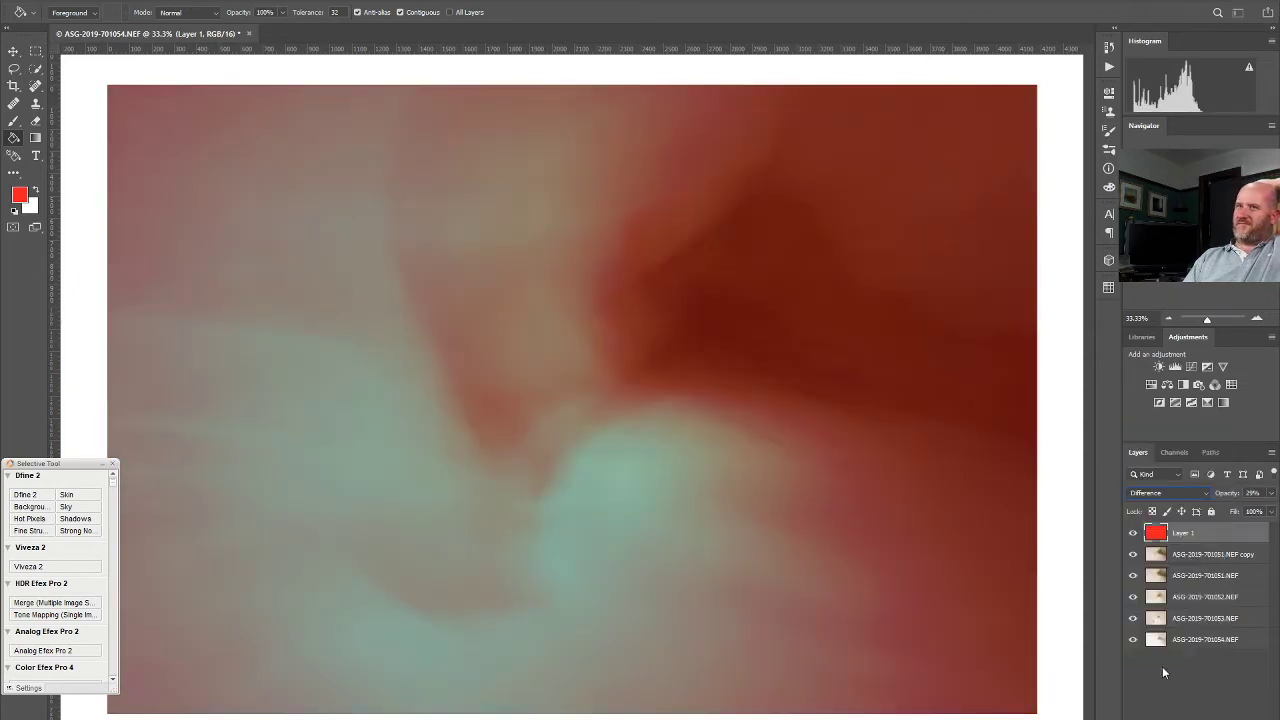
# Set the red fill layer's blend mode to Exclusion and its opacity to 72%
pyautogui.click(1162, 498)
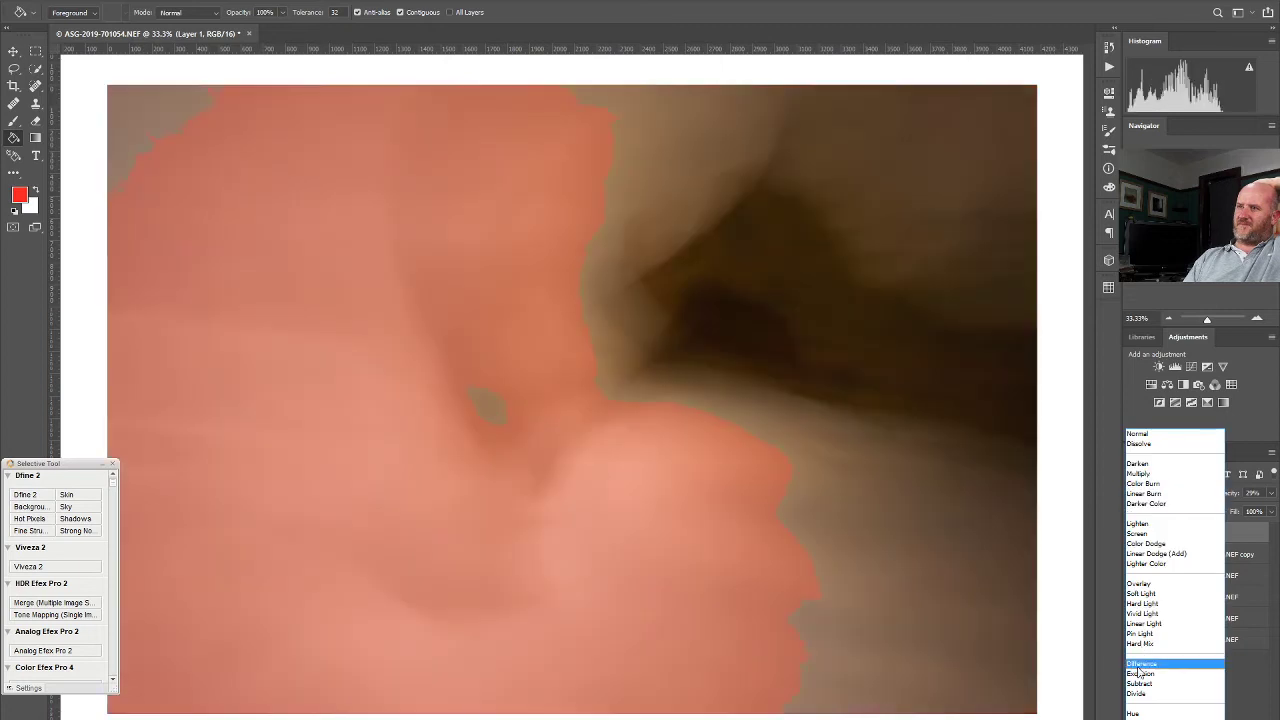
pyautogui.click(1141, 675)
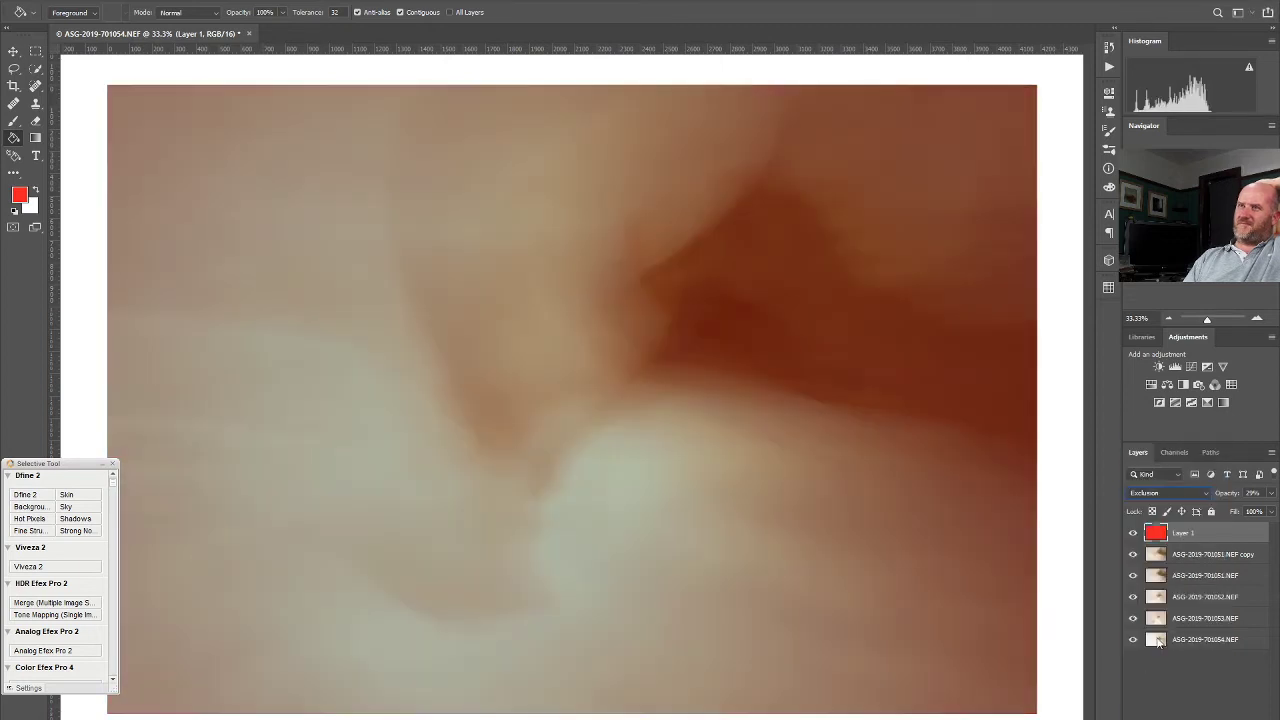
pyautogui.click(1272, 494)
pyautogui.moveTo(1229, 512)
pyautogui.mouseDown()
pyautogui.moveTo(1270, 512)
pyautogui.moveTo(1253, 513)
pyautogui.mouseUp()
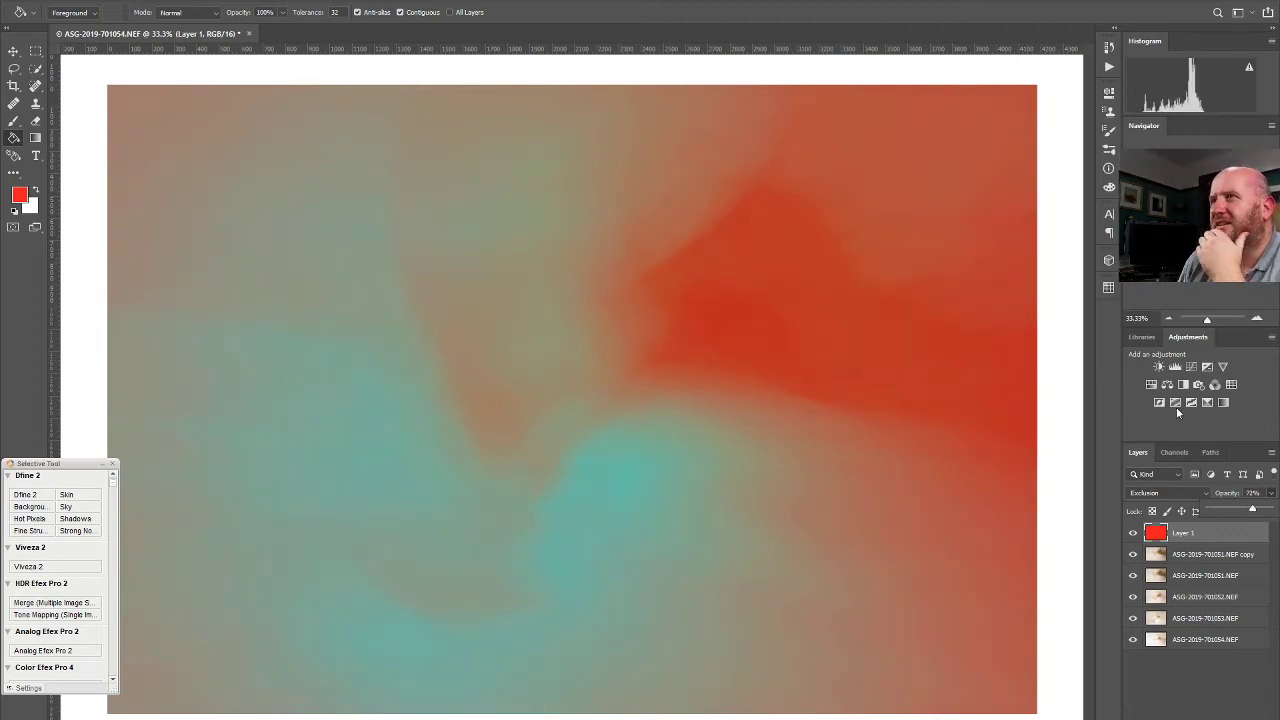
# Add a Hue/Saturation adjustment layer with hue -3, saturation +8 and lightness 0, and compare the image with and without it
pyautogui.click(1157, 389)
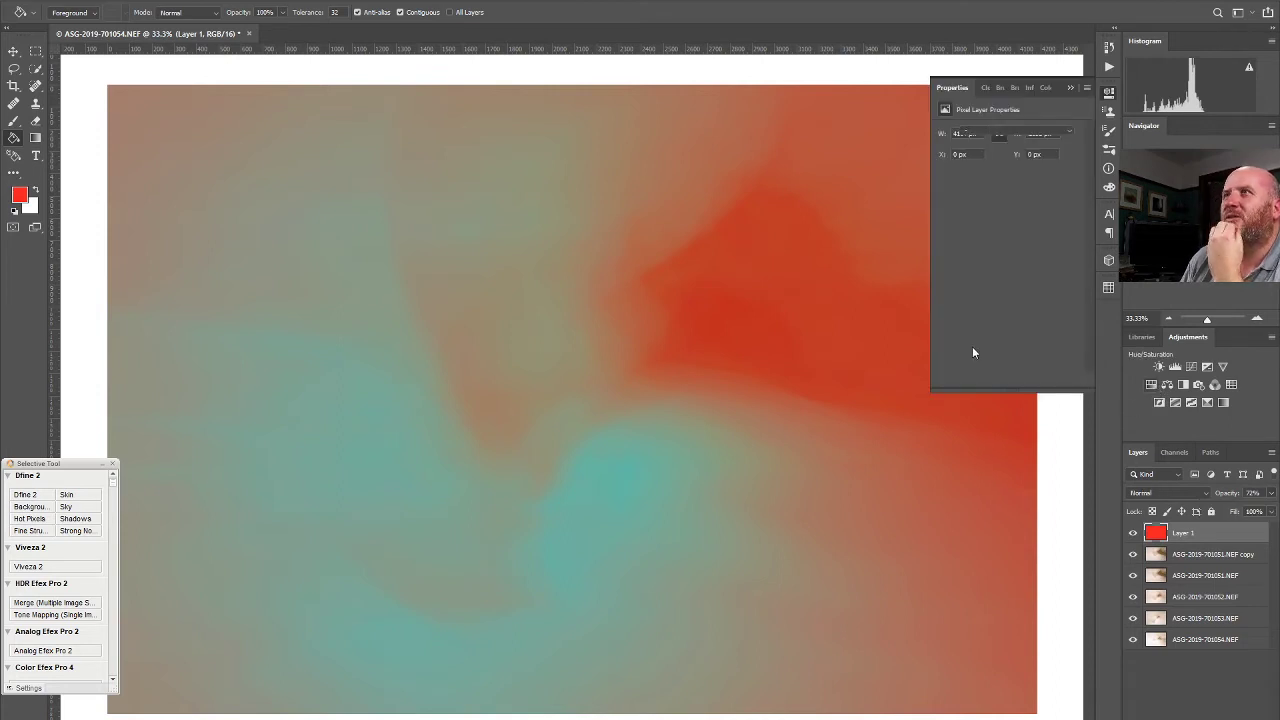
pyautogui.moveTo(1007, 183); pyautogui.dragTo(1006, 187)
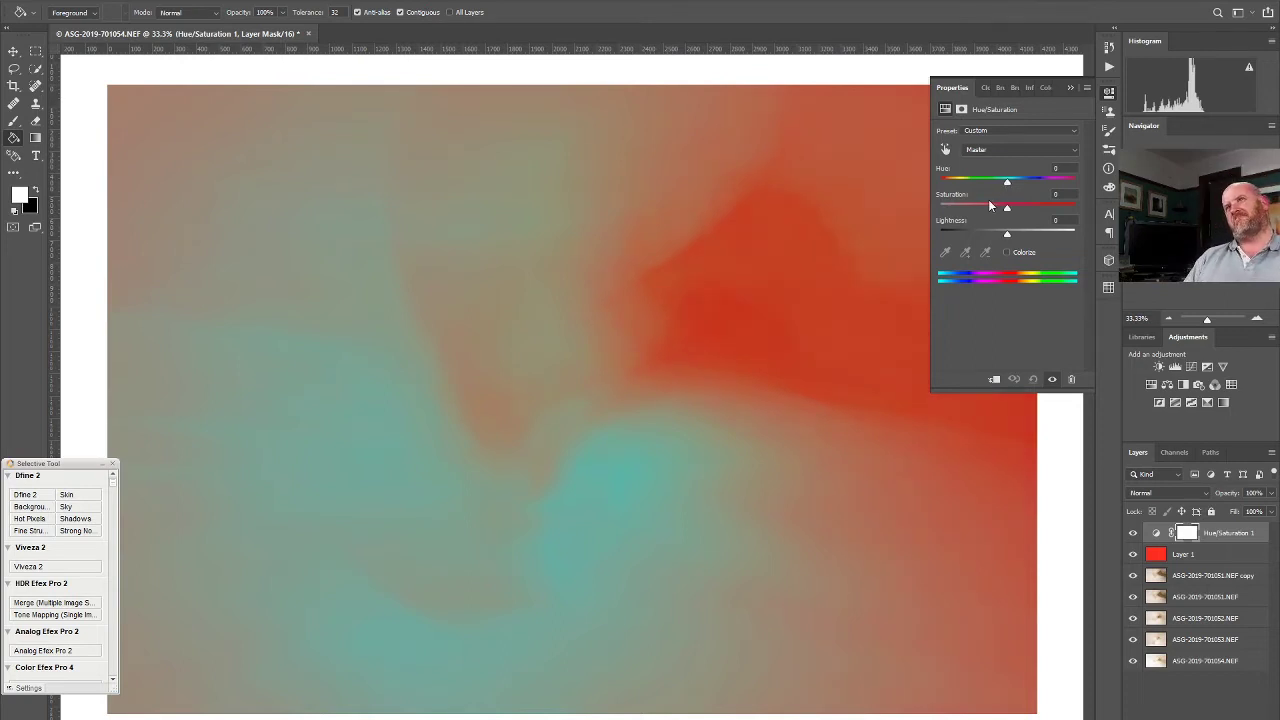
pyautogui.moveTo(1008, 233)
pyautogui.mouseDown()
pyautogui.moveTo(994, 240)
pyautogui.moveTo(1018, 235)
pyautogui.moveTo(1001, 240)
pyautogui.moveTo(1008, 214)
pyautogui.moveTo(987, 214)
pyautogui.moveTo(1027, 215)
pyautogui.moveTo(1012, 212)
pyautogui.mouseUp()
pyautogui.click(955, 220)
pyautogui.write('0')
pyautogui.press('Return')
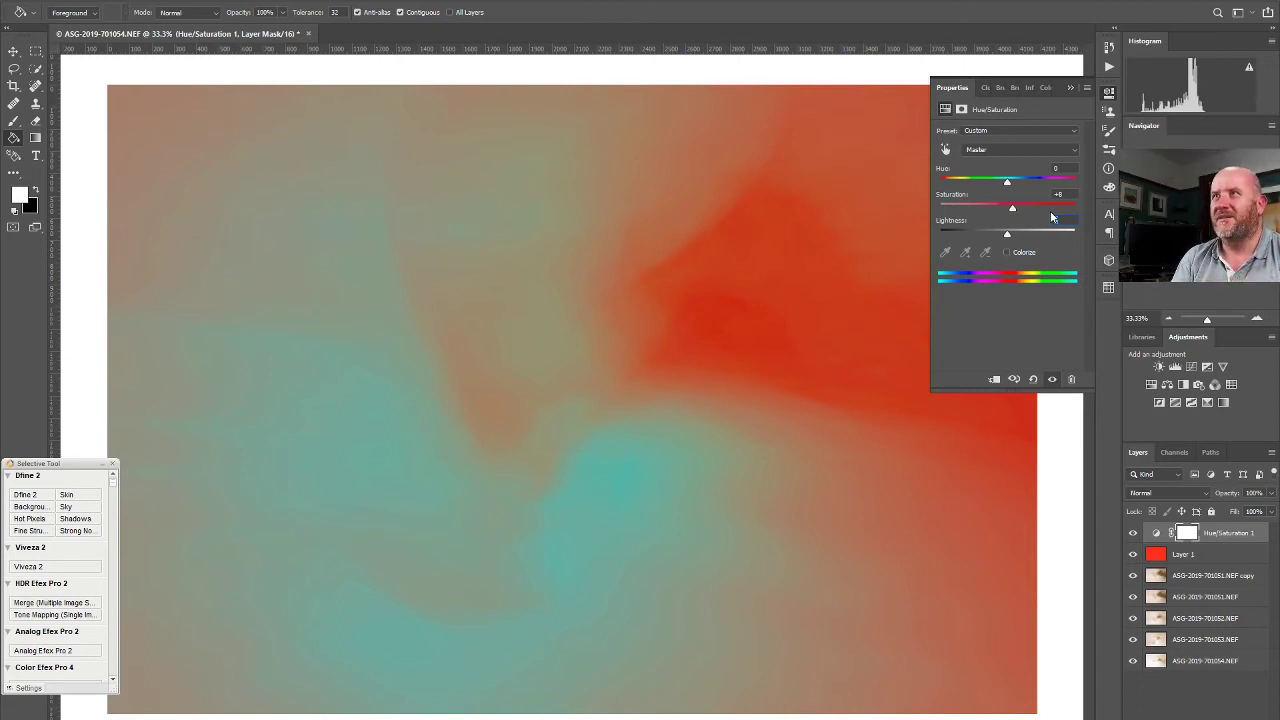
pyautogui.moveTo(1006, 182); pyautogui.dragTo(1007, 193)
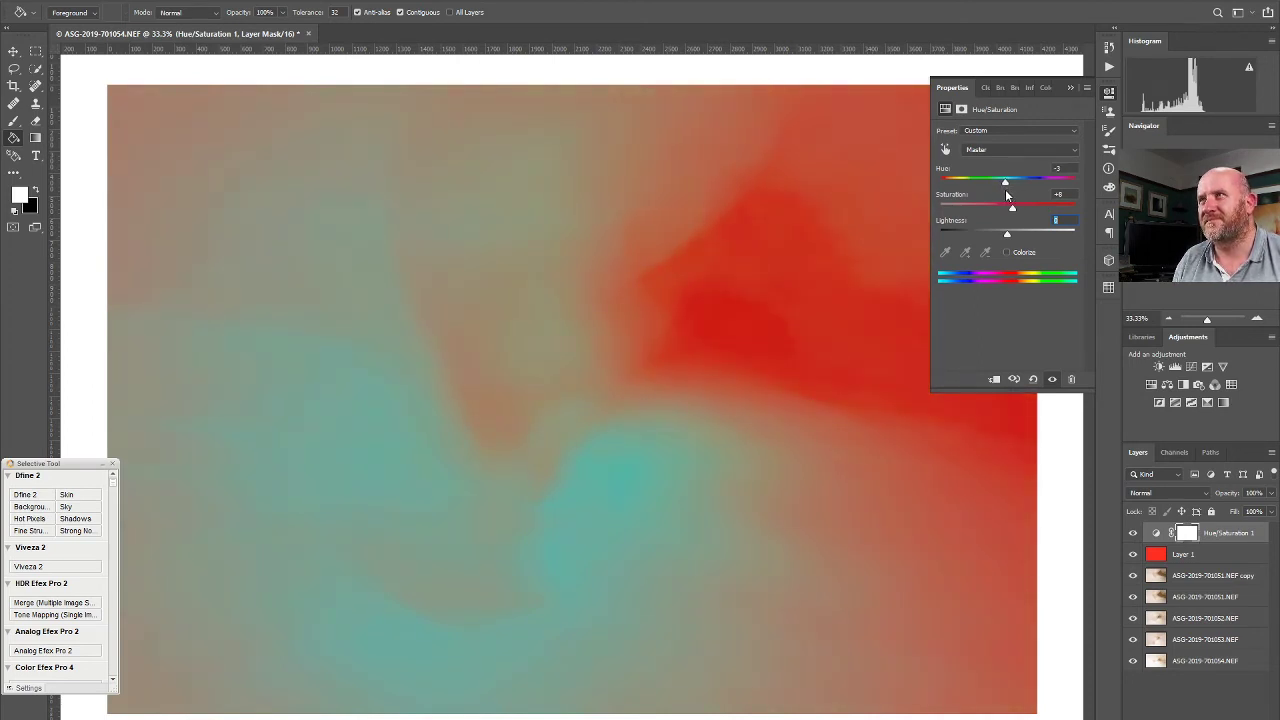
pyautogui.click(1110, 94)
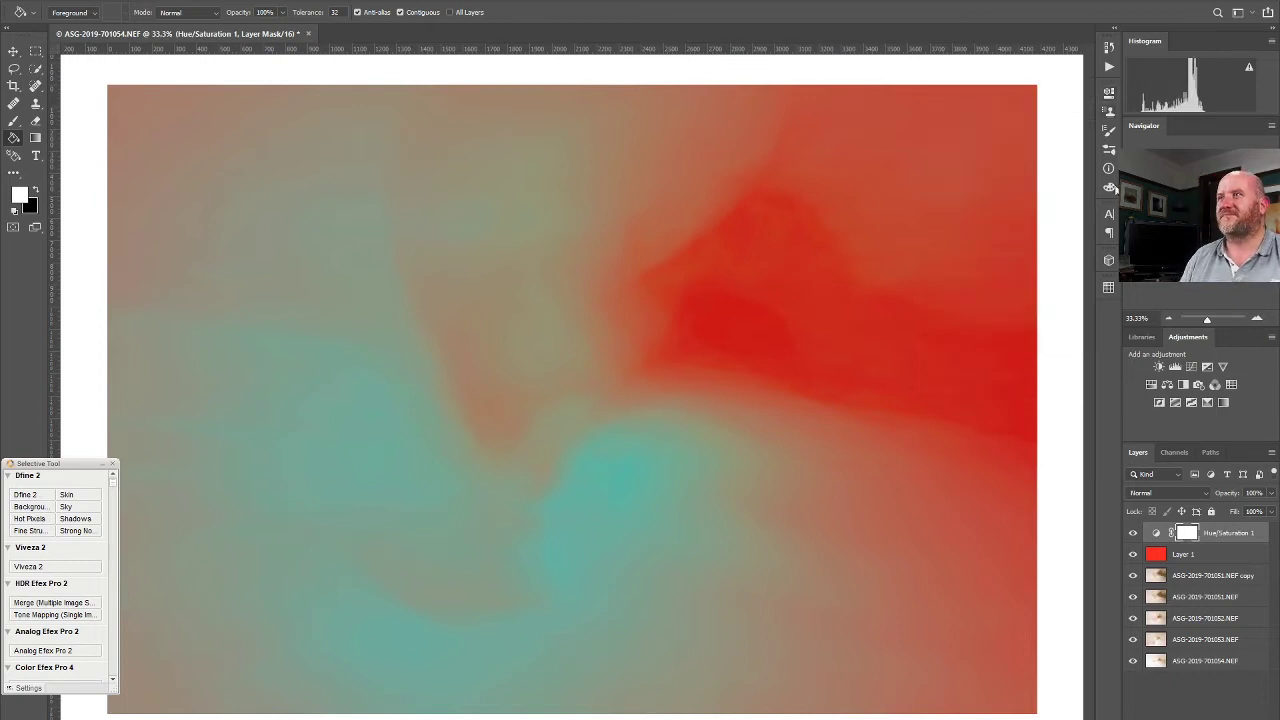
pyautogui.click(1132, 533)
pyautogui.click(1132, 533)
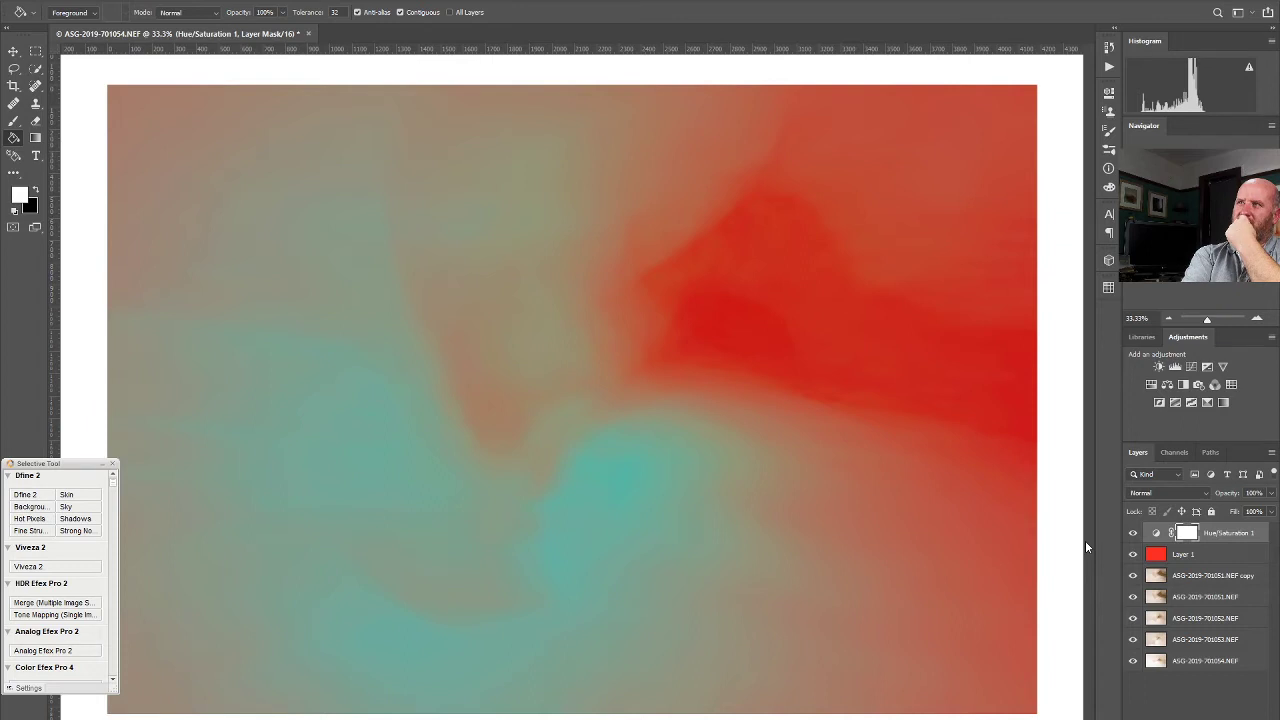
# Add a Curves adjustment layer above the Hue/Saturation layer and raise the midtones of its Blue channel
pyautogui.click(1191, 366)
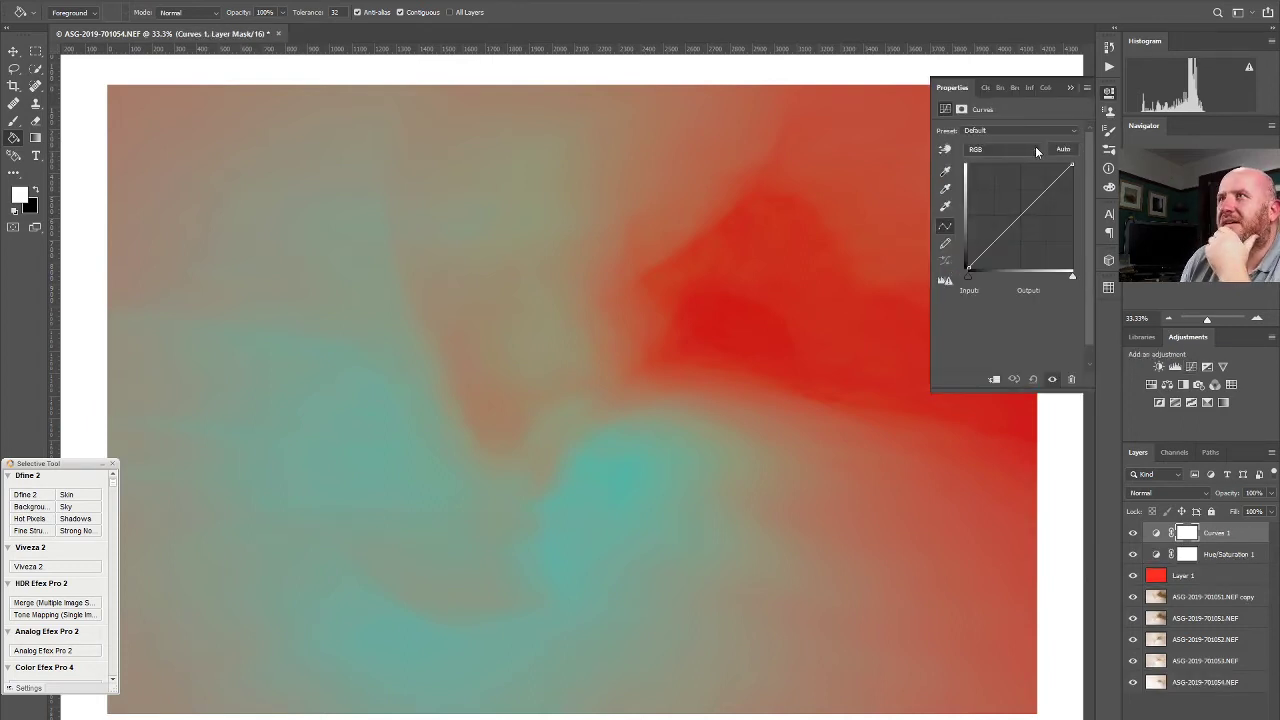
pyautogui.click(1035, 149)
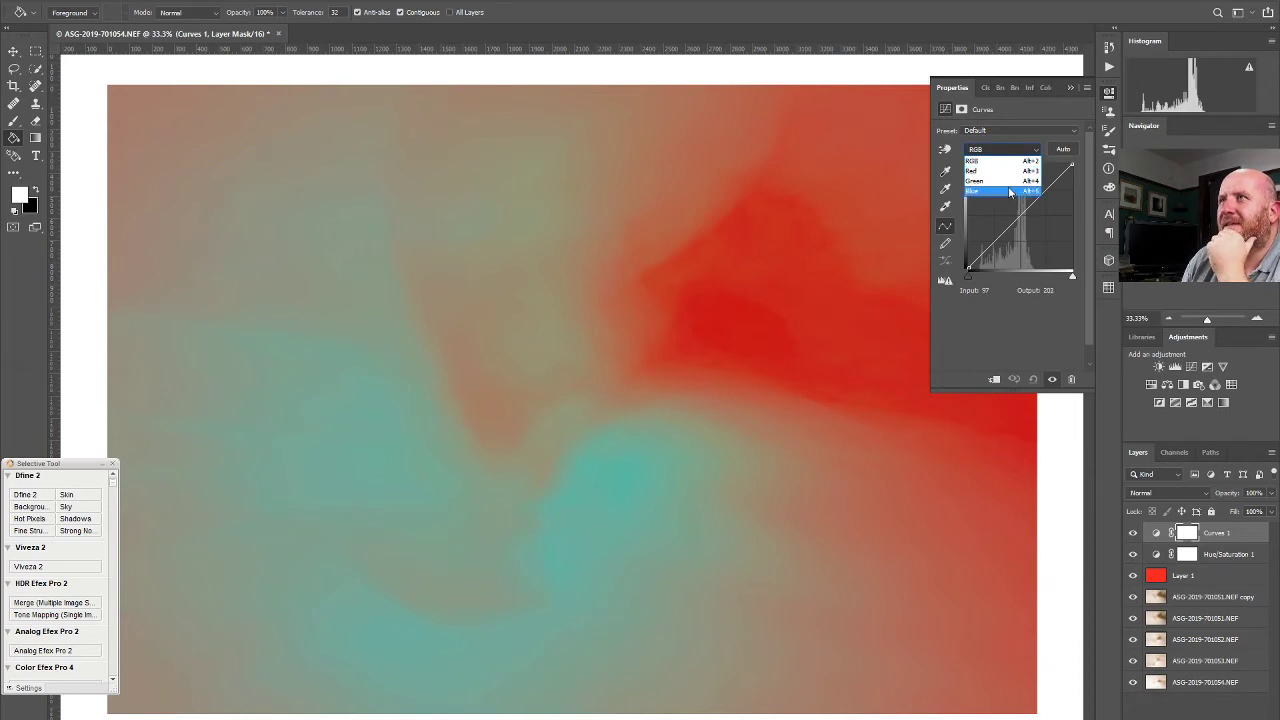
pyautogui.click(1010, 192)
pyautogui.moveTo(1019, 216)
pyautogui.mouseDown()
pyautogui.moveTo(1020, 234)
pyautogui.moveTo(1008, 218)
pyautogui.mouseUp()
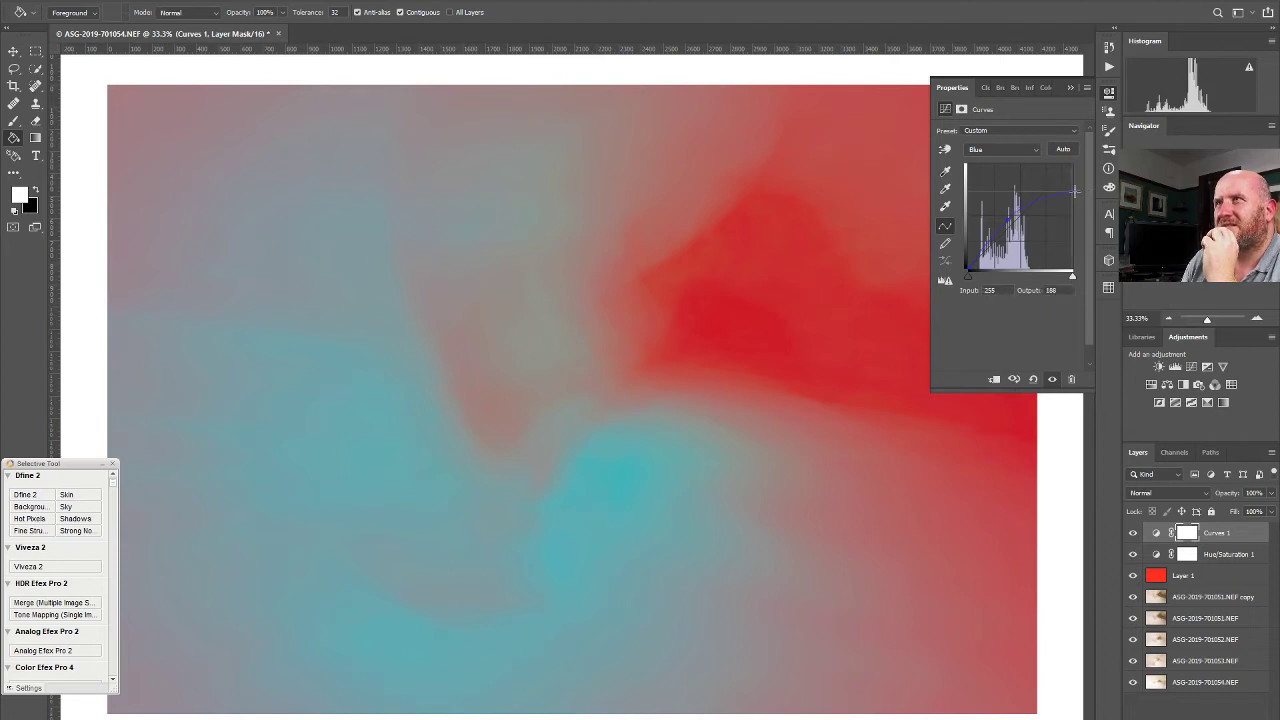
# Try lowering the blue curve's highlights, undo it, set its black point to input 7, output 0, and toggle the Curves layer to compare
pyautogui.moveTo(1070, 163); pyautogui.dragTo(1040, 165)
pyautogui.hotkey('ctrl', 'z')
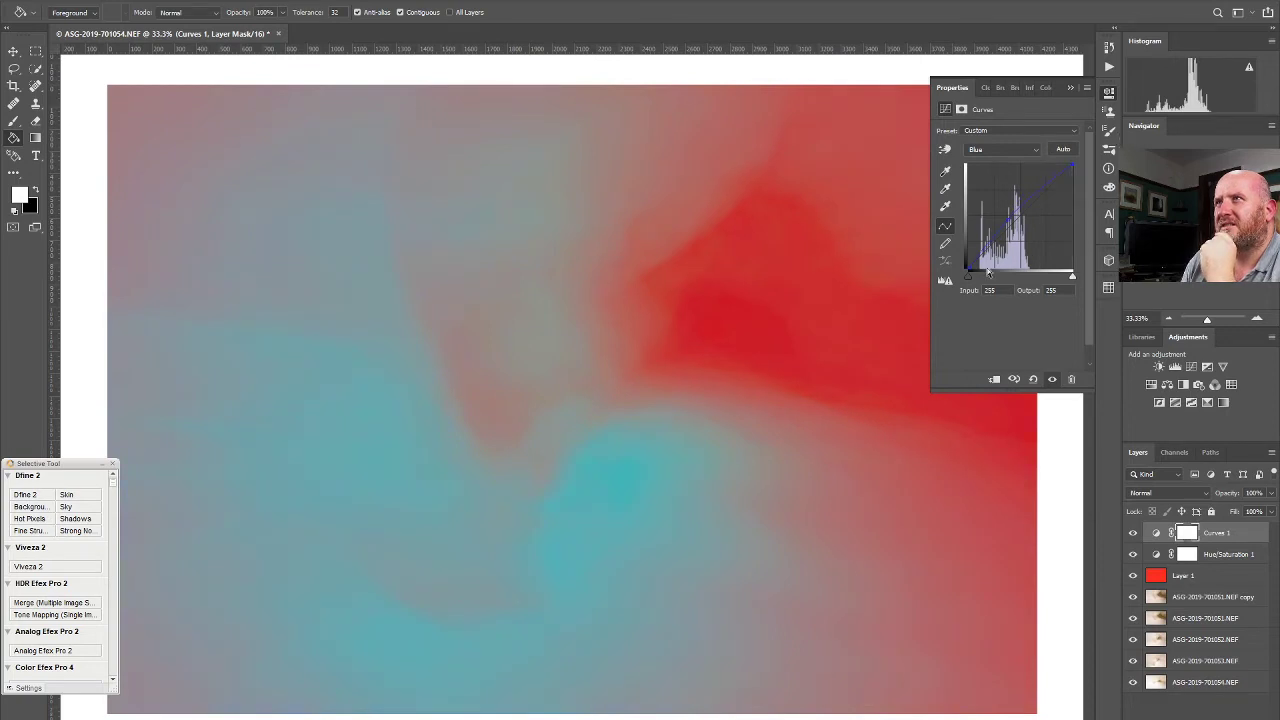
pyautogui.moveTo(978, 280)
pyautogui.mouseDown()
pyautogui.moveTo(965, 251)
pyautogui.moveTo(968, 276)
pyautogui.mouseUp()
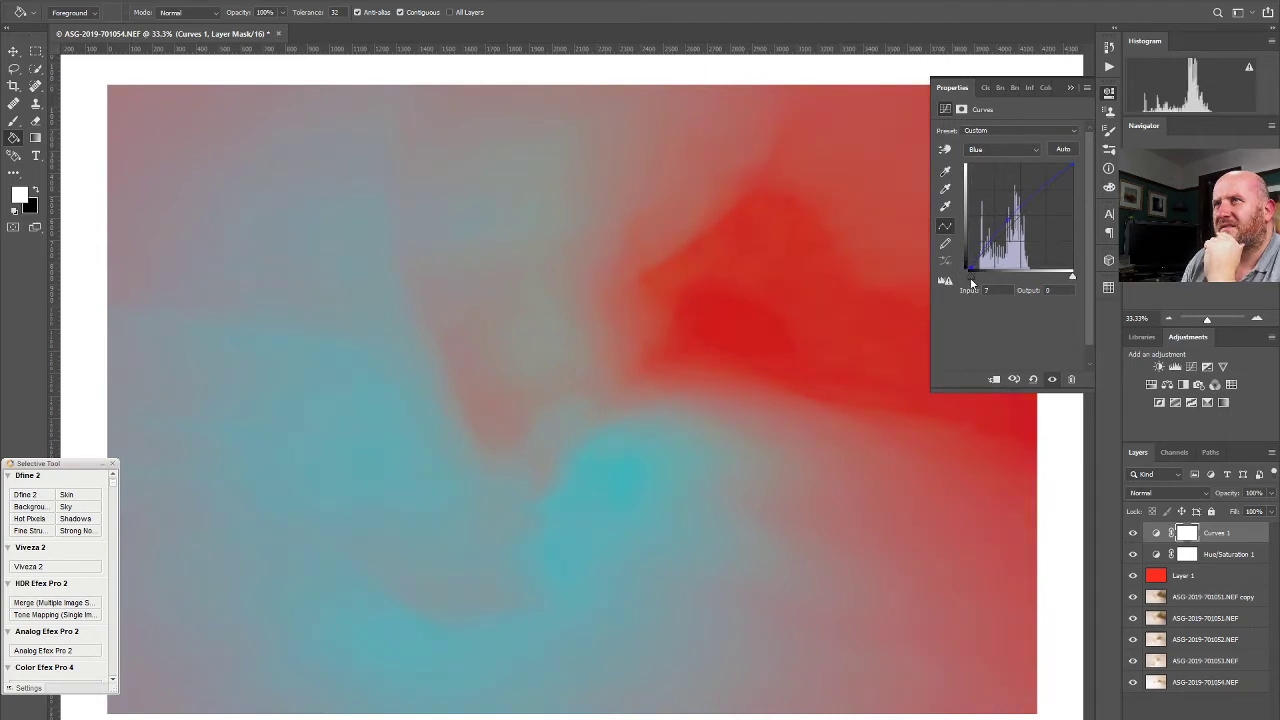
pyautogui.click(1109, 93)
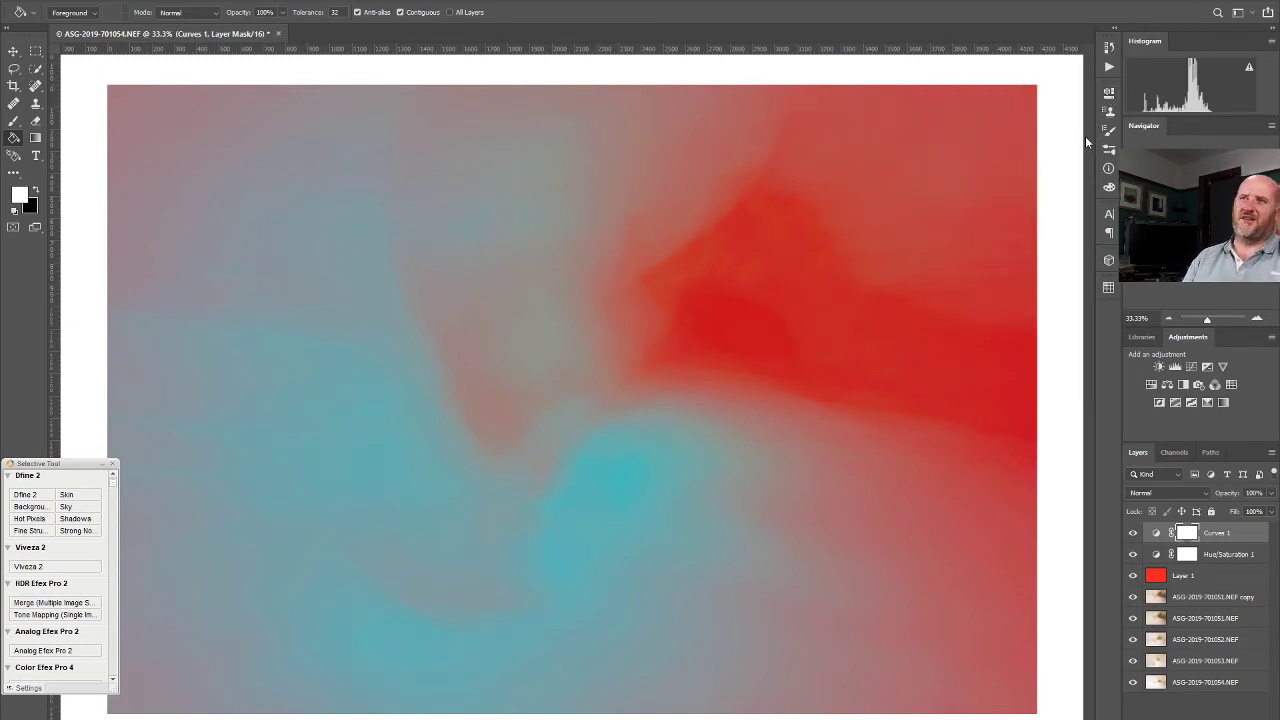
pyautogui.click(1132, 534)
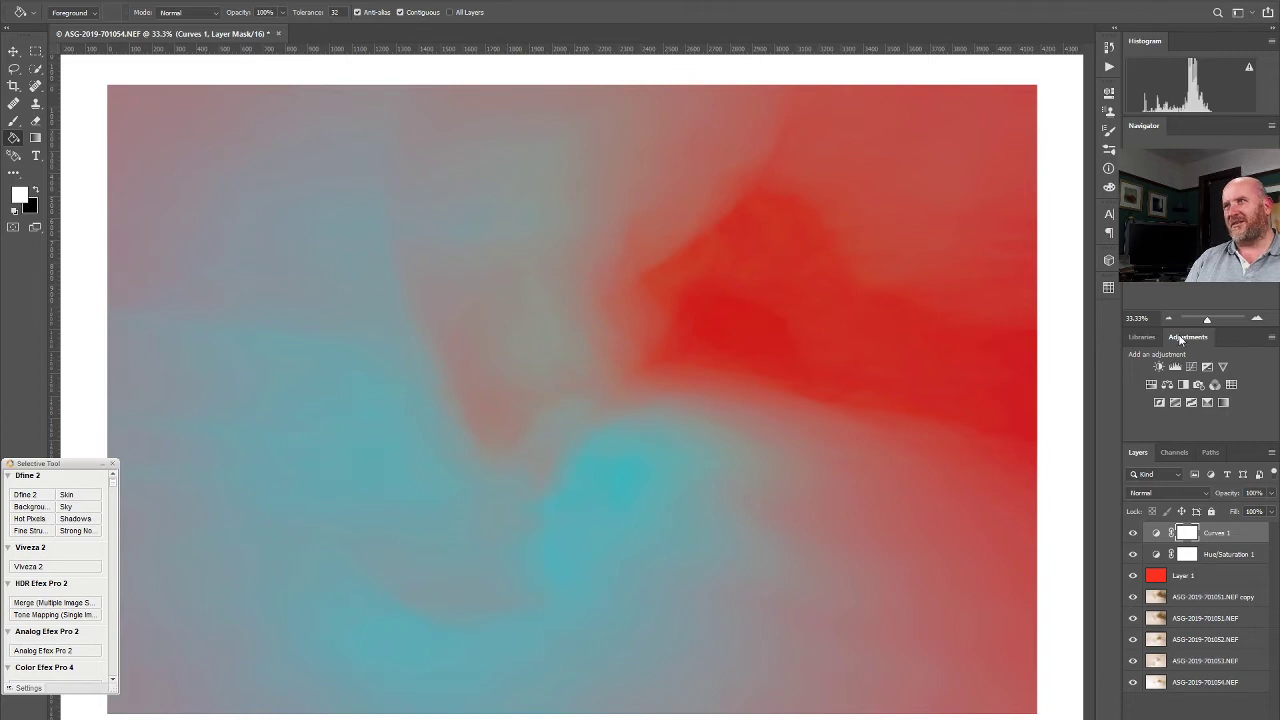
# Add a second Curves adjustment layer with lowered RGB highlights, a slightly adjusted shadow point and an upper point at input 166, output 155
pyautogui.click(1193, 368)
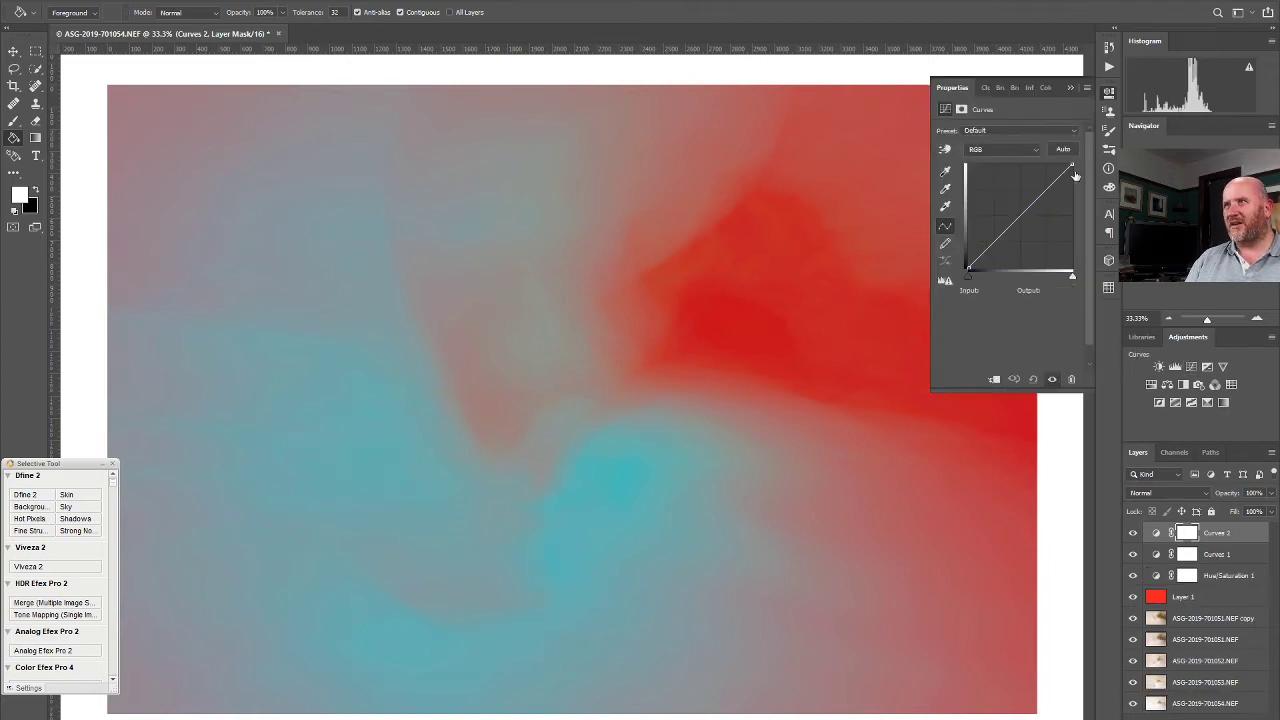
pyautogui.moveTo(997, 236); pyautogui.dragTo(1039, 203)
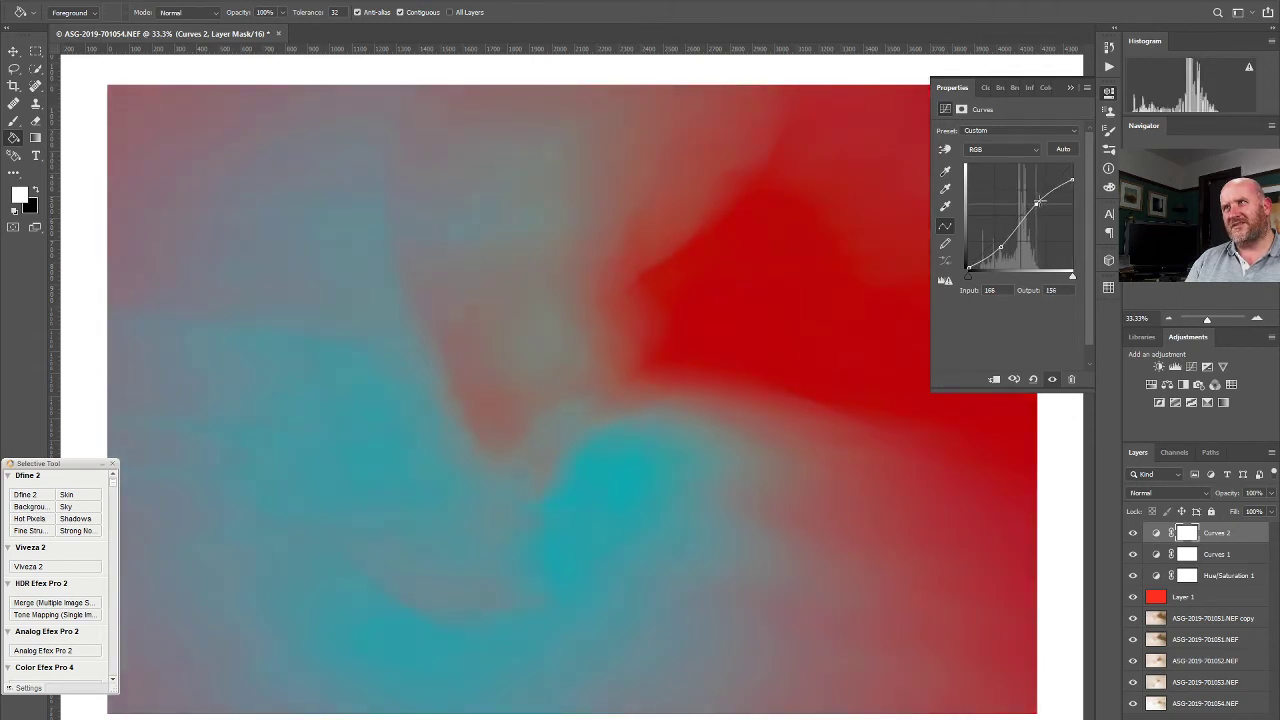
pyautogui.moveTo(1000, 247); pyautogui.dragTo(1034, 205)
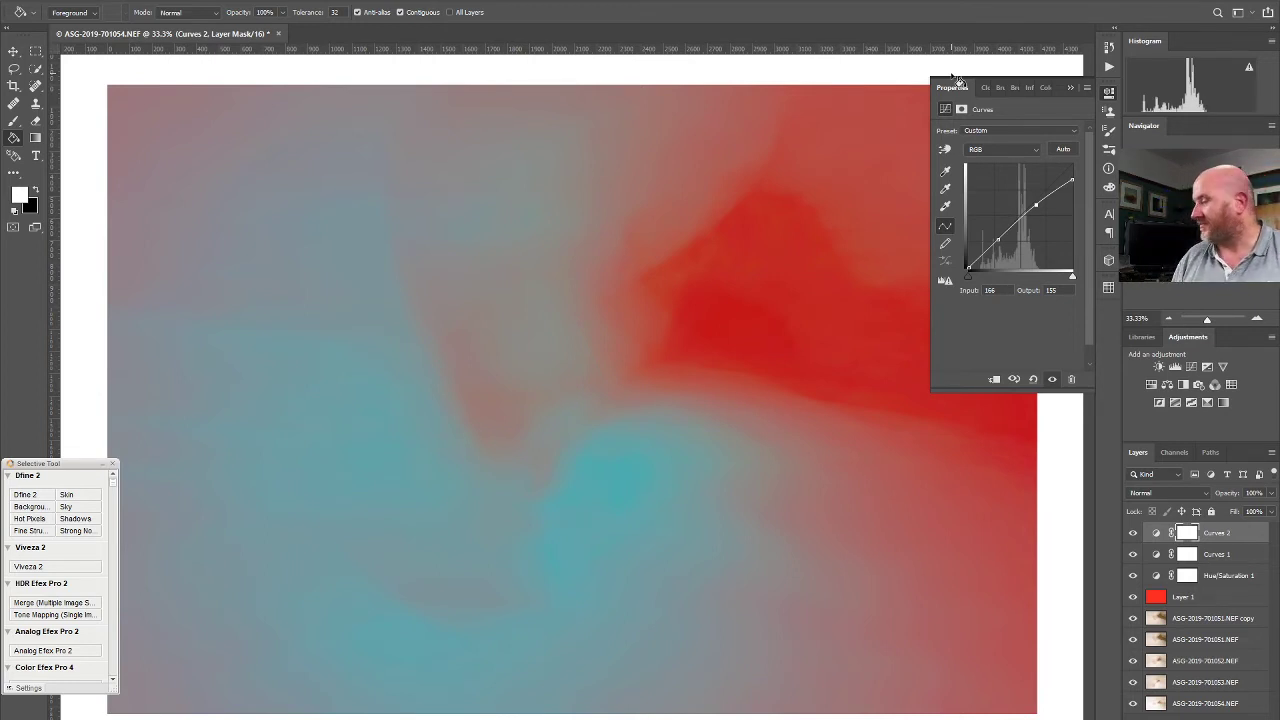
pyautogui.click(1108, 97)
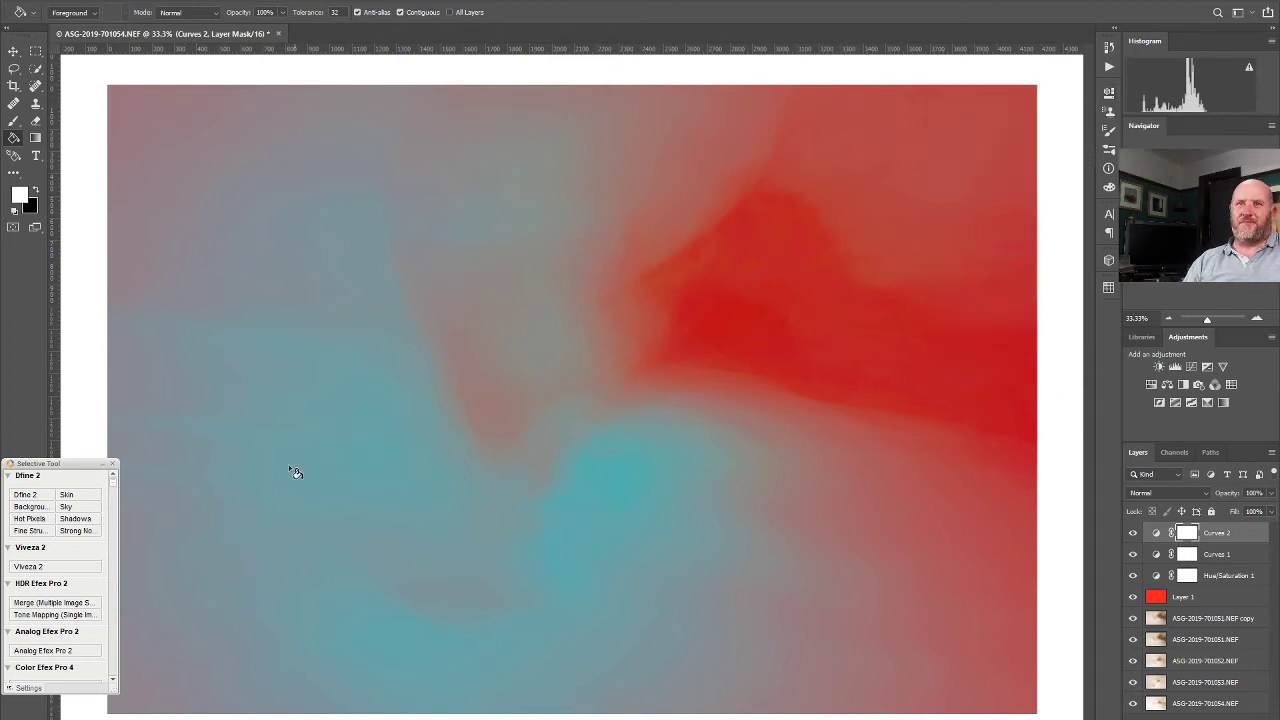
# Open the image in Analog Efex Pro 2 and try the imported presets Bamburgh Sketch and Dryburgh Burning
pyautogui.click(60, 650)
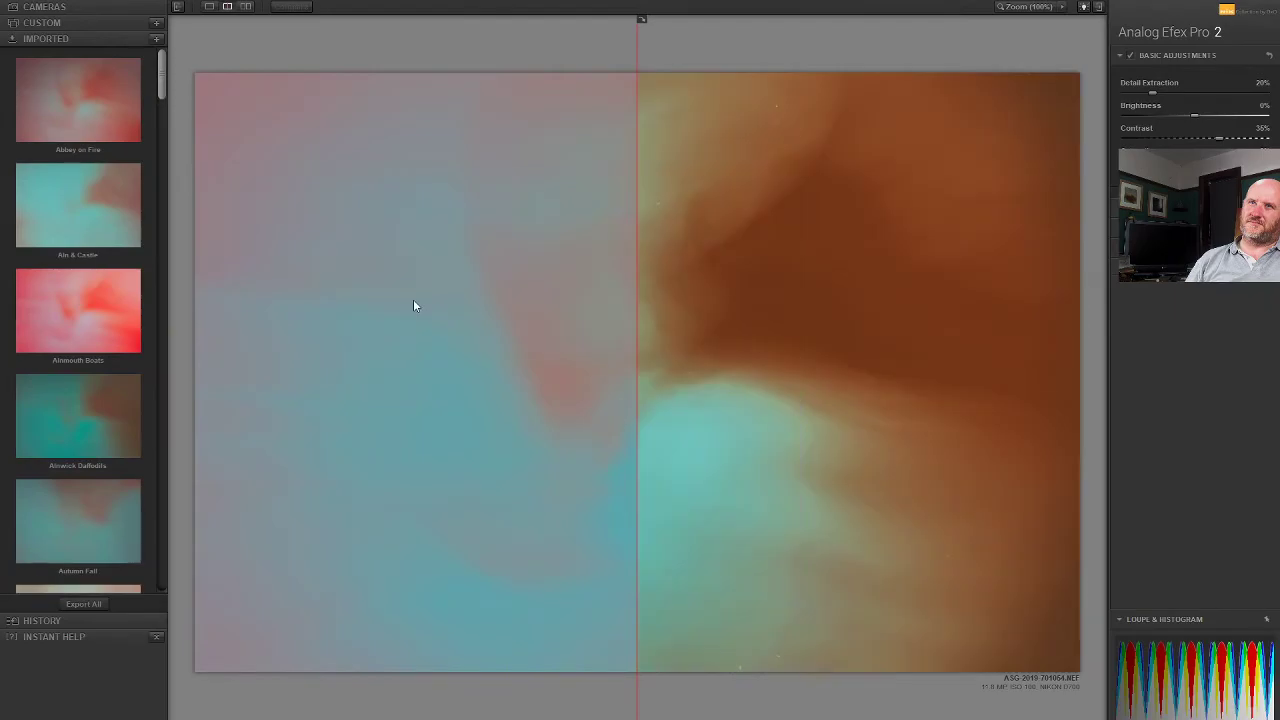
pyautogui.moveTo(161, 88); pyautogui.dragTo(166, 148)
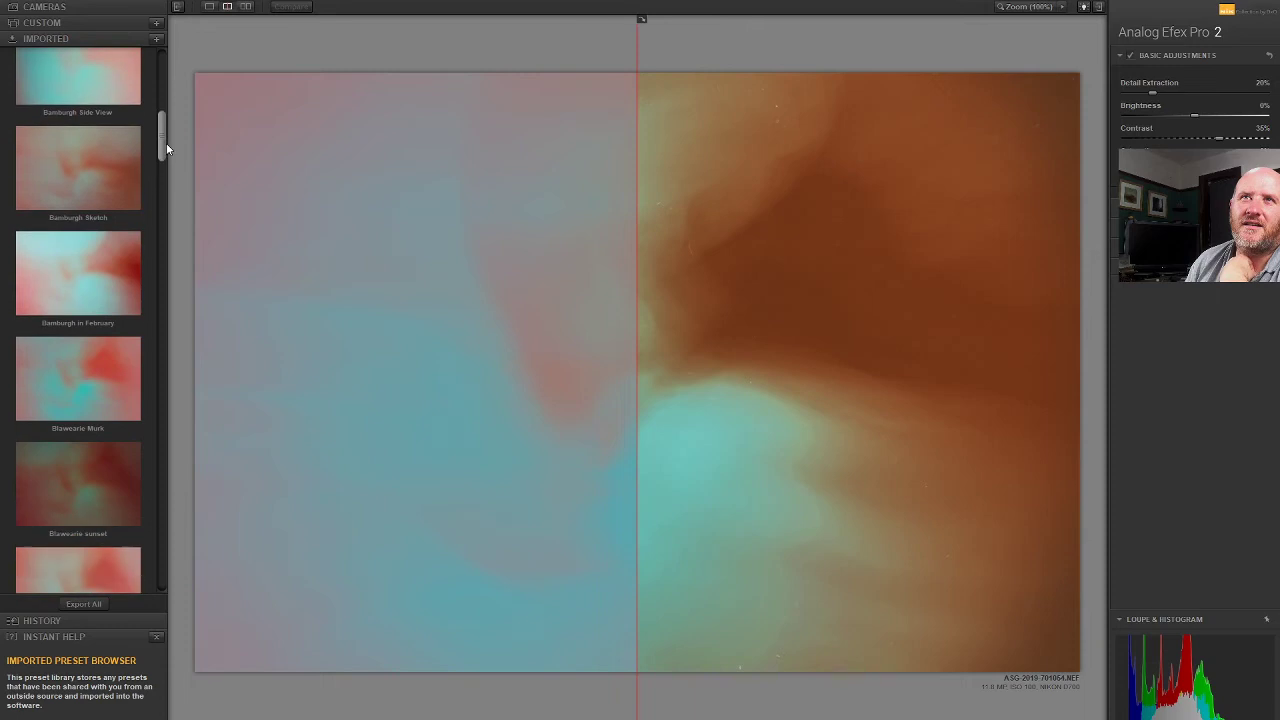
pyautogui.click(118, 186)
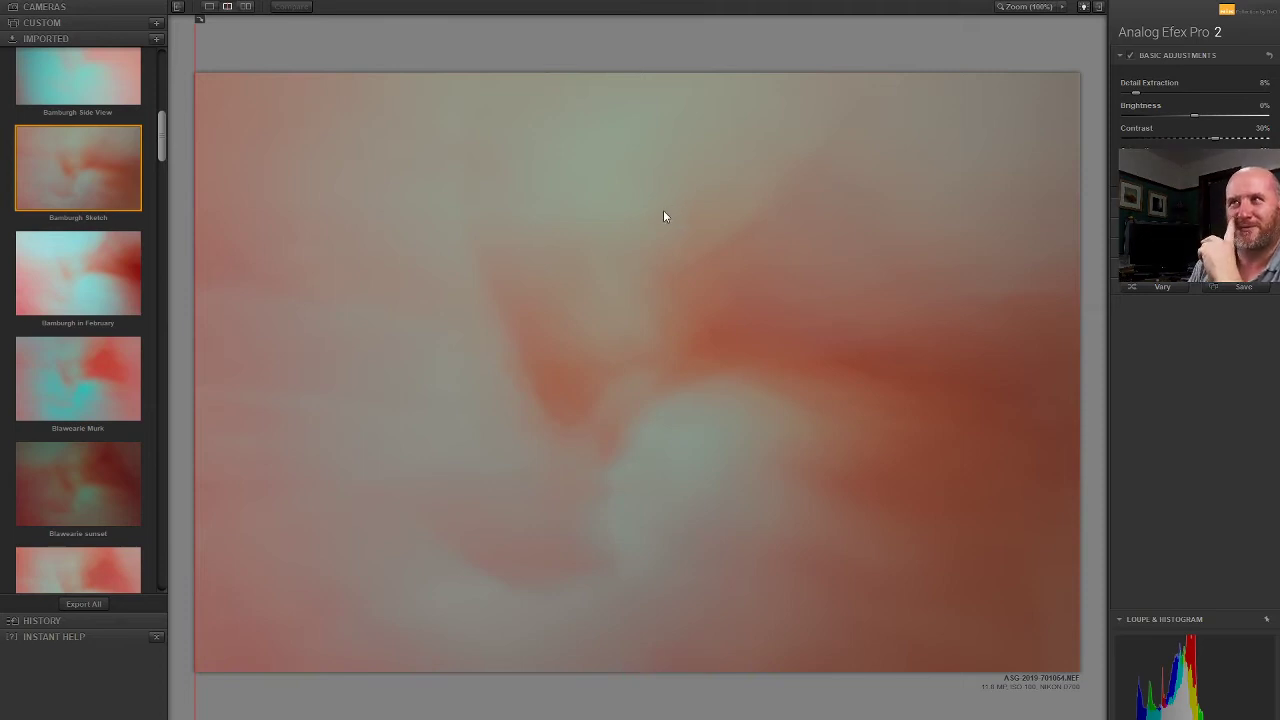
pyautogui.moveTo(162, 140)
pyautogui.mouseDown()
pyautogui.moveTo(160, 78)
pyautogui.moveTo(149, 259)
pyautogui.mouseUp()
pyautogui.click(98, 264)
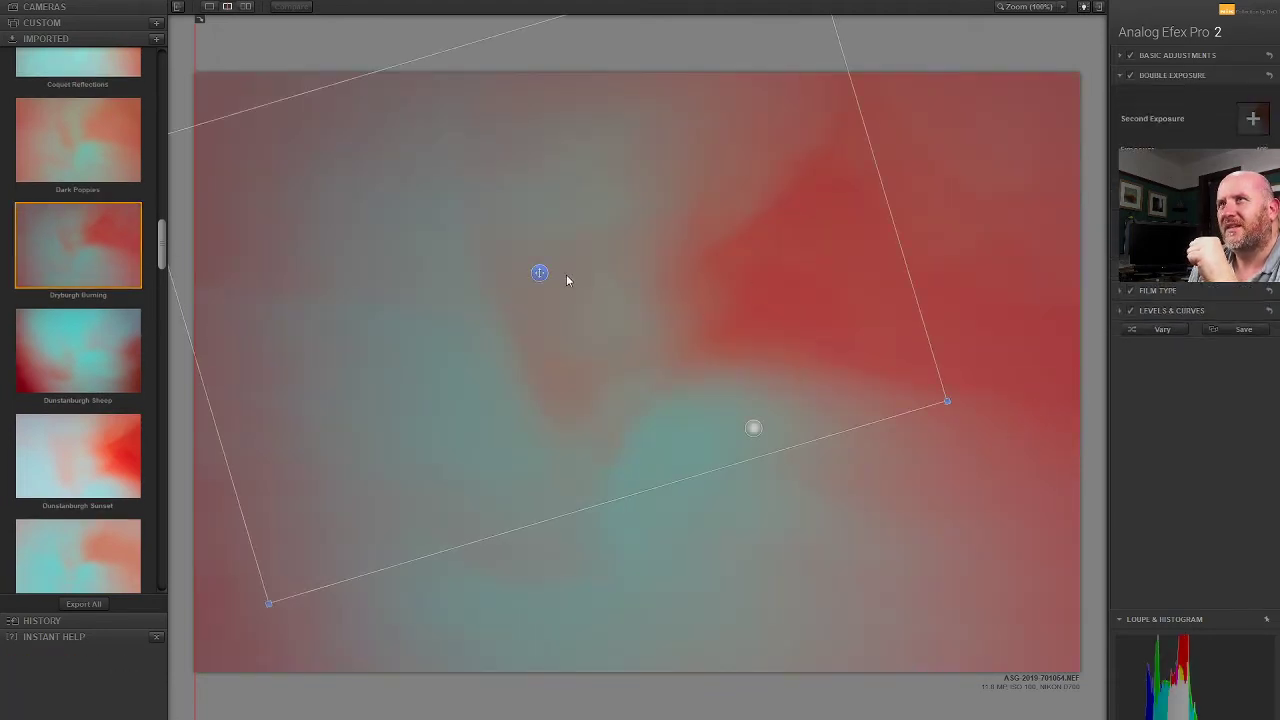
# Try repositioning and rotating the second exposure of the Double Exposure filter, and undo the Nik Collection layer
pyautogui.moveTo(542, 273); pyautogui.dragTo(671, 180)
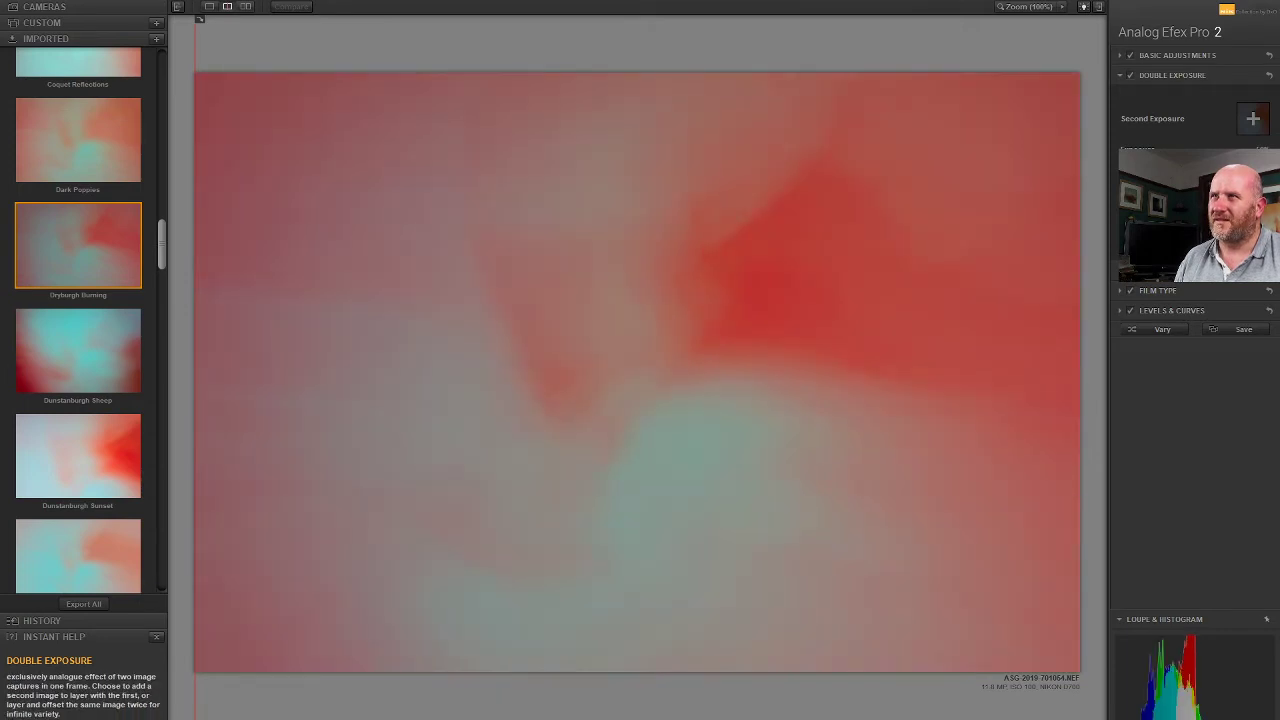
pyautogui.moveTo(785, 376)
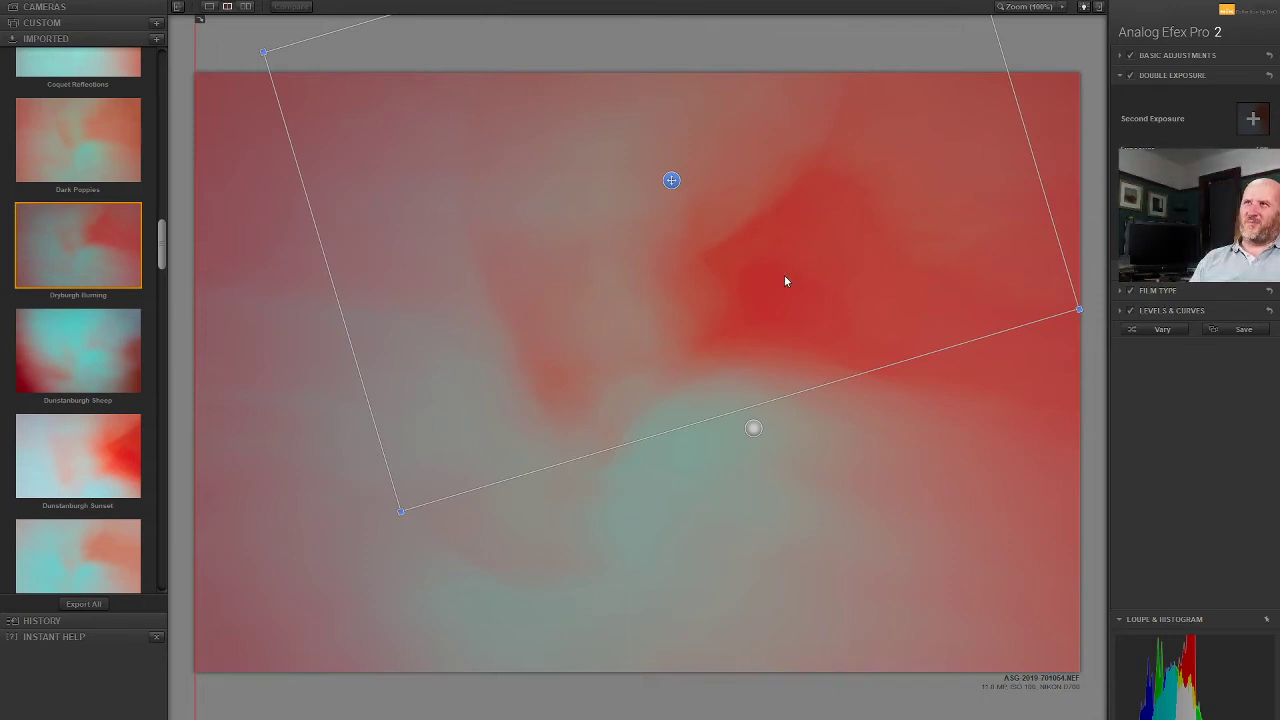
pyautogui.moveTo(671, 180); pyautogui.dragTo(477, 343)
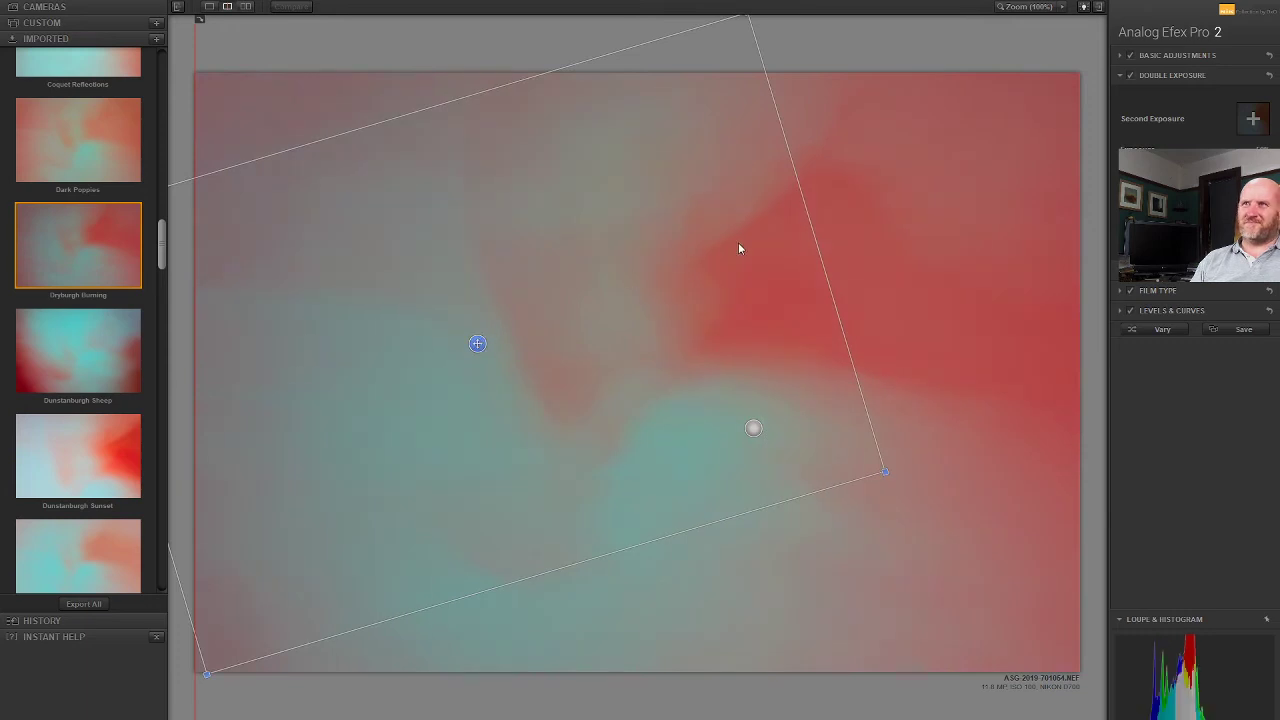
pyautogui.moveTo(822, 226); pyautogui.dragTo(235, 345)
pyautogui.moveTo(479, 345); pyautogui.dragTo(597, 502)
pyautogui.moveTo(1016, 275); pyautogui.dragTo(712, 39)
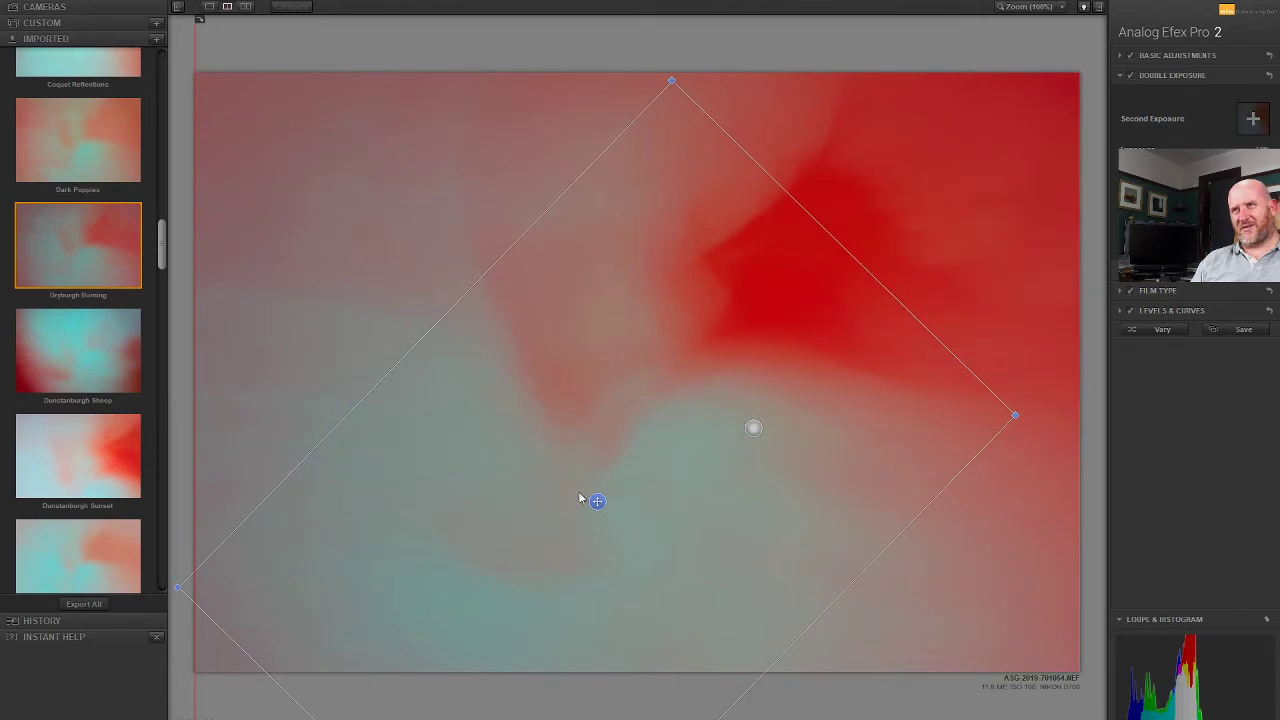
pyautogui.moveTo(597, 501); pyautogui.dragTo(598, 385)
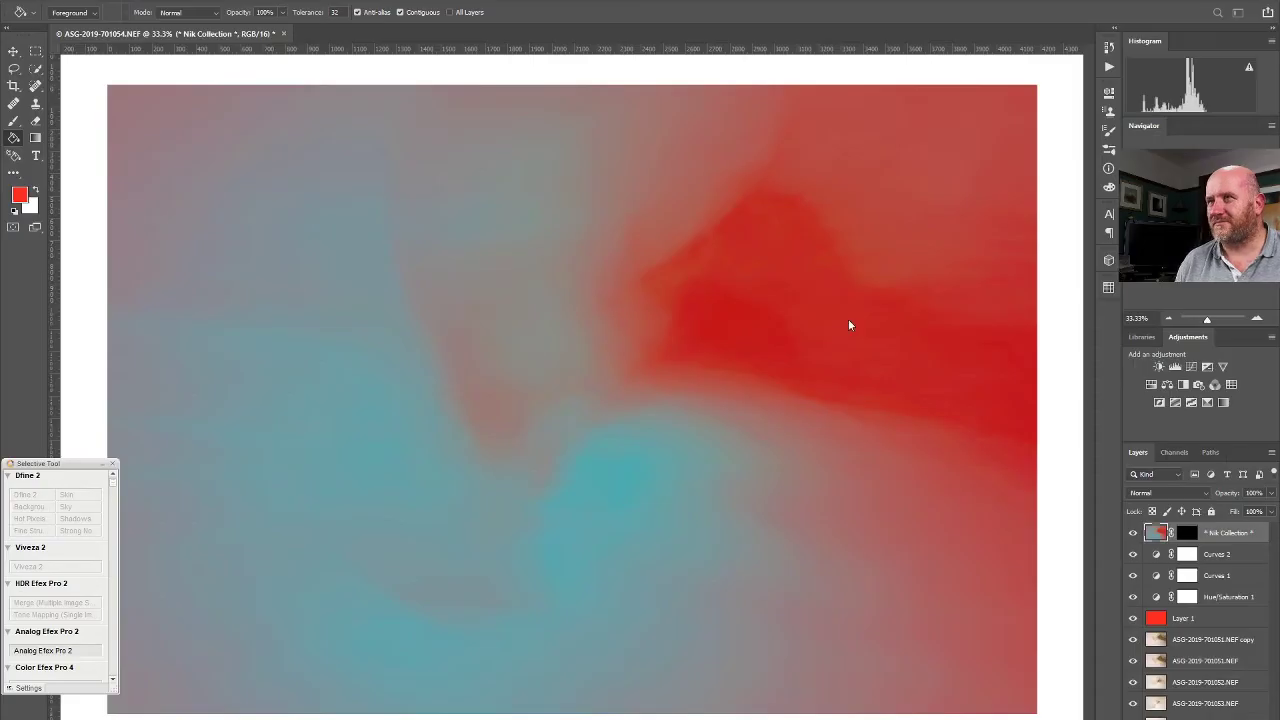
pyautogui.hotkey('ctrl', 'z')
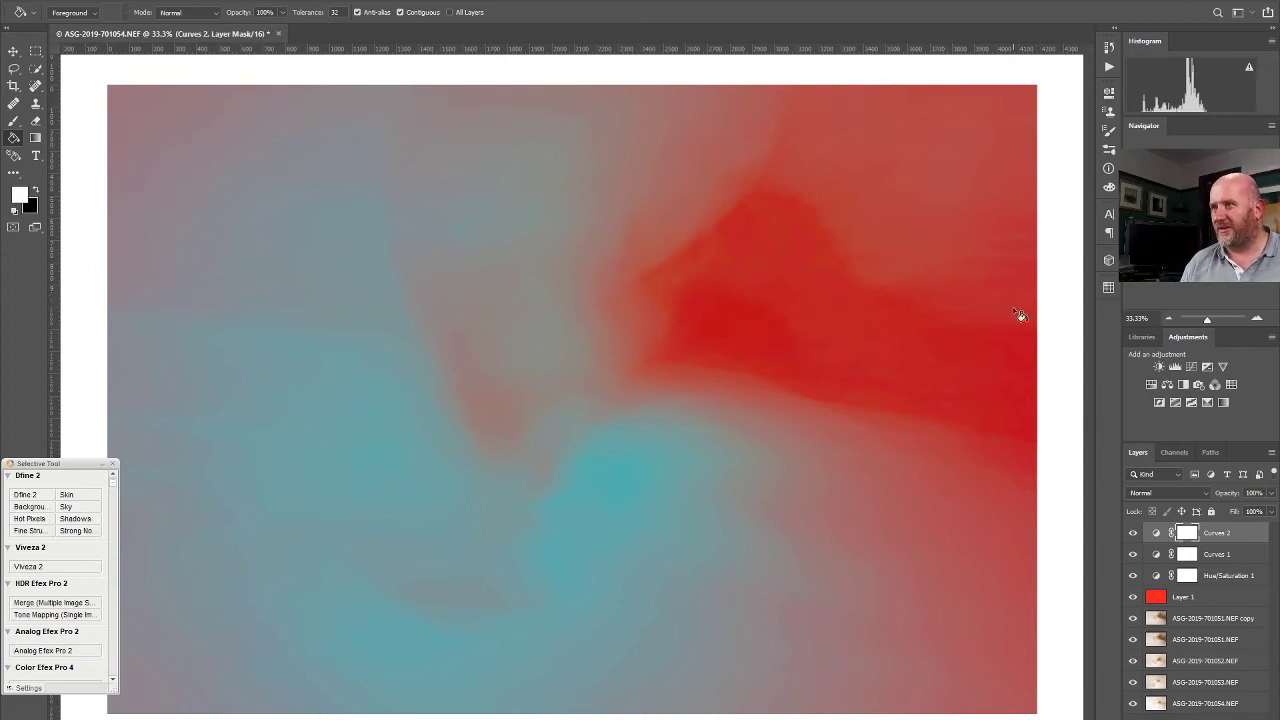
# Delete the red fill layer together with the Hue/Saturation layer and both Curves adjustment layers
pyautogui.keyDown('shift'); pyautogui.click(1230, 599); pyautogui.keyUp('shift')
pyautogui.keyDown('shift'); pyautogui.click(1230, 703); pyautogui.keyUp('shift')
pyautogui.moveTo(1230, 703); pyautogui.dragTo(1243, 710)
pyautogui.press('Delete')
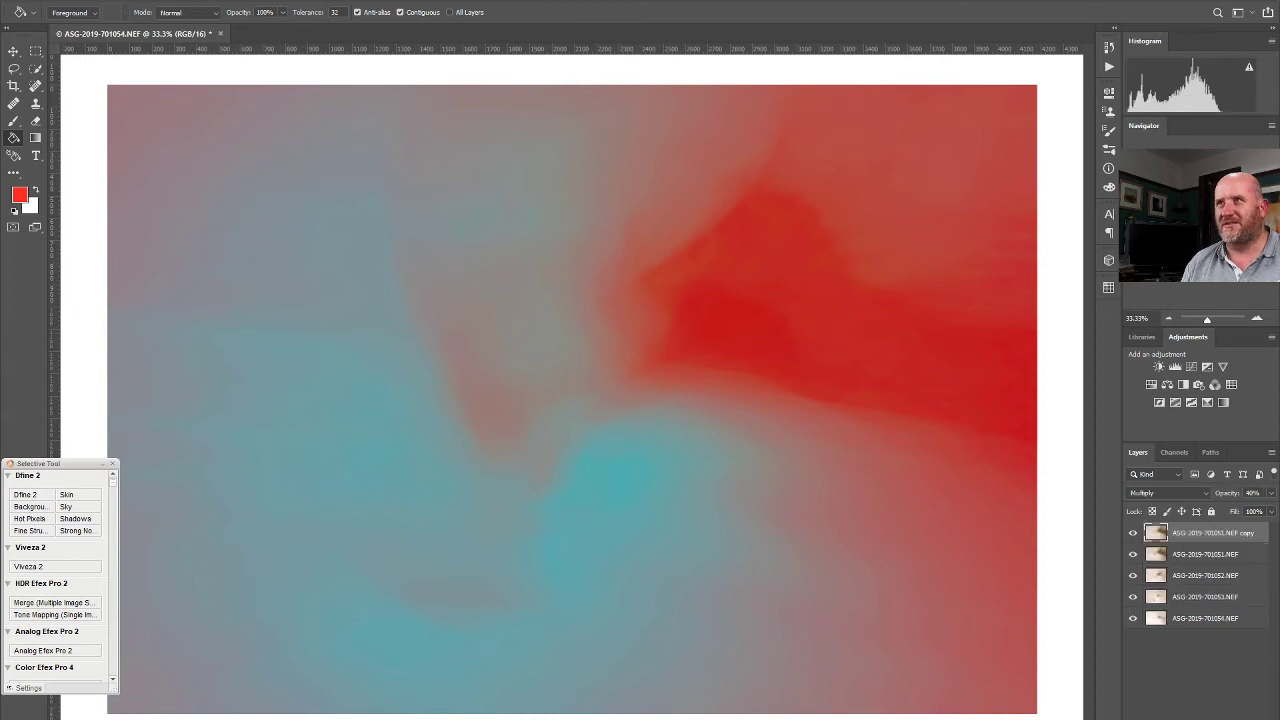
# Hide the ASG-2019-701051.NEF copy layer and toggle ASG-2019-701051.NEF off and on to compare its effect
pyautogui.click(1134, 536)
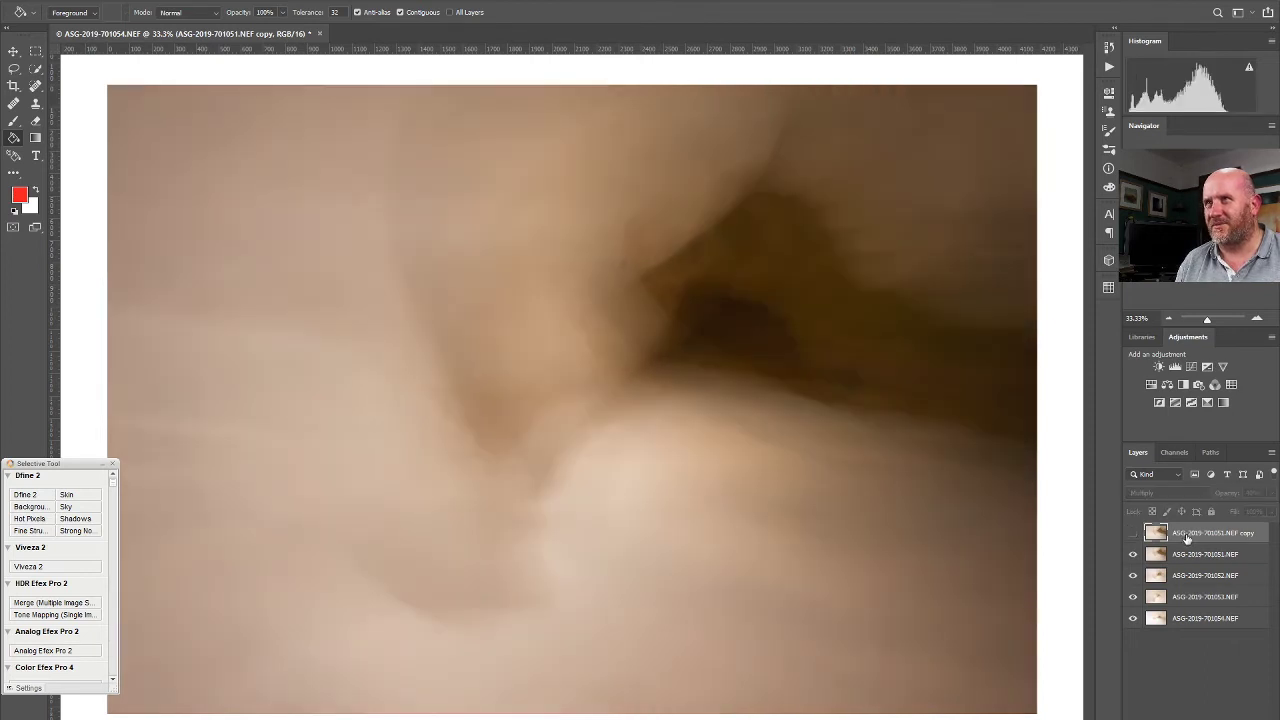
pyautogui.click(1133, 555)
pyautogui.click(1133, 555)
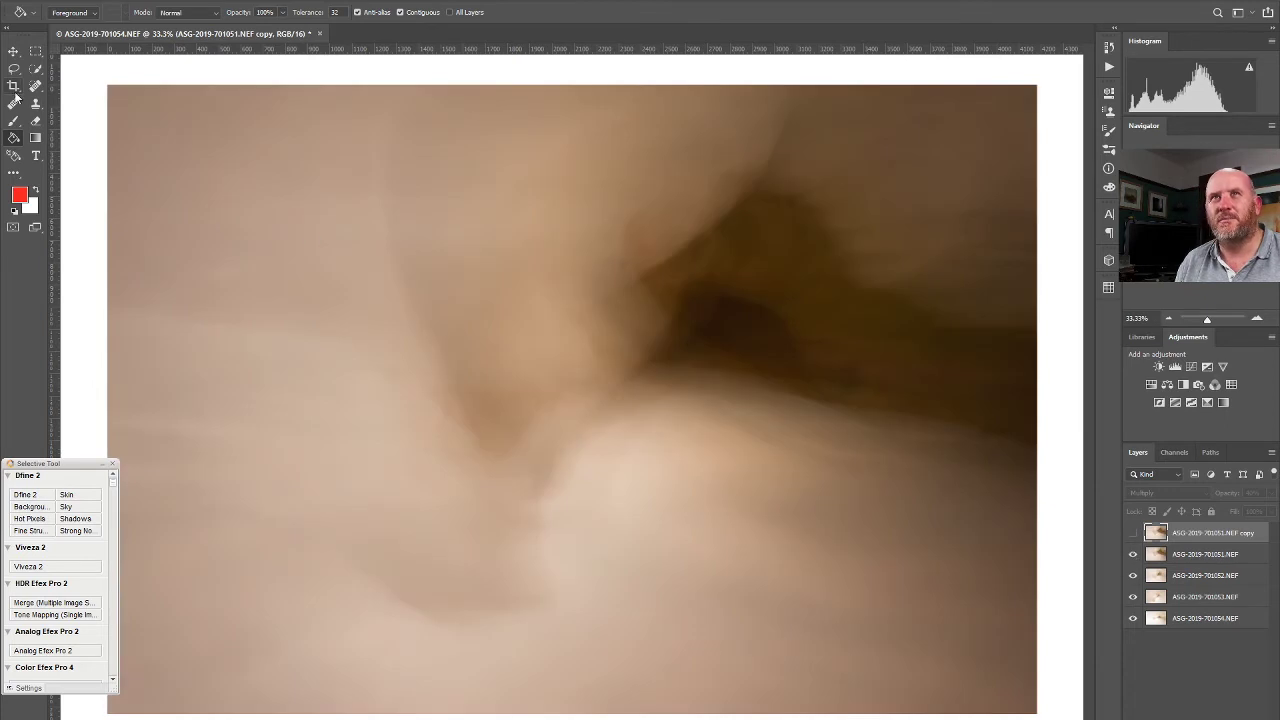
# Try shifting the ASG-2019-701051.NEF layer about 255 px left and 486 px down, and move it back near its starting position
pyautogui.click(13, 51)
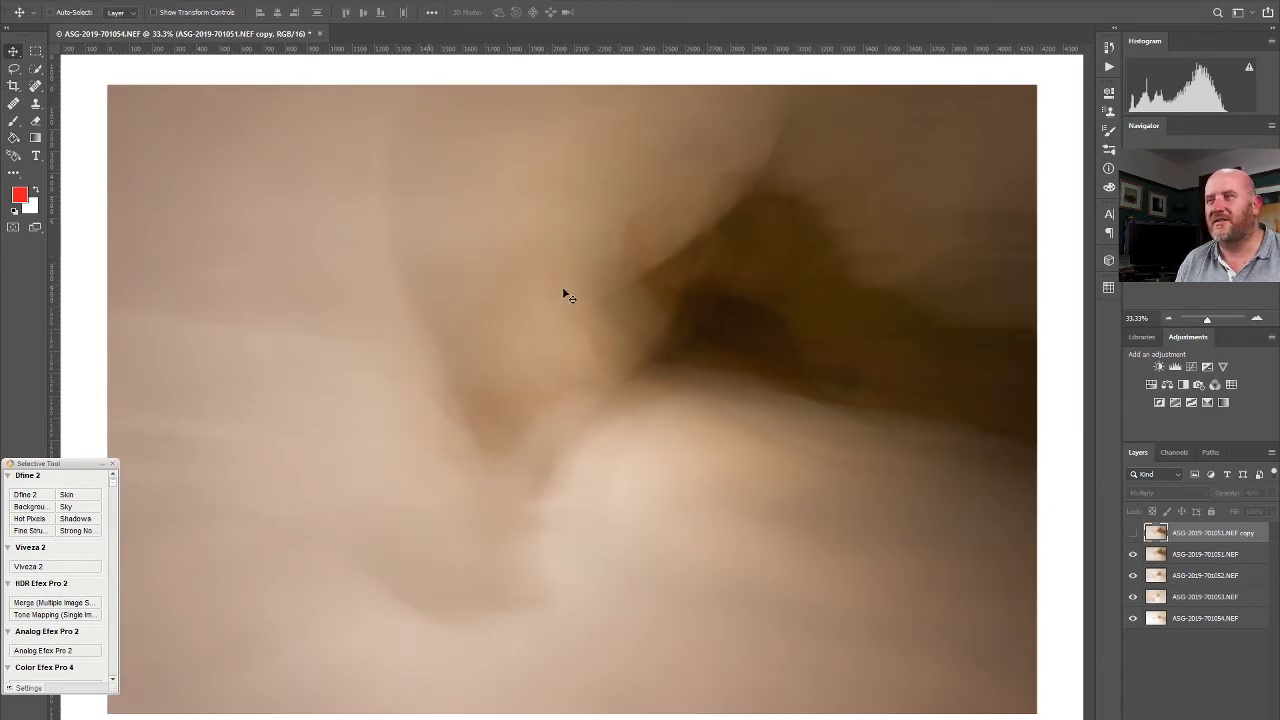
pyautogui.click(1185, 555)
pyautogui.moveTo(846, 357); pyautogui.dragTo(787, 460)
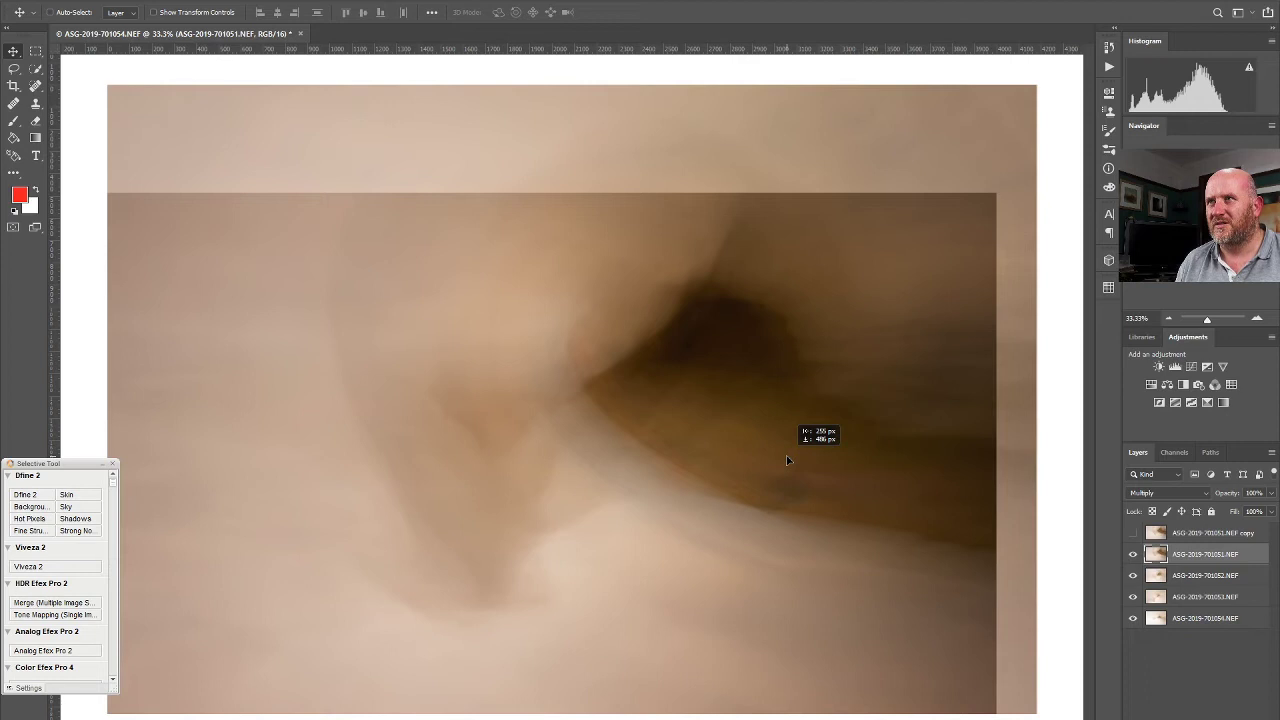
pyautogui.moveTo(786, 460); pyautogui.dragTo(823, 350)
# Toggle the visibility of the four original photo layers to compare what each contributes to the blend
pyautogui.click(1133, 555)
pyautogui.click(1133, 555)
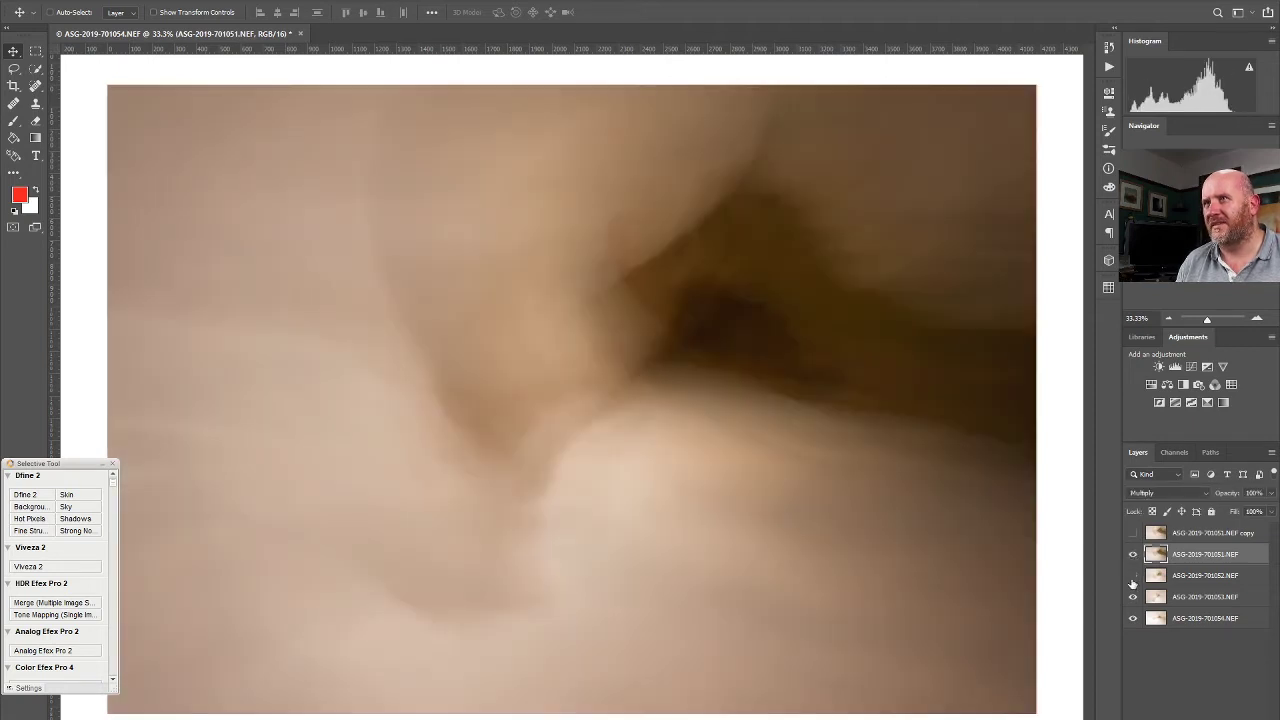
pyautogui.click(1133, 577)
pyautogui.click(1133, 577)
pyautogui.click(1133, 594)
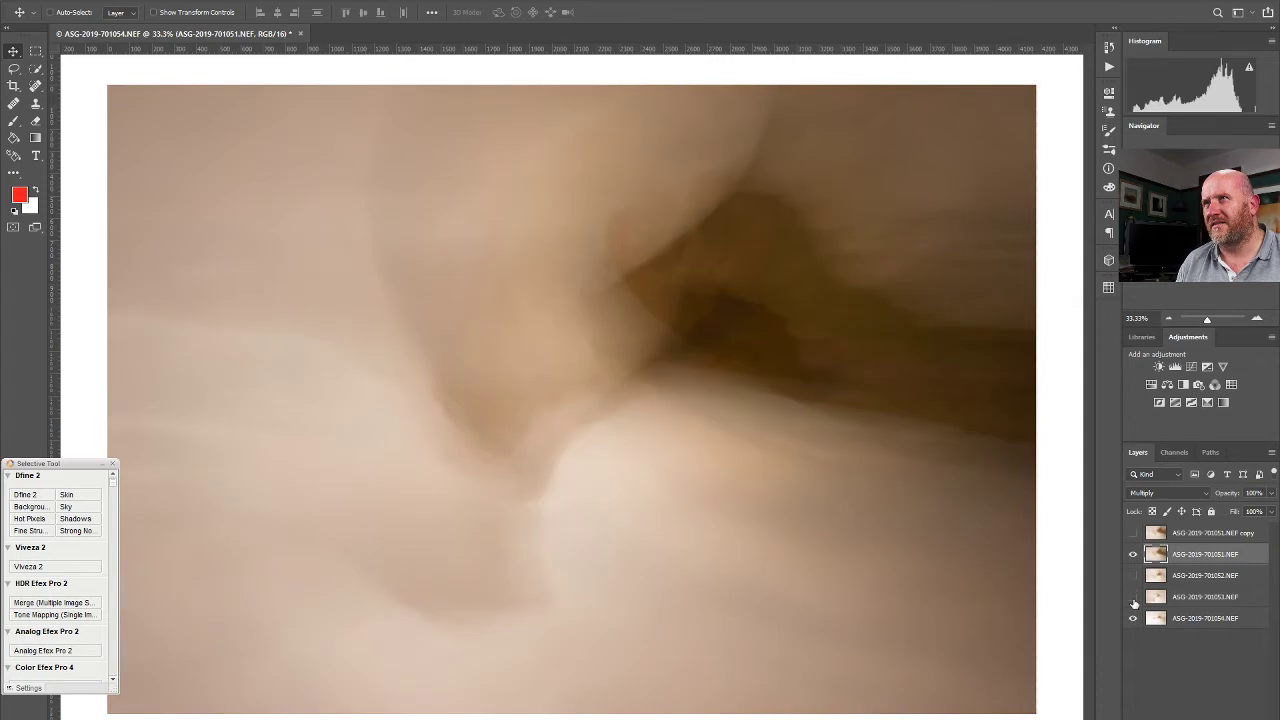
pyautogui.click(1133, 618)
pyautogui.click(1133, 618)
pyautogui.click(1133, 597)
pyautogui.click(1133, 576)
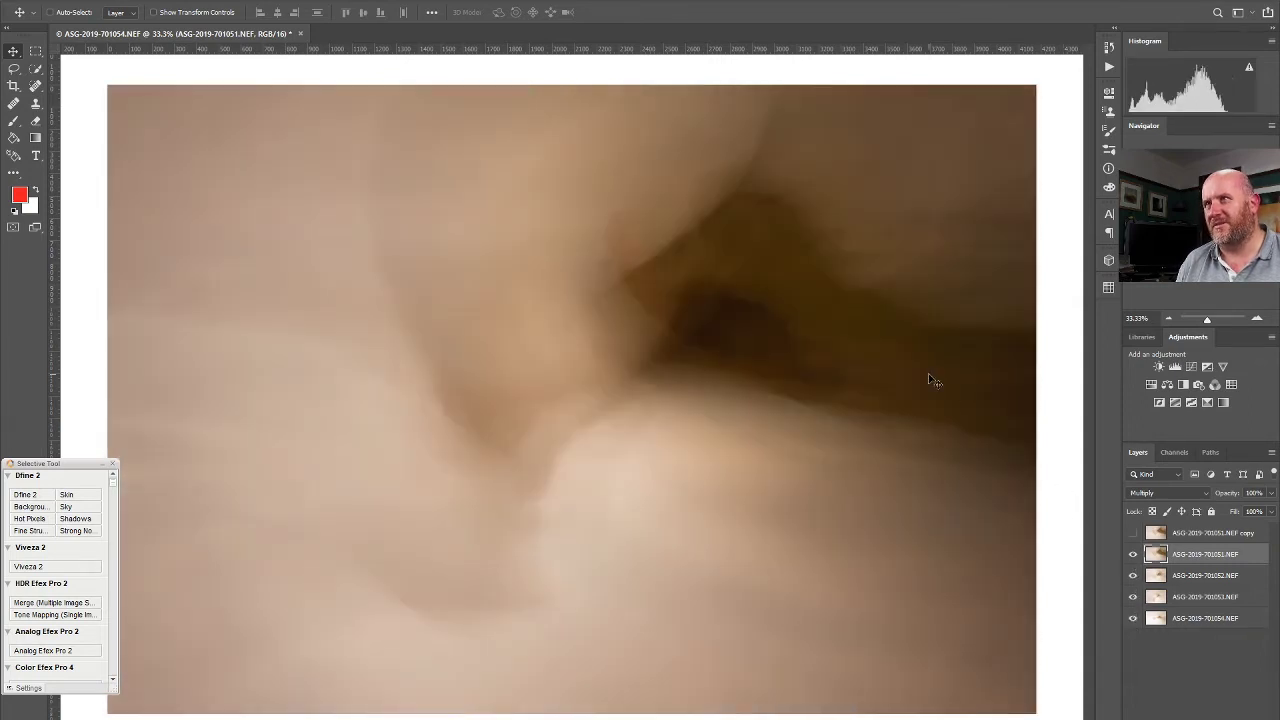
# Shift the ASG-2019-701051.NEF layer down and to the left so it sits offset from the other frames, and delete its hidden copy
pyautogui.moveTo(846, 426); pyautogui.dragTo(818, 513)
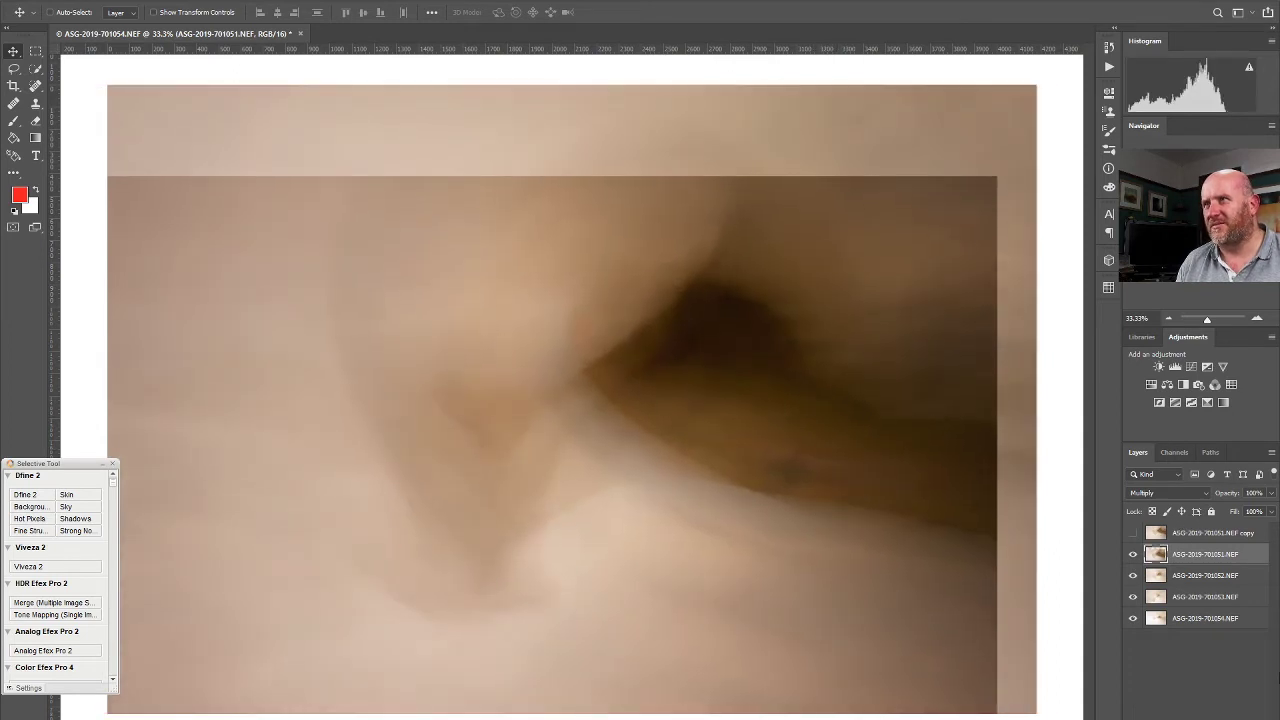
pyautogui.moveTo(1242, 533); pyautogui.dragTo(1255, 716)
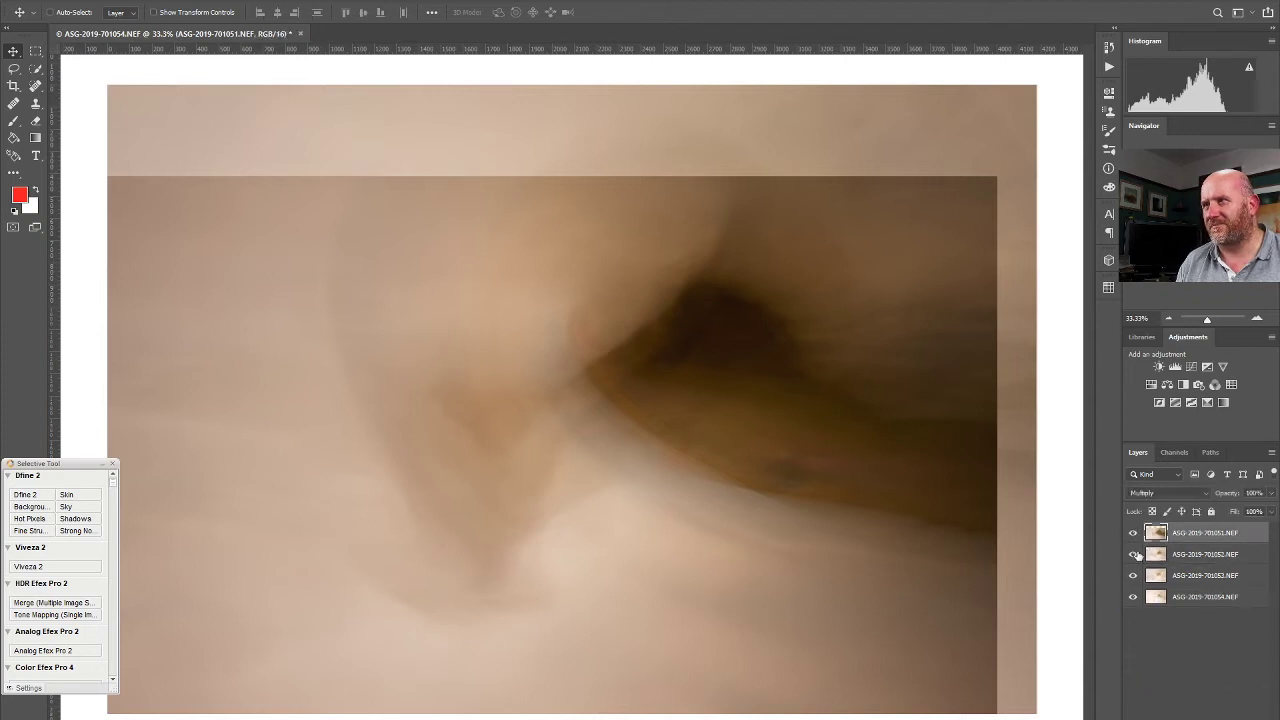
# Move the ASG-2019-701054.NEF layer to the top of the stack and duplicate it
pyautogui.click(1203, 597)
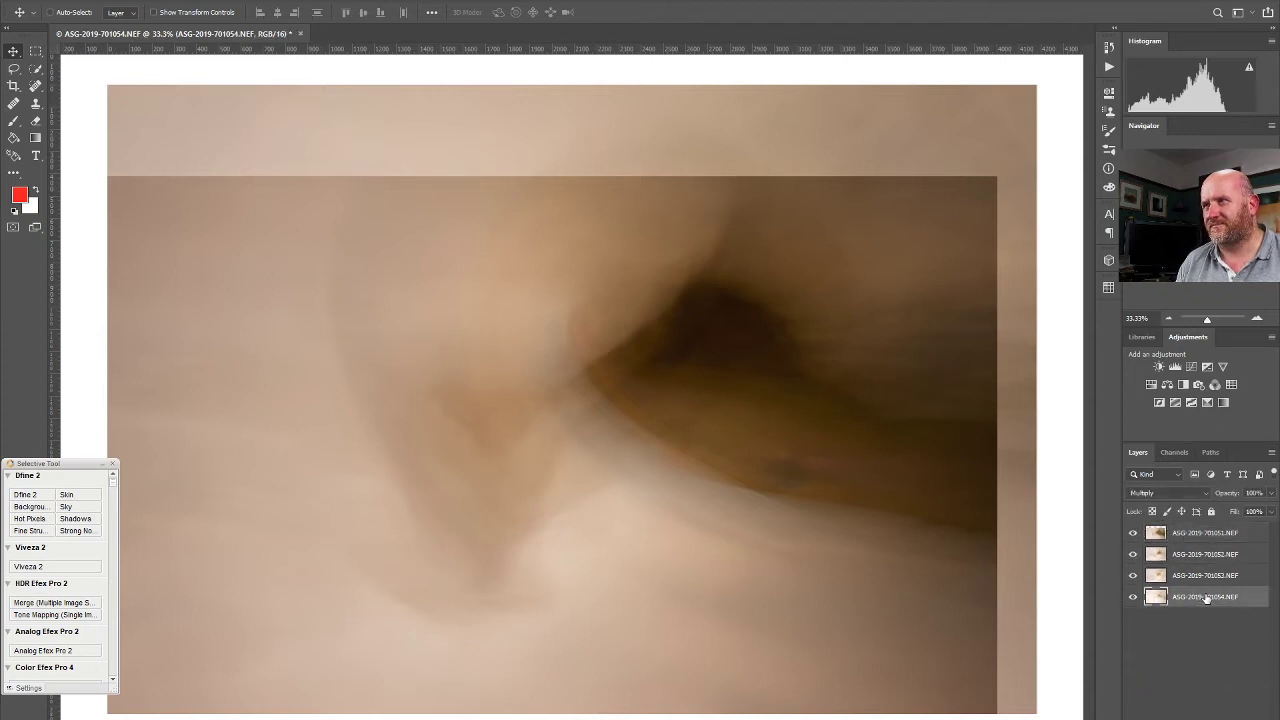
pyautogui.moveTo(1214, 510); pyautogui.dragTo(1210, 525)
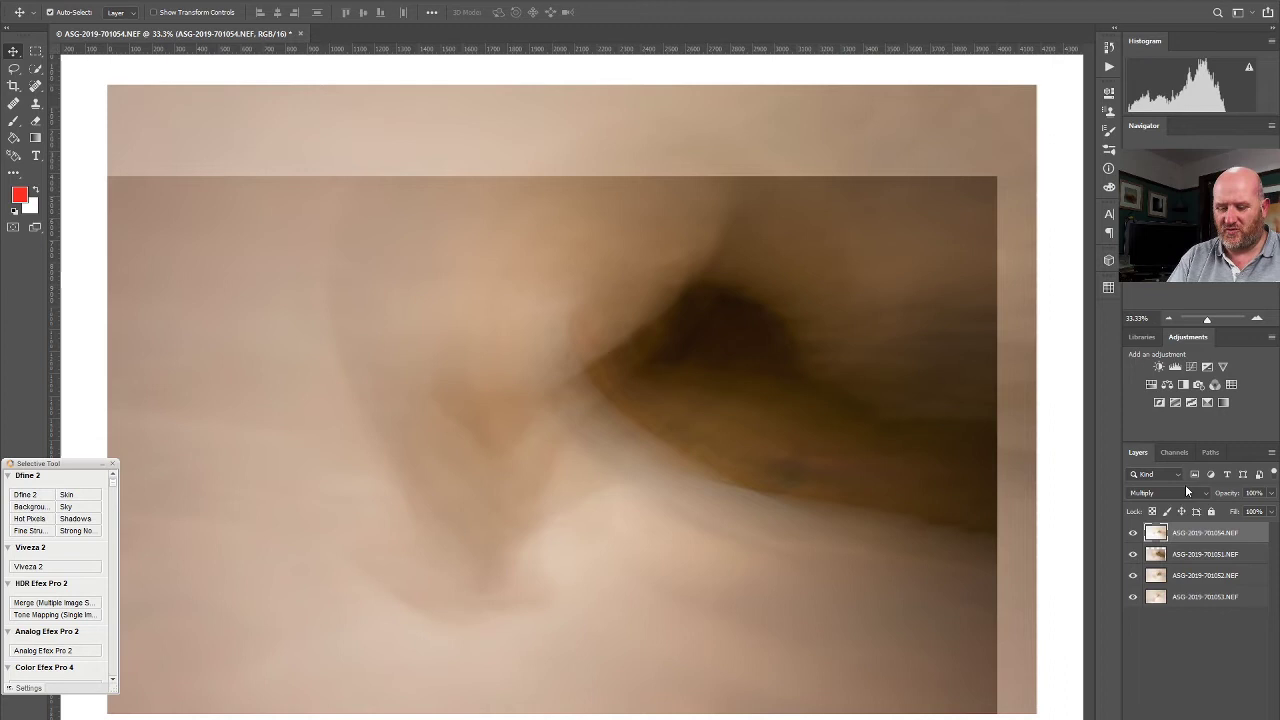
pyautogui.hotkey('ctrl', 'j')
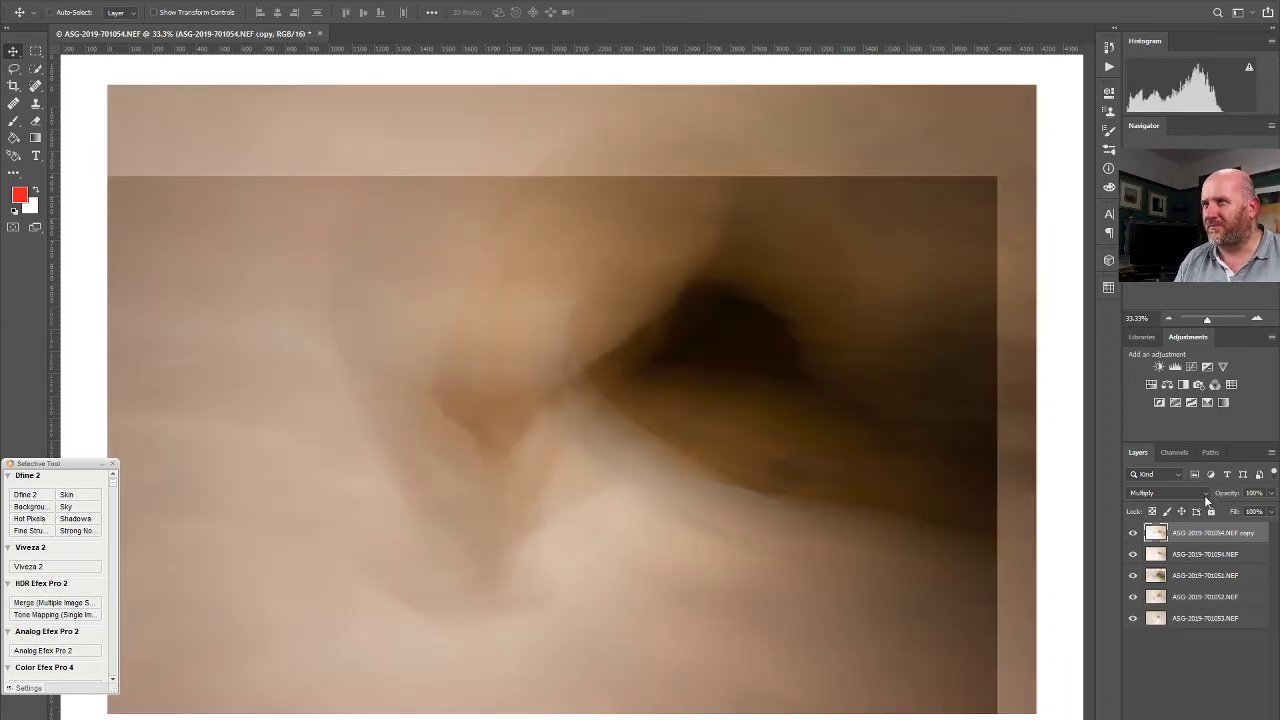
# Set the duplicated ASG-2019-701054.NEF copy layer to Soft Light blend mode at 46% opacity
pyautogui.click(1180, 499)
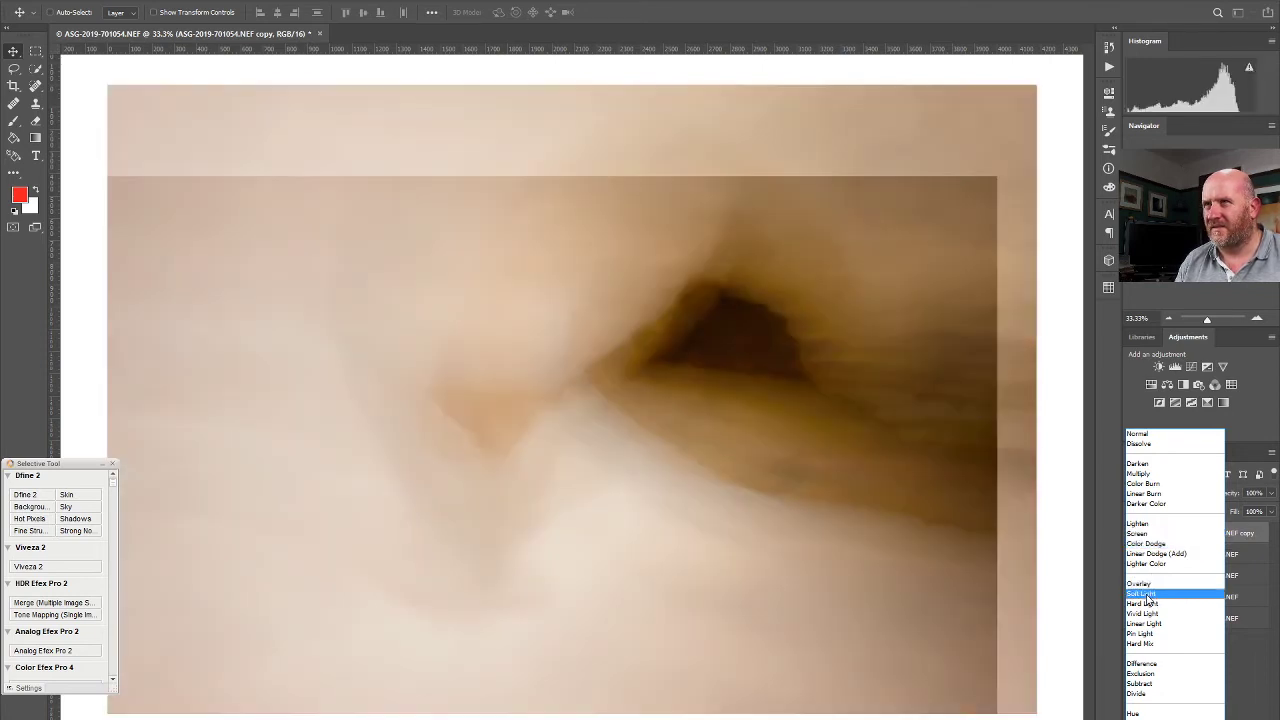
pyautogui.click(1147, 595)
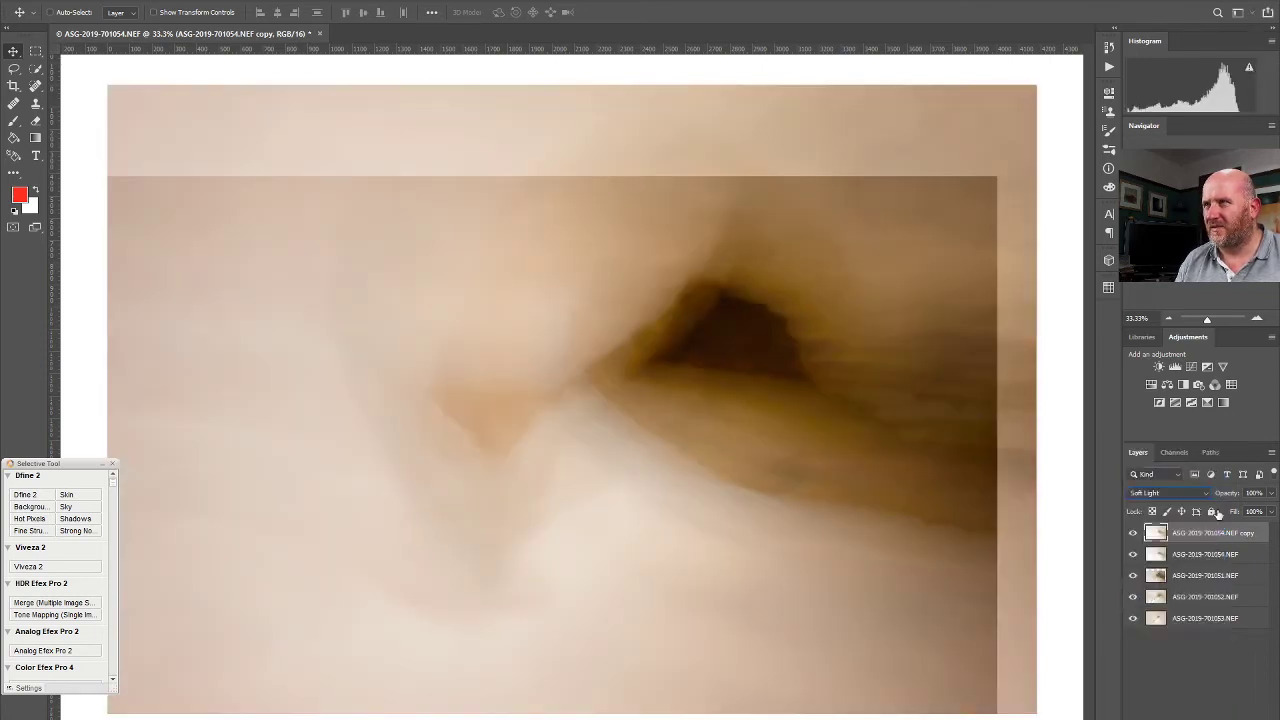
pyautogui.moveTo(1268, 510); pyautogui.dragTo(1233, 513)
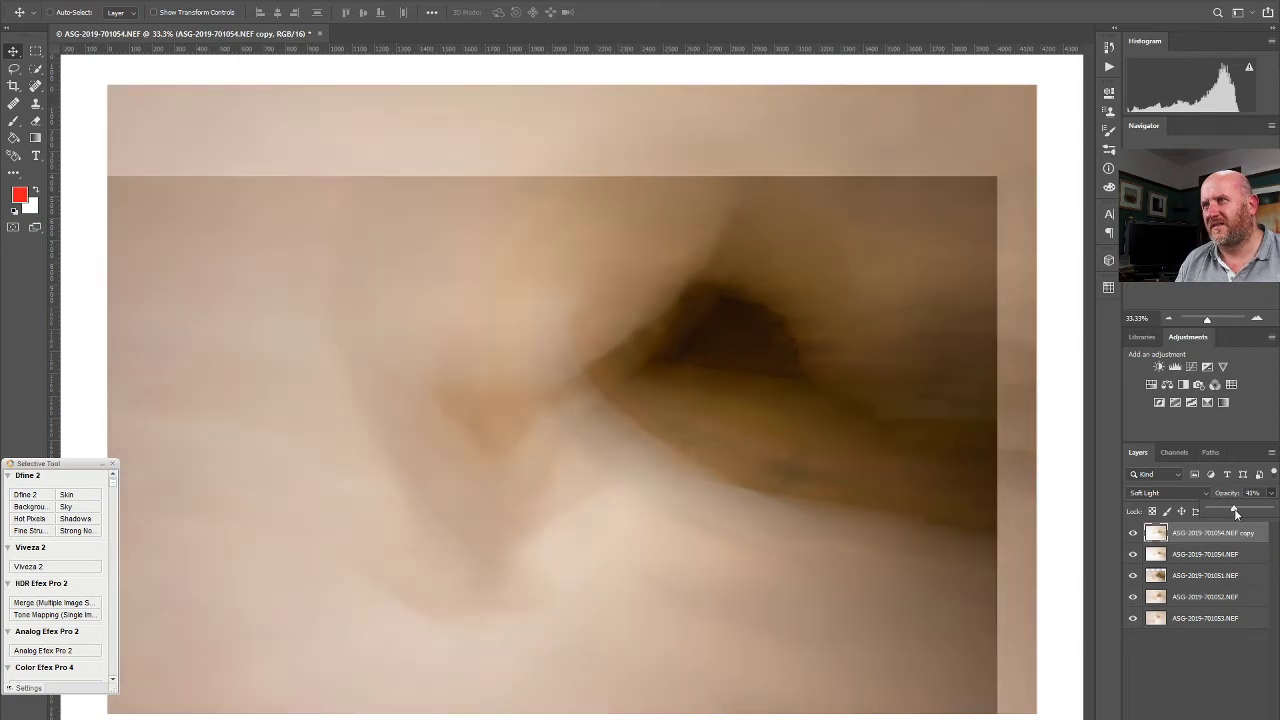
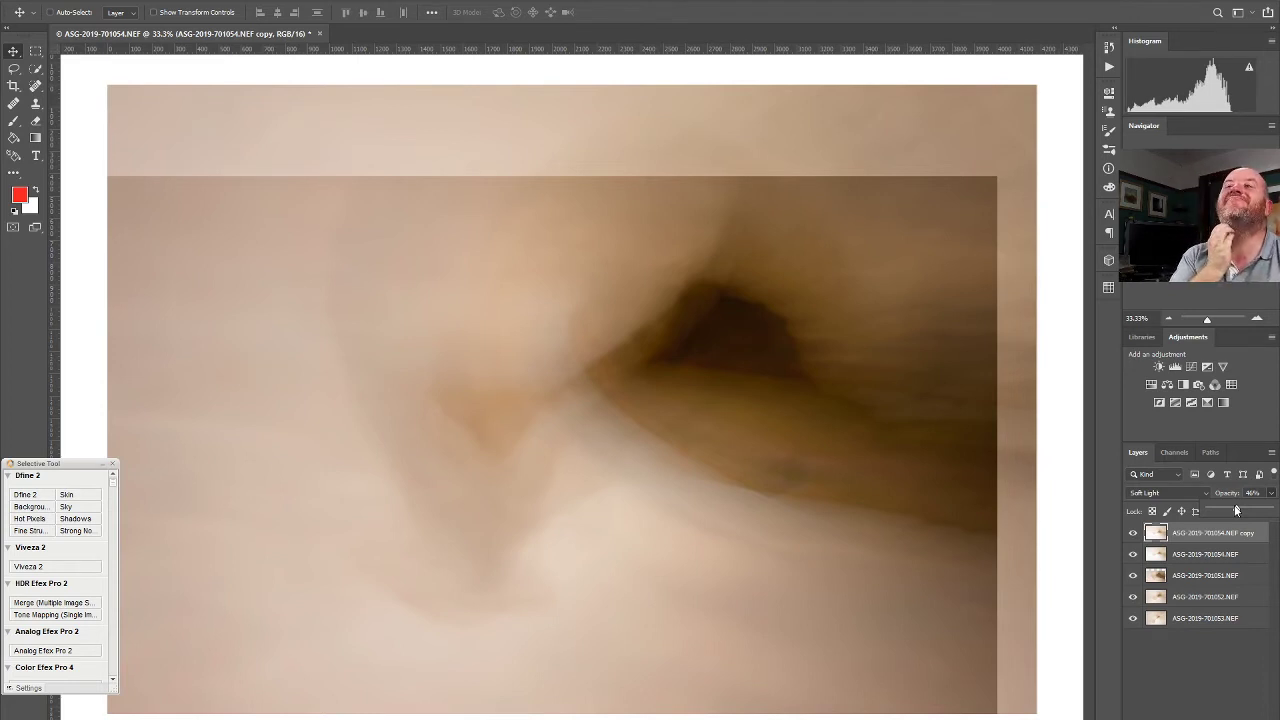
pyautogui.click(1182, 662)
pyautogui.click(1214, 534)
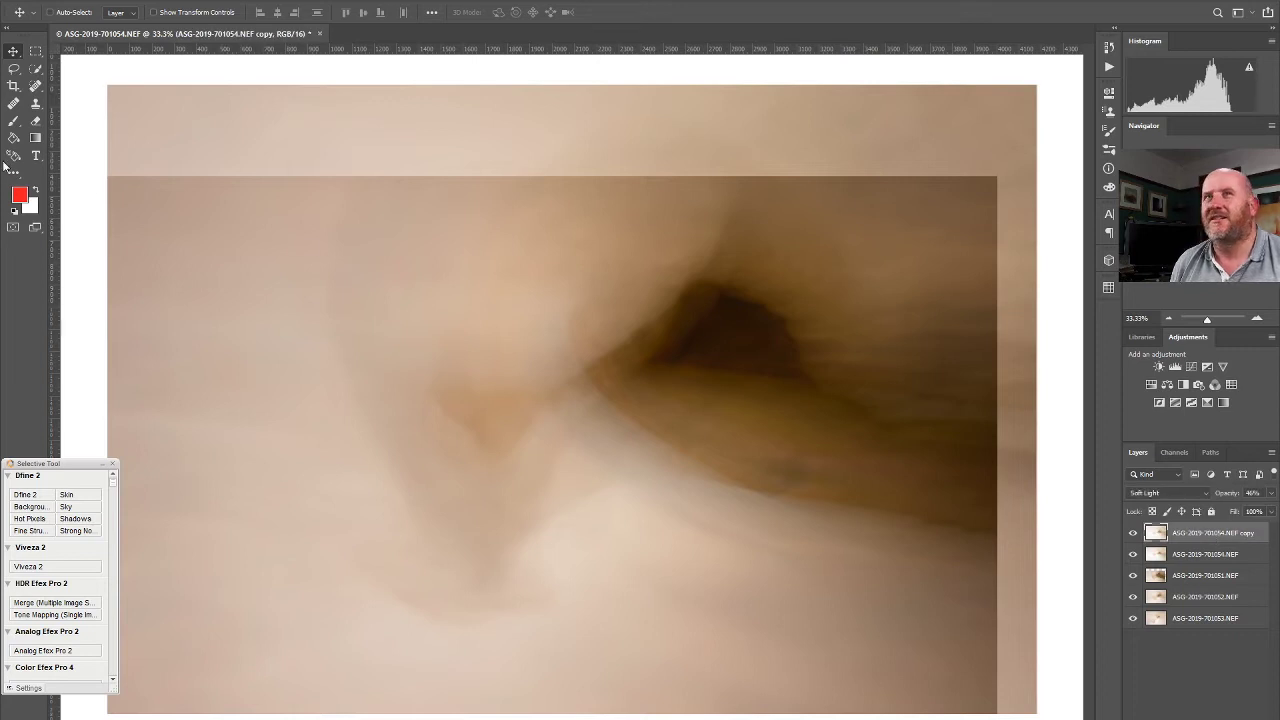
# Add a layer mask to ASG-2019-701051.NEF and fade out its hard upper and side edges with black-to-white Multiply gradients
pyautogui.click(35, 137)
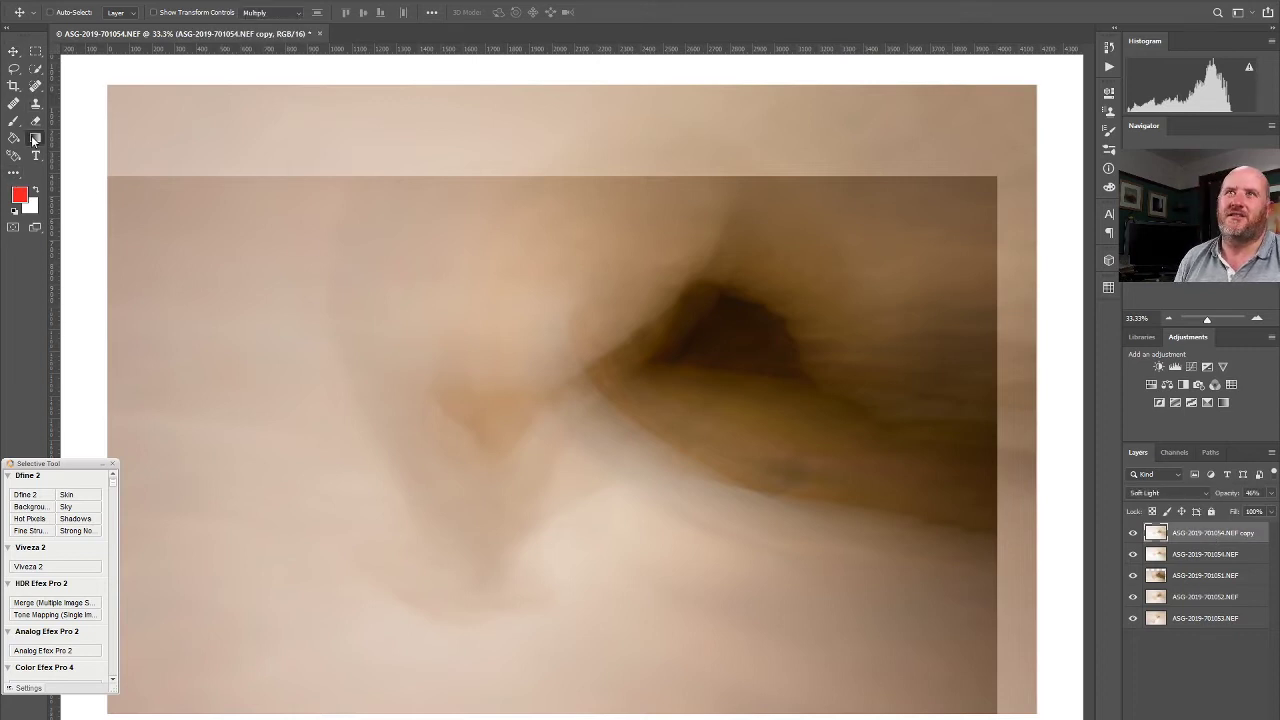
pyautogui.click(1190, 575)
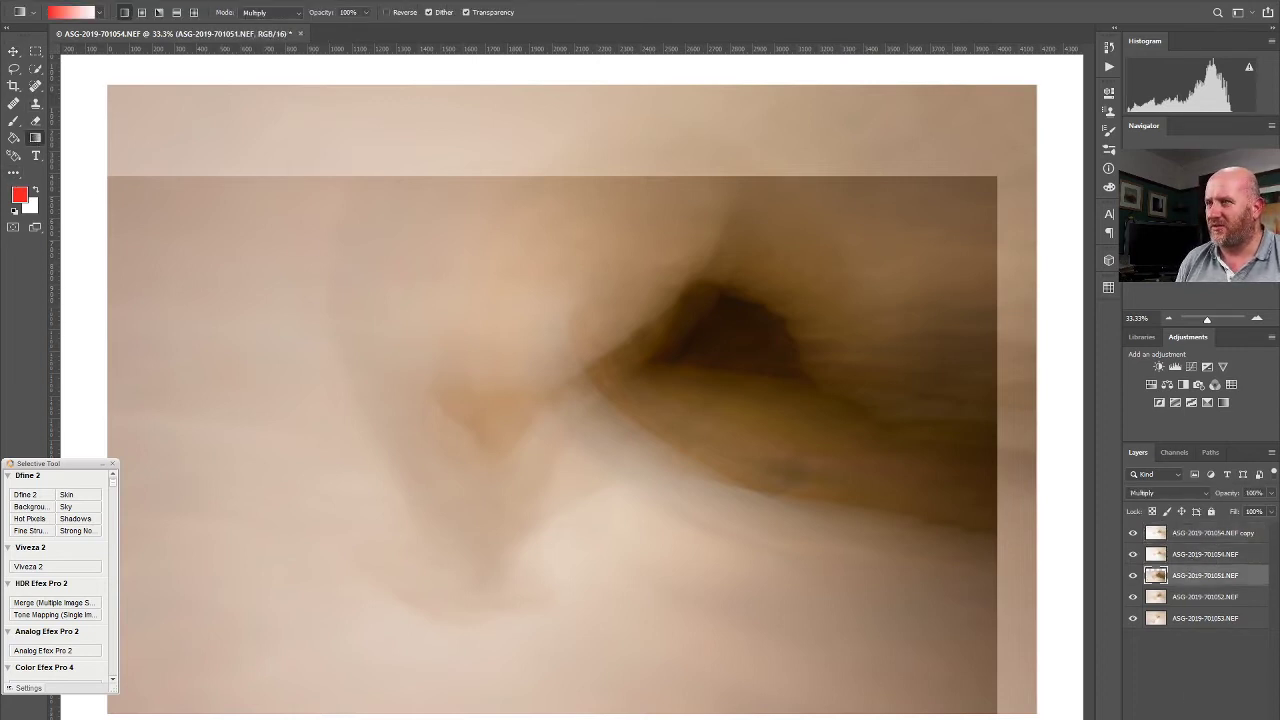
pyautogui.click(1187, 718)
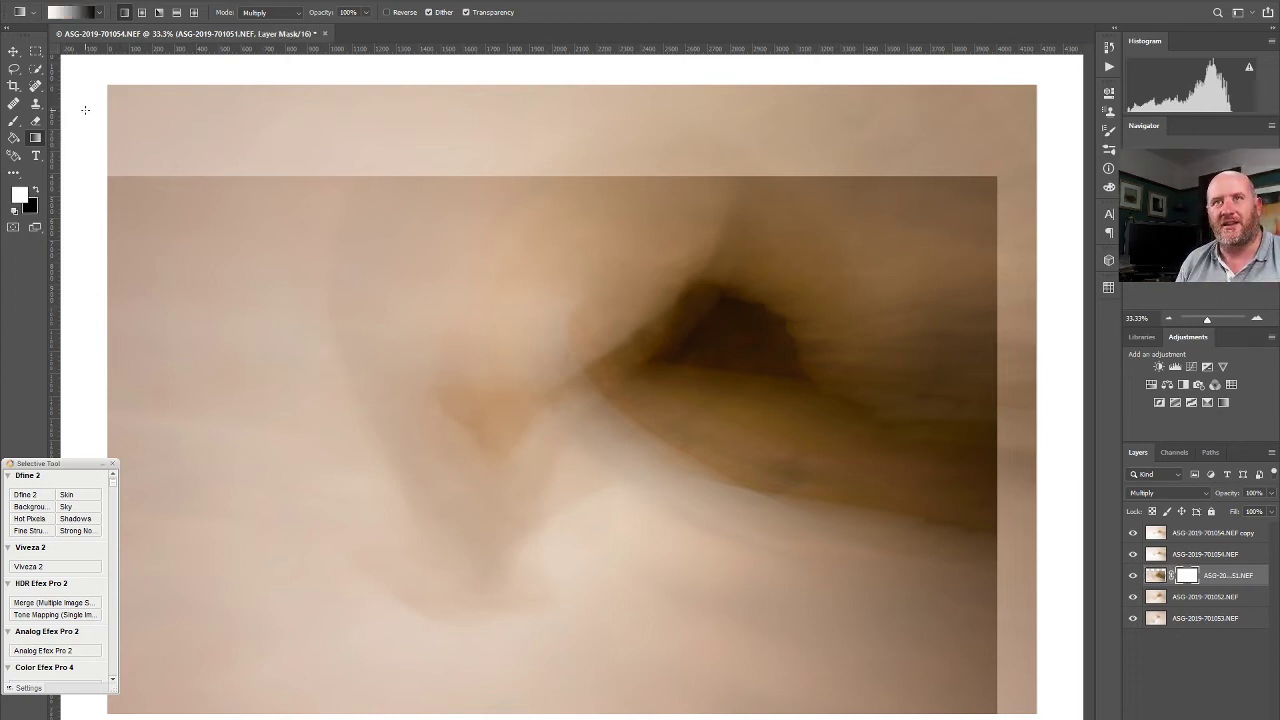
pyautogui.moveTo(347, 227); pyautogui.dragTo(408, 100)
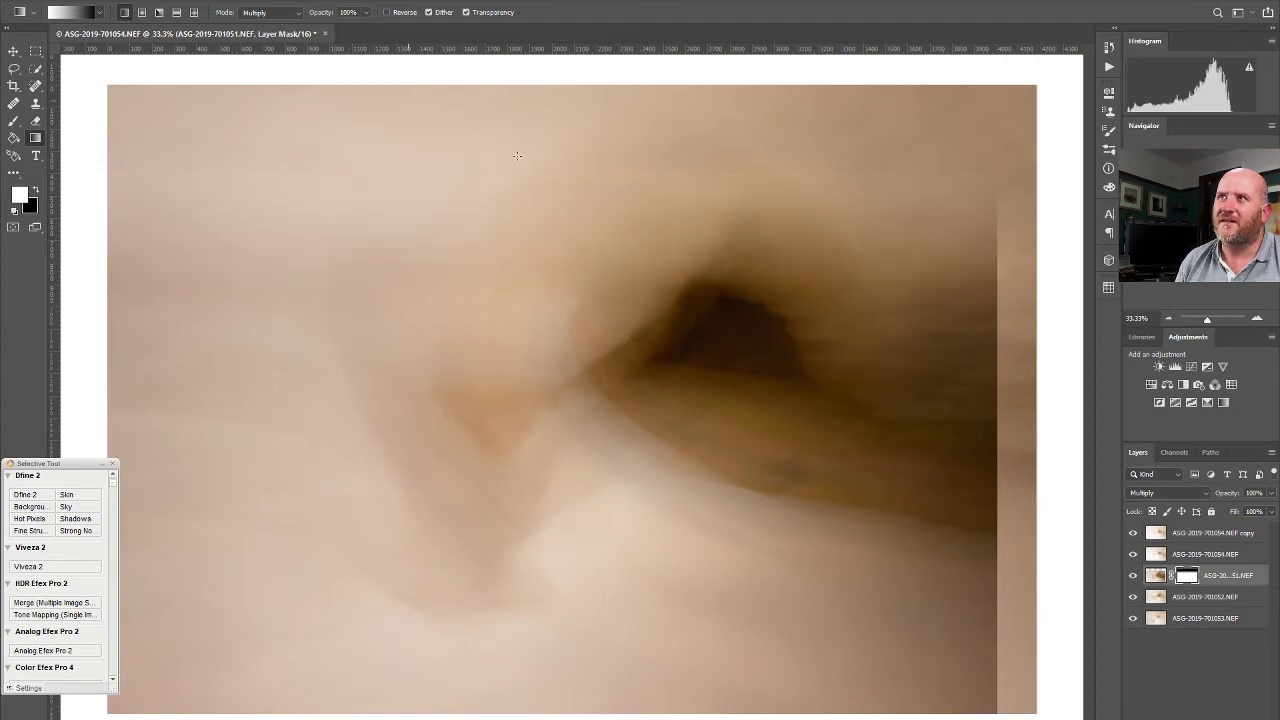
pyautogui.moveTo(801, 429); pyautogui.dragTo(995, 428)
pyautogui.moveTo(720, 392); pyautogui.dragTo(861, 216)
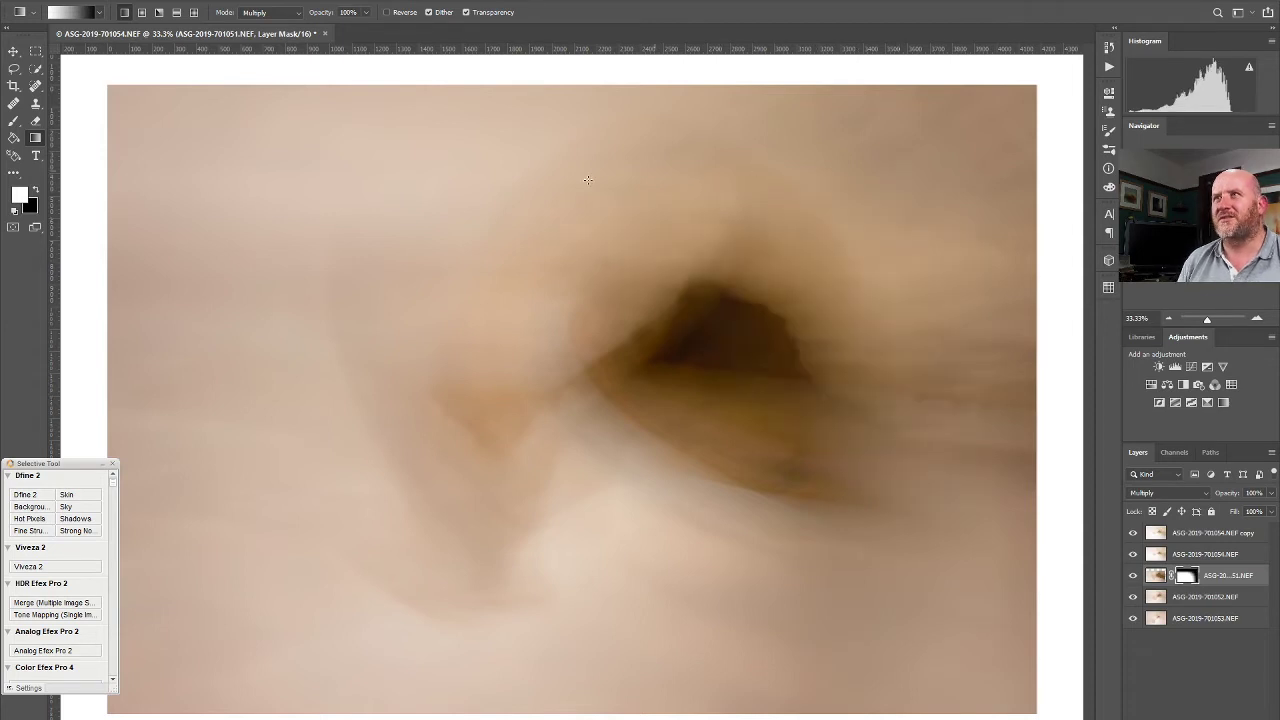
pyautogui.moveTo(451, 425); pyautogui.dragTo(116, 123)
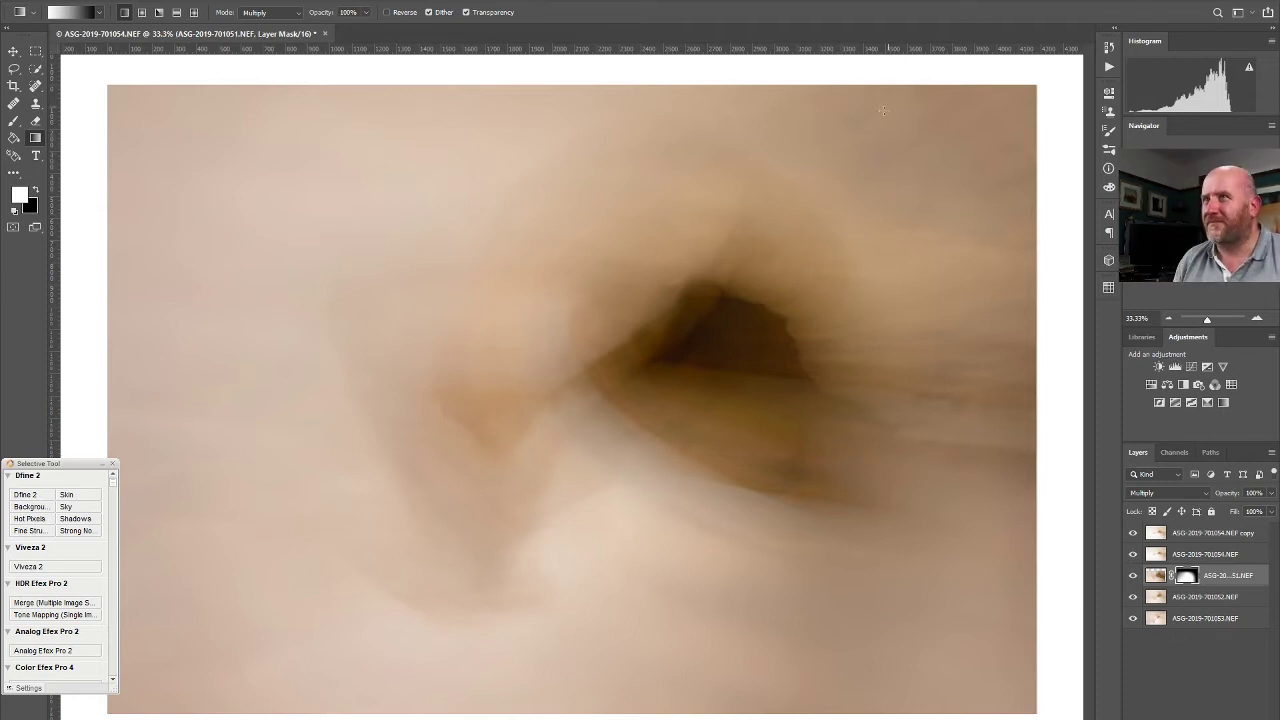
# Toggle the visibility of both ASG-2019-701054.NEF layers and the masked ASG-2019-701051.NEF layer to compare what each contributes
pyautogui.click(1133, 533)
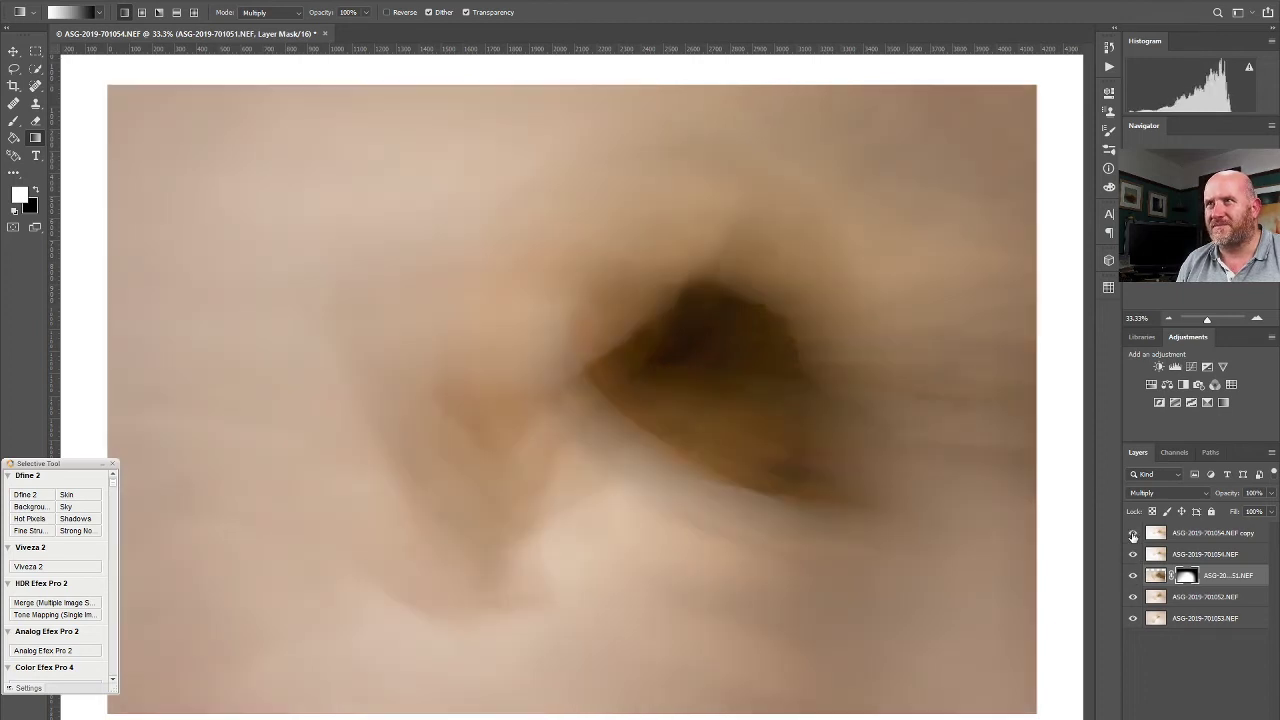
pyautogui.click(1133, 533)
pyautogui.click(1133, 554)
pyautogui.click(1133, 554)
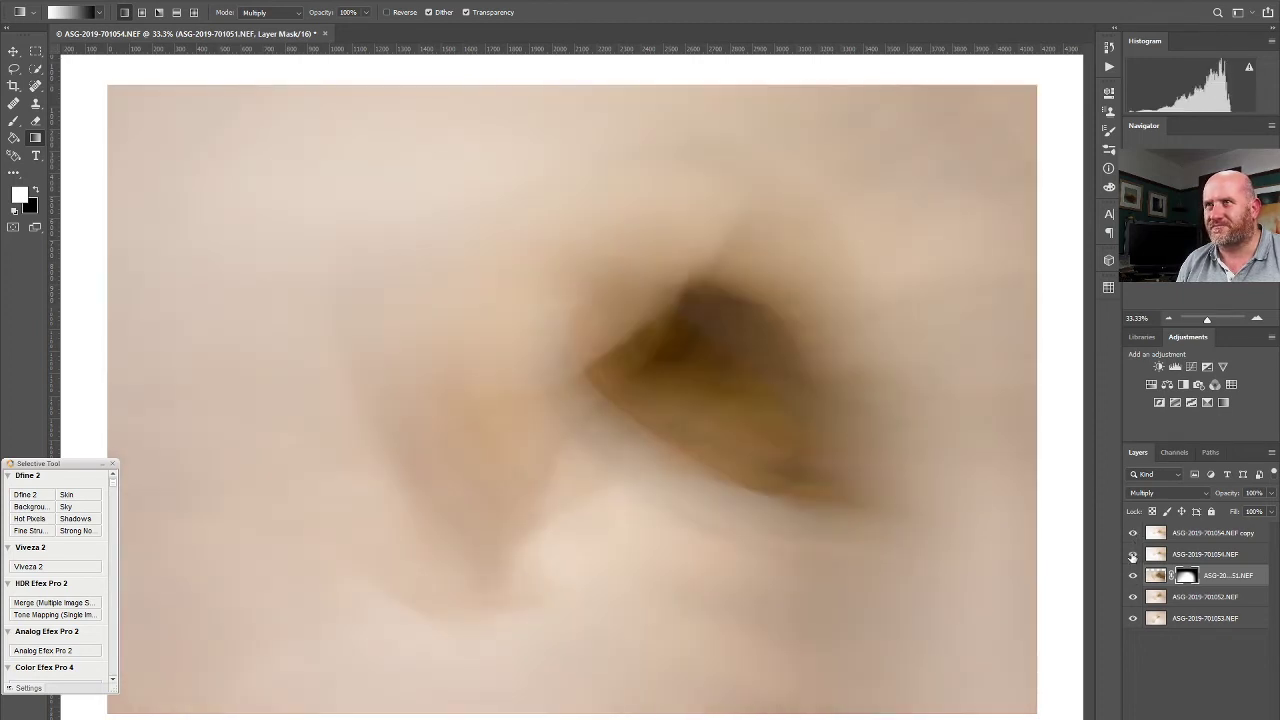
pyautogui.click(1133, 554)
pyautogui.click(1133, 554)
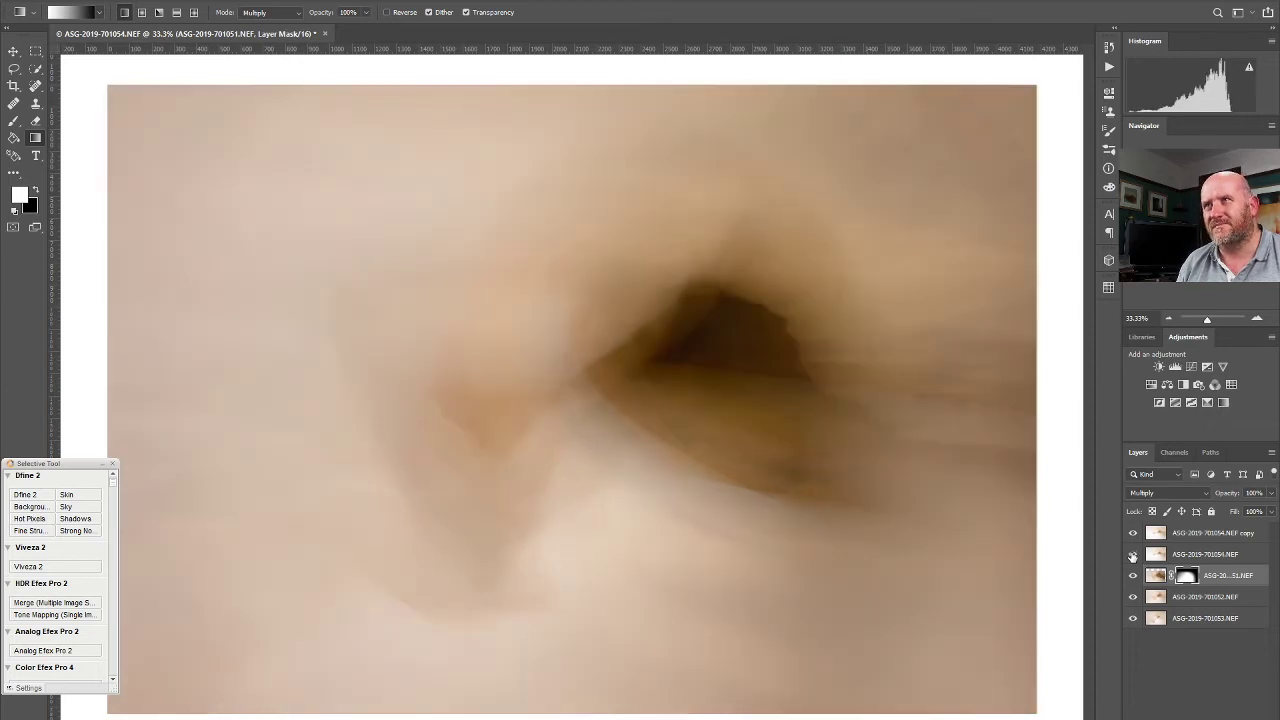
pyautogui.click(1133, 576)
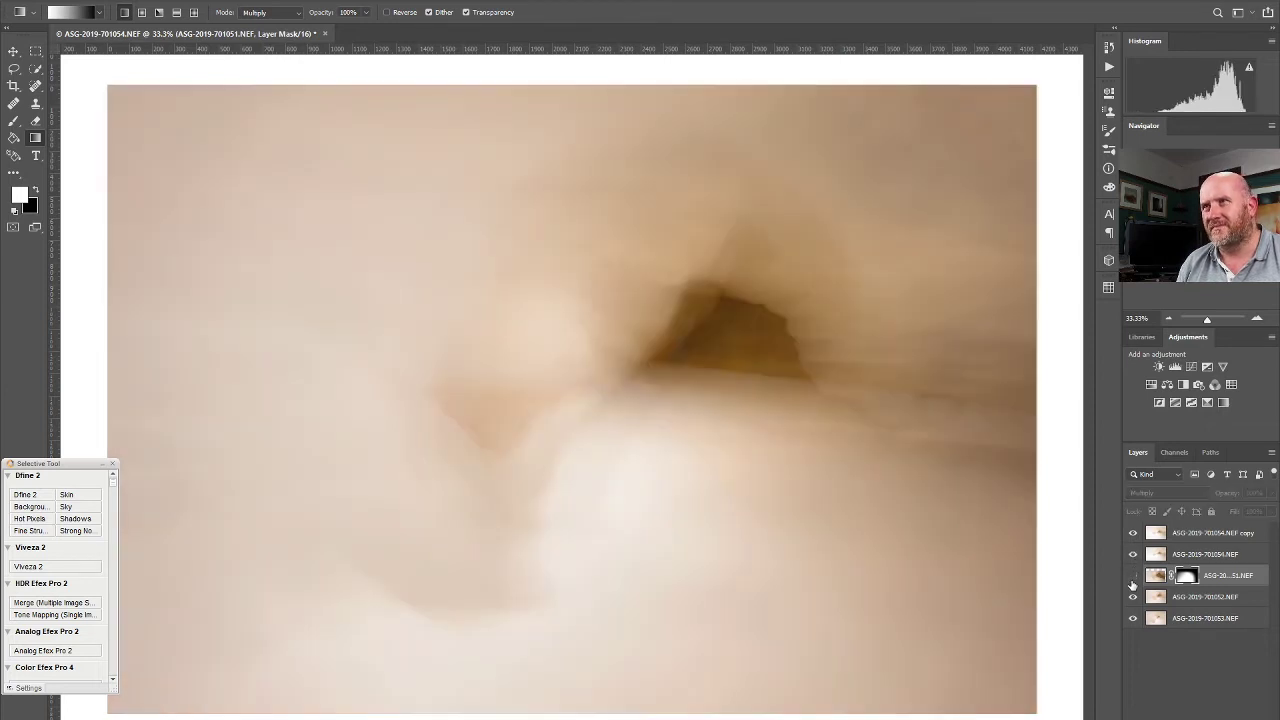
pyautogui.click(1133, 576)
# Free-transform the ASG-2019-701051.NEF image, rotating it about 9.8° counterclockwise and shifting it slightly down
pyautogui.click(1156, 576)
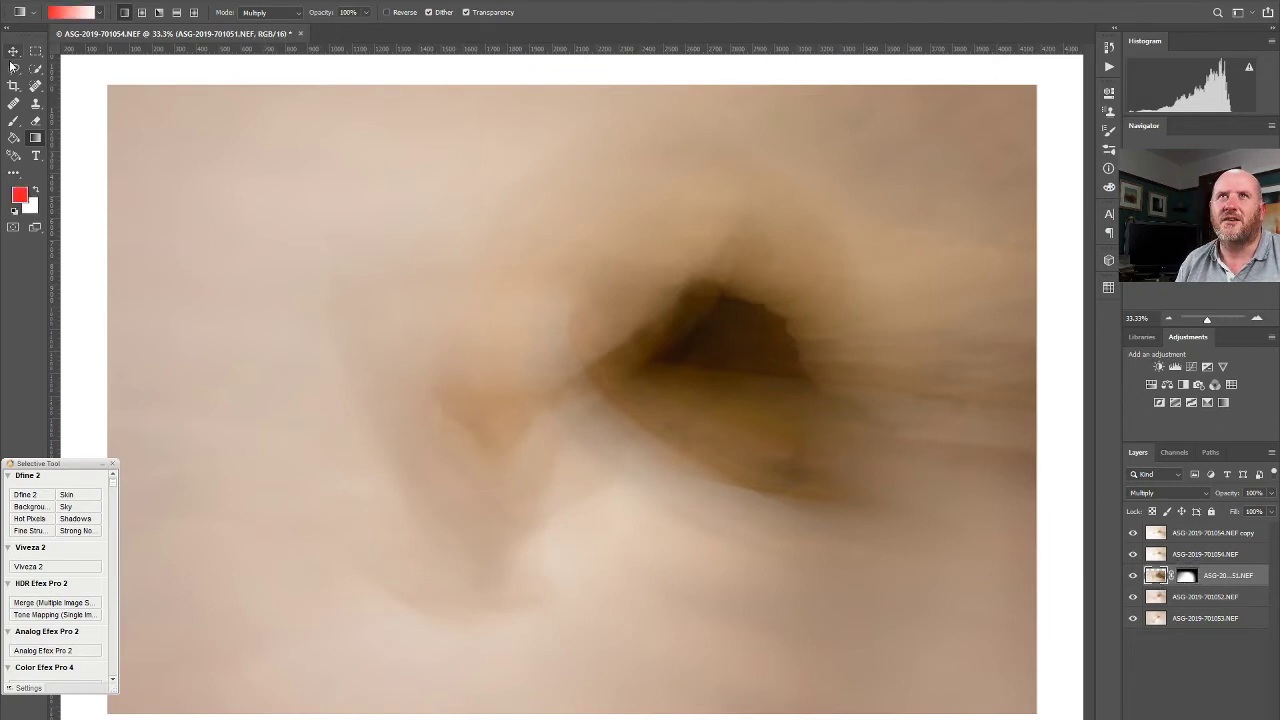
pyautogui.click(65, 0)
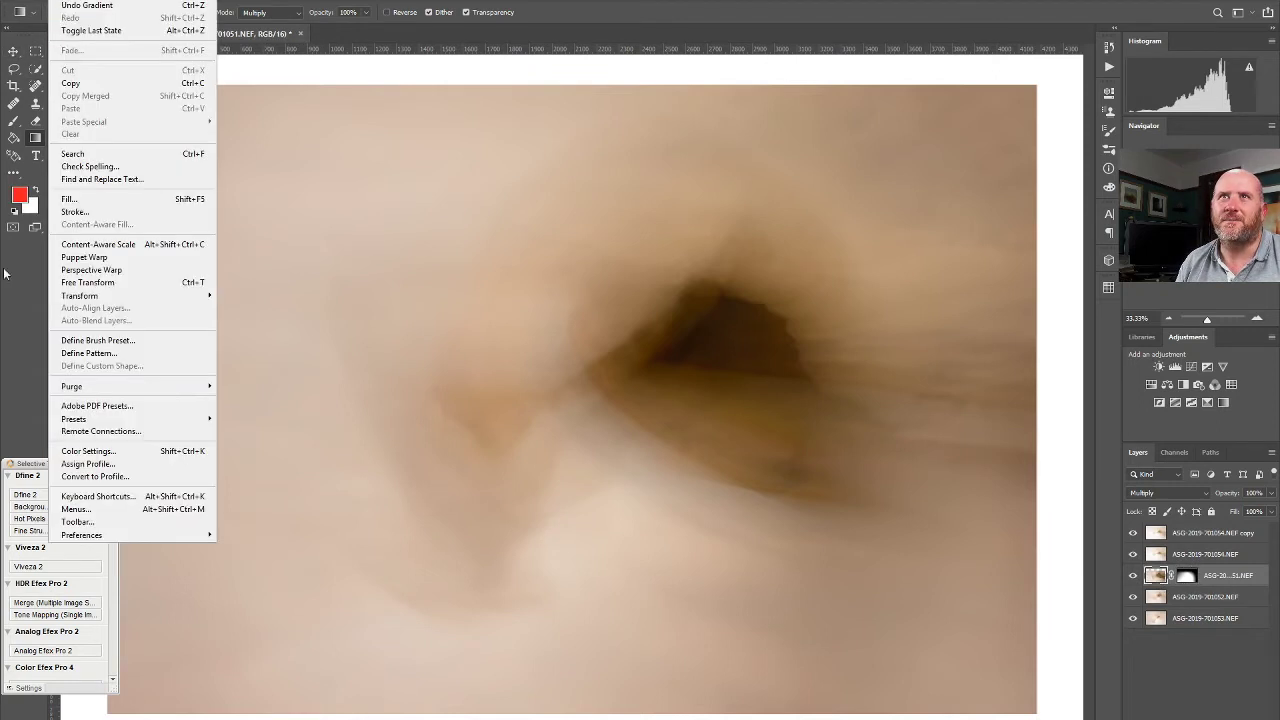
pyautogui.click(118, 283)
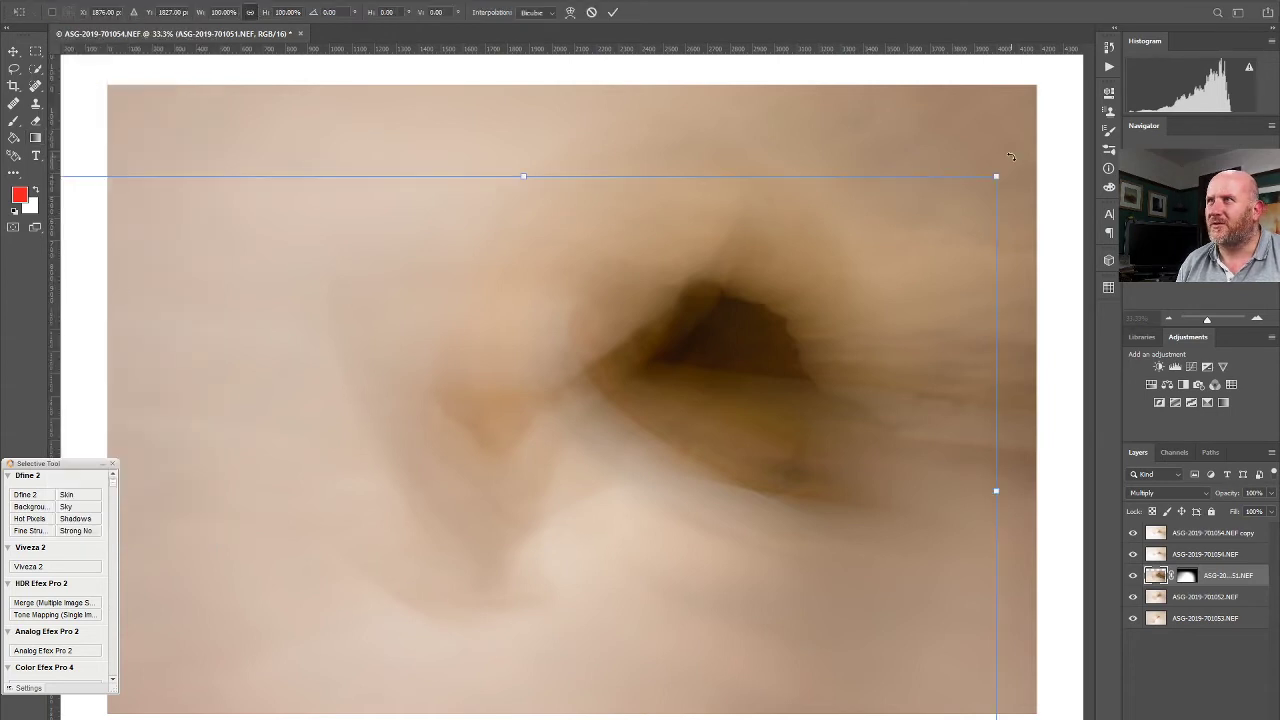
pyautogui.moveTo(1016, 153); pyautogui.dragTo(984, 55)
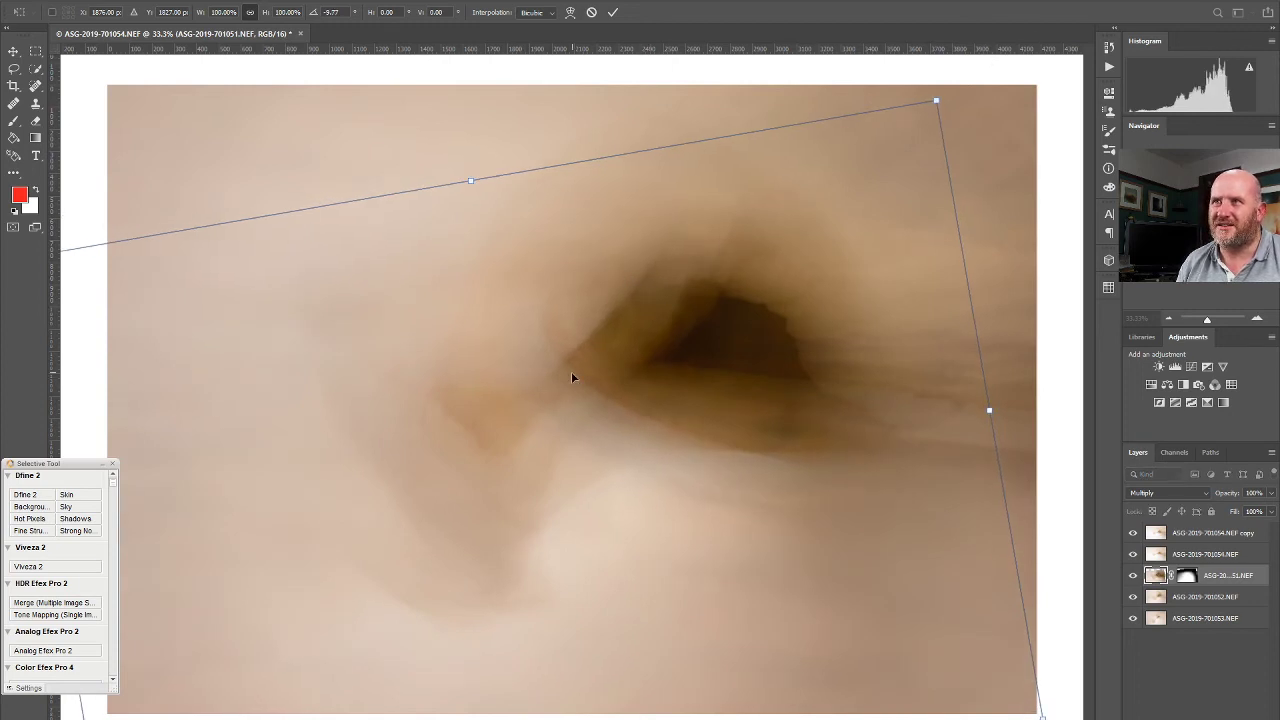
pyautogui.moveTo(601, 388); pyautogui.dragTo(599, 428)
pyautogui.press('Return')
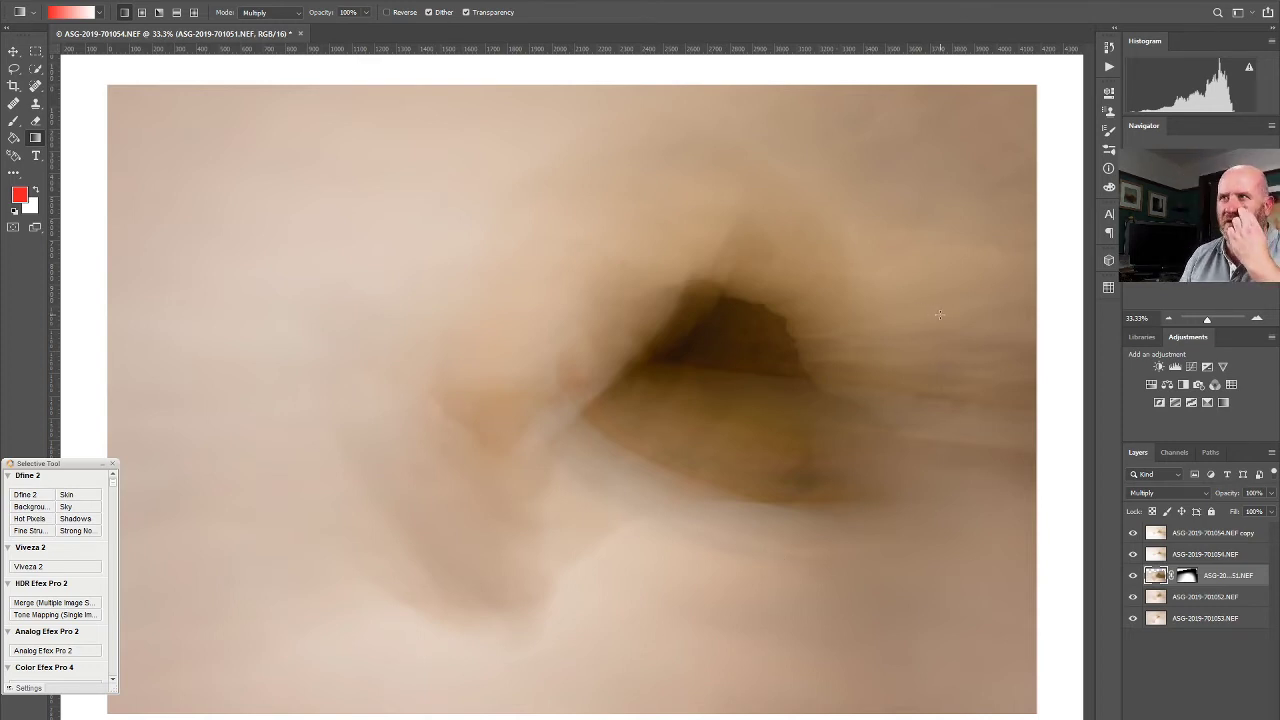
# Examine the dark central shape close up at 200%, and return to the whole-image view at 33.33%
pyautogui.click(1257, 319)
pyautogui.click(1257, 319)
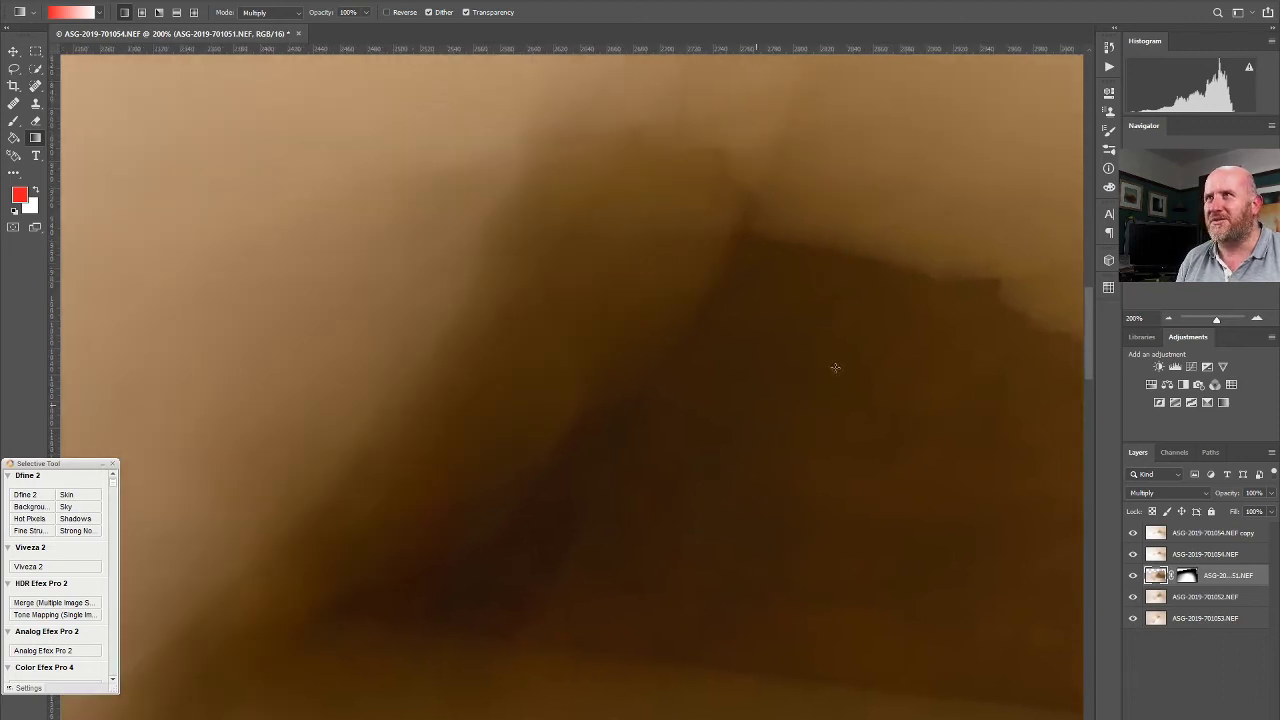
pyautogui.click(1167, 319)
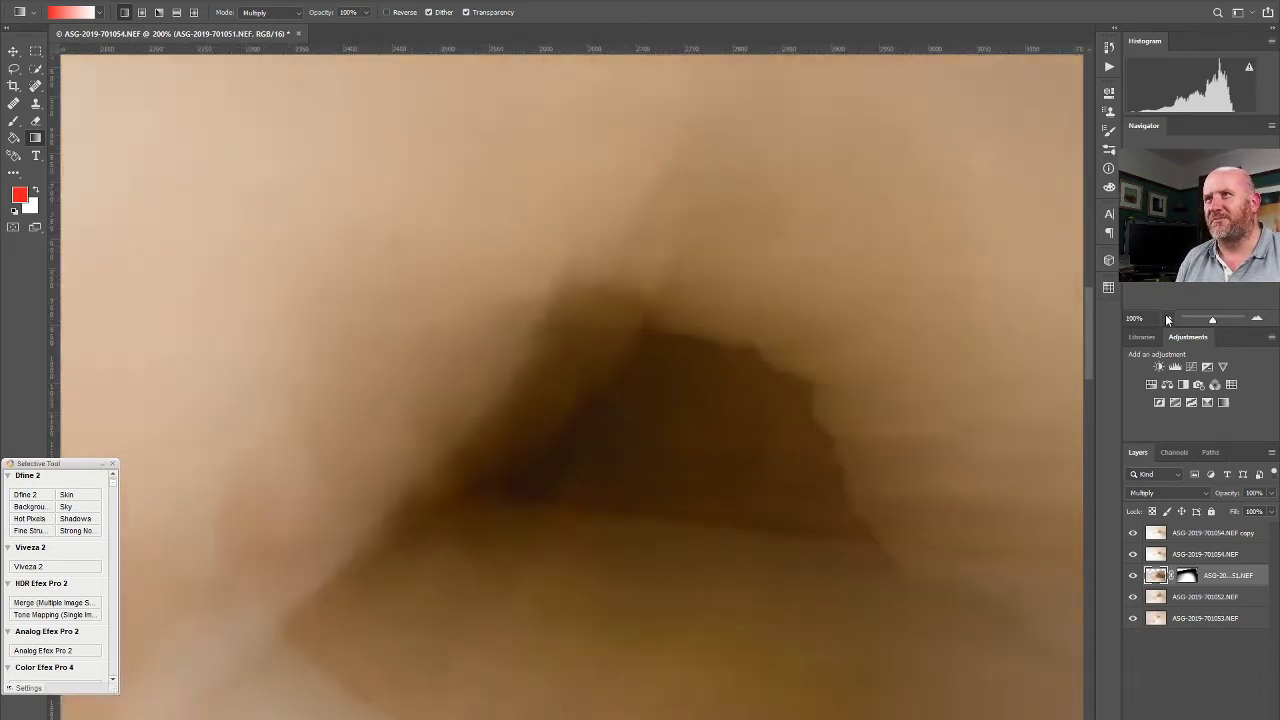
pyautogui.click(1167, 319)
pyautogui.click(1167, 319)
pyautogui.click(1167, 319)
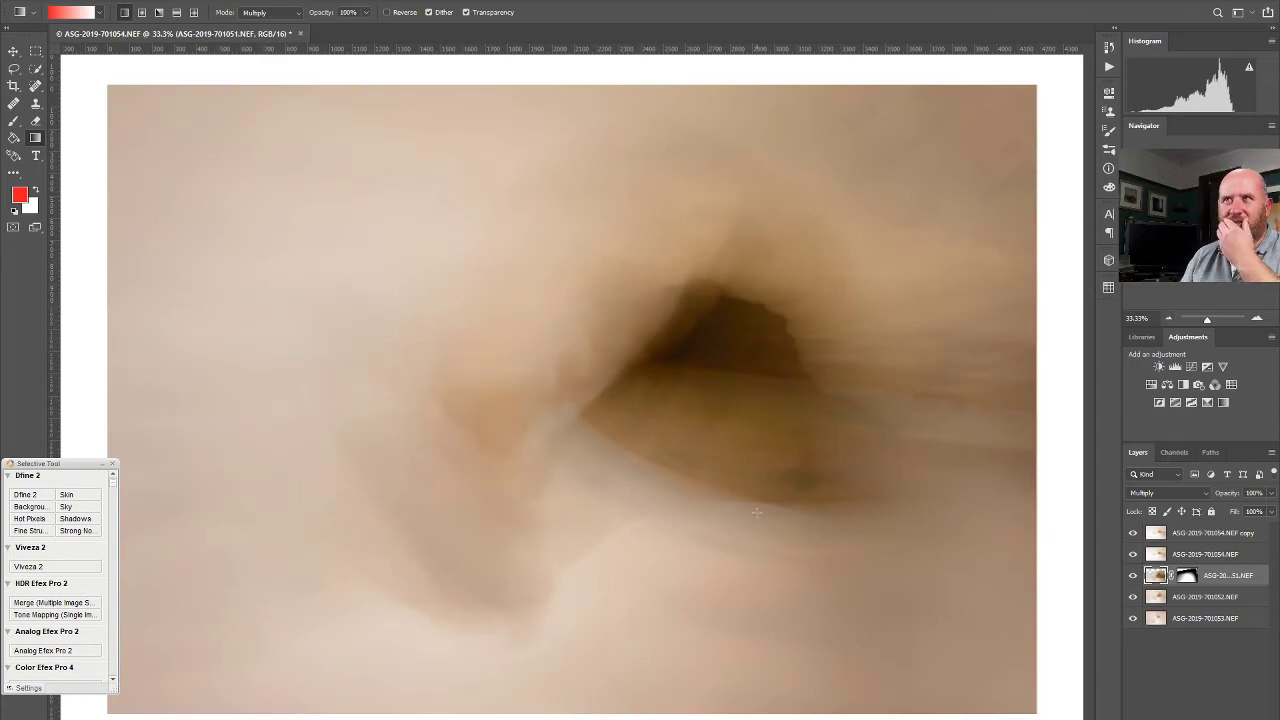
# Stamp all visible layers into a new merged layer on top, and spot-heal a blemish above the dark central shape
pyautogui.click(1205, 533)
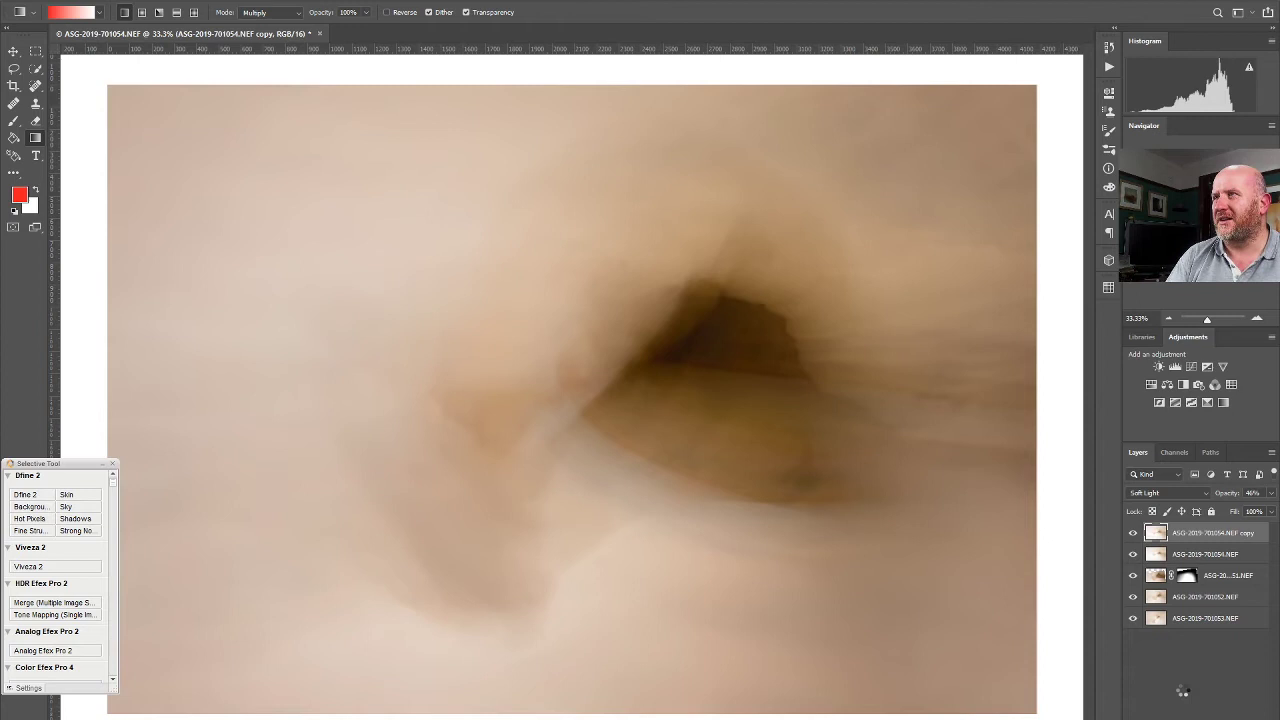
pyautogui.hotkey('ctrl', 'shift', 'alt', 'e')
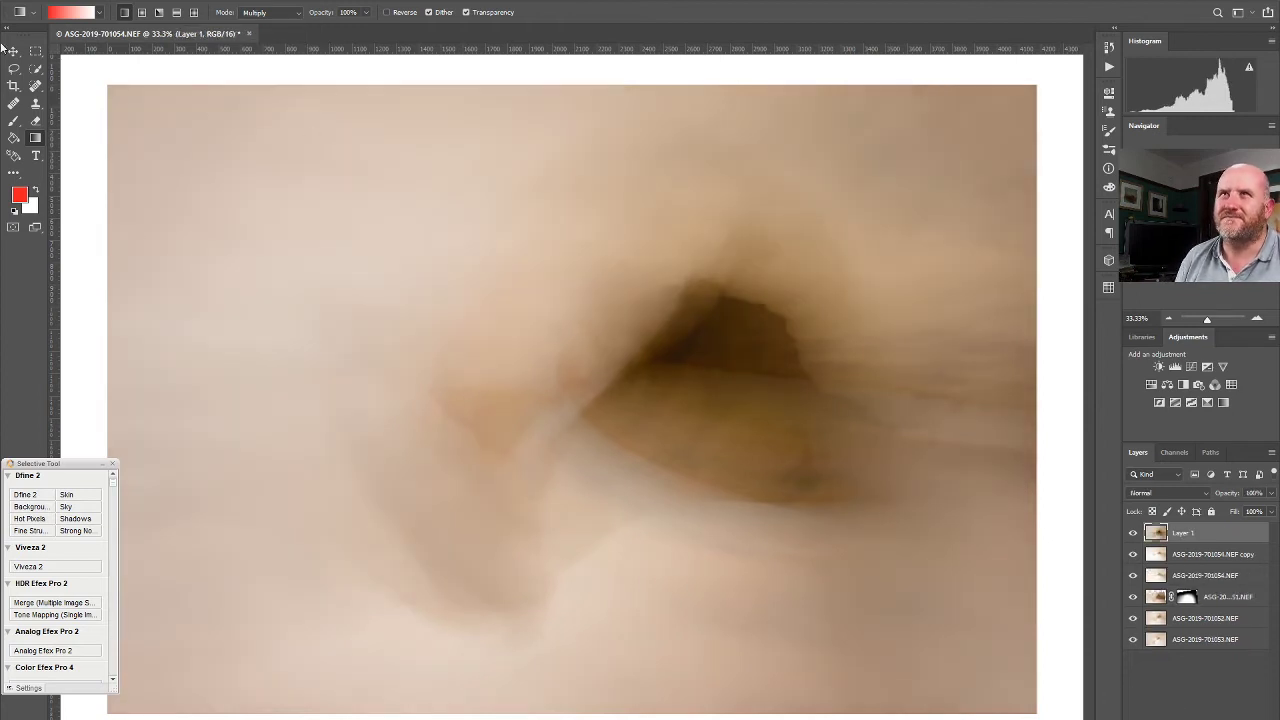
pyautogui.click(36, 87)
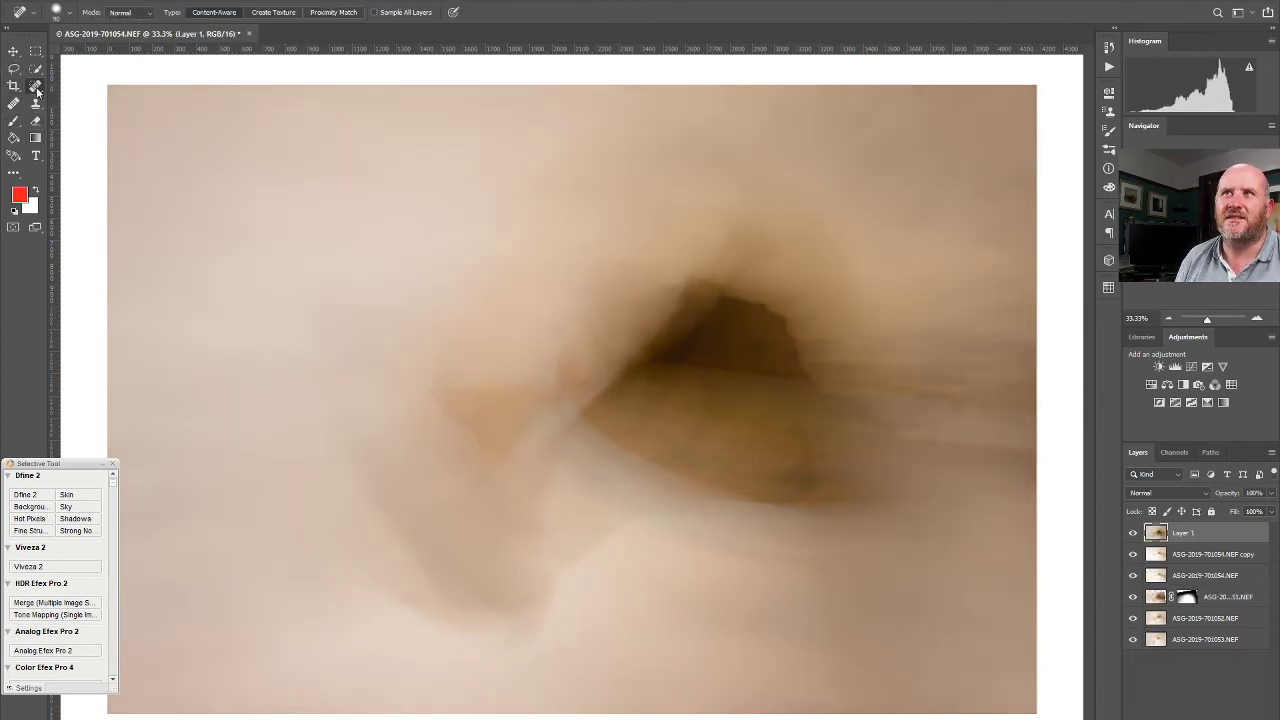
pyautogui.click(626, 263)
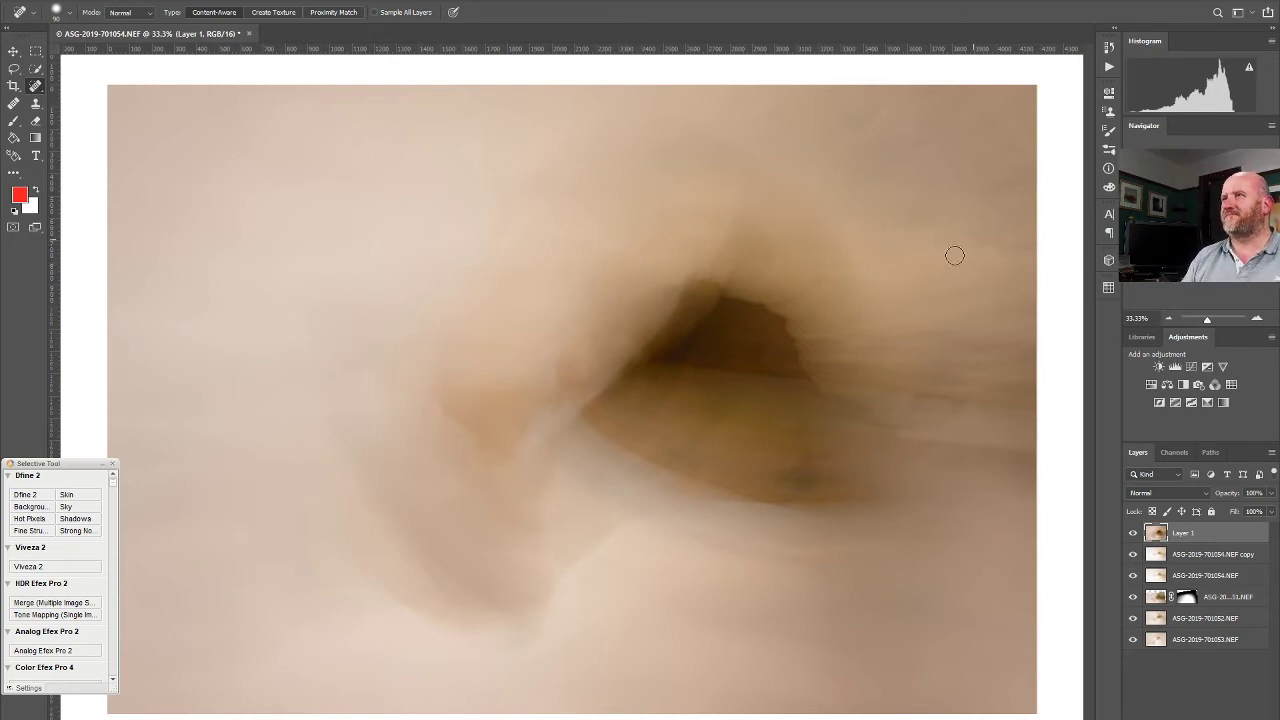
# Add a new empty layer on top of the stack and set the foreground colour to bright orange
pyautogui.click(13, 50)
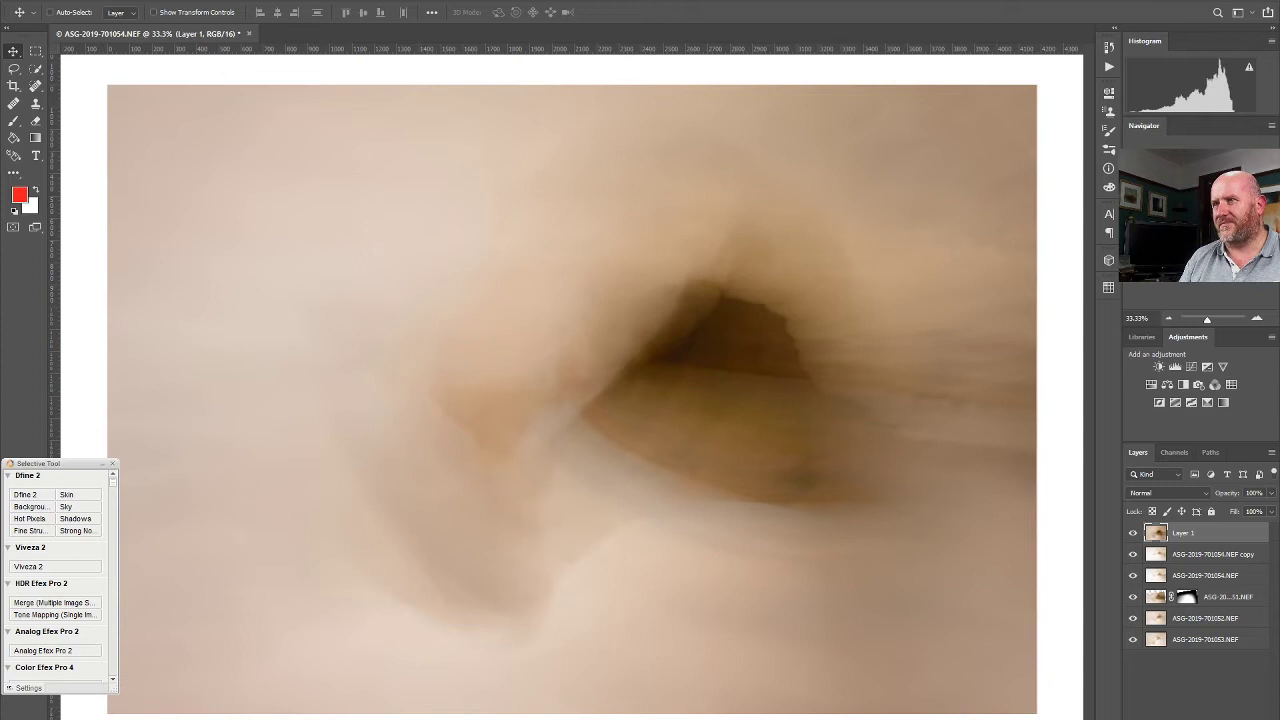
pyautogui.hotkey('ctrl', 'shift', 'alt', 'n')
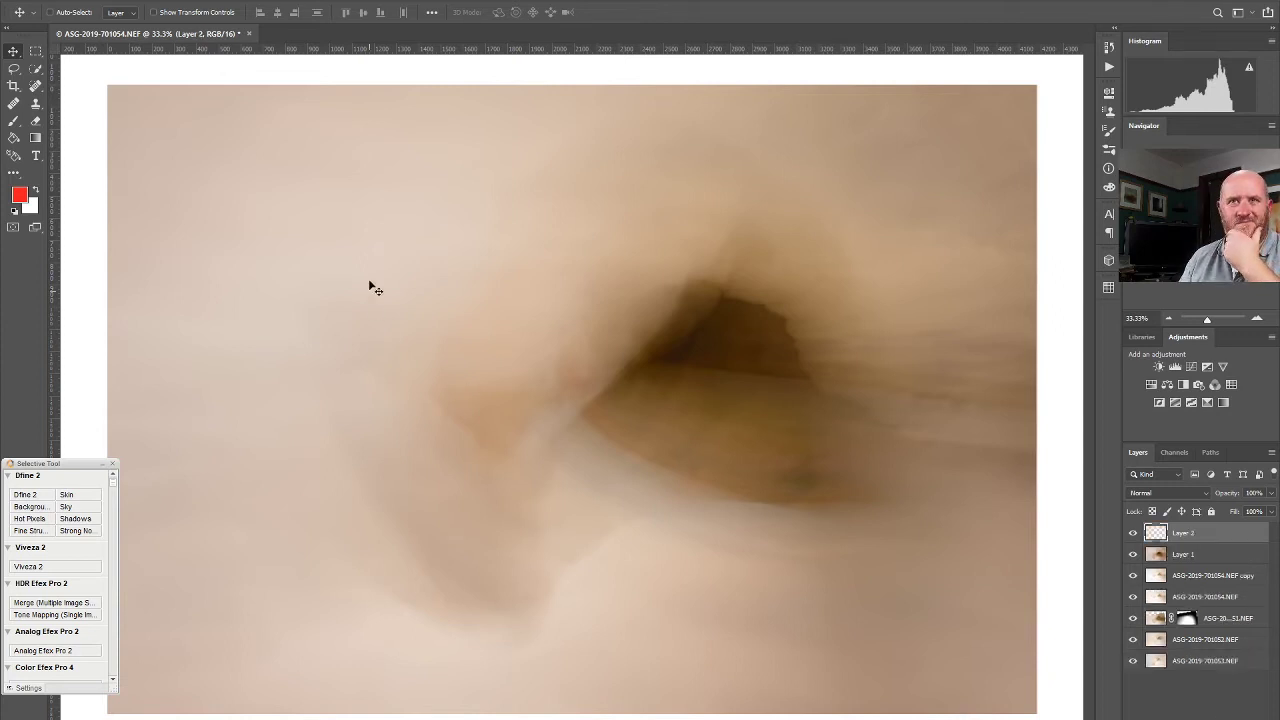
pyautogui.click(20, 198)
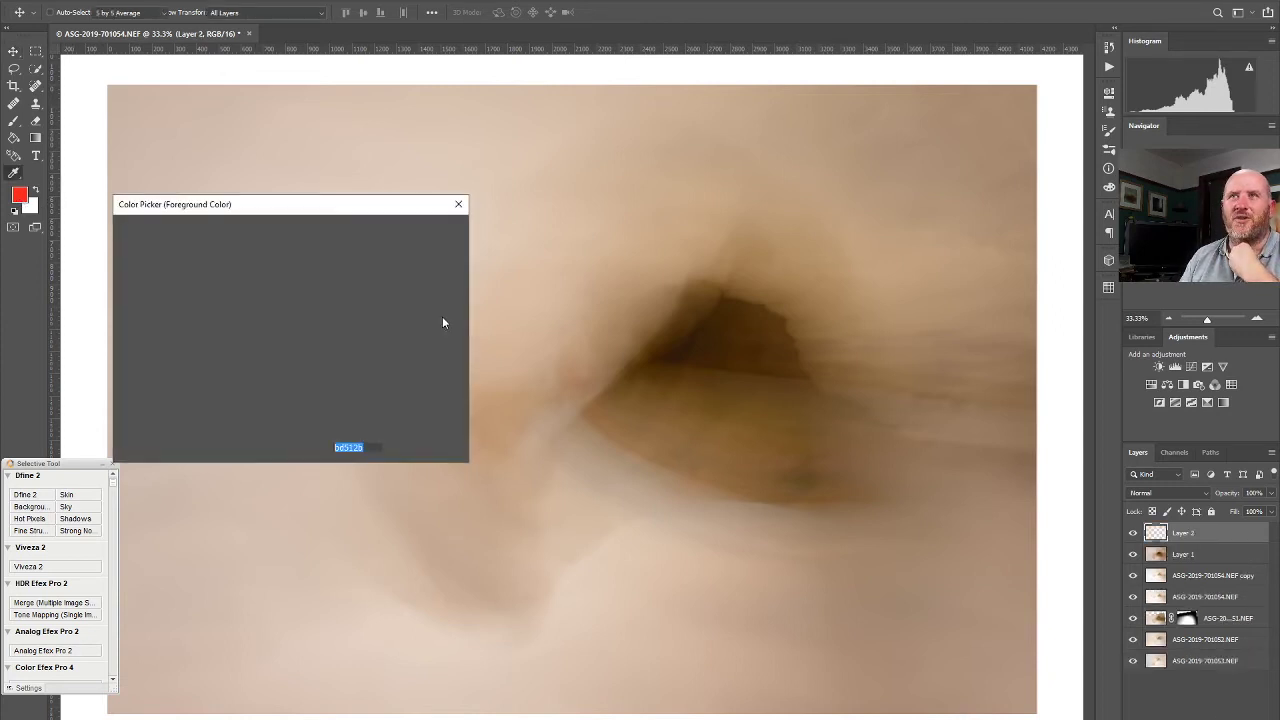
pyautogui.moveTo(307, 376); pyautogui.dragTo(307, 386)
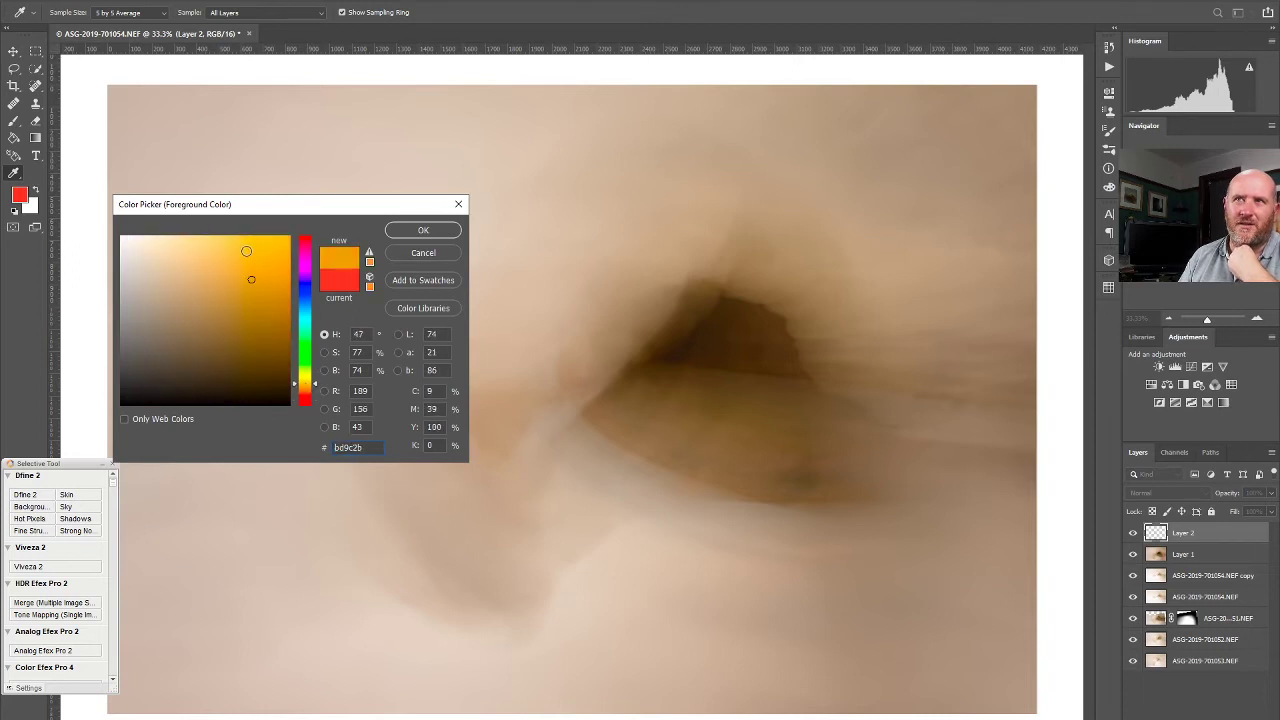
pyautogui.click(424, 231)
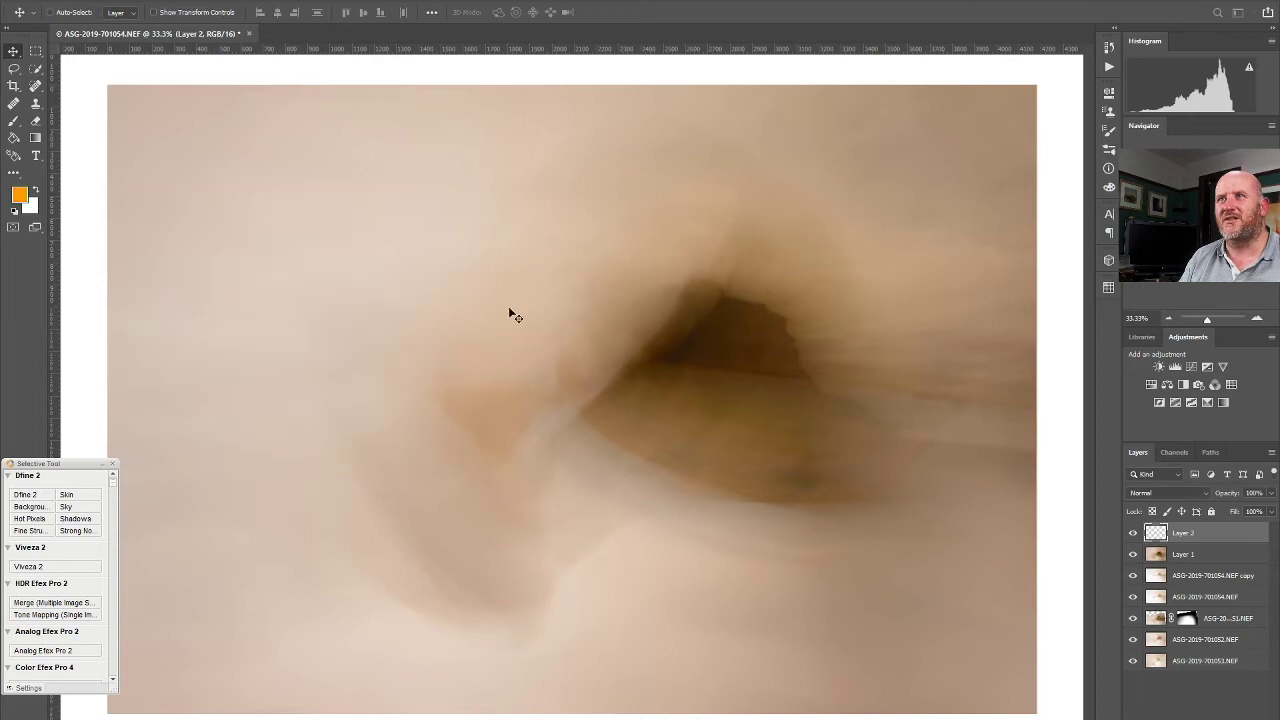
# Fill the empty top layer with the orange foreground colour and set its blend mode to Hue
pyautogui.click(14, 138)
pyautogui.click(381, 378)
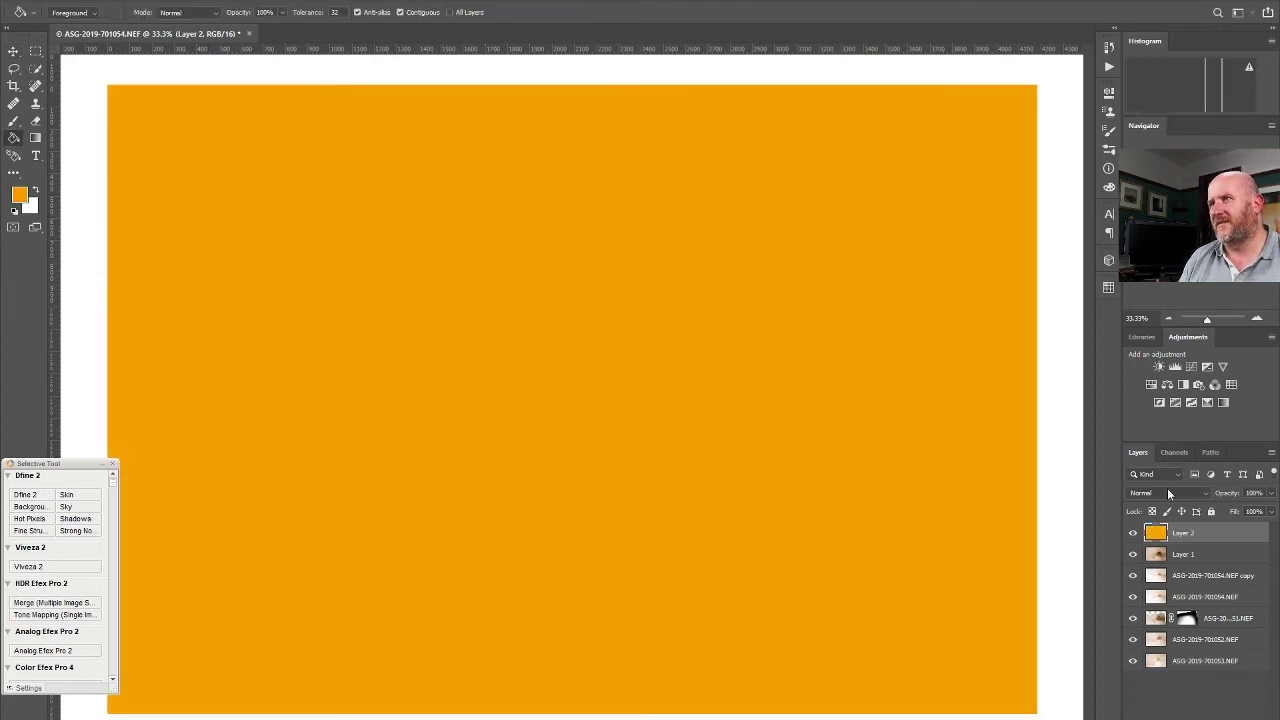
pyautogui.click(1167, 488)
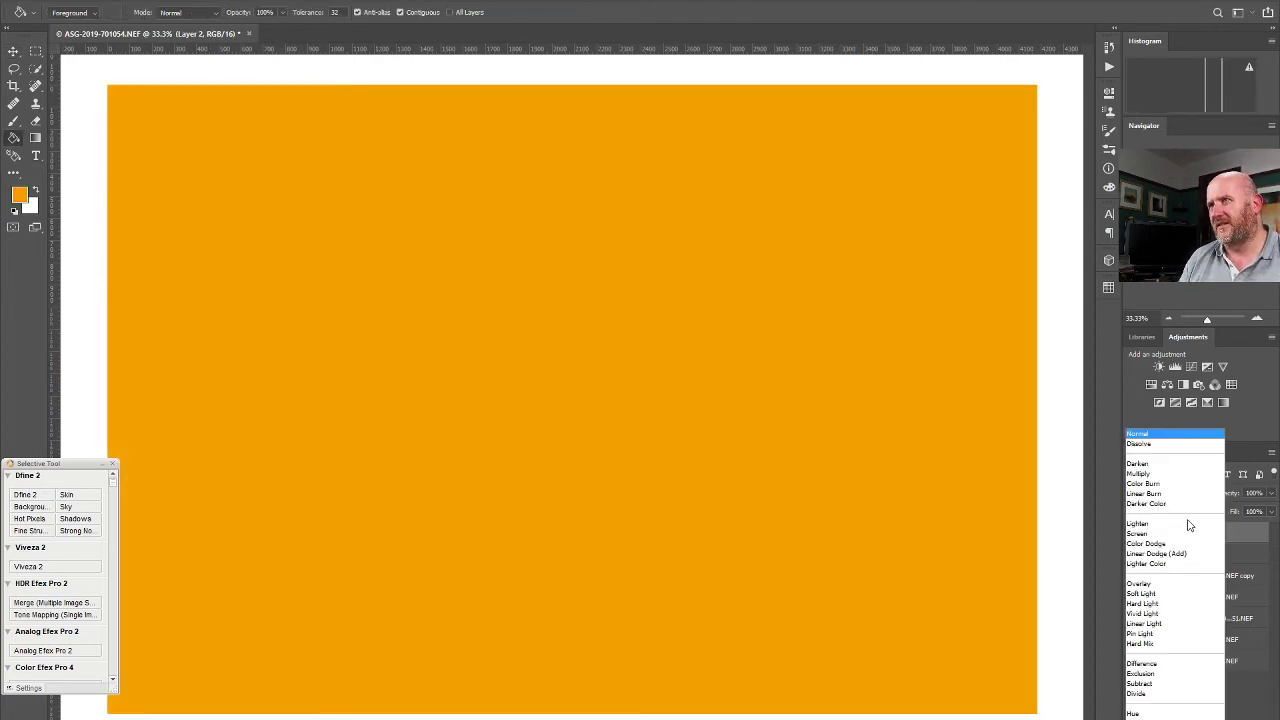
pyautogui.click(1150, 714)
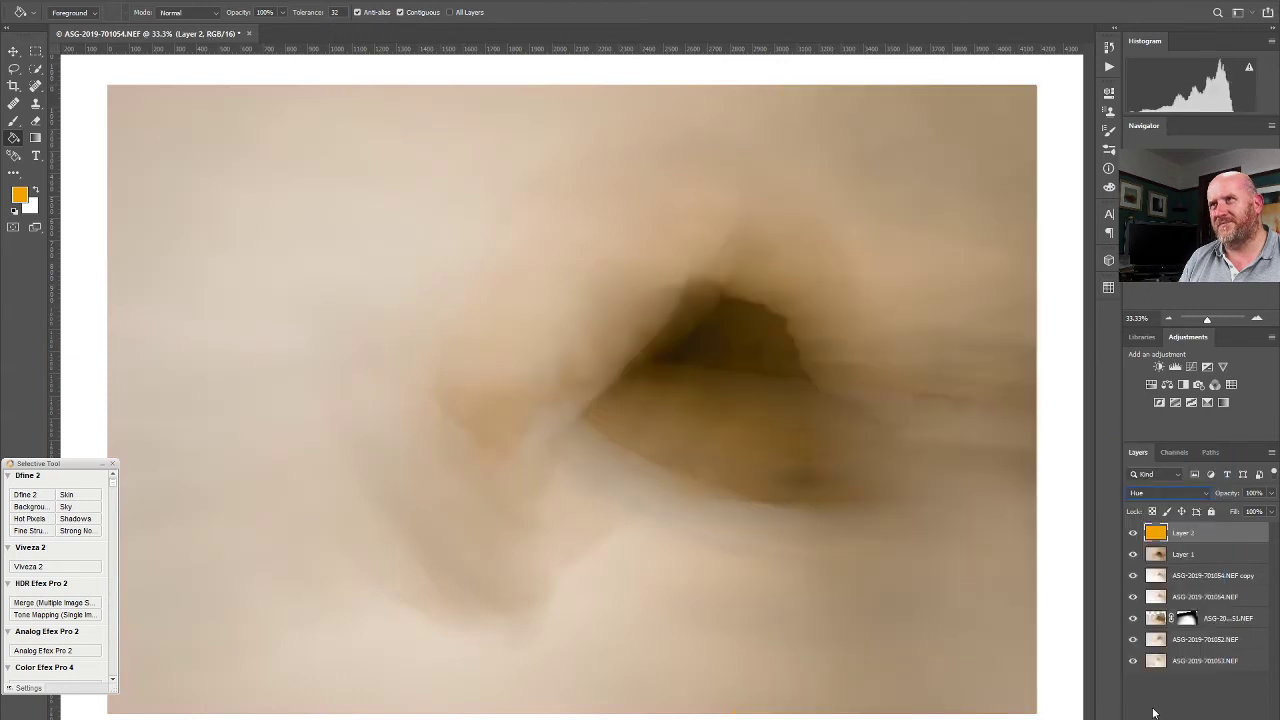
# Lower the orange Hue layer's opacity to 29% and compare the image with and without that layer
pyautogui.moveTo(1272, 497); pyautogui.dragTo(1238, 511)
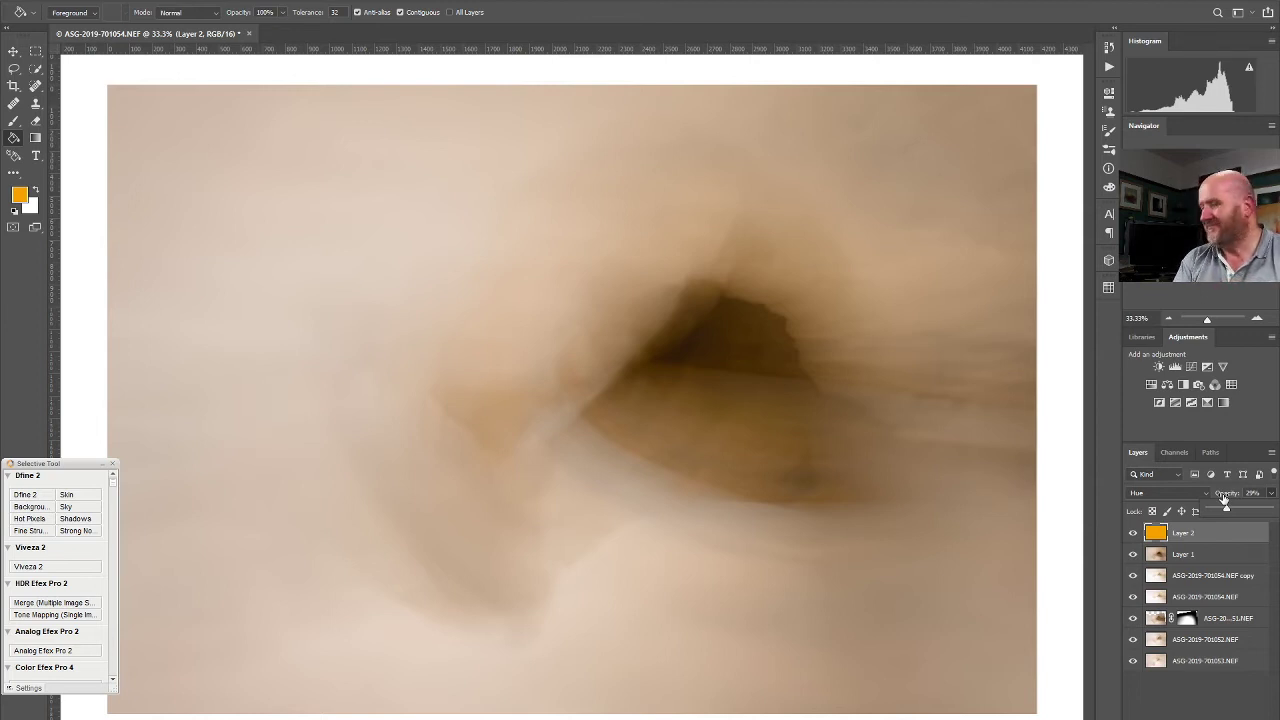
pyautogui.click(1136, 535)
pyautogui.click(1136, 535)
pyautogui.click(1136, 535)
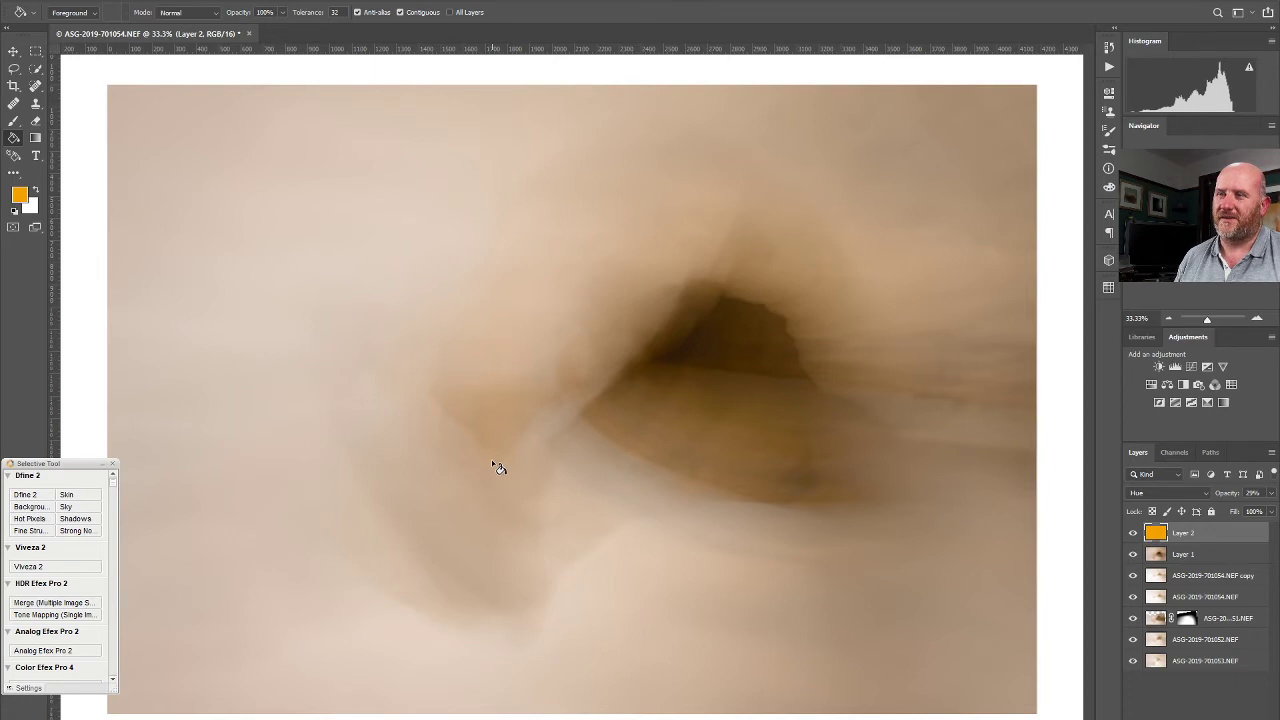
# Add a Hue/Saturation adjustment layer on top and shift the master hue to about -6
pyautogui.click(1151, 384)
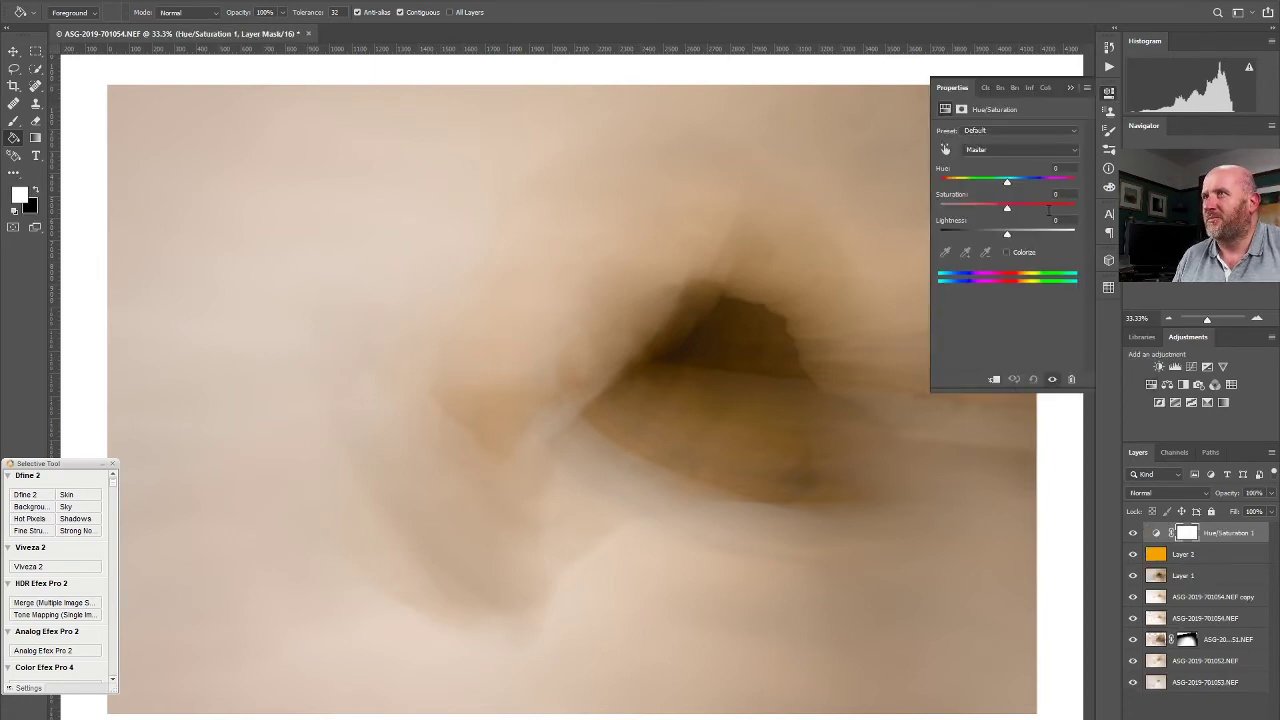
pyautogui.moveTo(1008, 186); pyautogui.dragTo(1005, 185)
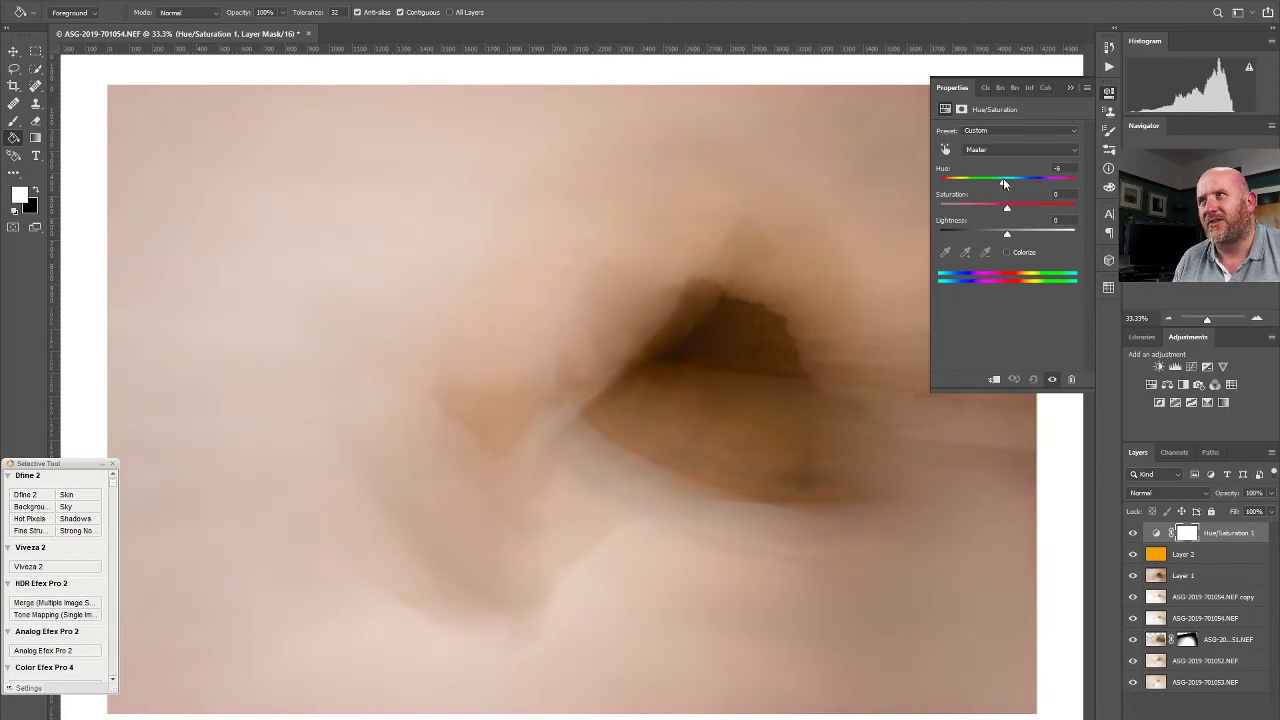
pyautogui.click(1109, 93)
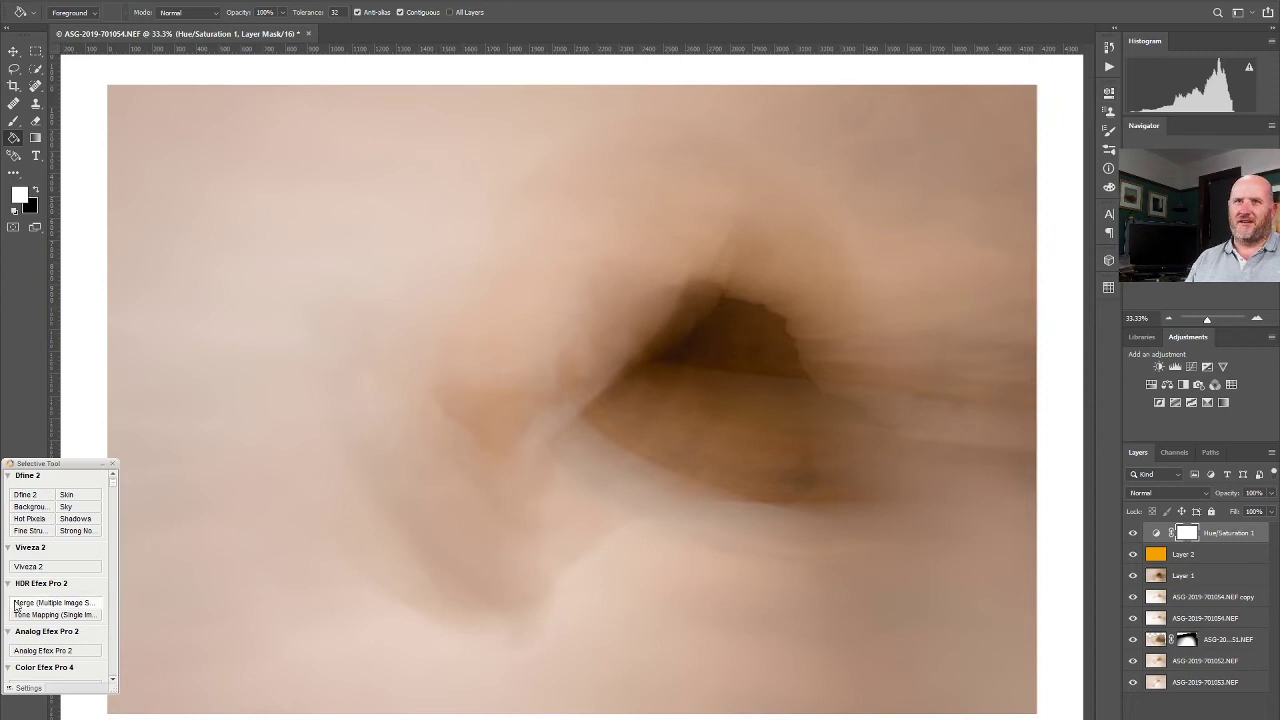
# Switch to the Analog Efex Pro 2 filter, extend the effect preview over the whole image and apply the imported Hedgley Grass preset
pyautogui.click(50, 652)
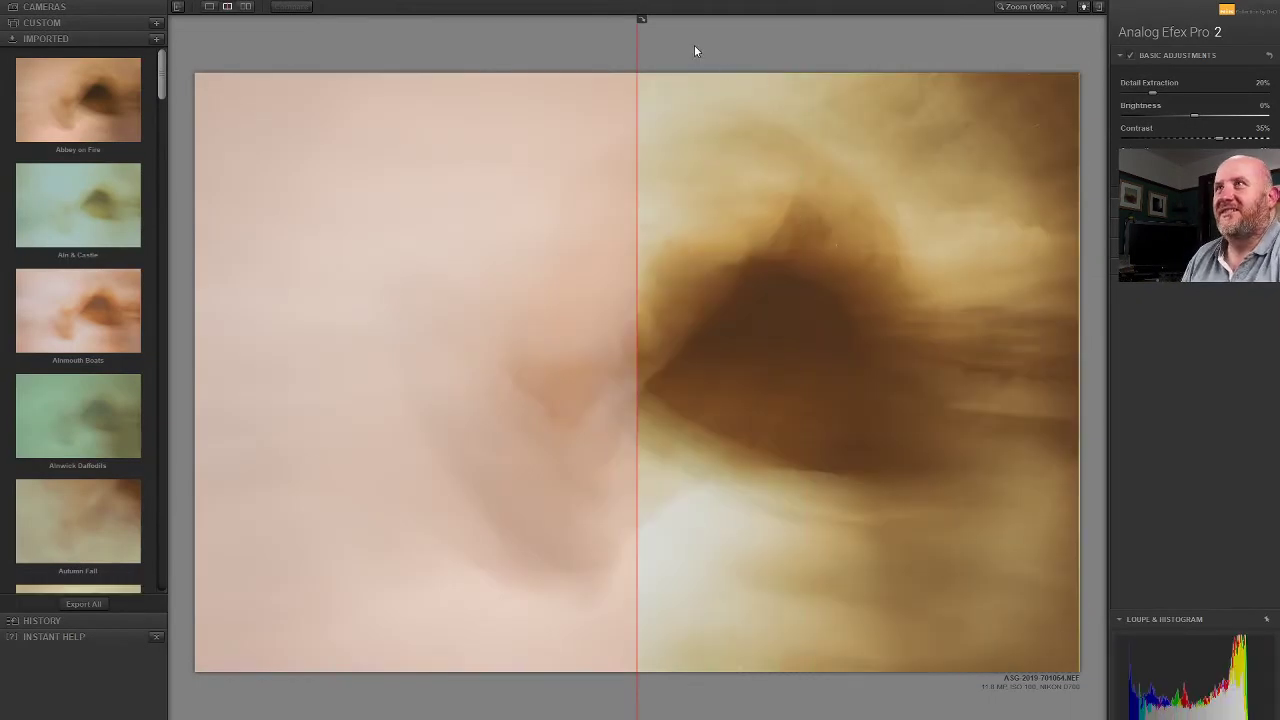
pyautogui.moveTo(636, 50); pyautogui.dragTo(190, 5)
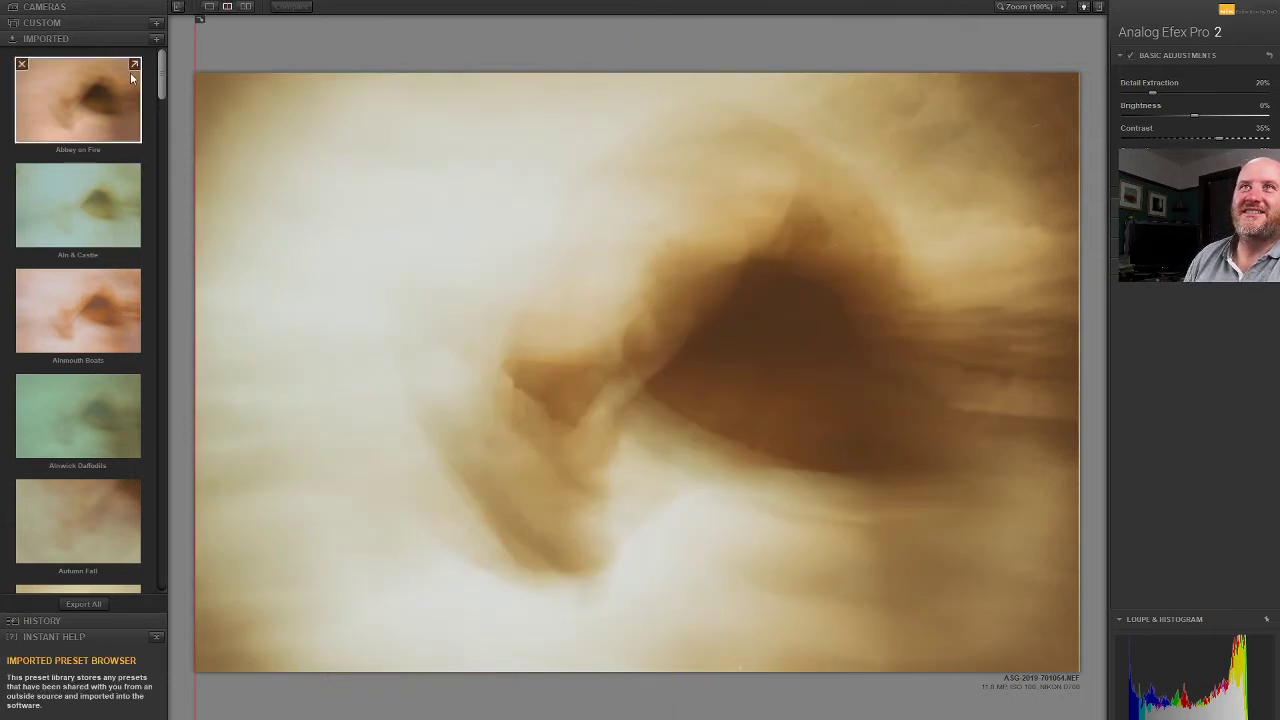
pyautogui.moveTo(161, 81)
pyautogui.mouseDown()
pyautogui.moveTo(168, 254)
pyautogui.moveTo(130, 437)
pyautogui.moveTo(137, 590)
pyautogui.moveTo(156, 368)
pyautogui.moveTo(136, 180)
pyautogui.moveTo(131, 222)
pyautogui.moveTo(149, 137)
pyautogui.moveTo(140, 334)
pyautogui.moveTo(155, 325)
pyautogui.moveTo(155, 337)
pyautogui.mouseUp()
pyautogui.click(94, 374)
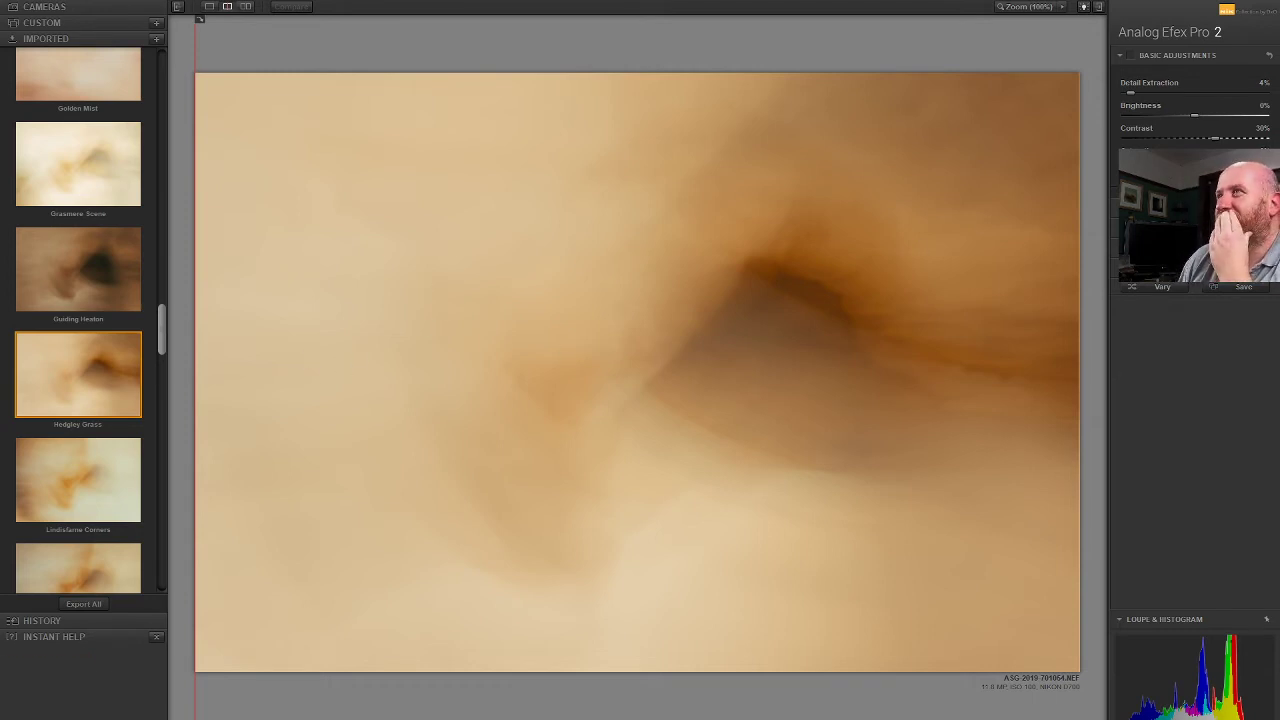
# Rotate the second exposure of the Double Exposure filter slightly and reposition it over the dark central shape
pyautogui.click(1172, 207)
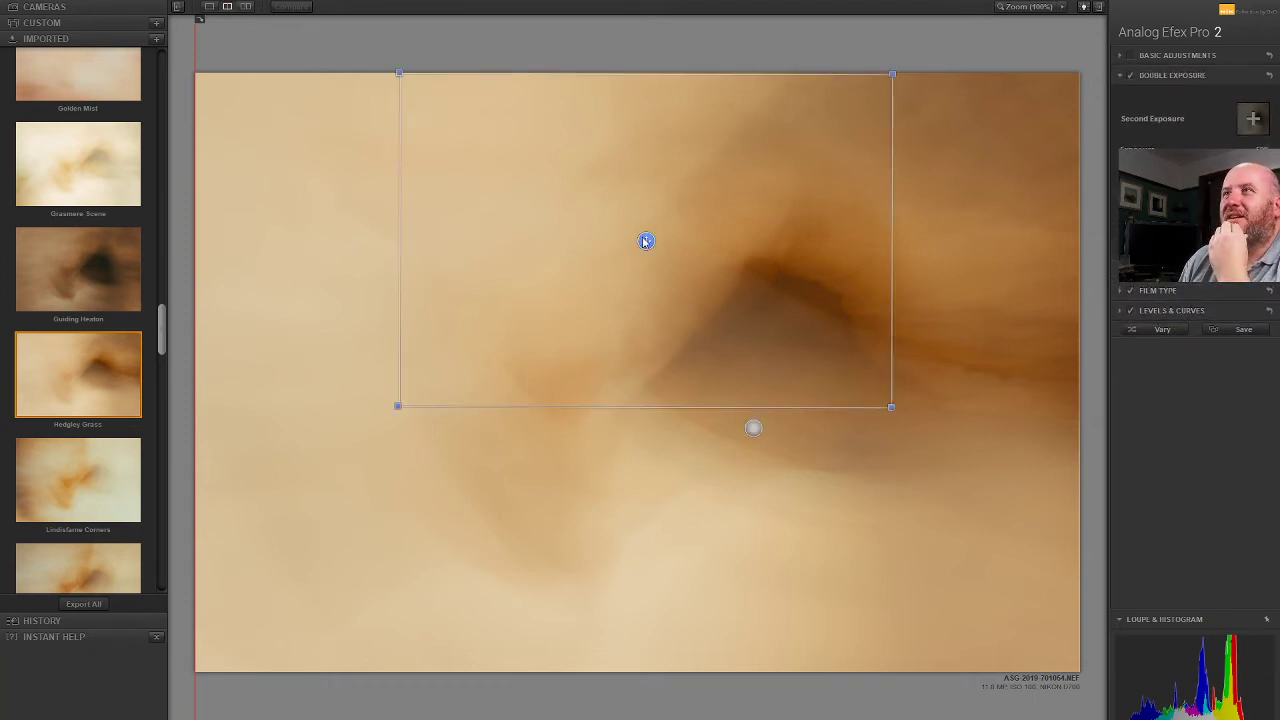
pyautogui.moveTo(646, 241); pyautogui.dragTo(457, 329)
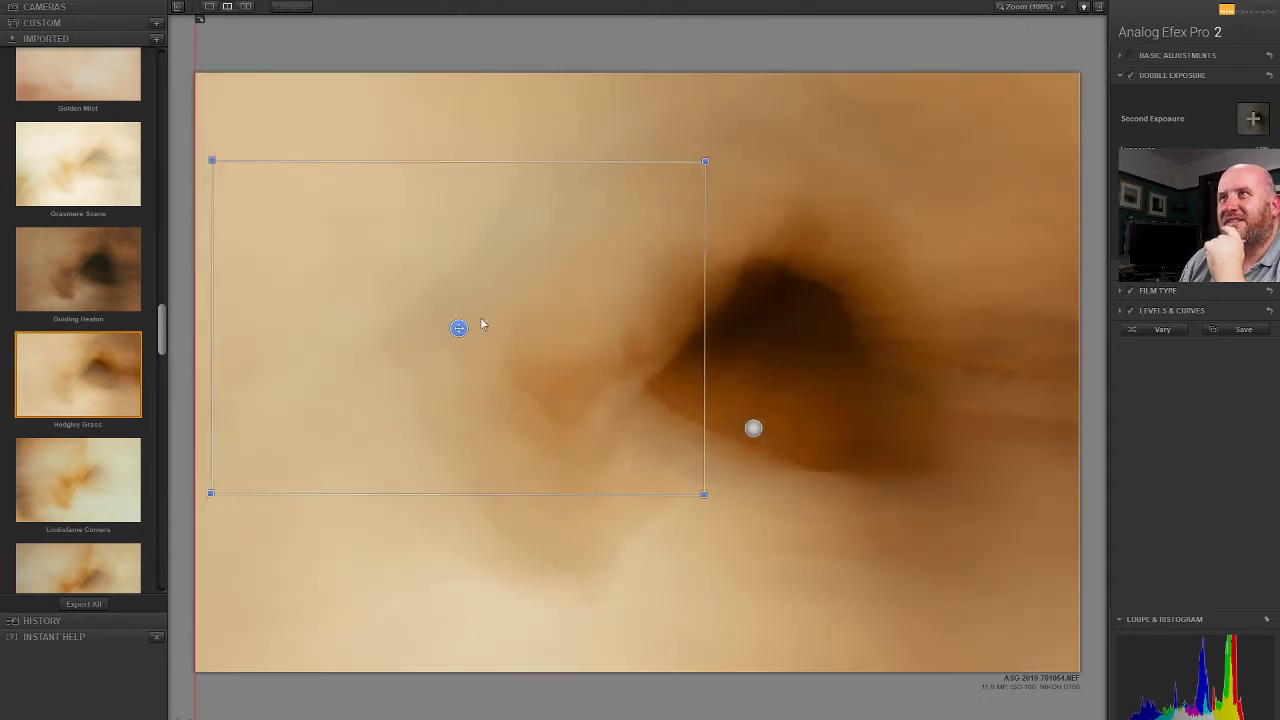
pyautogui.moveTo(739, 129); pyautogui.dragTo(354, 394)
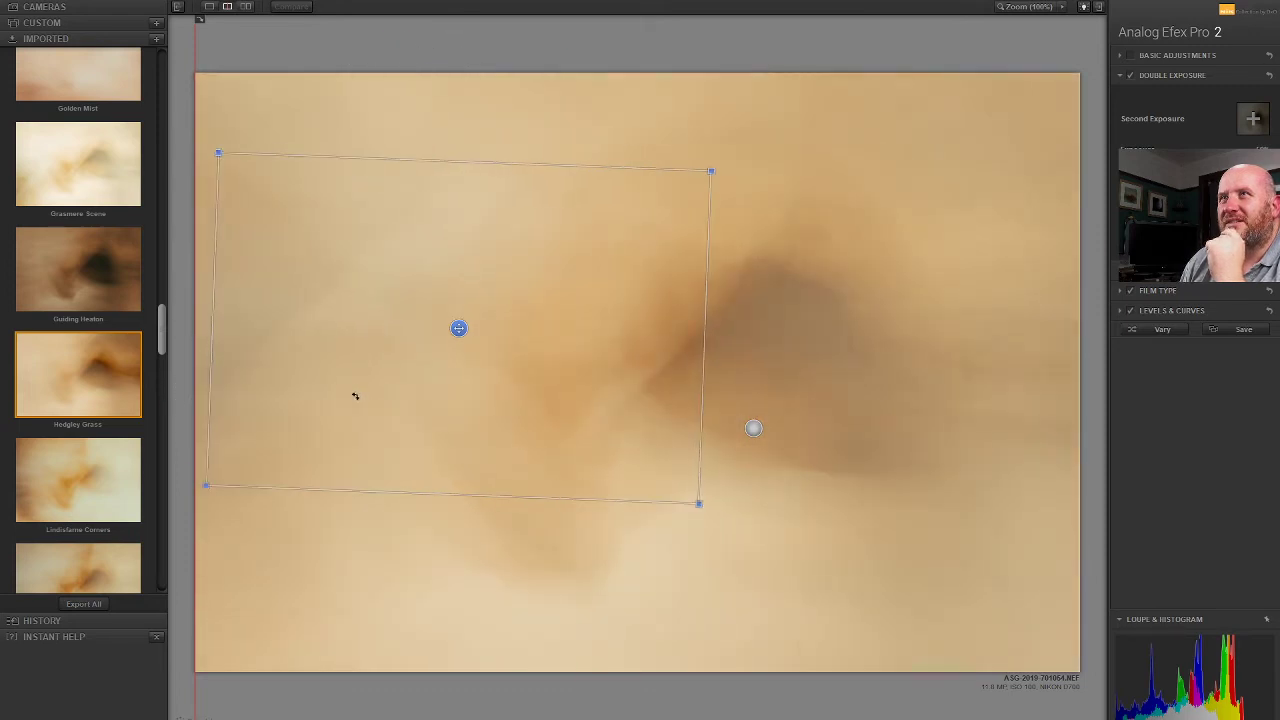
pyautogui.moveTo(458, 328); pyautogui.dragTo(795, 275)
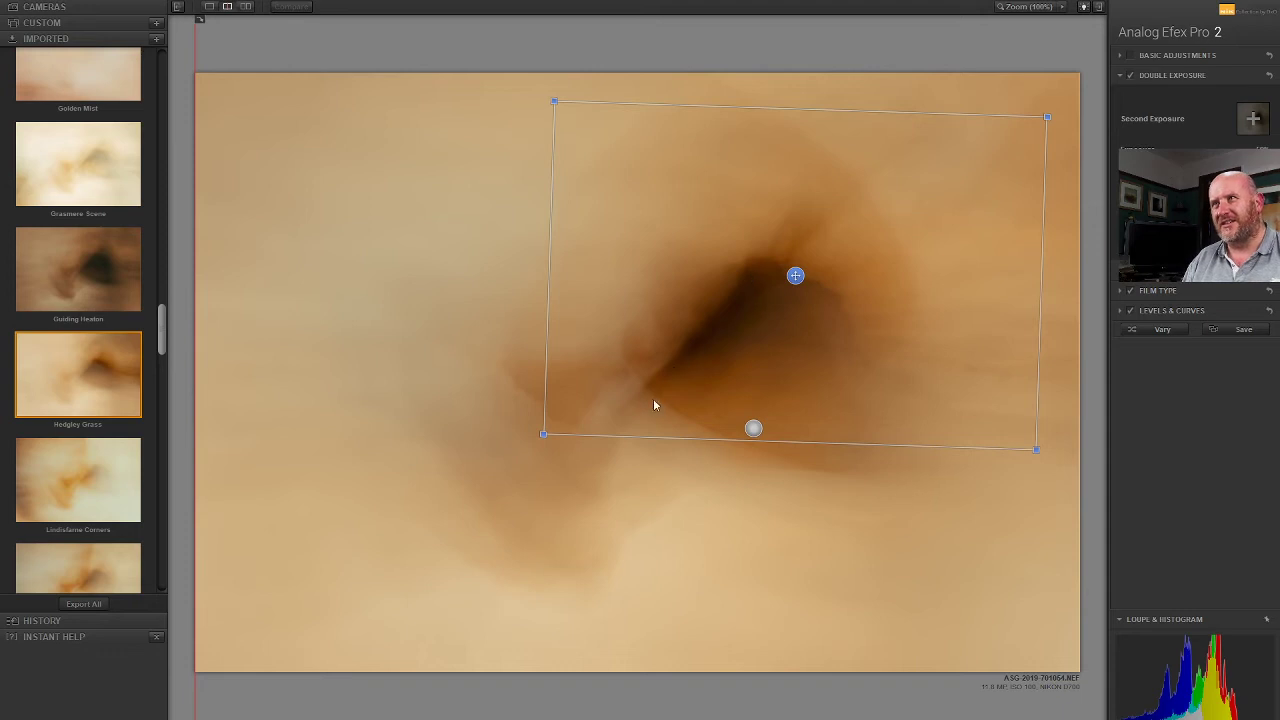
pyautogui.moveTo(795, 278)
pyautogui.mouseDown()
pyautogui.moveTo(772, 260)
pyautogui.moveTo(786, 289)
pyautogui.mouseUp()
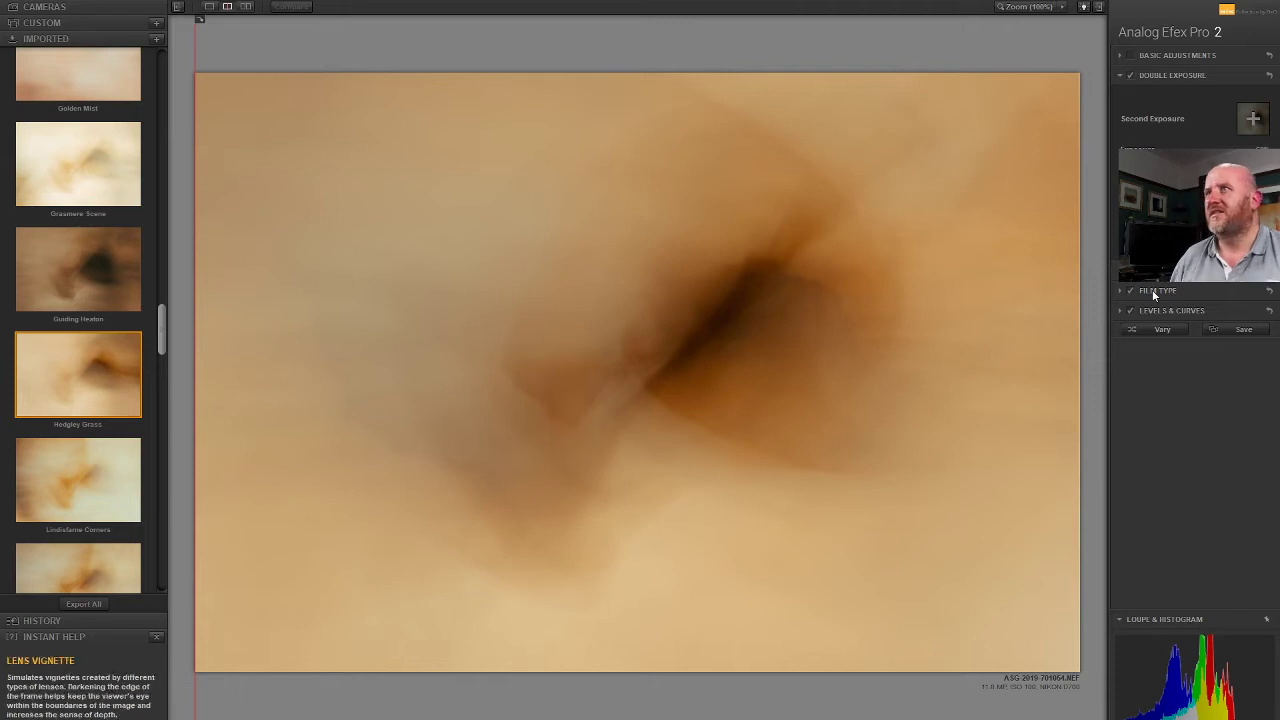
# Compare the image with and without the Lens Vignette effect
pyautogui.click(1131, 290)
pyautogui.click(1131, 290)
pyautogui.click(1131, 290)
pyautogui.click(1131, 290)
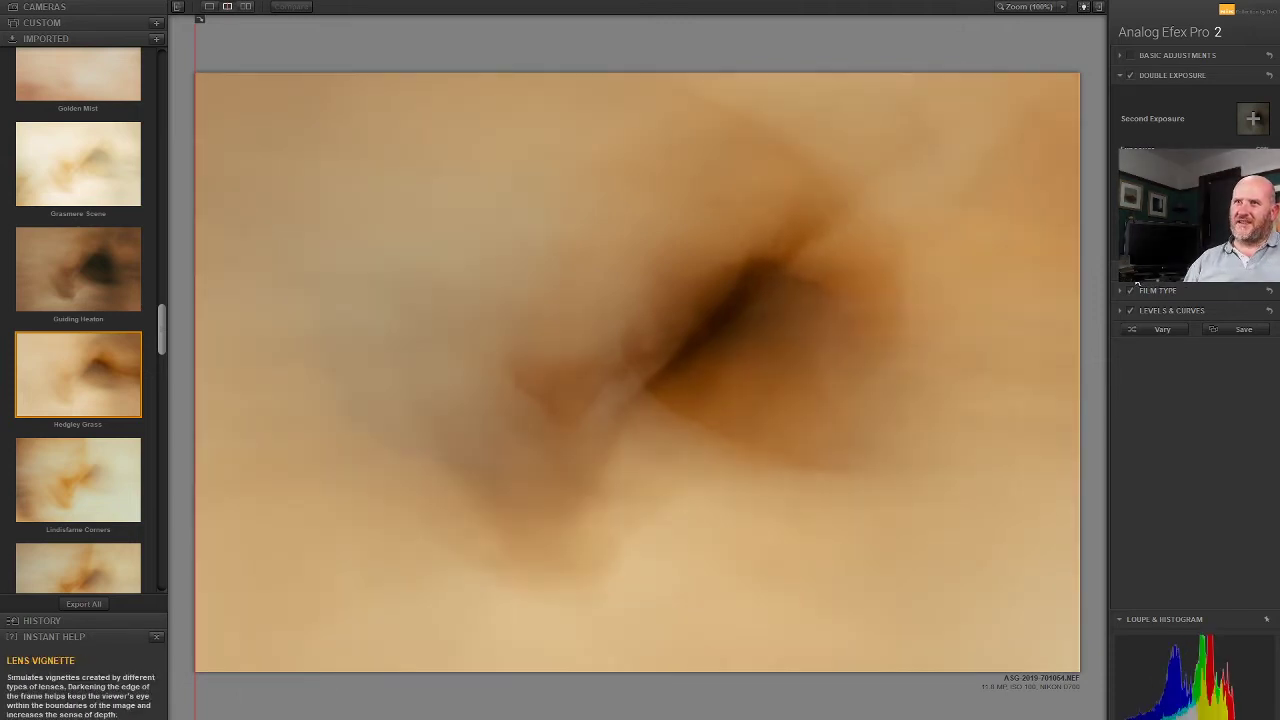
pyautogui.click(1131, 290)
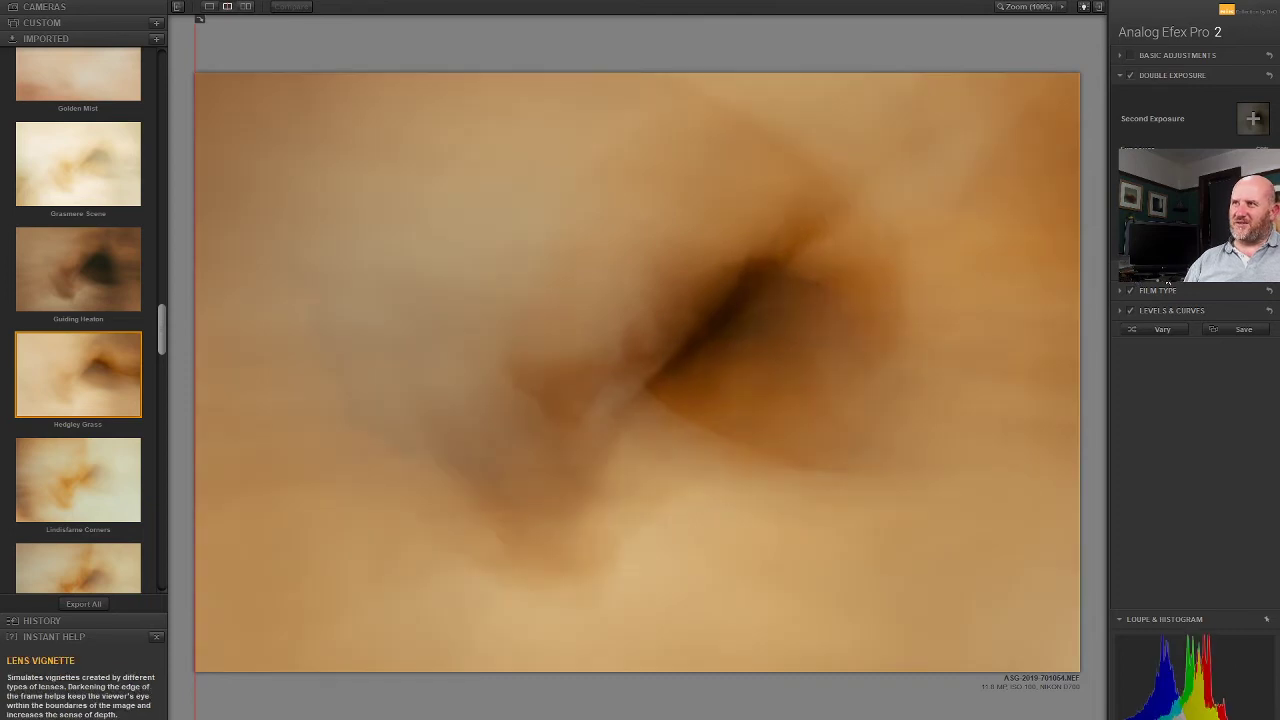
# Reduce the Lens Vignette amount to -9% and move its centre to the middle of the image
pyautogui.click(1165, 270)
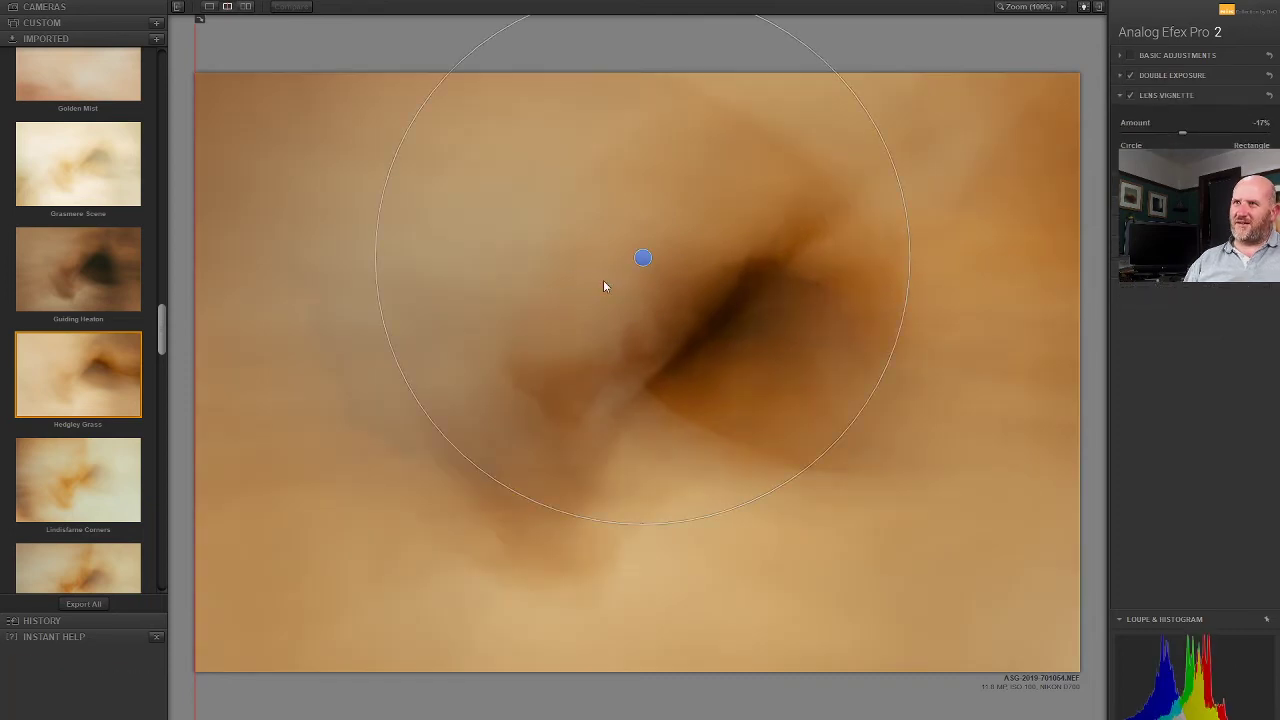
pyautogui.moveTo(643, 259); pyautogui.dragTo(646, 320)
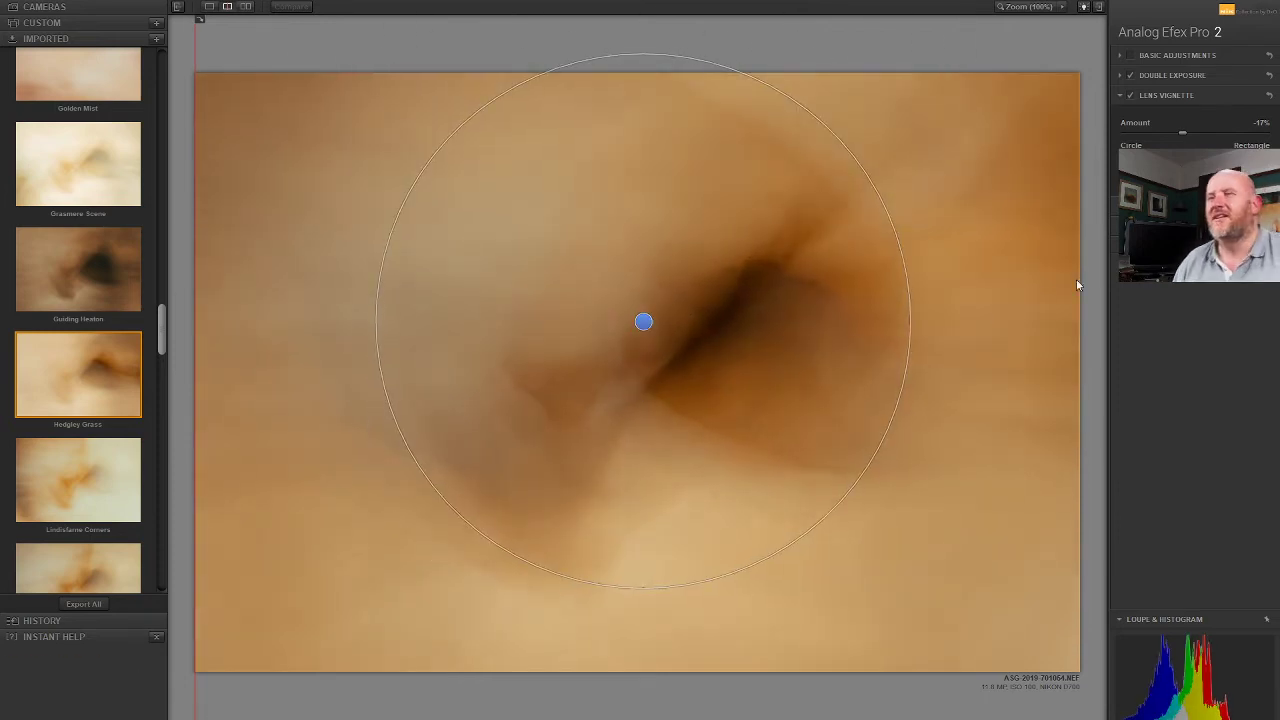
pyautogui.moveTo(643, 320); pyautogui.dragTo(612, 327)
pyautogui.moveTo(528, 327); pyautogui.dragTo(675, 386)
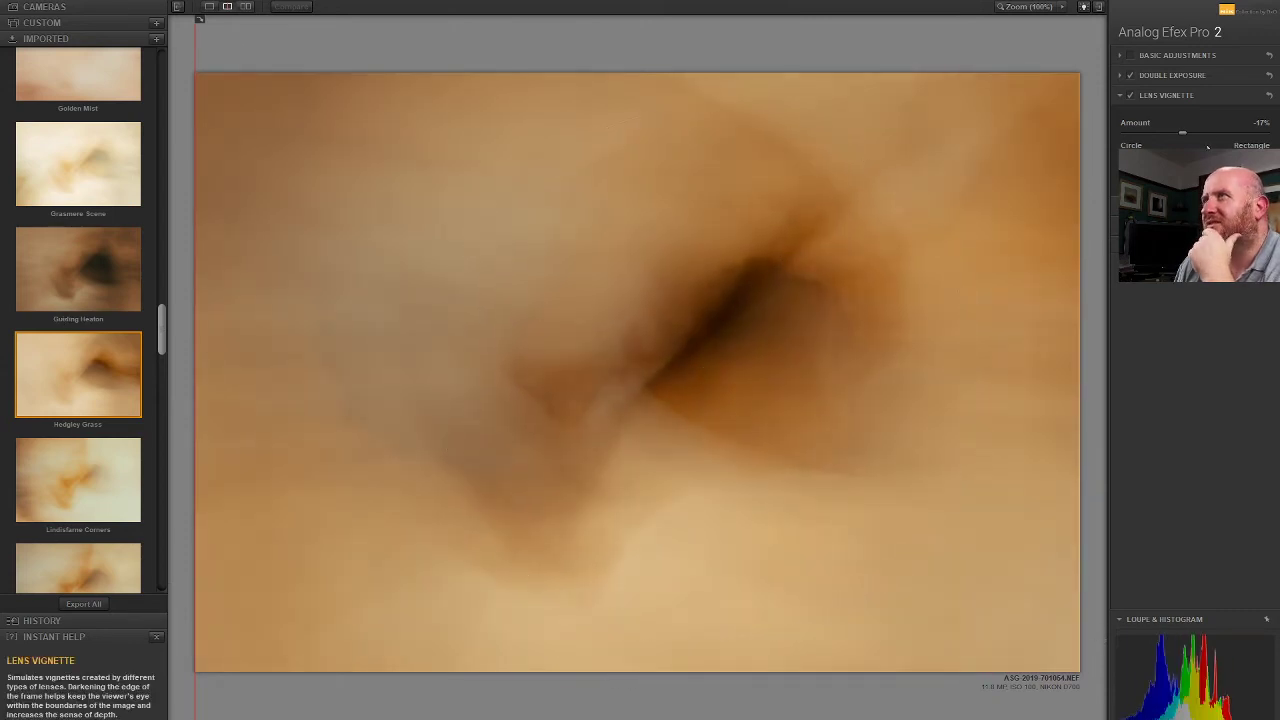
pyautogui.moveTo(1186, 134); pyautogui.dragTo(1188, 136)
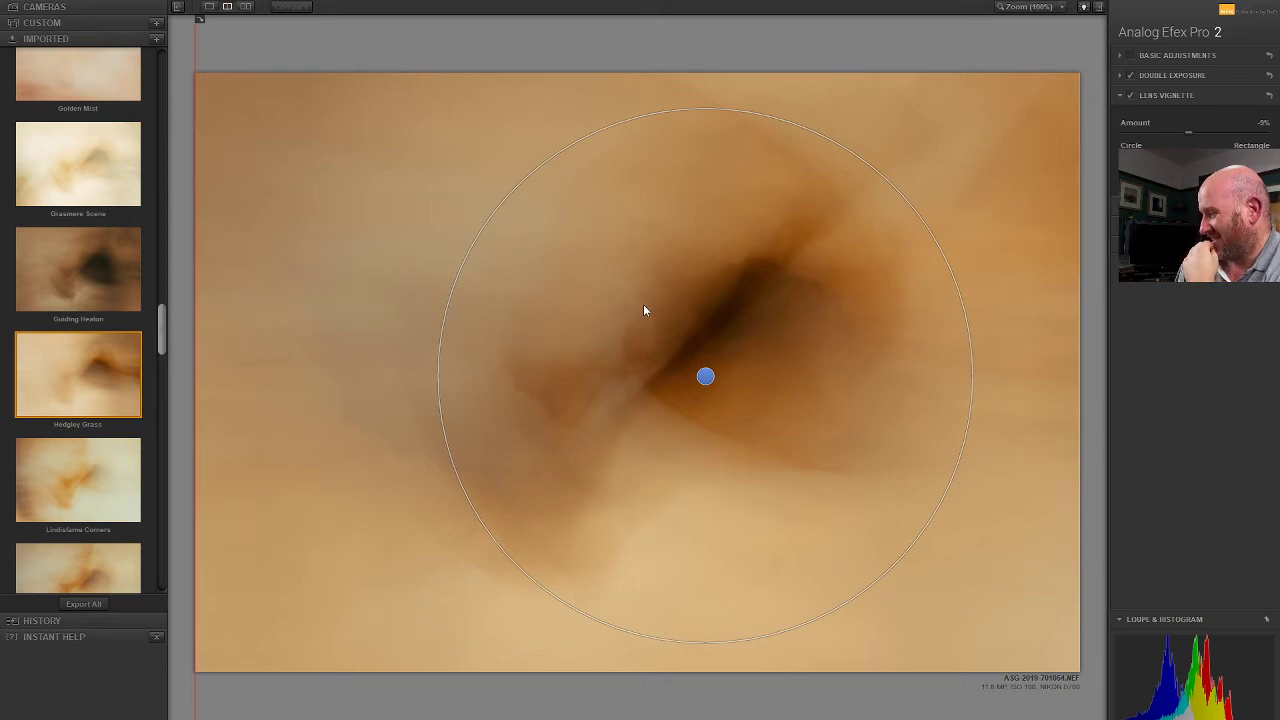
pyautogui.moveTo(700, 378); pyautogui.dragTo(660, 366)
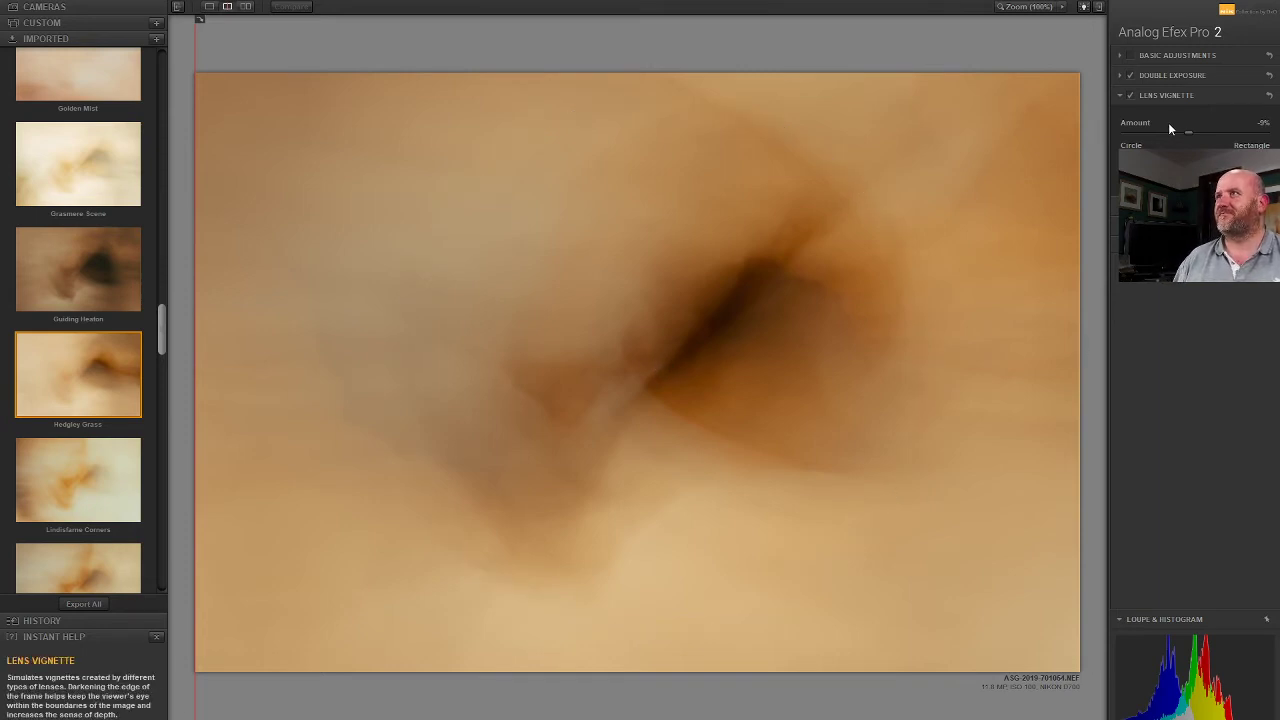
pyautogui.moveTo(1187, 136); pyautogui.dragTo(1191, 134)
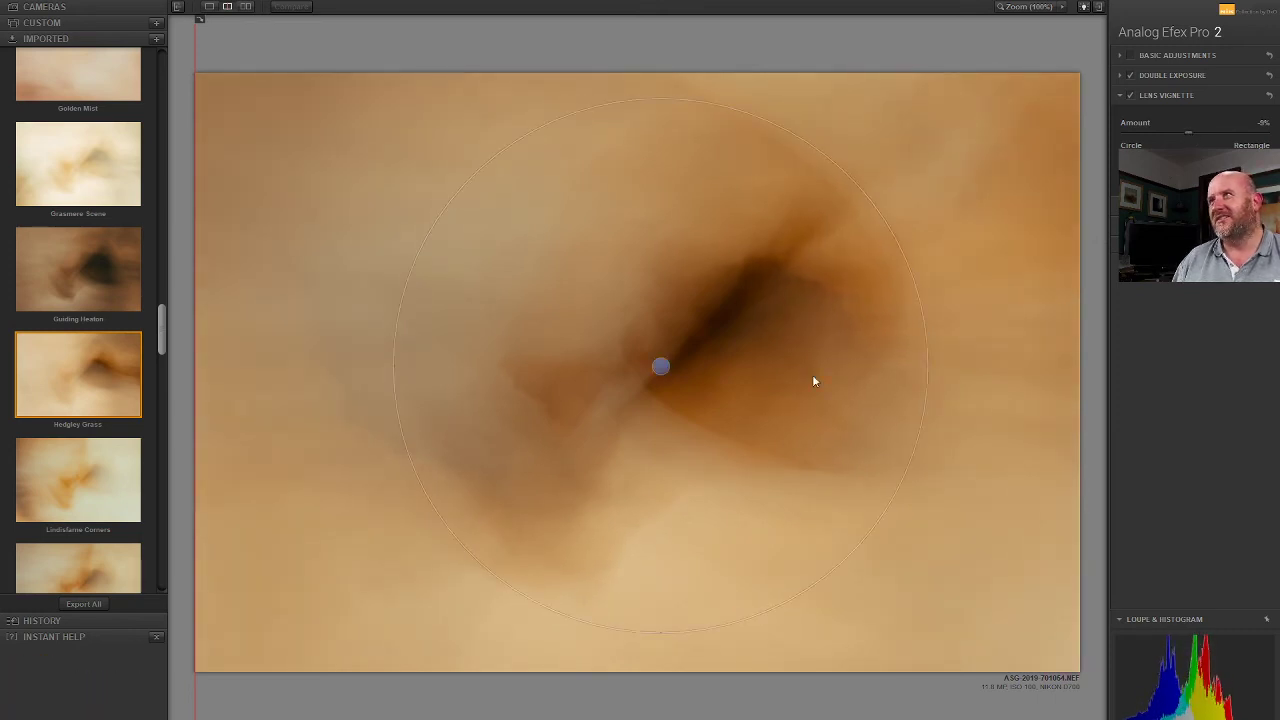
pyautogui.moveTo(661, 367)
pyautogui.mouseDown()
pyautogui.moveTo(634, 674)
pyautogui.moveTo(686, 169)
pyautogui.moveTo(671, 389)
pyautogui.moveTo(622, 357)
pyautogui.moveTo(371, 346)
pyautogui.moveTo(731, 374)
pyautogui.moveTo(655, 379)
pyautogui.mouseUp()
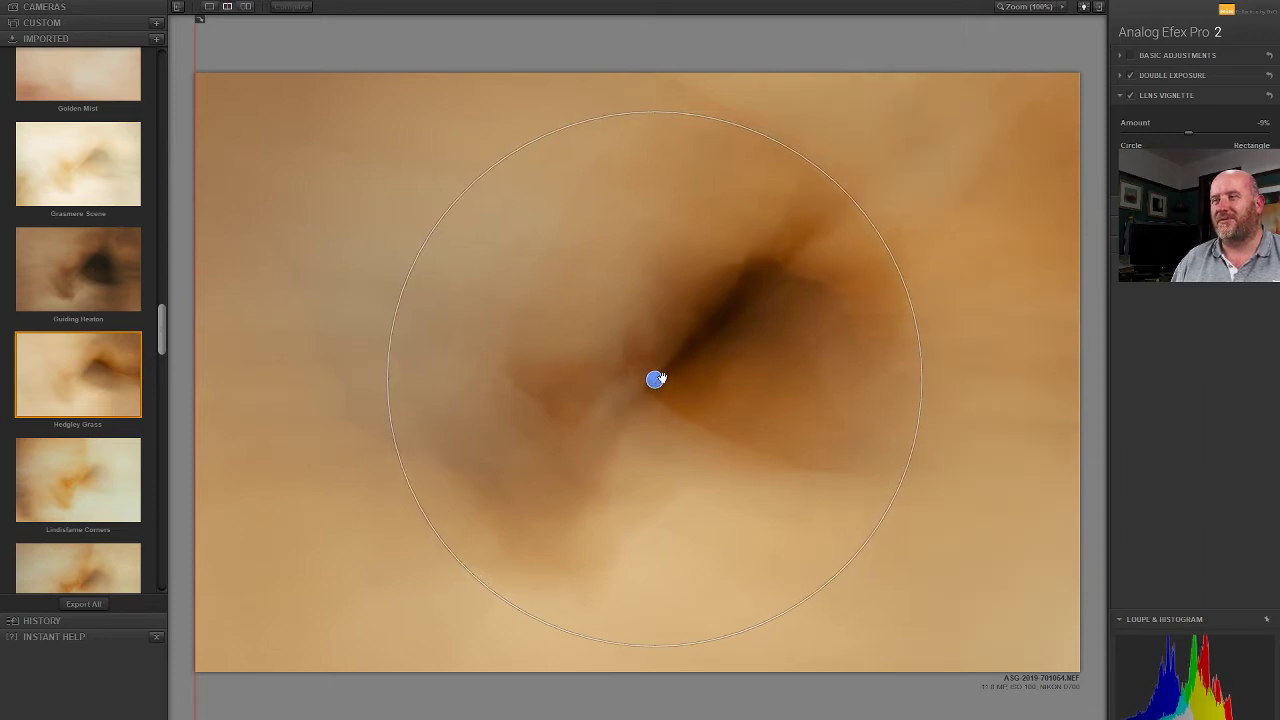
# Enable Basic Adjustments and set detail extraction to 0%, brightness to 8% and contrast to 16%
pyautogui.click(1190, 57)
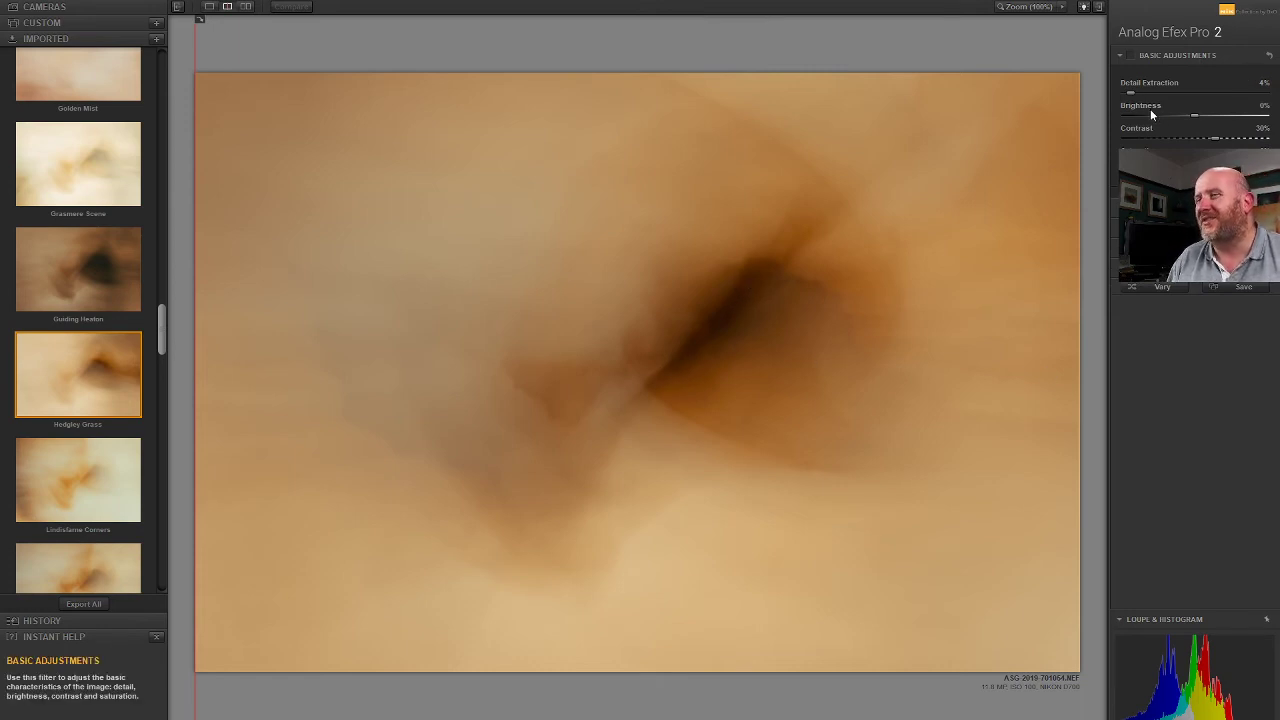
pyautogui.click(1128, 57)
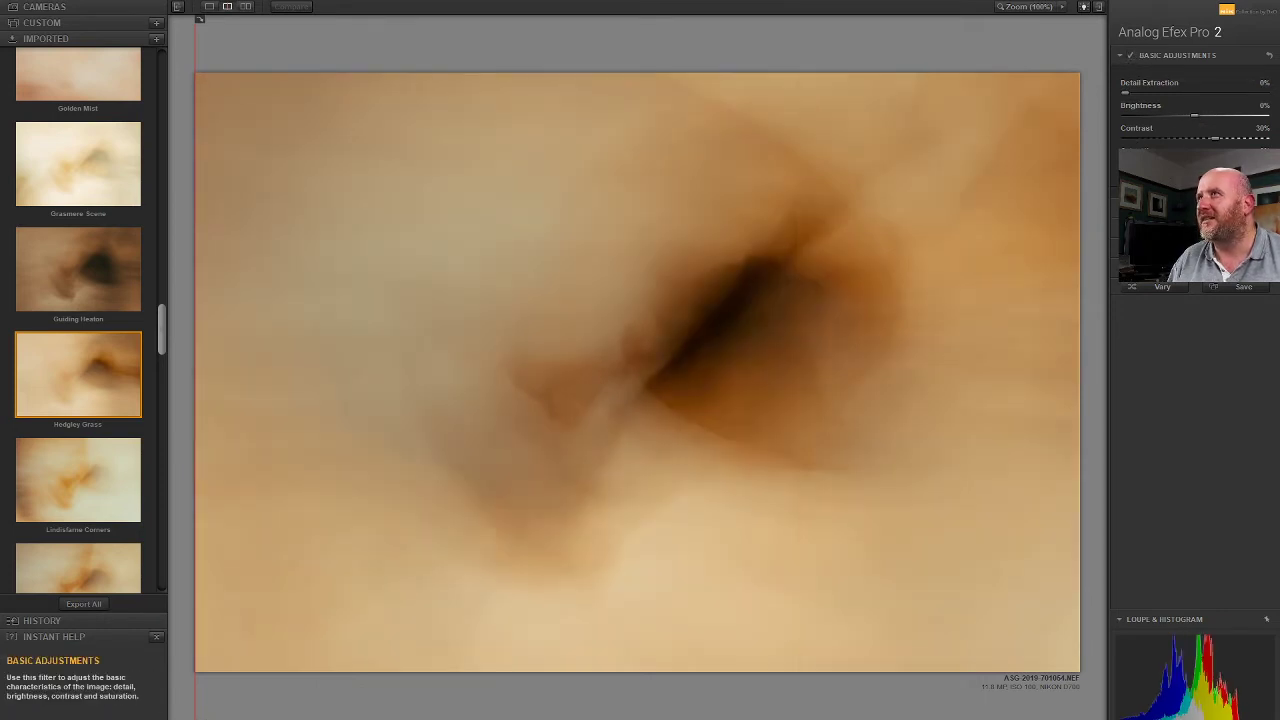
pyautogui.moveTo(1216, 142); pyautogui.dragTo(1197, 138)
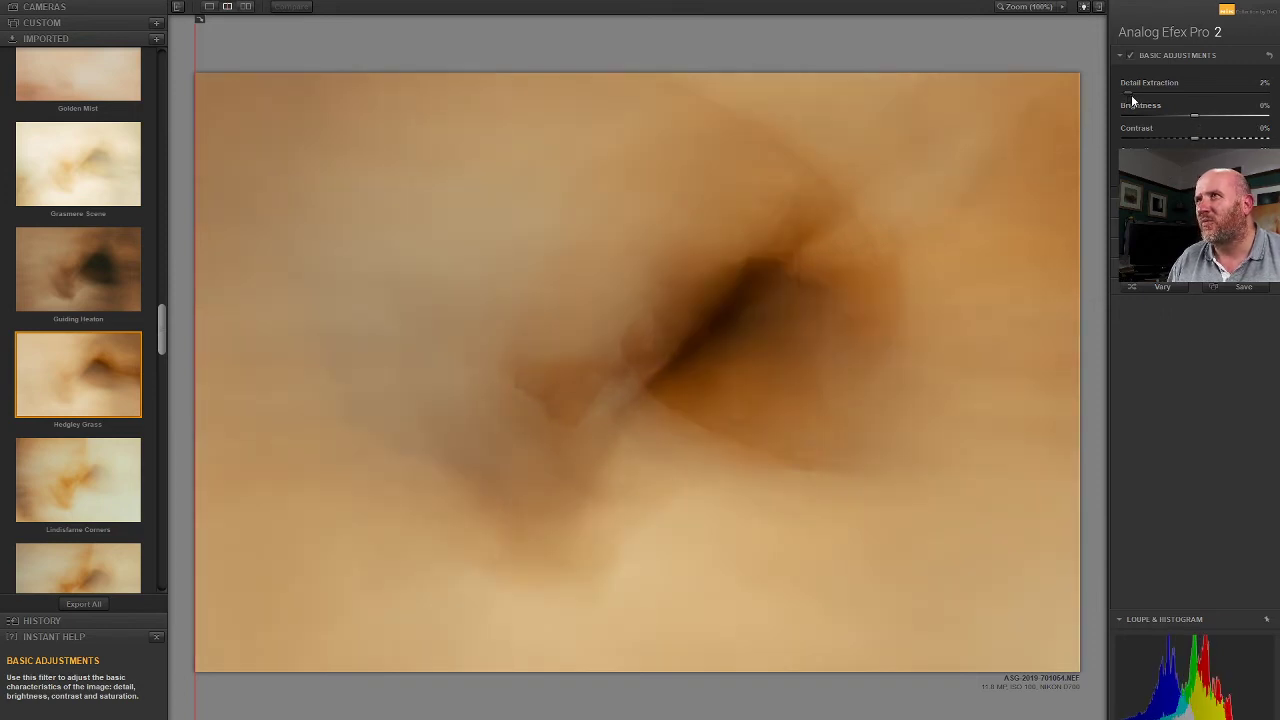
pyautogui.moveTo(1141, 94); pyautogui.dragTo(1143, 94)
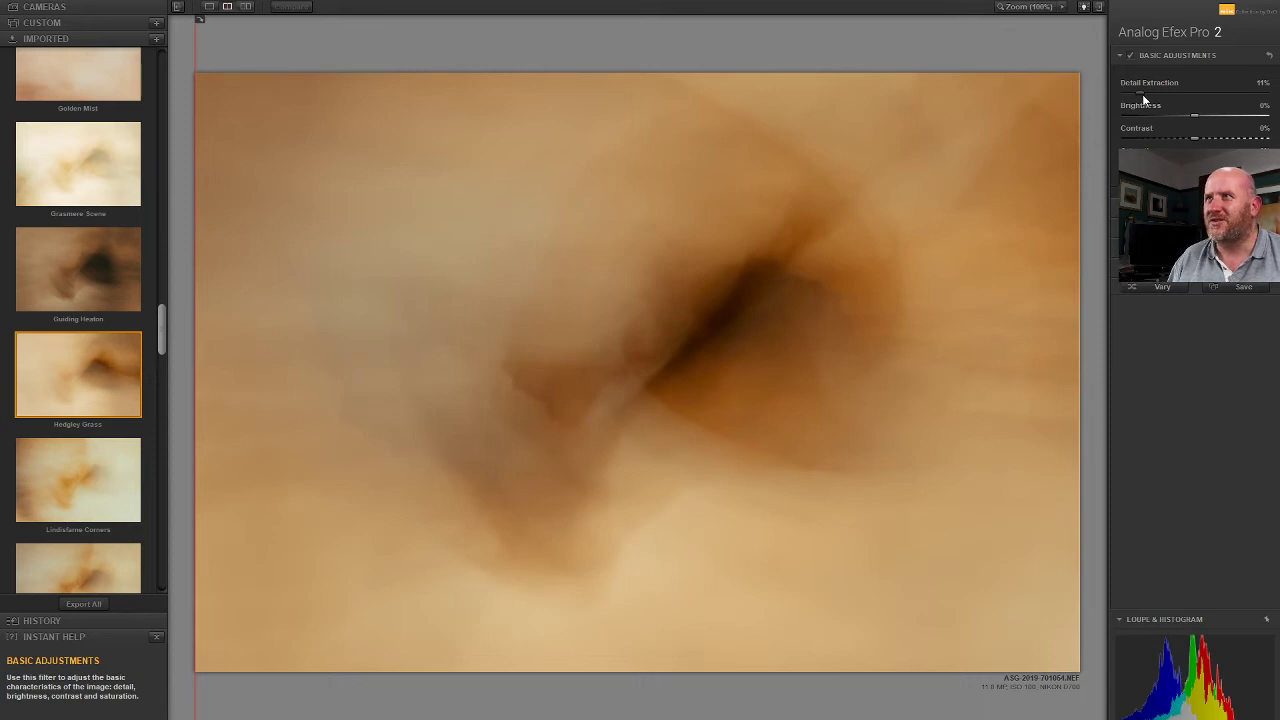
pyautogui.moveTo(1143, 96); pyautogui.dragTo(1210, 137)
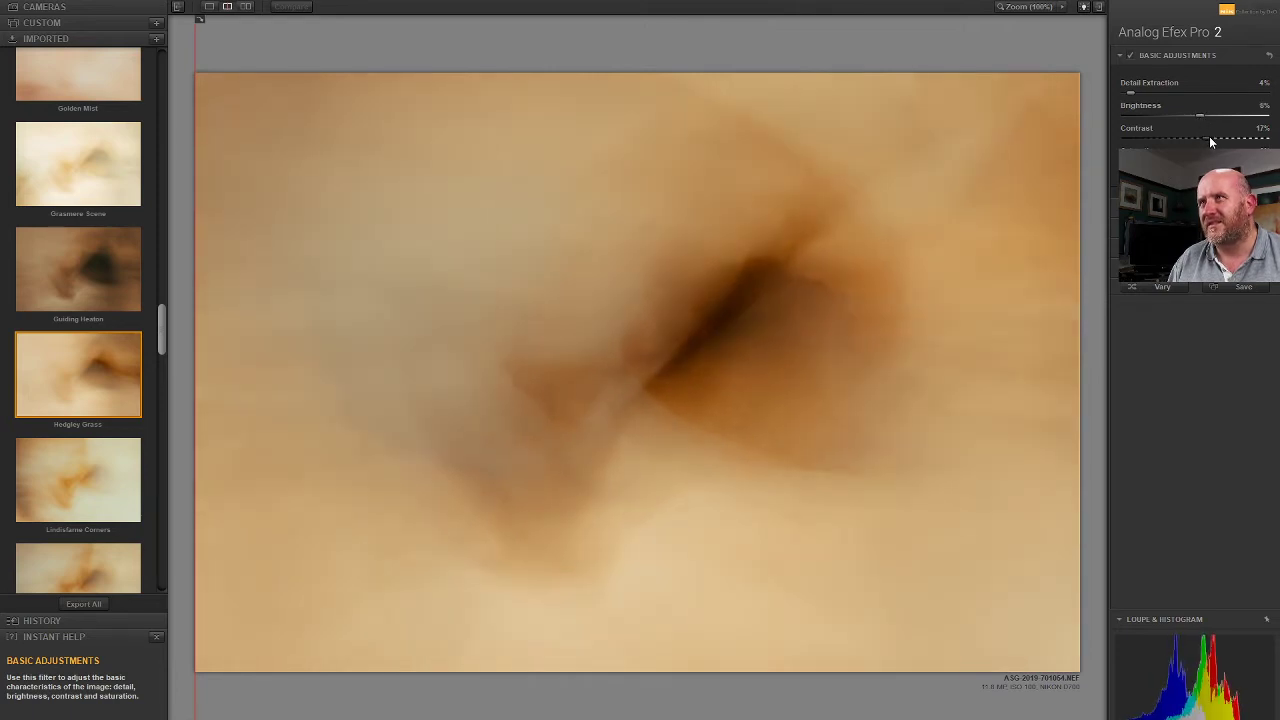
pyautogui.moveTo(1210, 137); pyautogui.dragTo(1206, 137)
pyautogui.moveTo(1137, 91); pyautogui.dragTo(1139, 96)
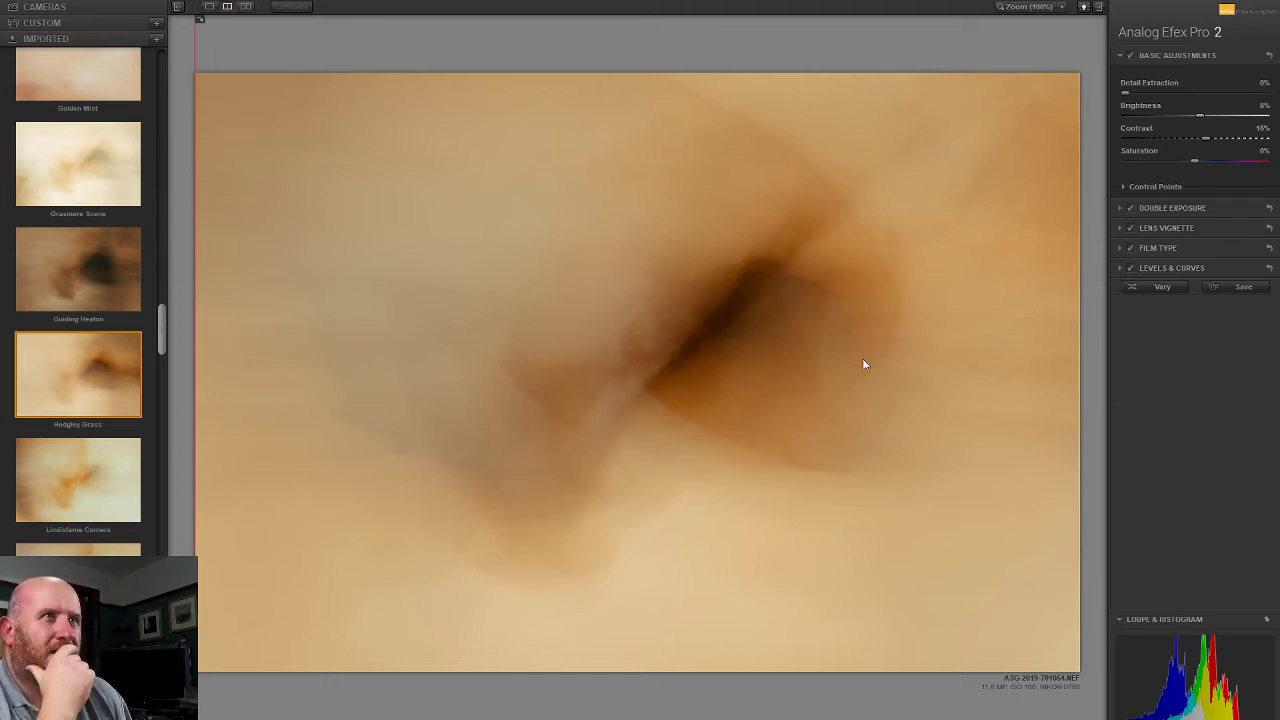
# Compare the image with and without the Lens Vignette, Film Type and Levels & Curves effects in turn
pyautogui.click(1130, 228)
pyautogui.click(1130, 228)
pyautogui.click(1130, 248)
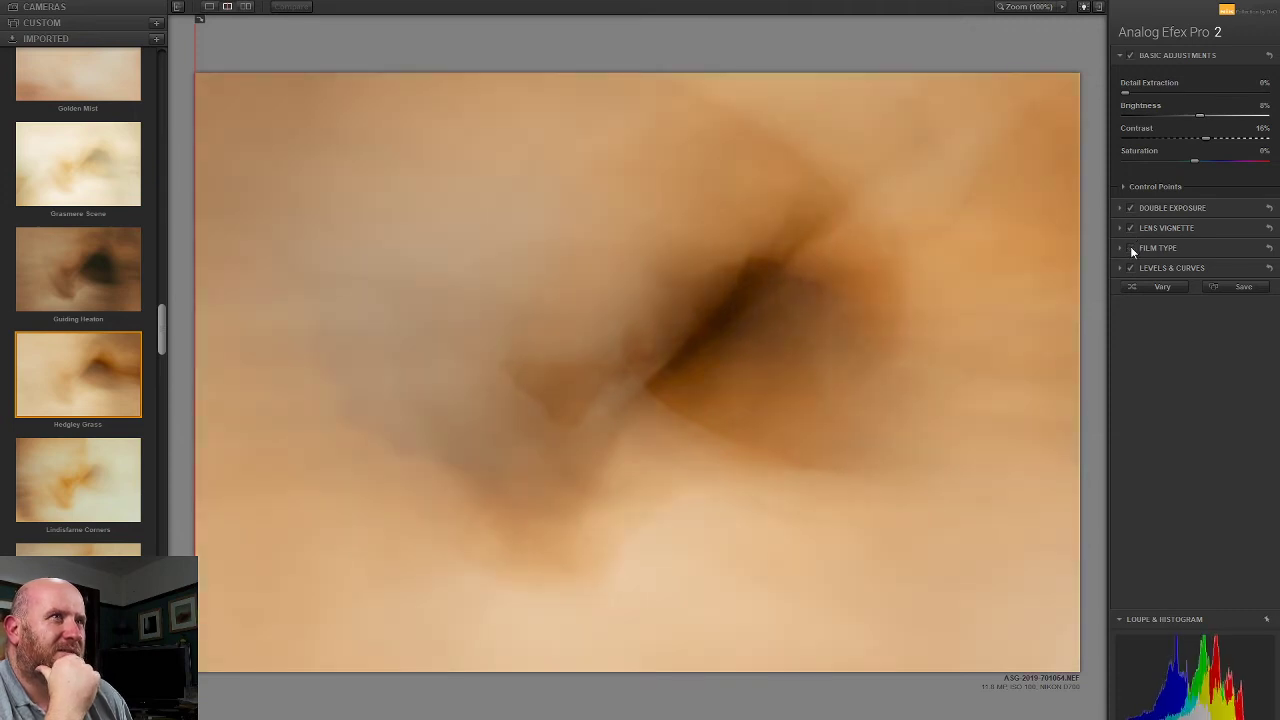
pyautogui.click(1130, 268)
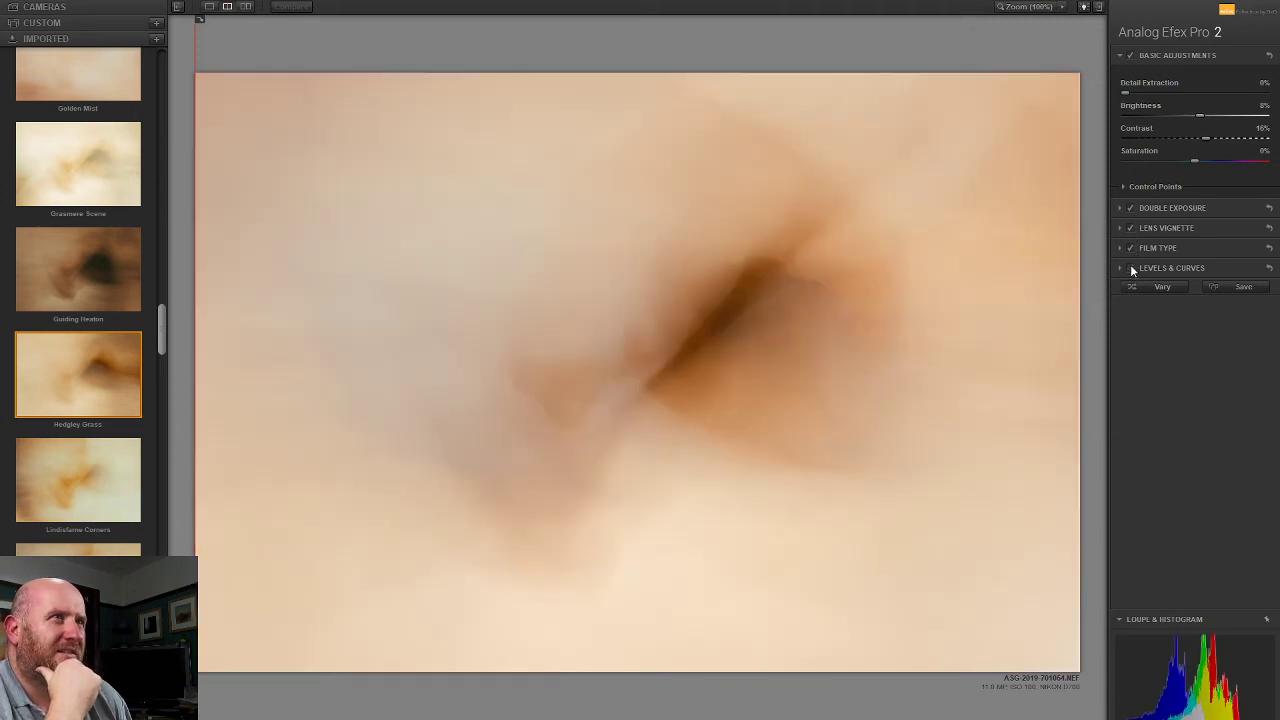
pyautogui.click(1131, 268)
# Move the black point of the green channel curve slightly inward in Levels & Curves
pyautogui.click(1166, 268)
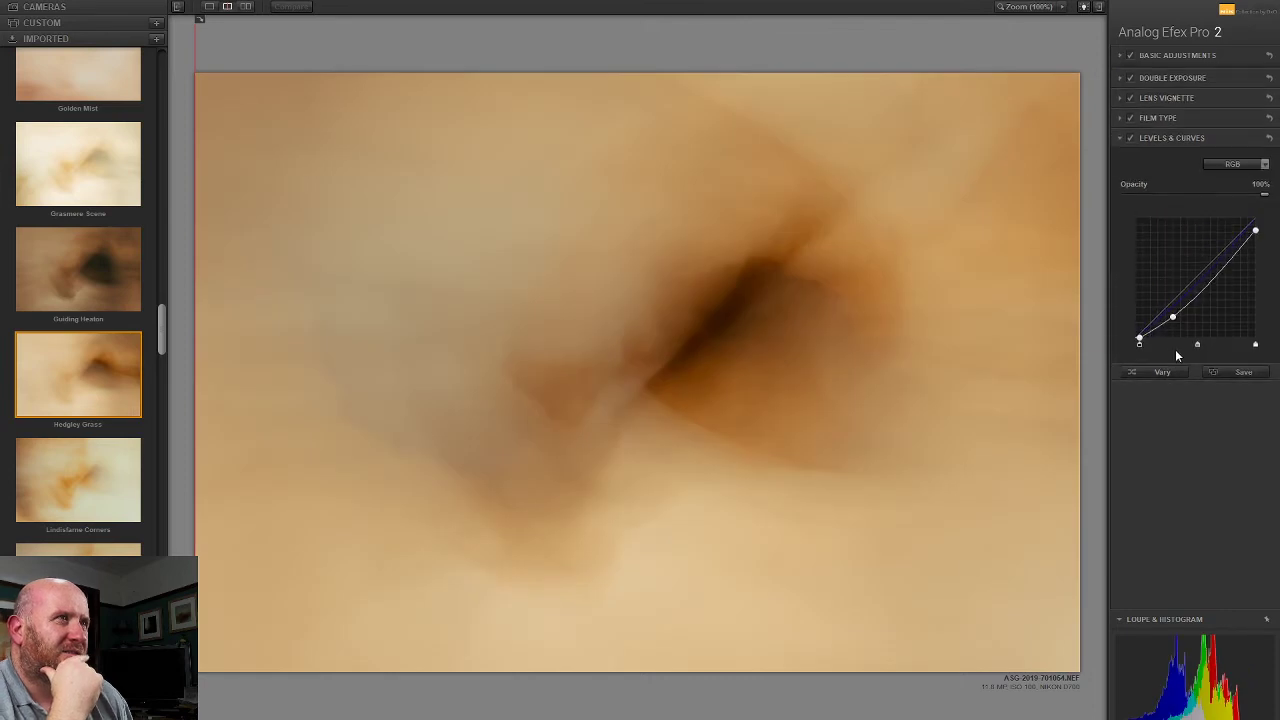
pyautogui.click(1232, 166)
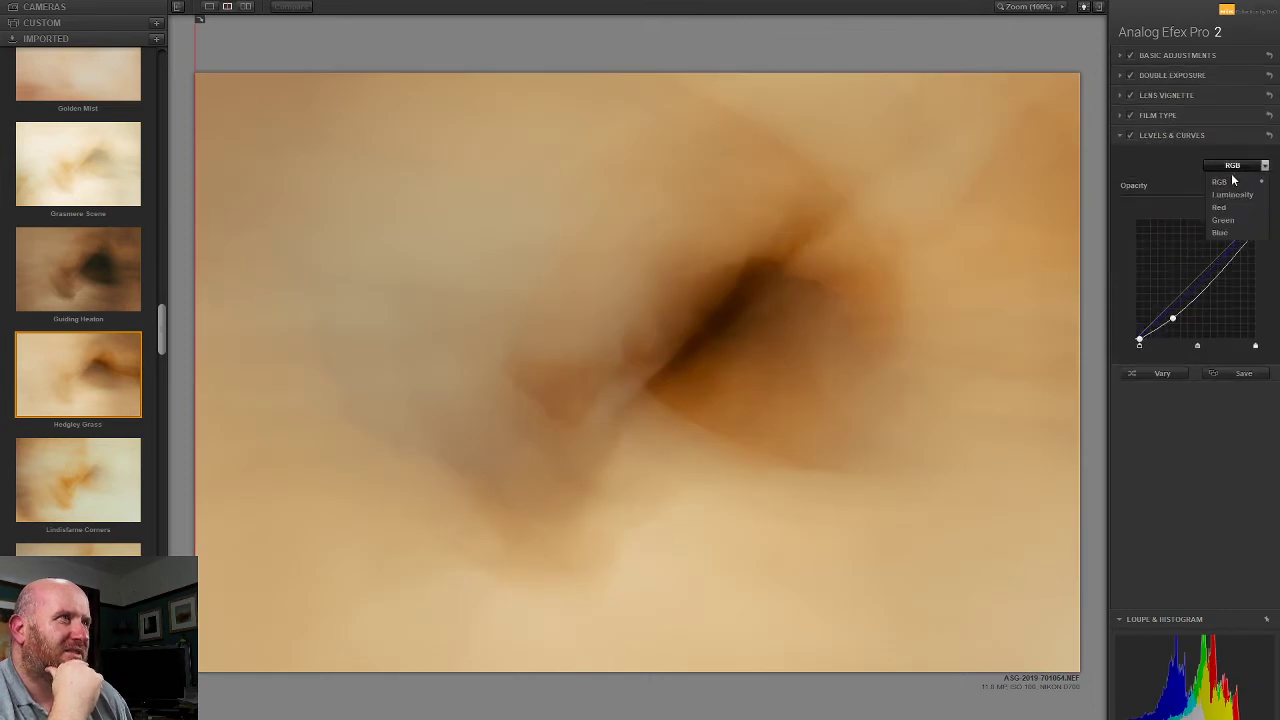
pyautogui.click(1220, 232)
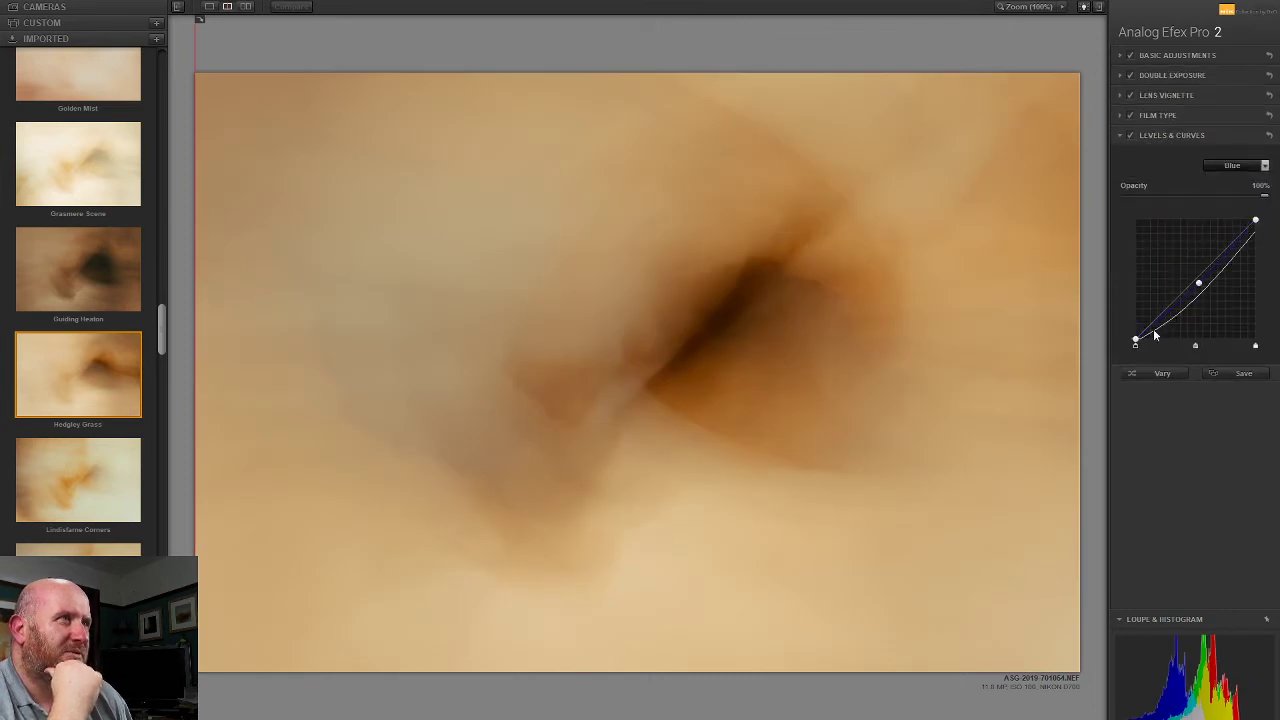
pyautogui.click(1223, 167)
pyautogui.click(1230, 217)
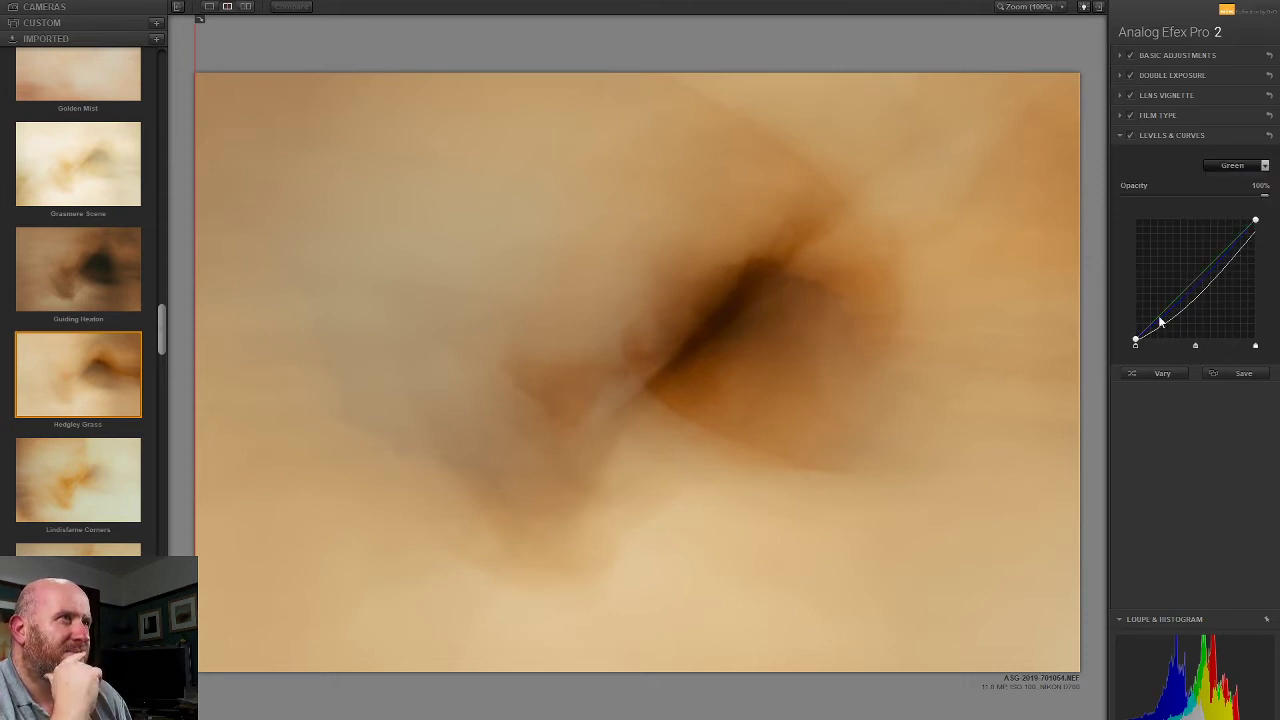
pyautogui.moveTo(1136, 342); pyautogui.dragTo(1128, 343)
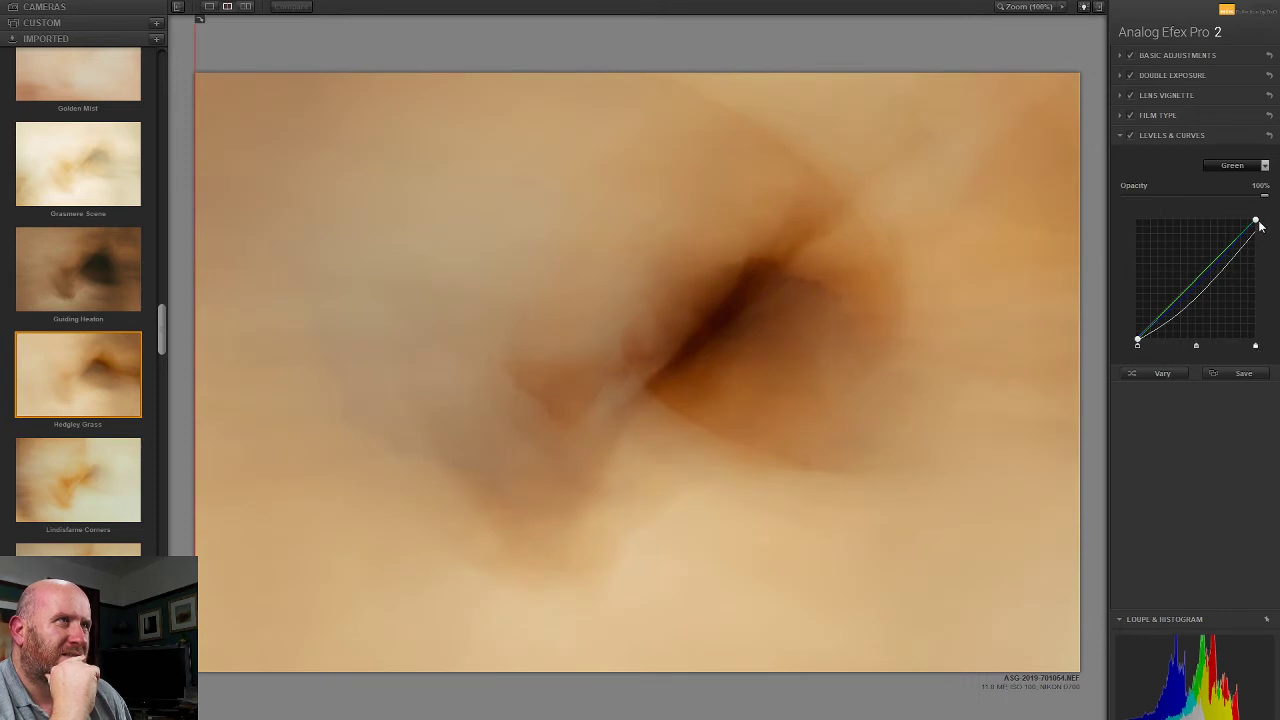
# Lower the green channel curve's white point slightly and fine-tune Detail Extraction in Basic Adjustments, applying the filter
pyautogui.moveTo(1258, 224); pyautogui.dragTo(1259, 225)
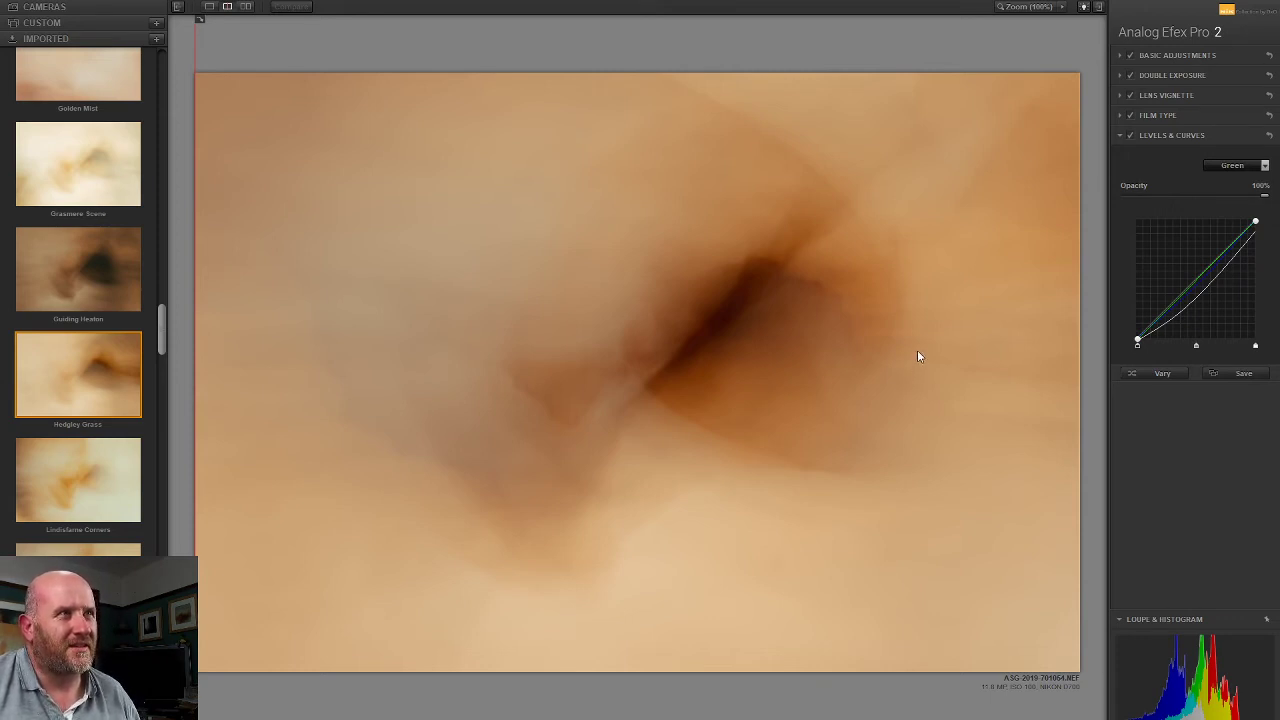
pyautogui.click(1160, 55)
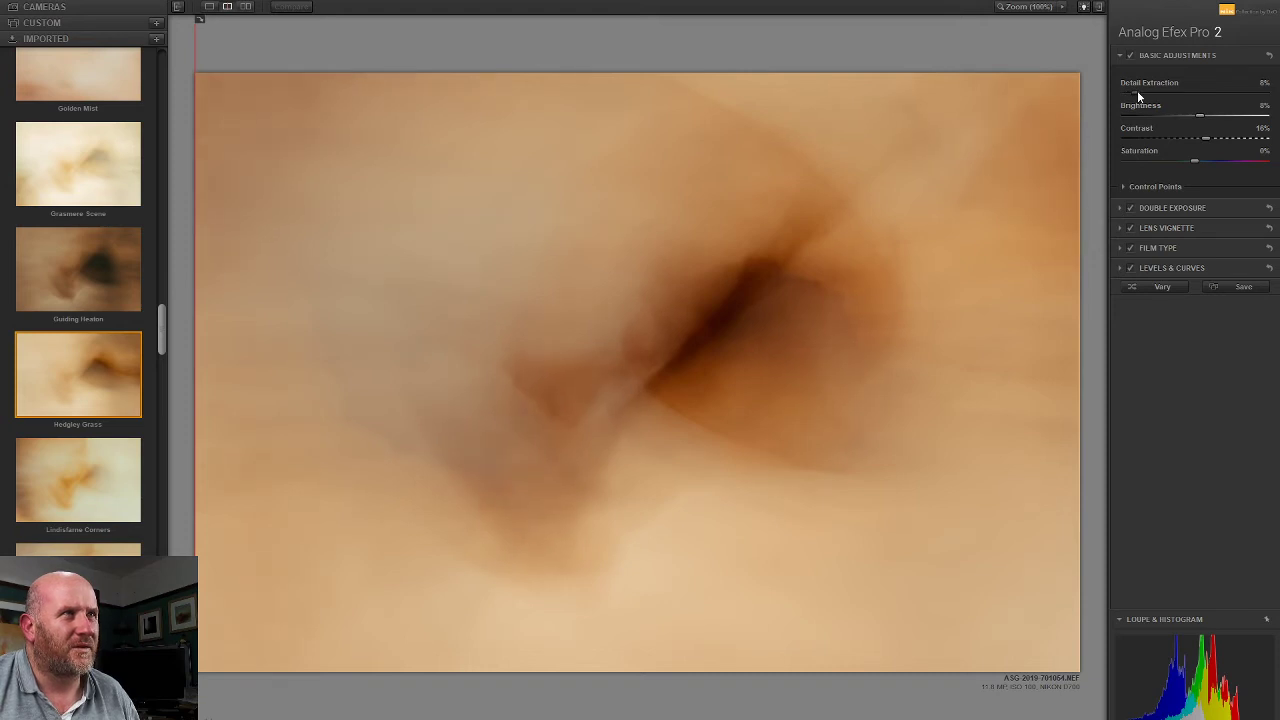
pyautogui.moveTo(1139, 92); pyautogui.dragTo(1143, 93)
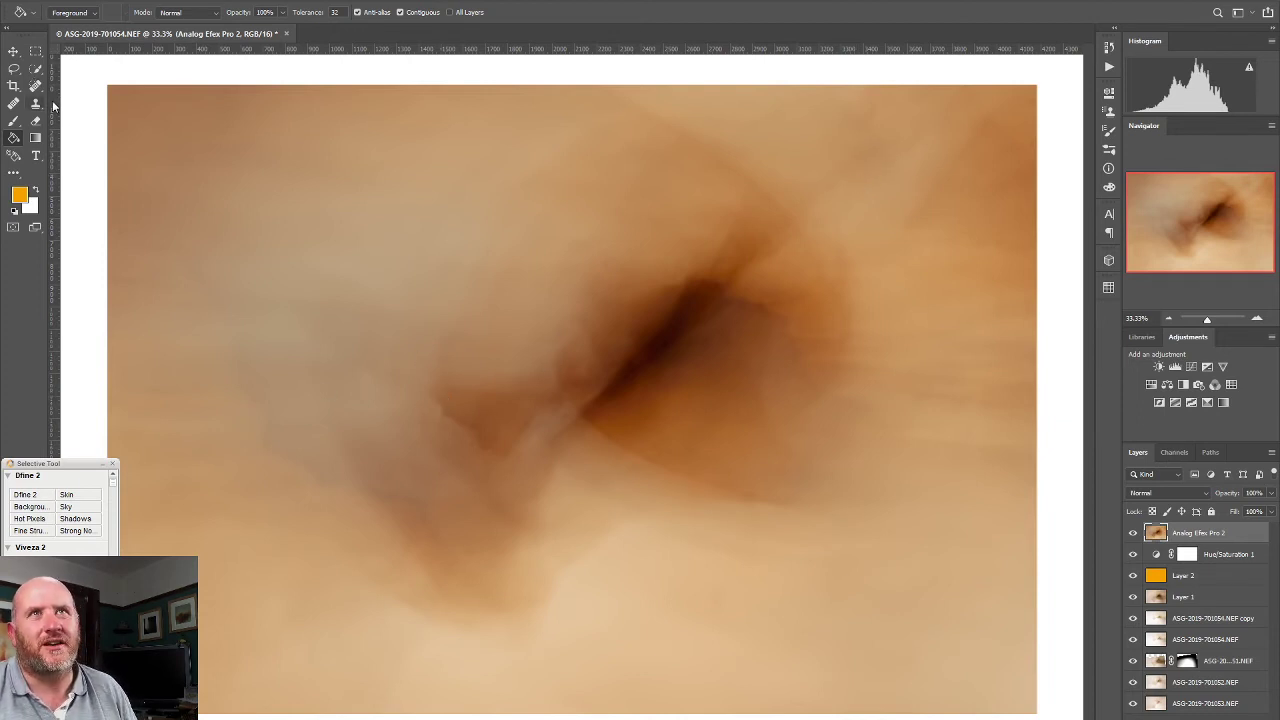
# Lasso the reddish-brown triangular patch left of the image centre and trim the selection's lower-left edge with the Brush in Quick Mask
pyautogui.click(15, 70)
pyautogui.moveTo(535, 376)
pyautogui.mouseDown()
pyautogui.moveTo(462, 365)
pyautogui.moveTo(422, 381)
pyautogui.moveTo(427, 456)
pyautogui.moveTo(480, 479)
pyautogui.moveTo(564, 408)
pyautogui.moveTo(534, 374)
pyautogui.mouseUp()
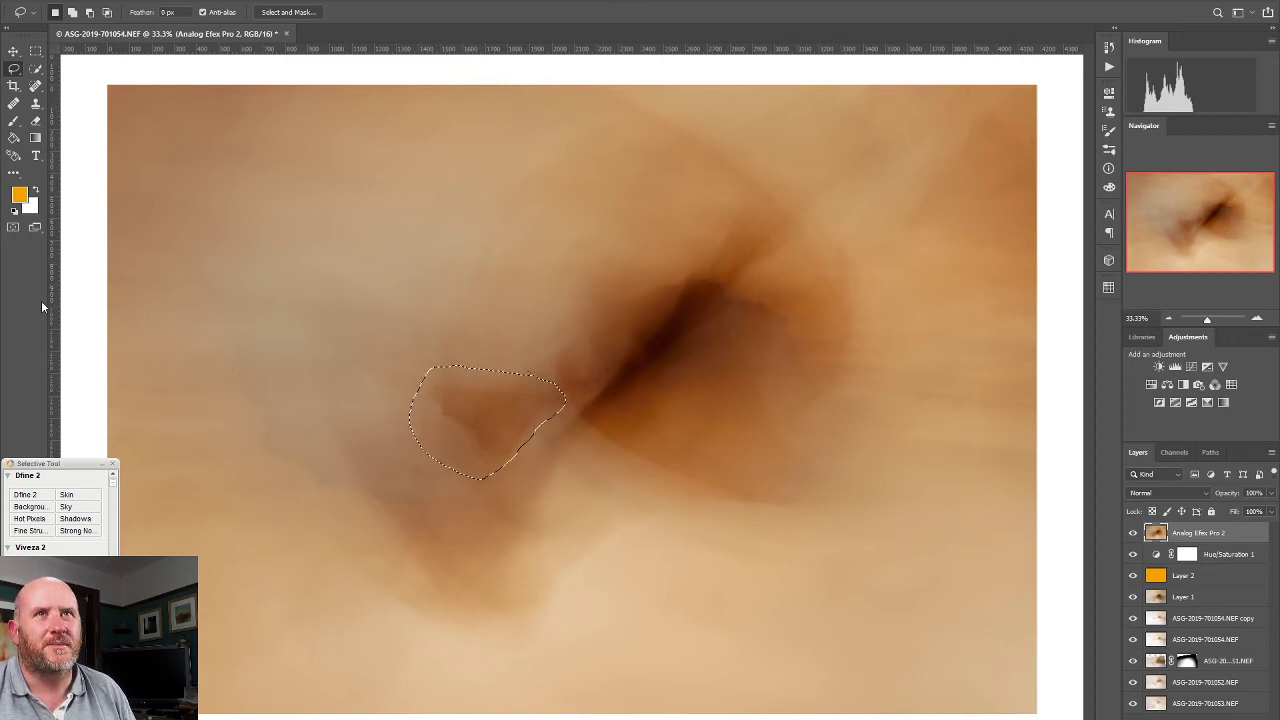
pyautogui.click(13, 228)
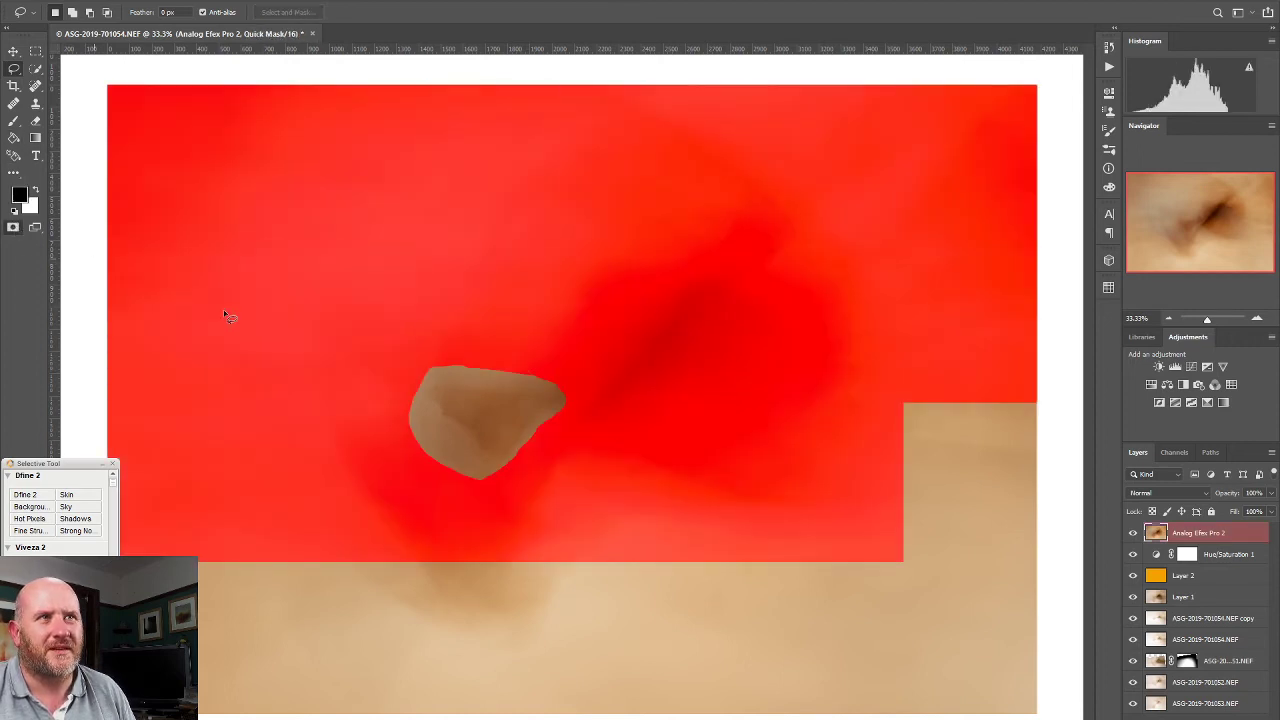
pyautogui.click(14, 121)
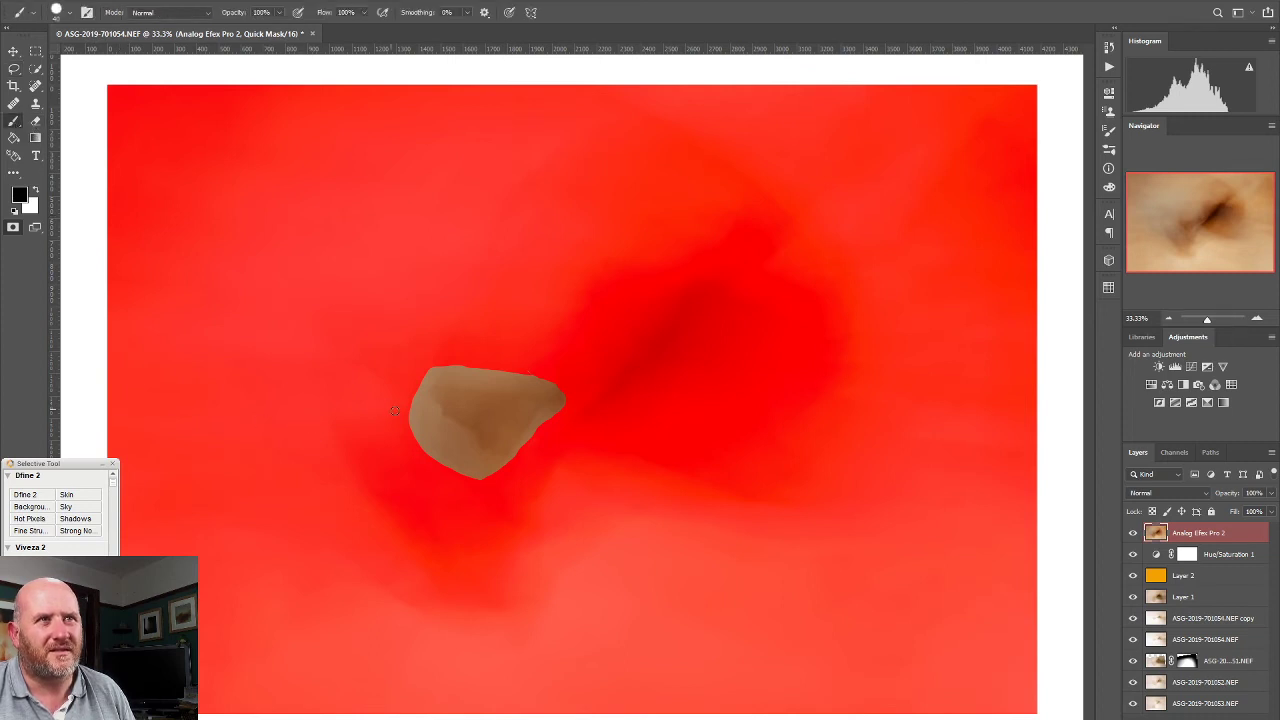
pyautogui.moveTo(416, 437)
pyautogui.mouseDown()
pyautogui.moveTo(410, 392)
pyautogui.moveTo(486, 473)
pyautogui.moveTo(478, 484)
pyautogui.moveTo(418, 428)
pyautogui.moveTo(414, 443)
pyautogui.moveTo(420, 417)
pyautogui.moveTo(479, 473)
pyautogui.moveTo(421, 432)
pyautogui.mouseUp()
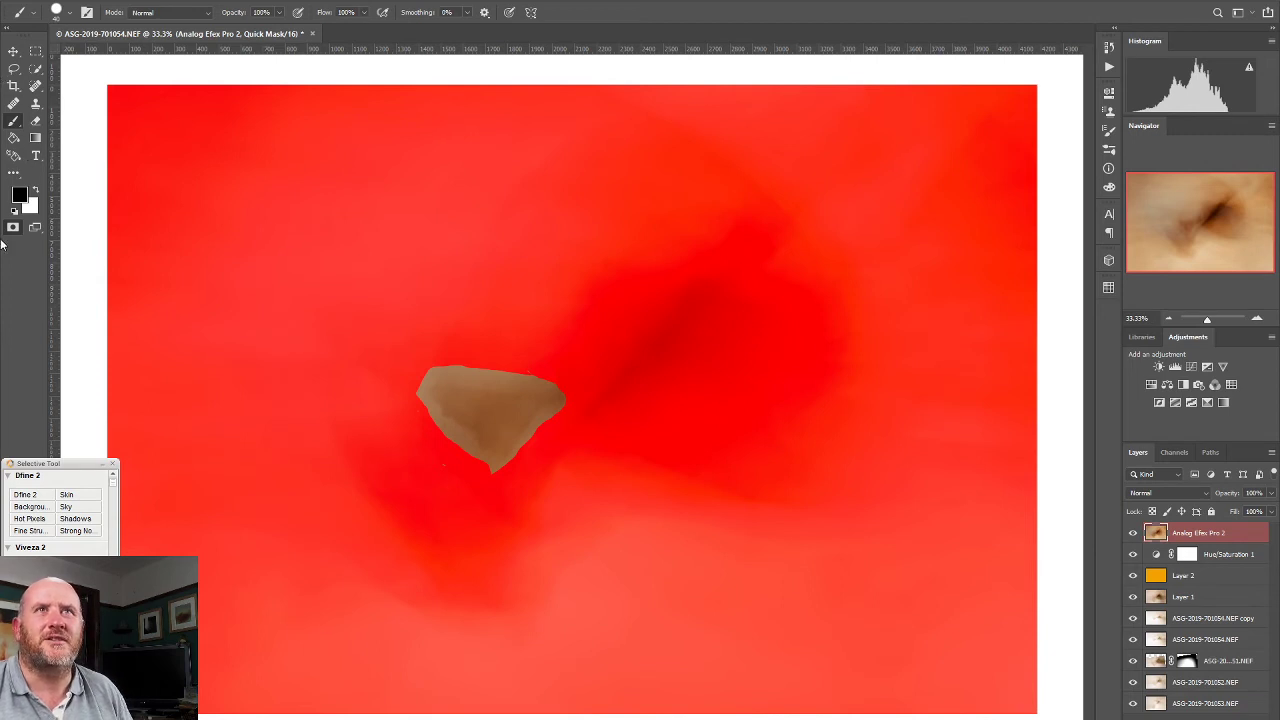
pyautogui.click(12, 228)
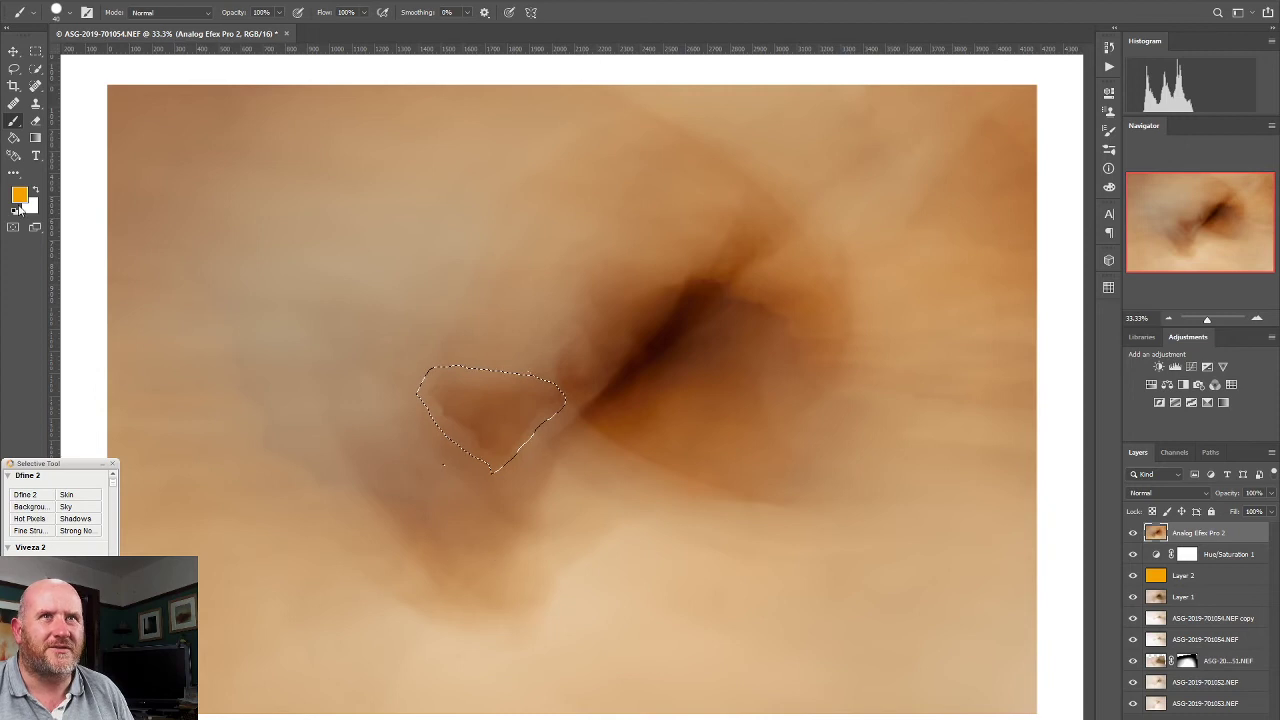
pyautogui.click(15, 224)
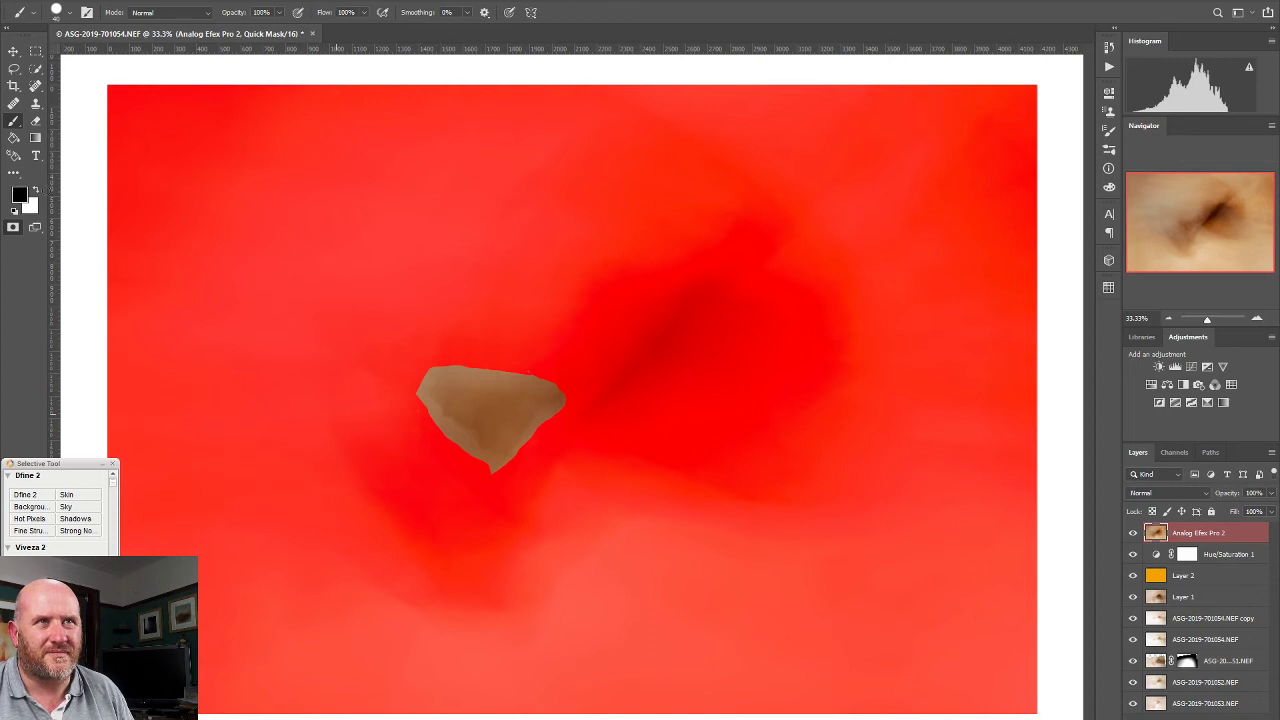
pyautogui.click(14, 226)
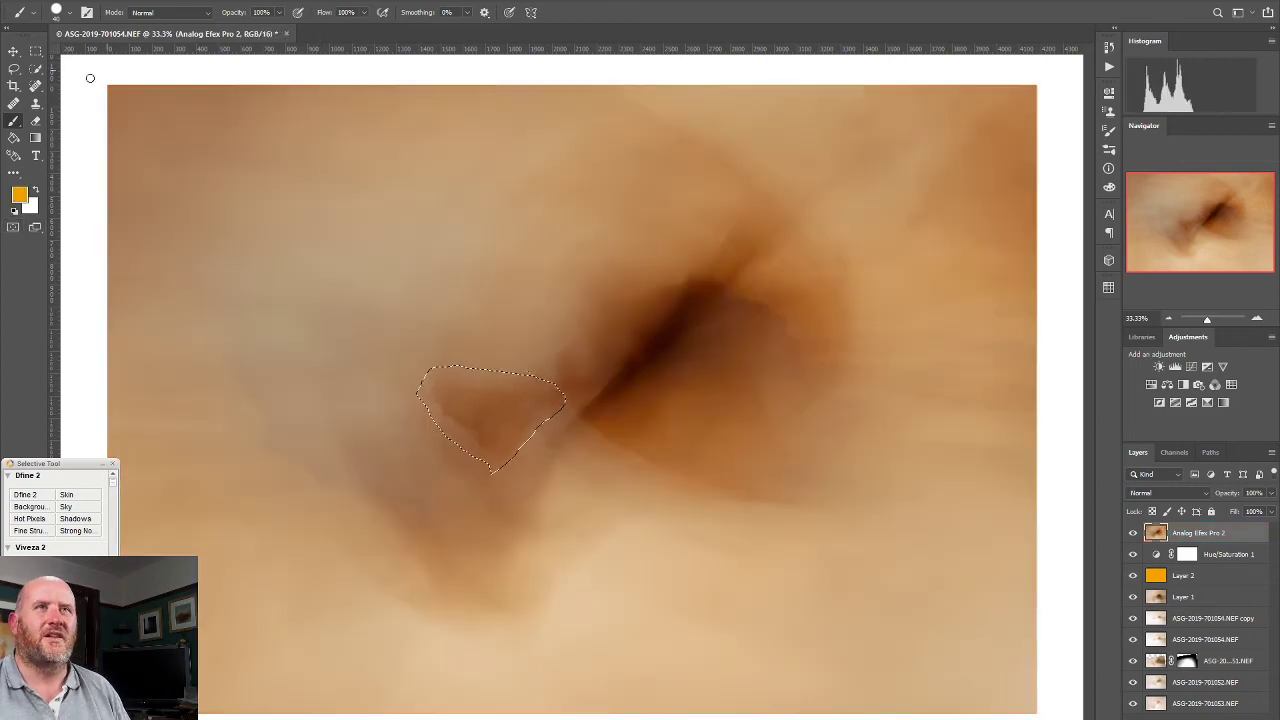
# Replace the selected patch using Content-Aware Fill output to a new layer, and compare the deselected image with and without that layer
pyautogui.hotkey('alt', 'e')
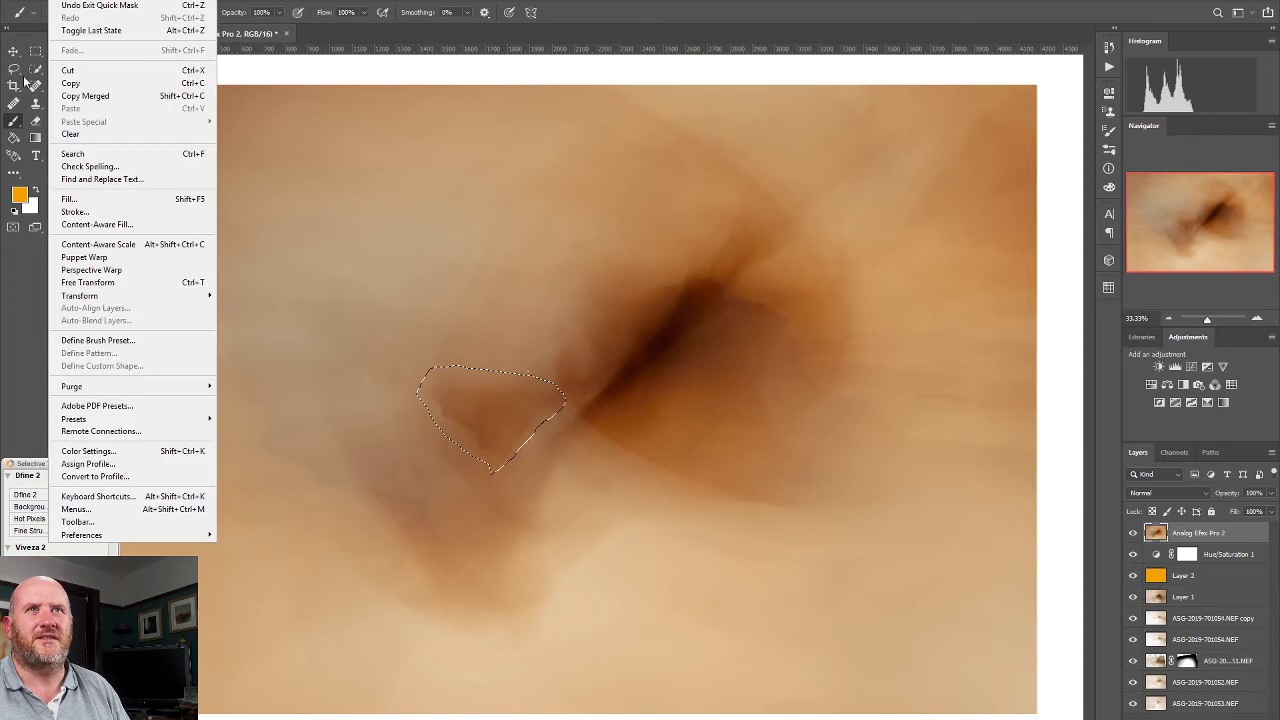
pyautogui.click(114, 232)
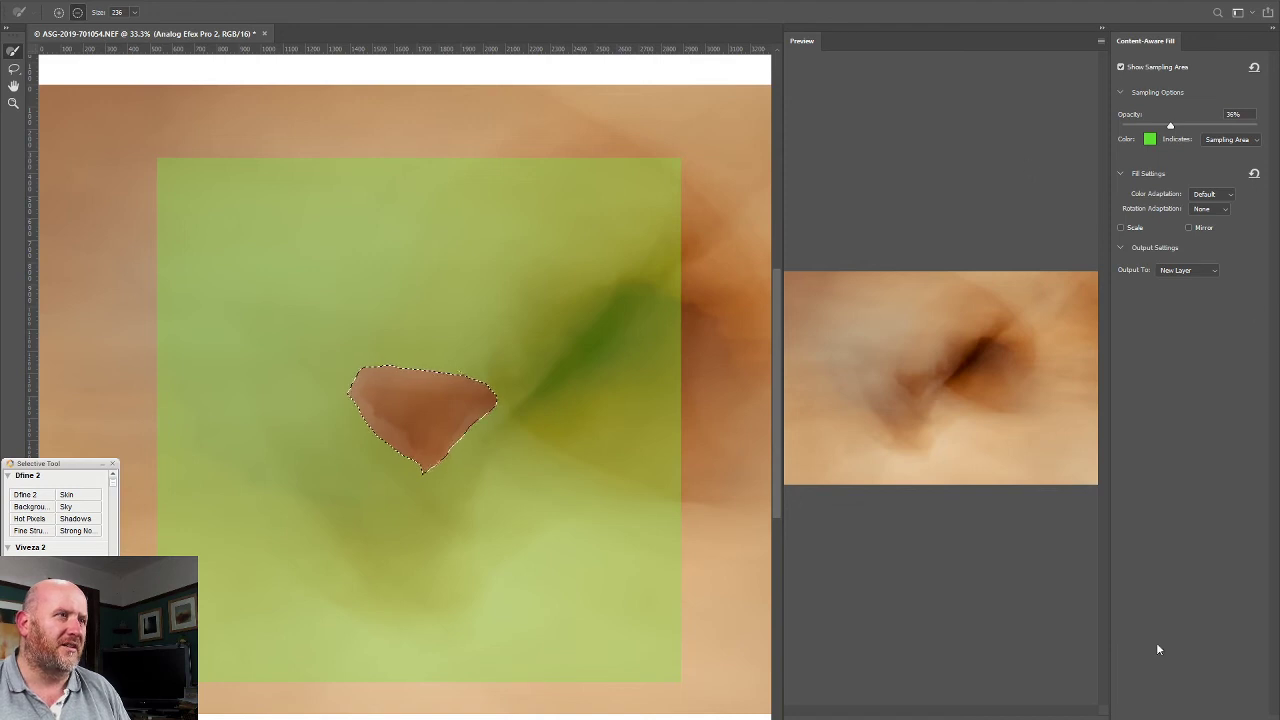
pyautogui.click(1206, 714)
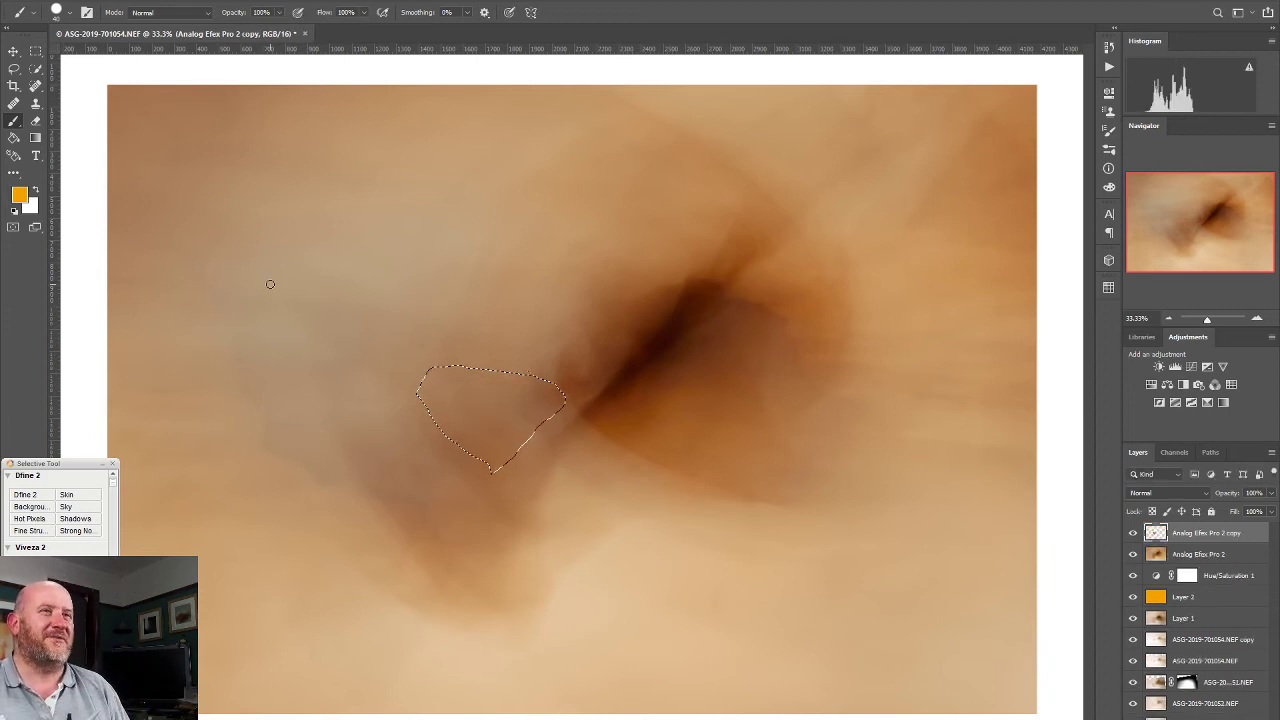
pyautogui.click(35, 50)
pyautogui.click(550, 246)
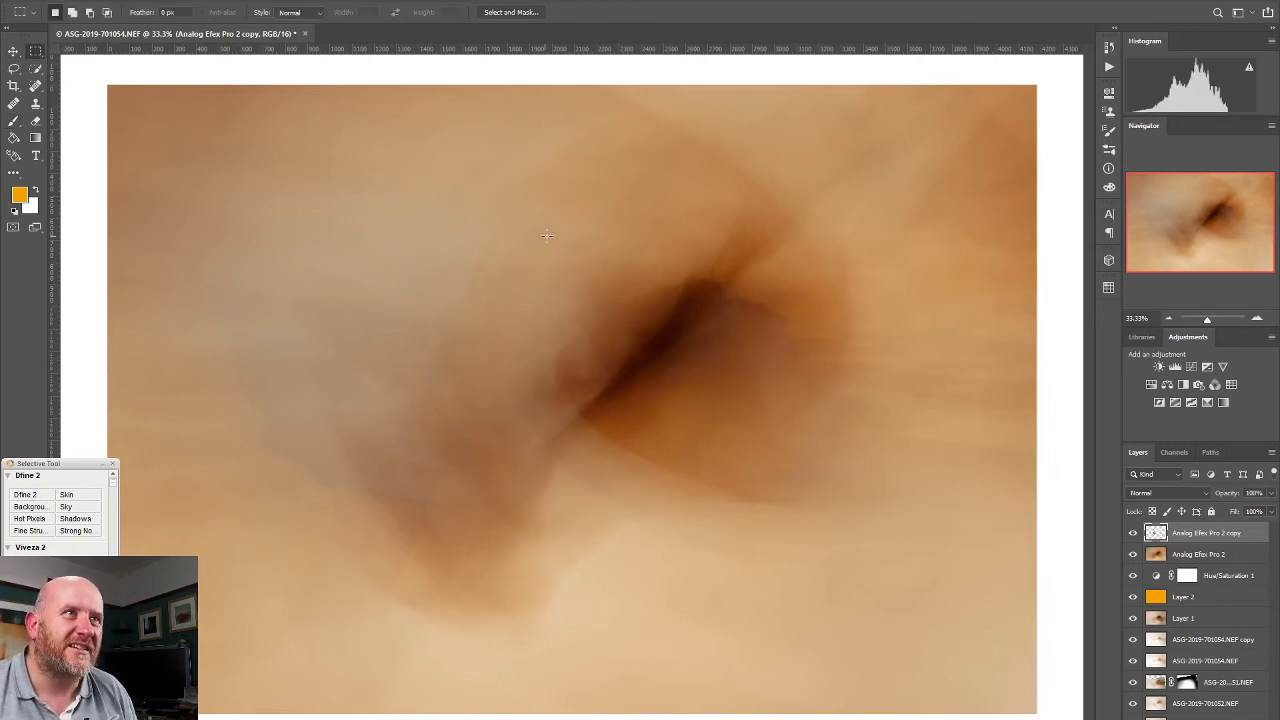
pyautogui.click(1134, 535)
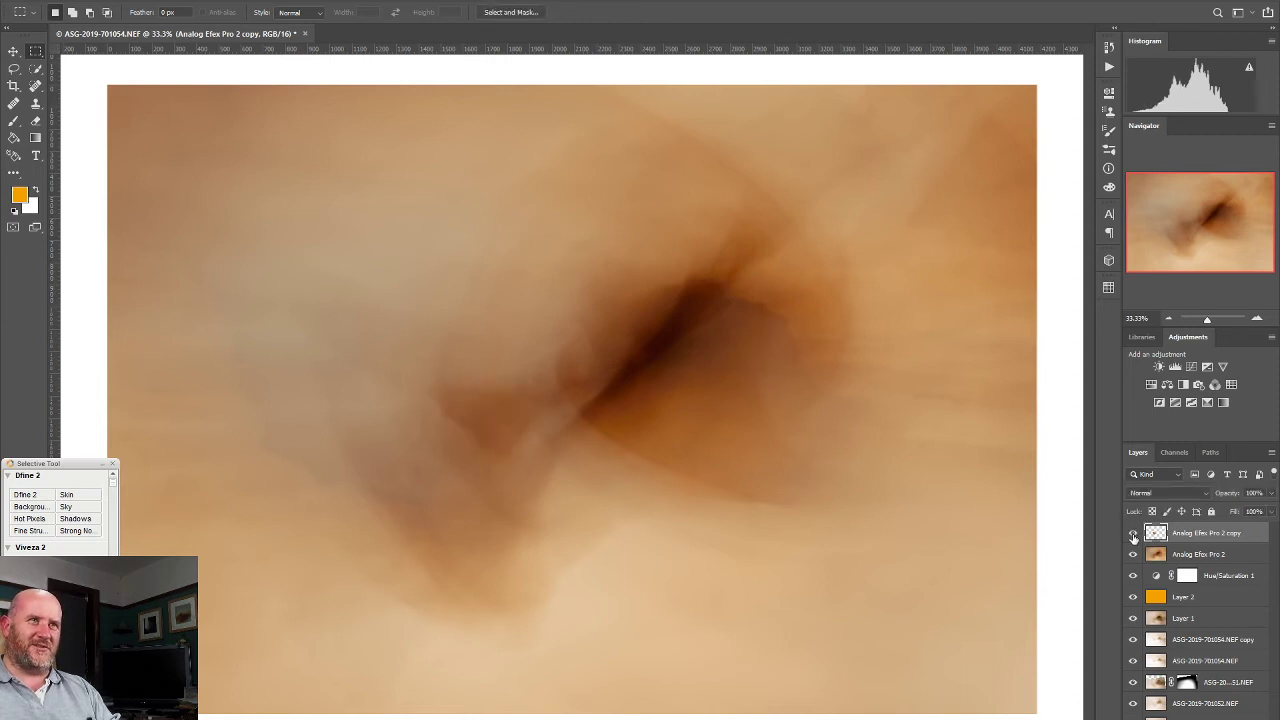
pyautogui.click(1135, 536)
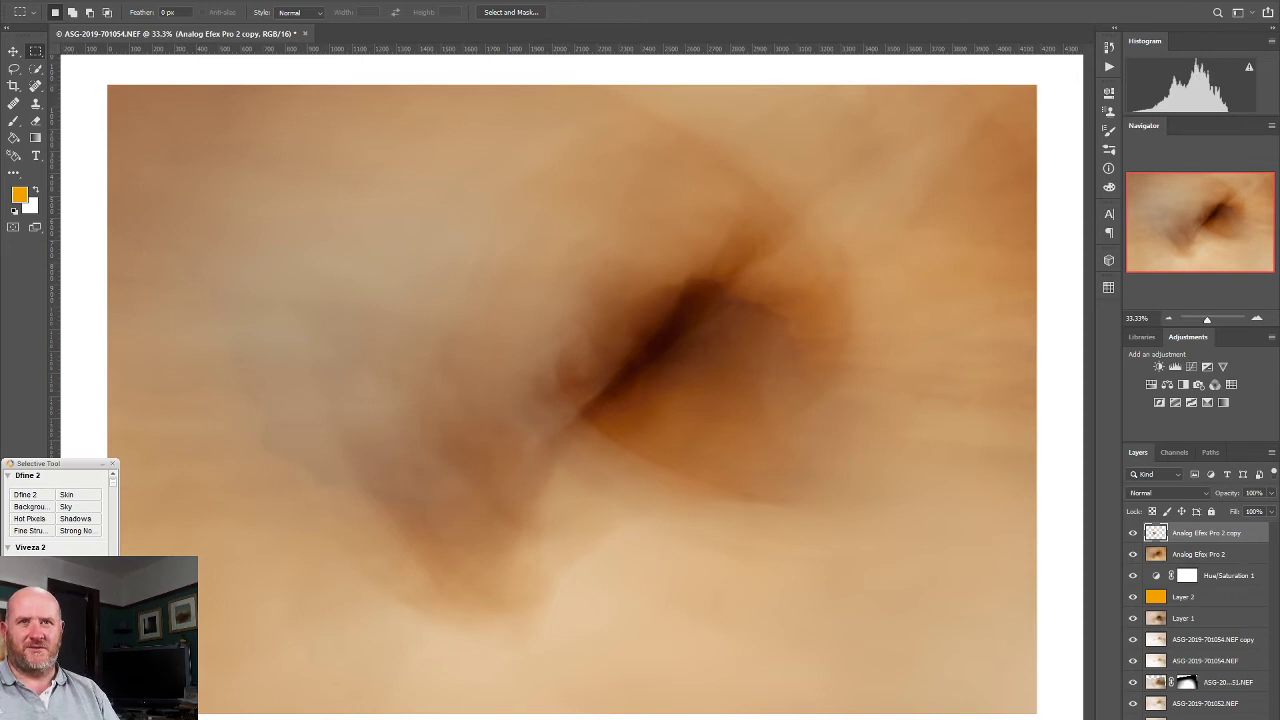
# Open the image in the Viveza 2 filter and shift the before/after divider near the image's left side
pyautogui.hotkey('ctrl', 'shift', 'alt', 'n')
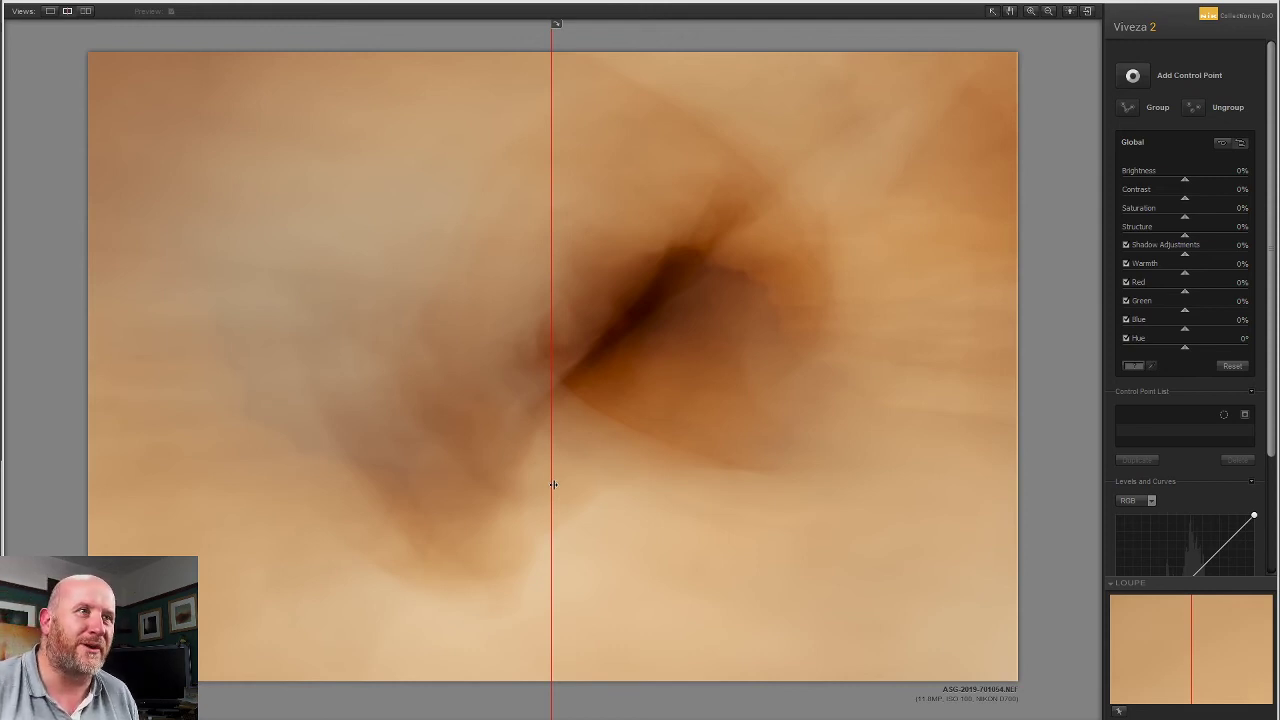
pyautogui.moveTo(553, 484); pyautogui.dragTo(146, 440)
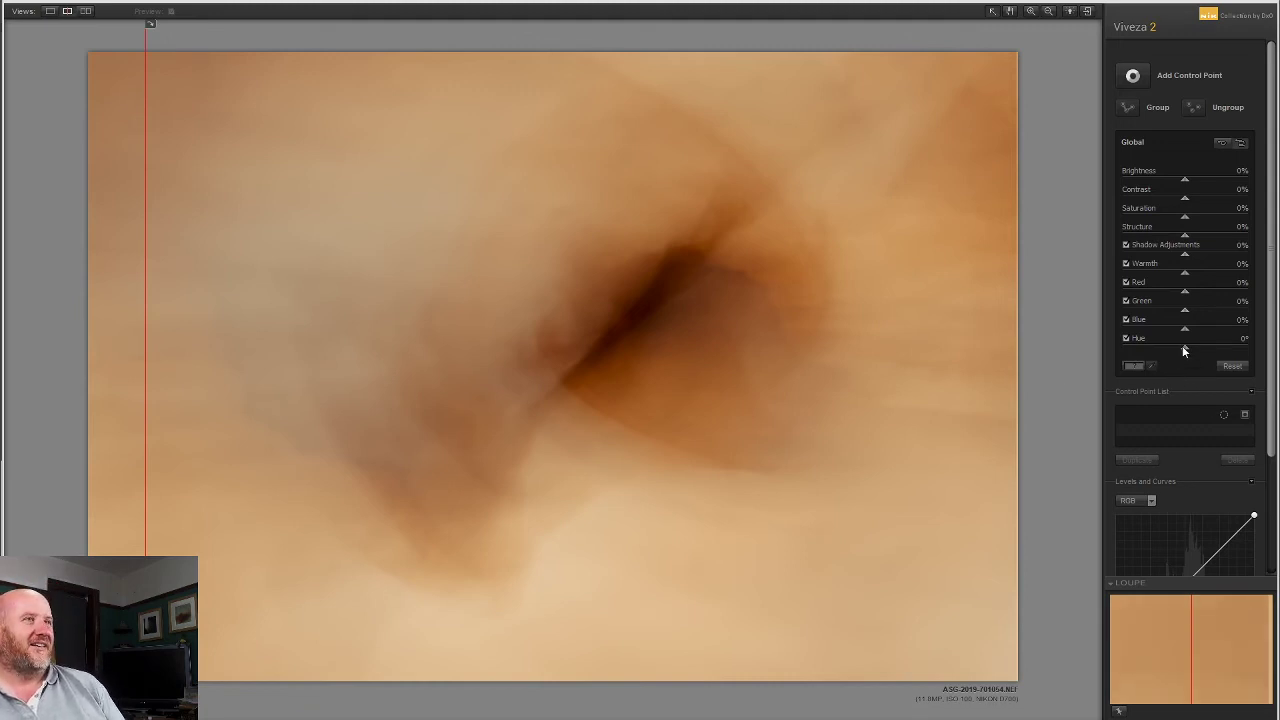
# Try a global hue of -9° with brightness at -1%, and reset the adjustments
pyautogui.moveTo(1185, 348); pyautogui.dragTo(1183, 363)
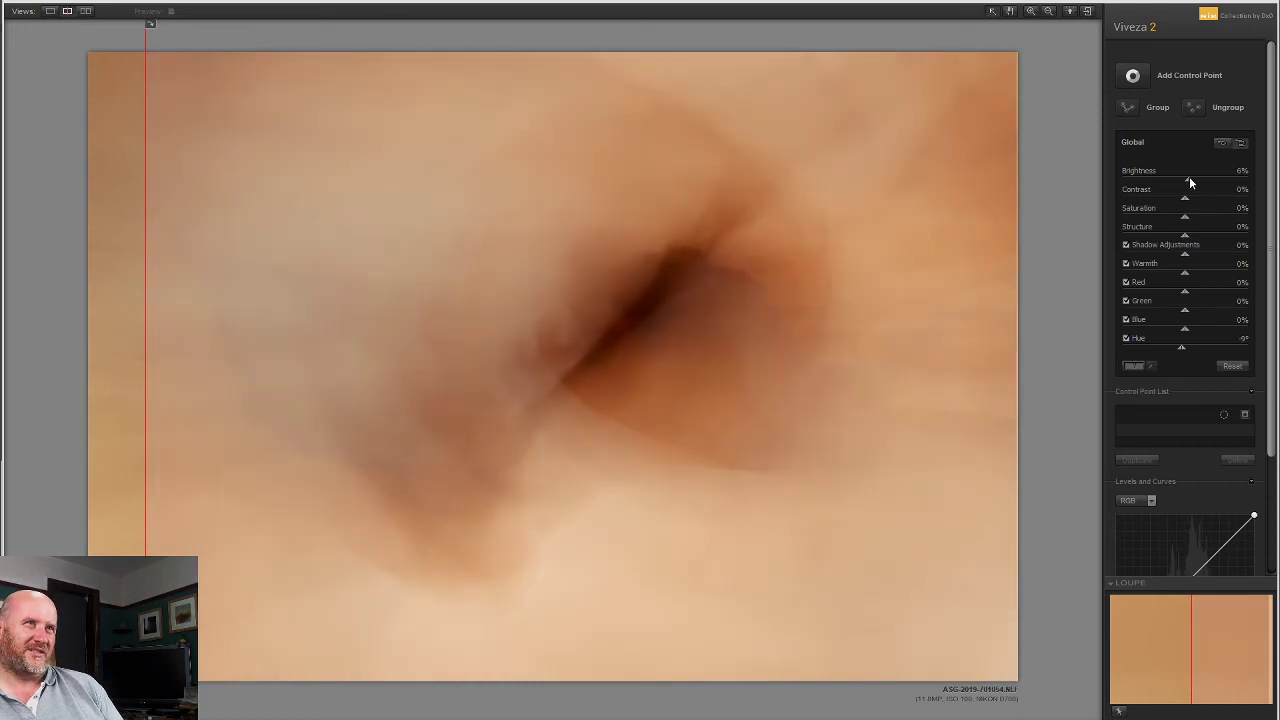
pyautogui.moveTo(1188, 183); pyautogui.dragTo(1186, 183)
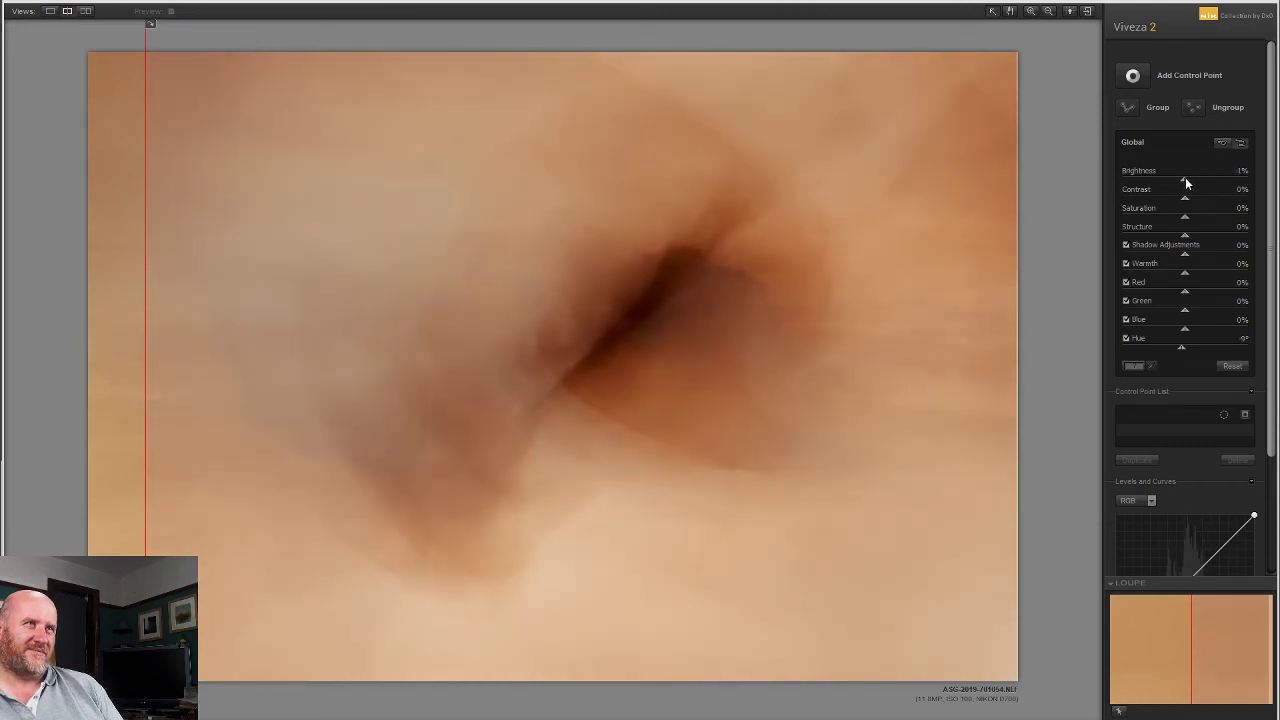
pyautogui.doubleClick(1180, 346)
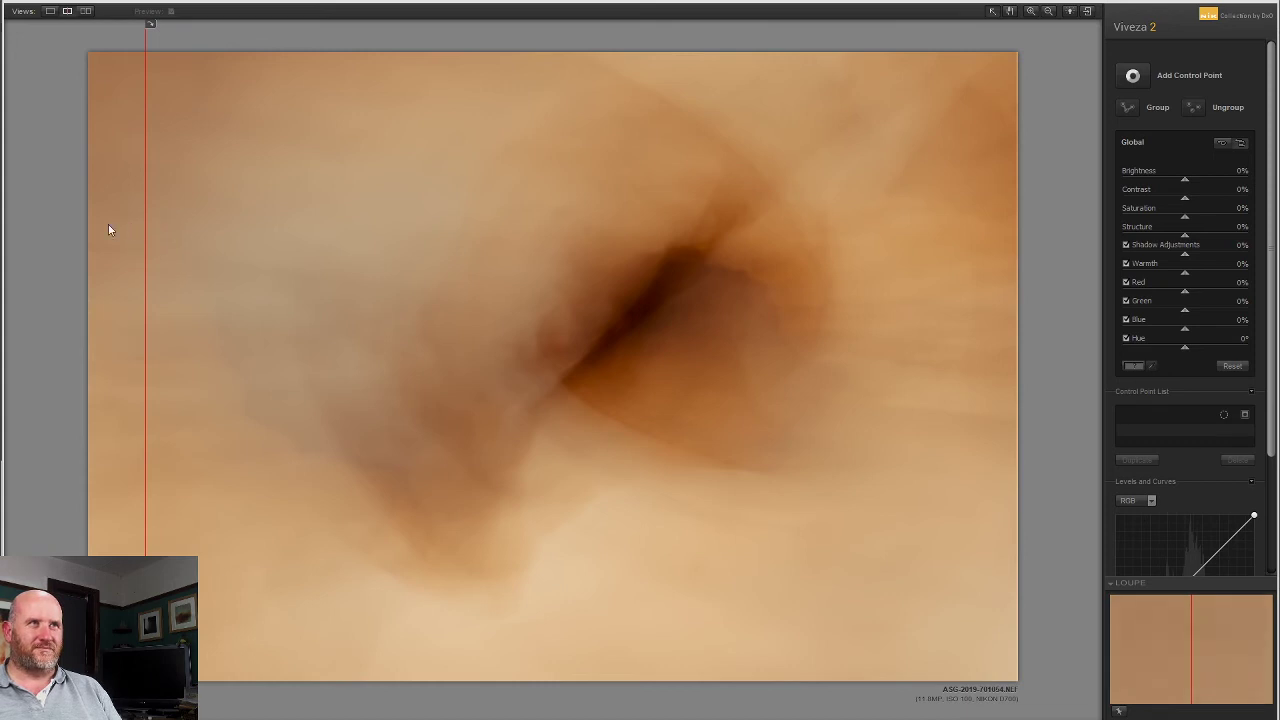
# Shift the before/after divider to the image's left edge and add a control point right of the dark shape with 33% size and 56% brightness
pyautogui.moveTo(148, 228); pyautogui.dragTo(90, 218)
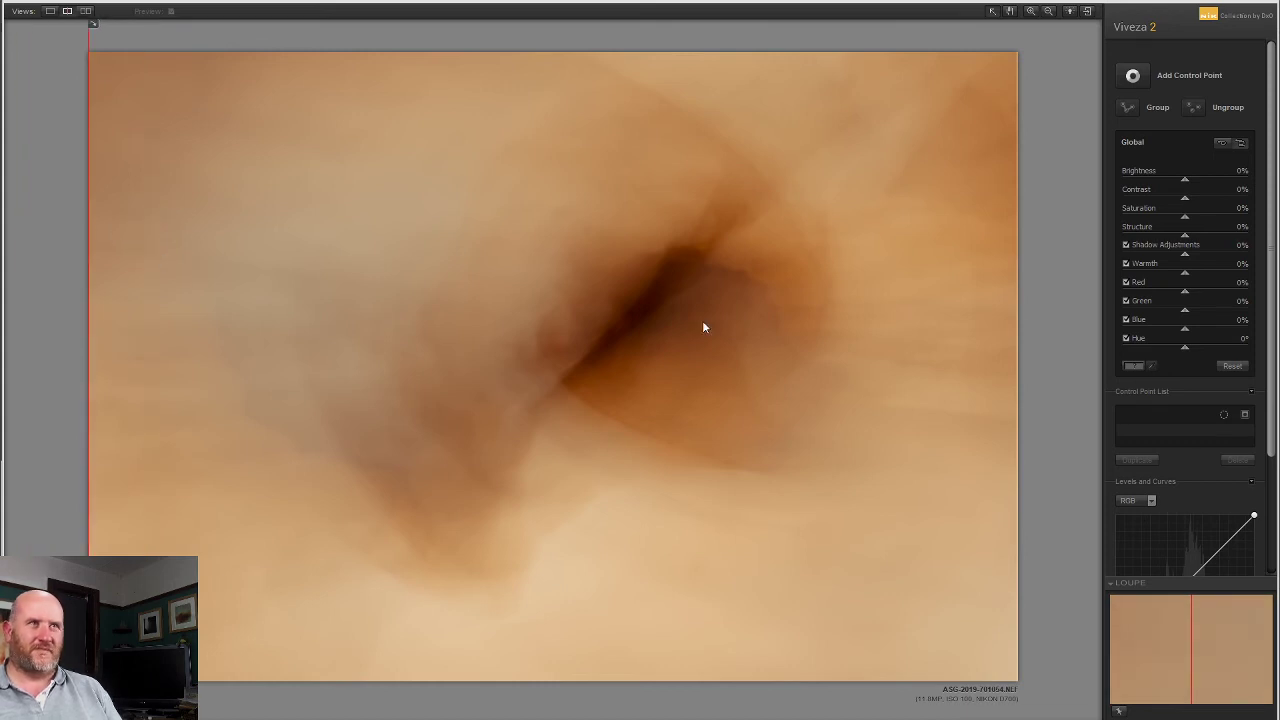
pyautogui.click(1132, 77)
pyautogui.click(903, 280)
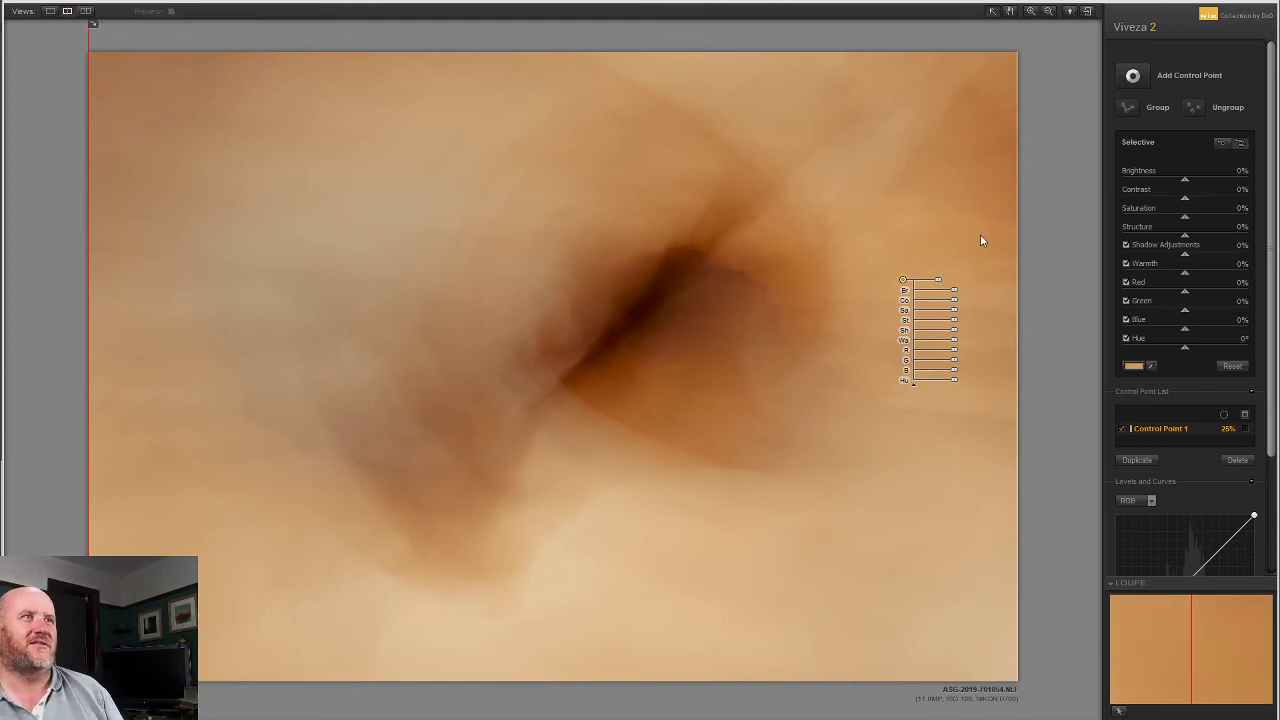
pyautogui.moveTo(938, 281); pyautogui.dragTo(942, 284)
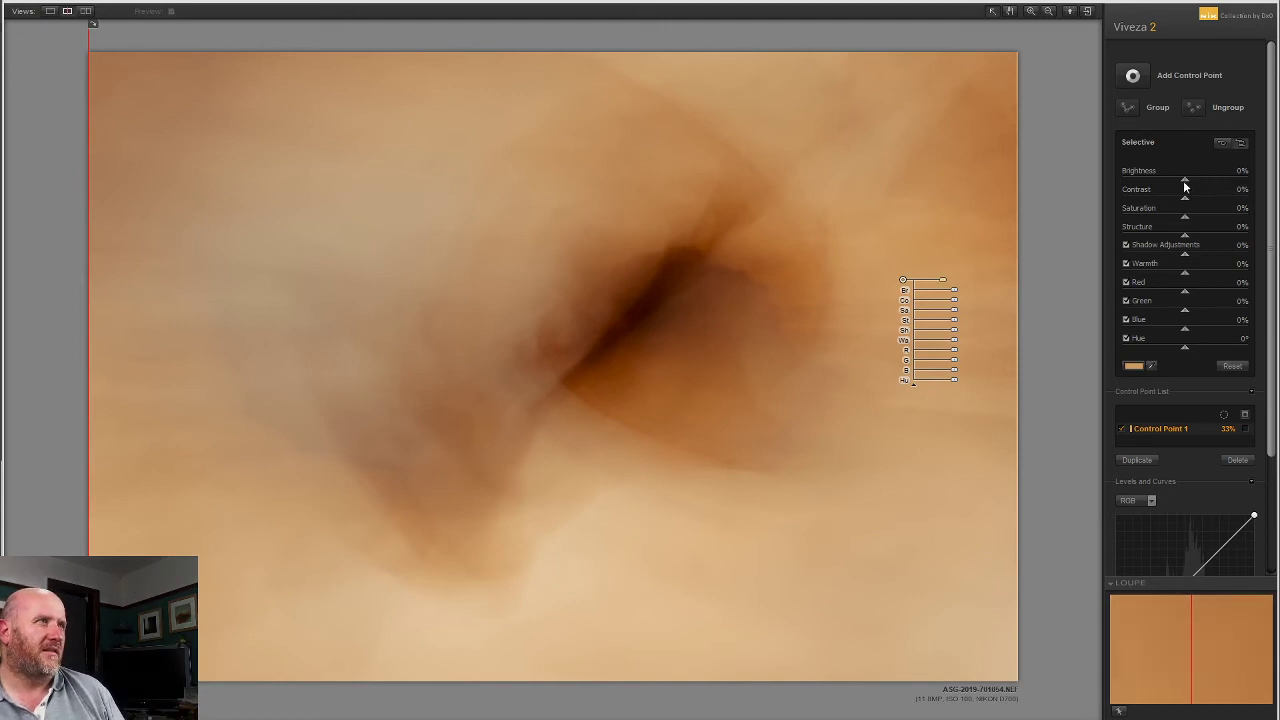
pyautogui.moveTo(1189, 181); pyautogui.dragTo(1216, 184)
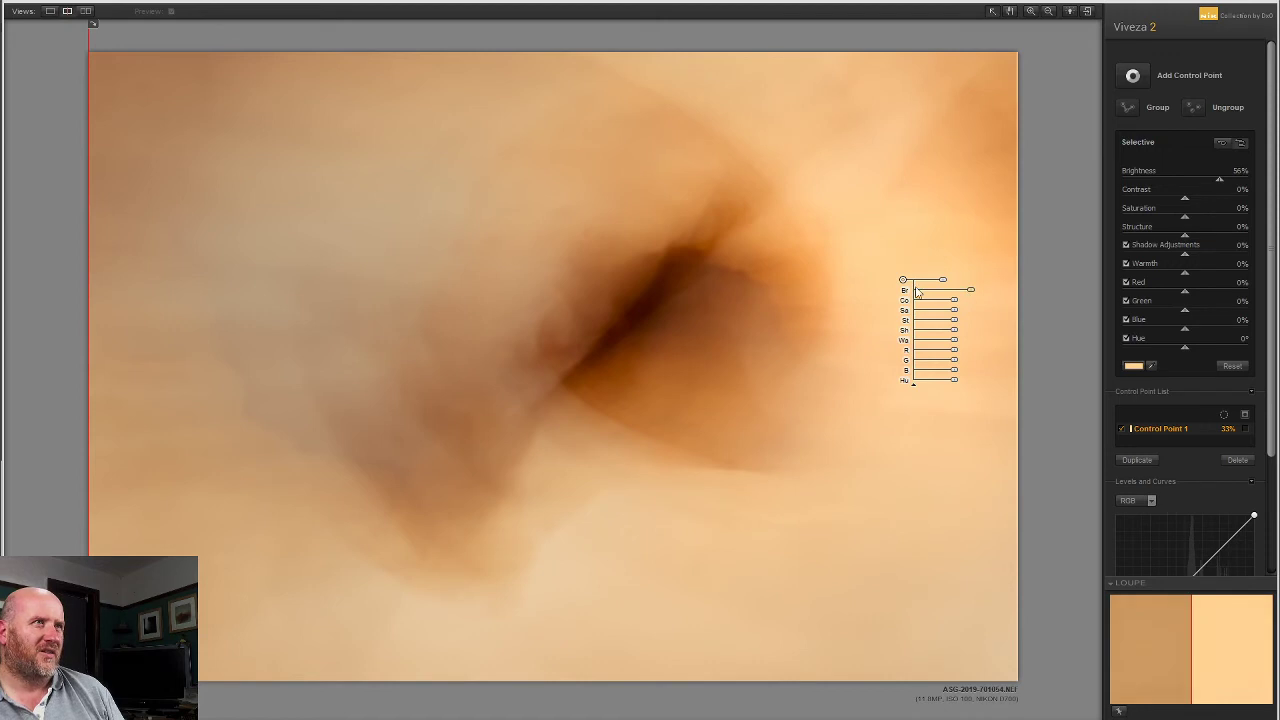
# Move the control point to the upper right of the image, with its size at 31% and brightness at 27%
pyautogui.moveTo(943, 282); pyautogui.dragTo(1022, 222)
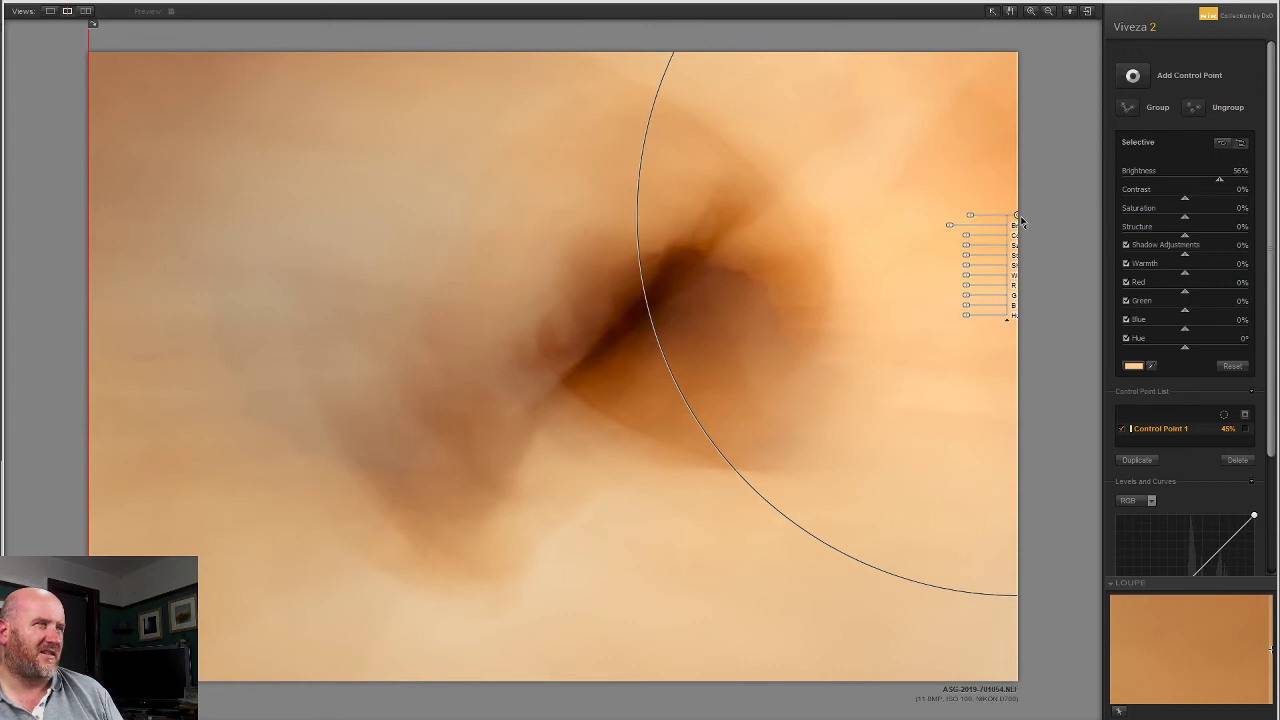
pyautogui.moveTo(1022, 222); pyautogui.dragTo(998, 205)
pyautogui.moveTo(945, 117); pyautogui.dragTo(985, 217)
pyautogui.click(1196, 178)
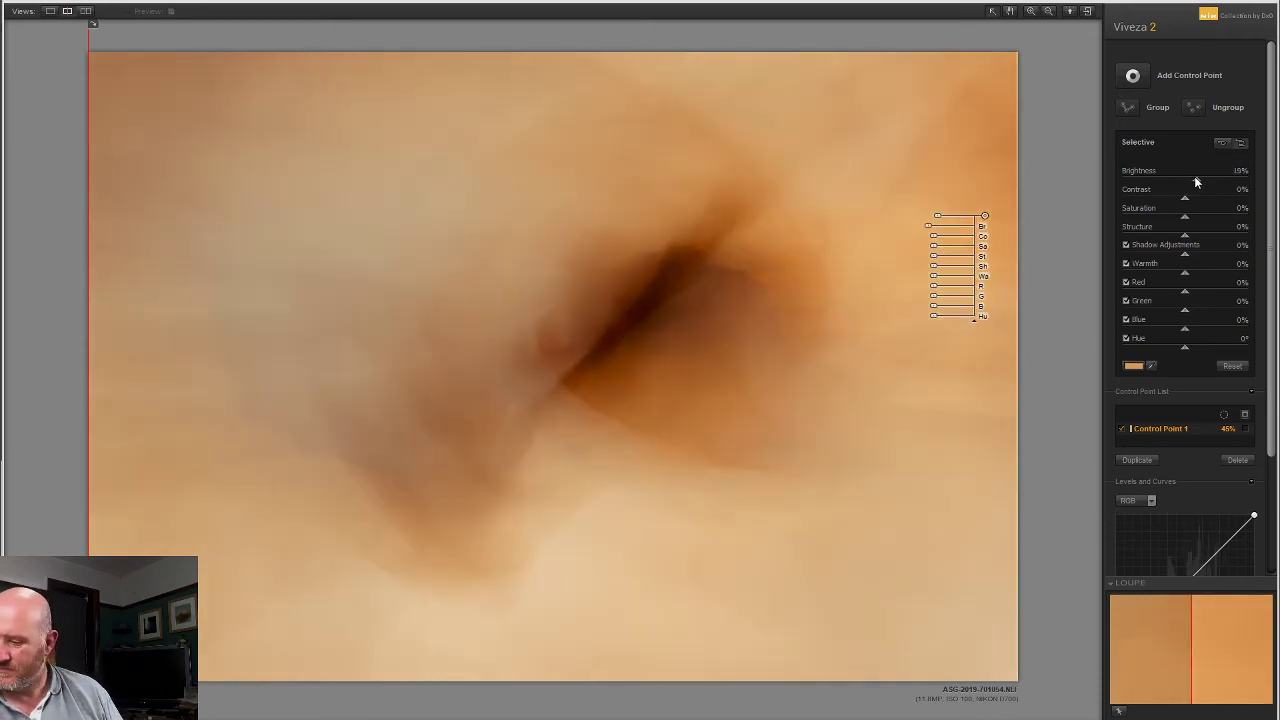
pyautogui.moveTo(1195, 177); pyautogui.dragTo(1203, 179)
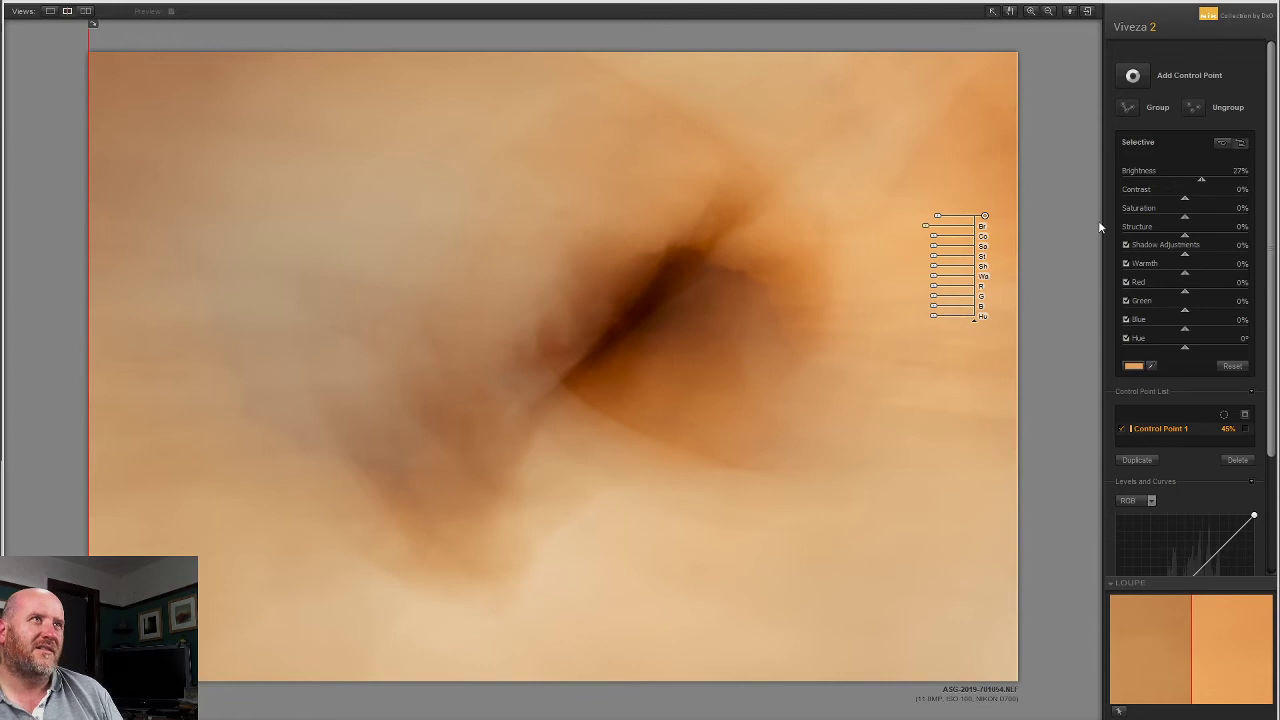
pyautogui.moveTo(935, 217)
pyautogui.mouseDown()
pyautogui.moveTo(974, 223)
pyautogui.moveTo(928, 229)
pyautogui.moveTo(963, 229)
pyautogui.moveTo(946, 228)
pyautogui.mouseUp()
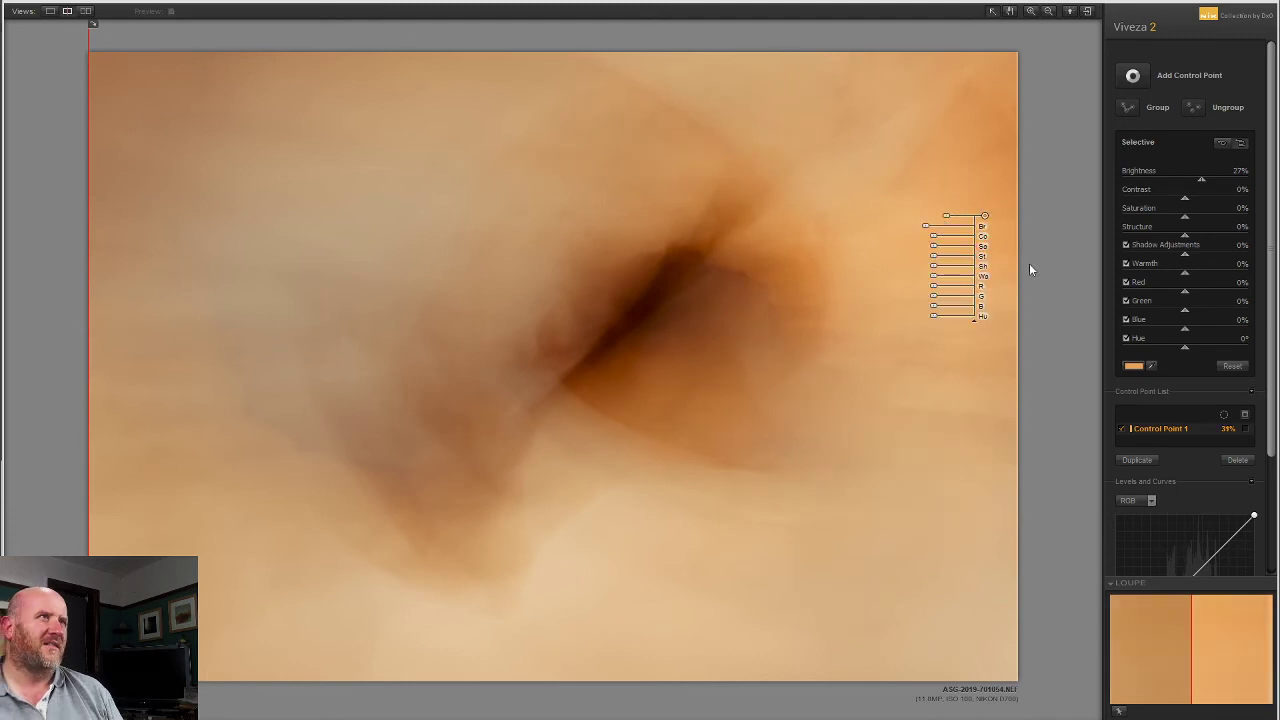
pyautogui.click(1060, 357)
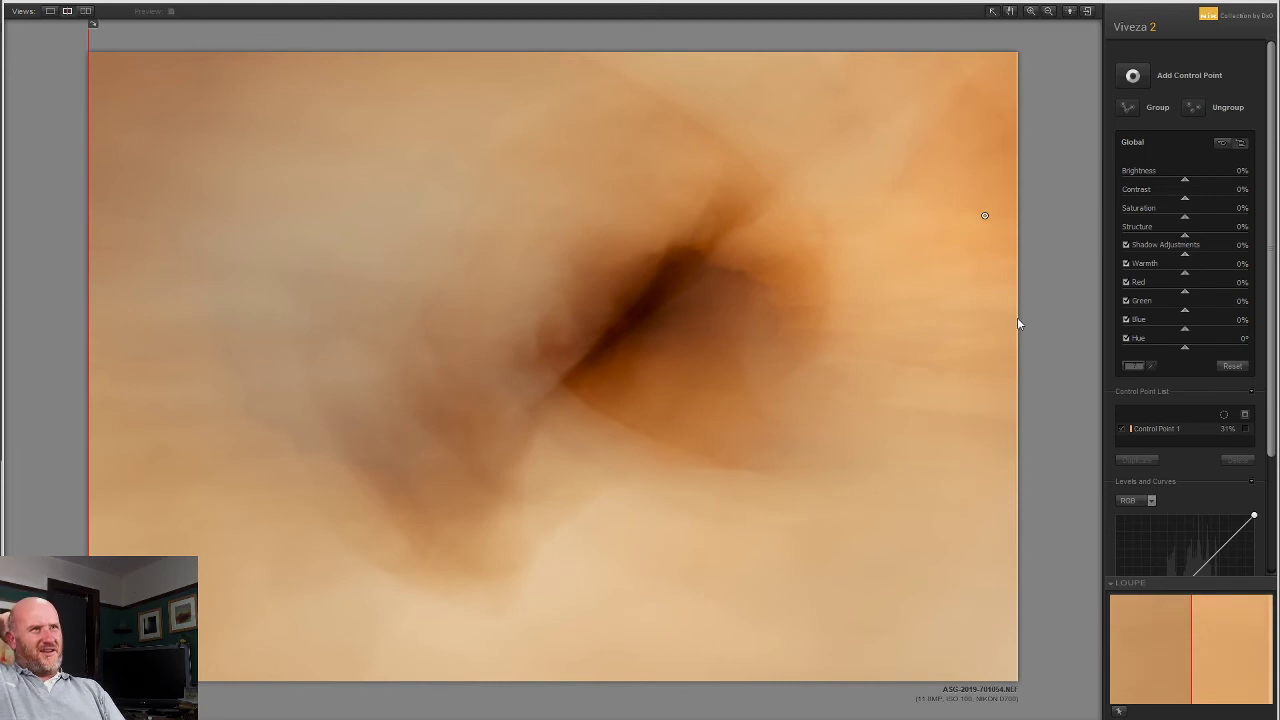
# Set the global hue to 3°, and give the control point a hue of -3° and a warmth of 4%
pyautogui.moveTo(1186, 347)
pyautogui.mouseDown()
pyautogui.moveTo(1168, 357)
pyautogui.moveTo(1187, 359)
pyautogui.mouseUp()
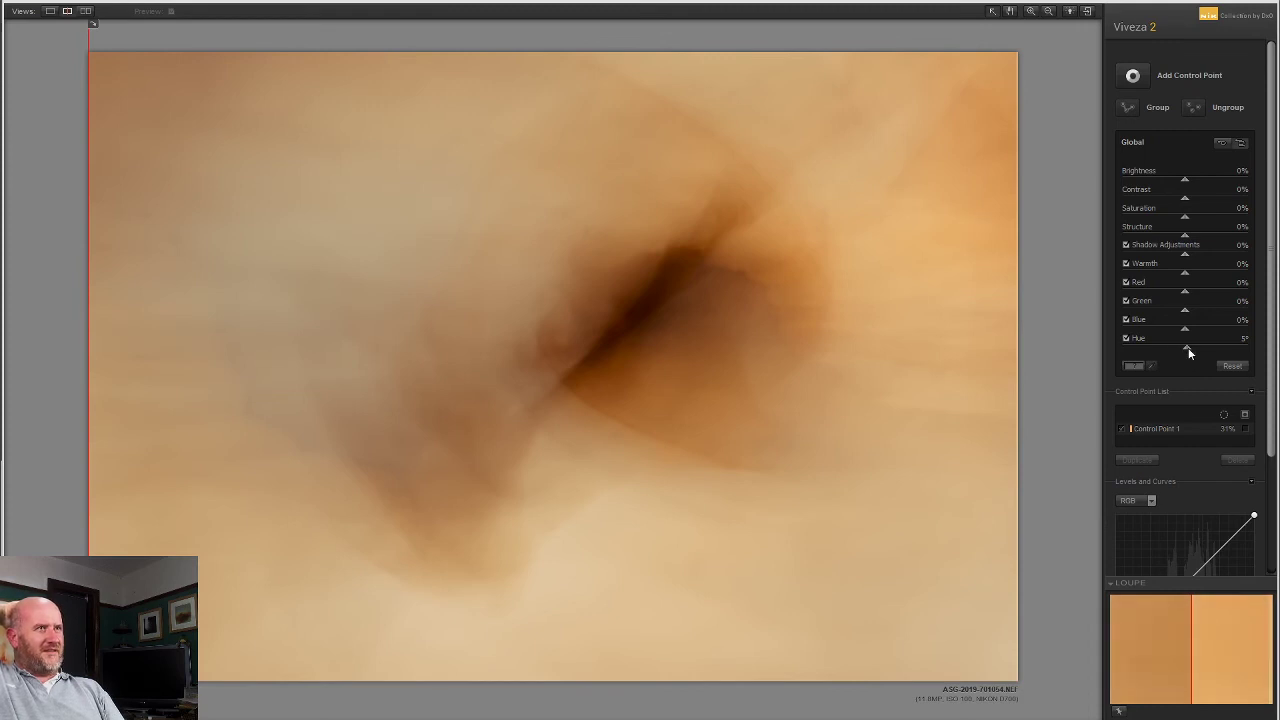
pyautogui.click(985, 216)
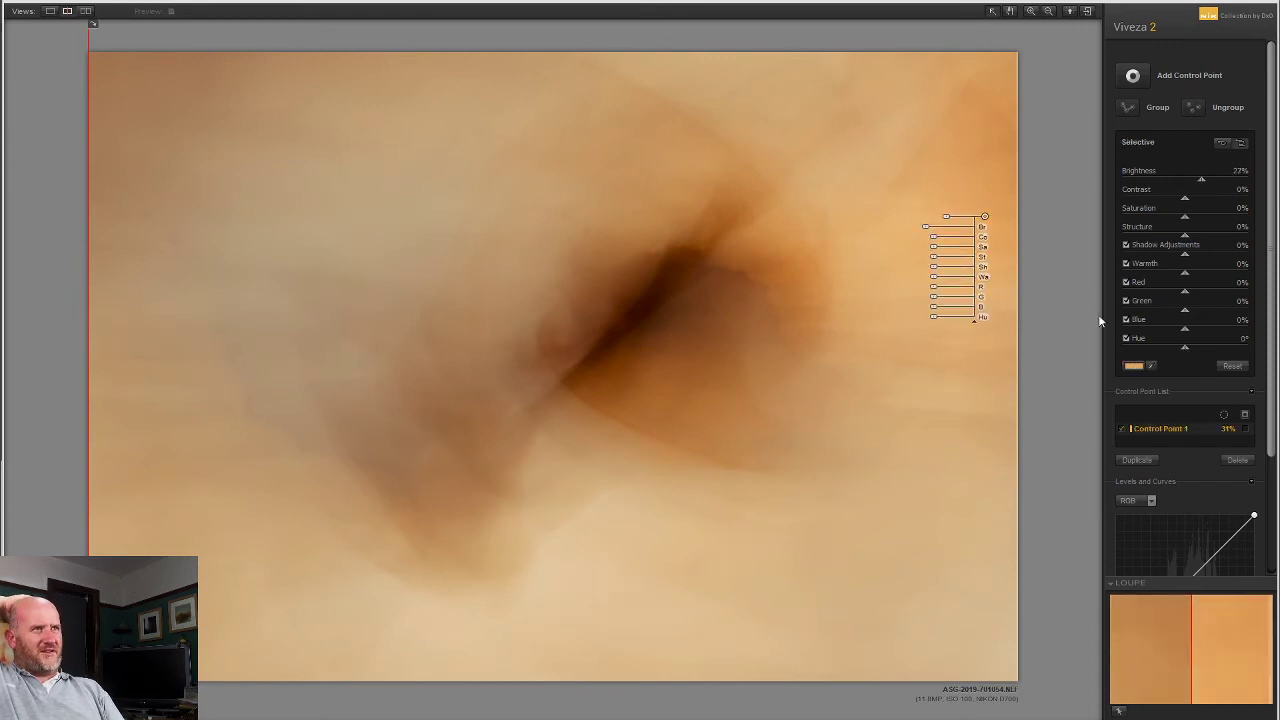
pyautogui.moveTo(1183, 347); pyautogui.dragTo(1176, 350)
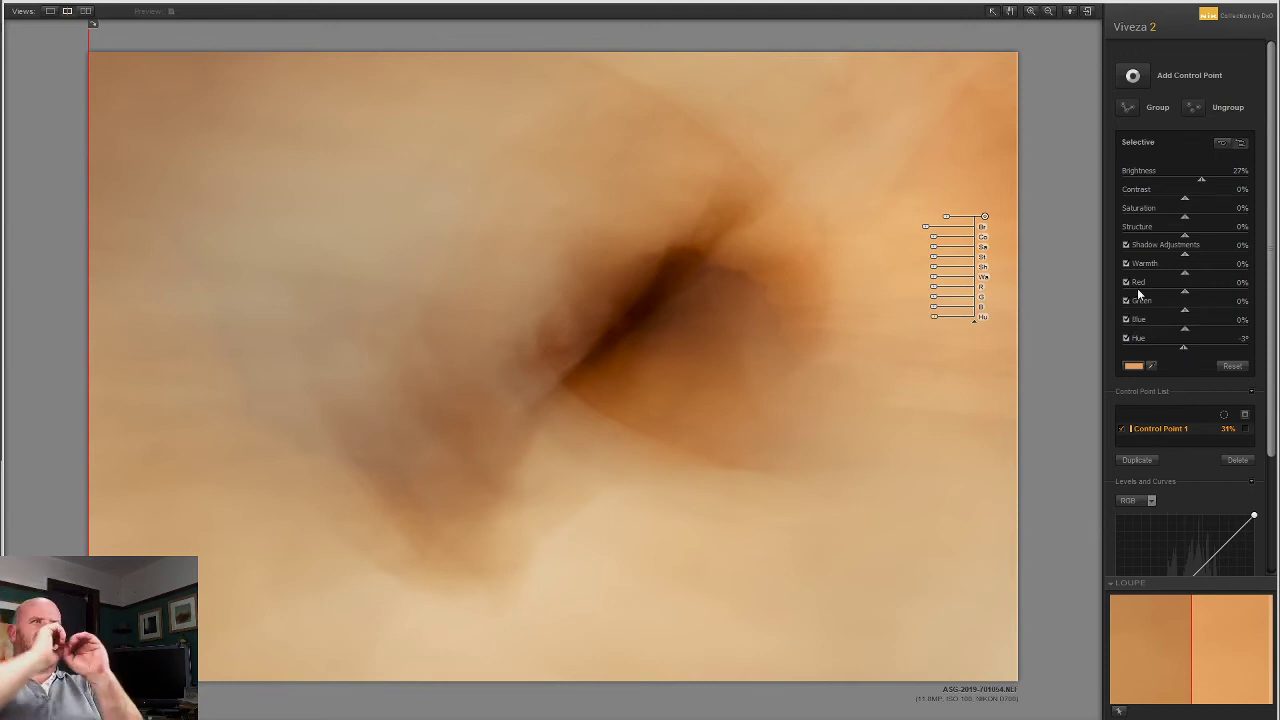
pyautogui.moveTo(1186, 274); pyautogui.dragTo(1190, 276)
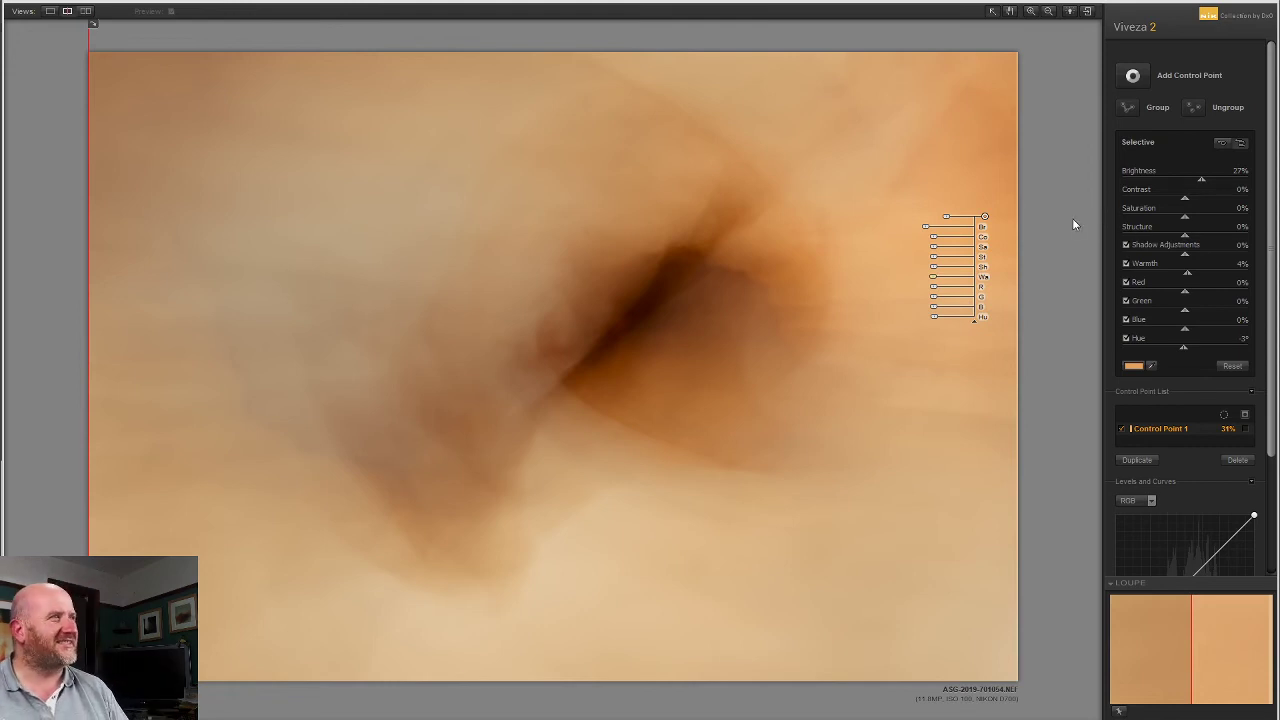
pyautogui.click(1037, 240)
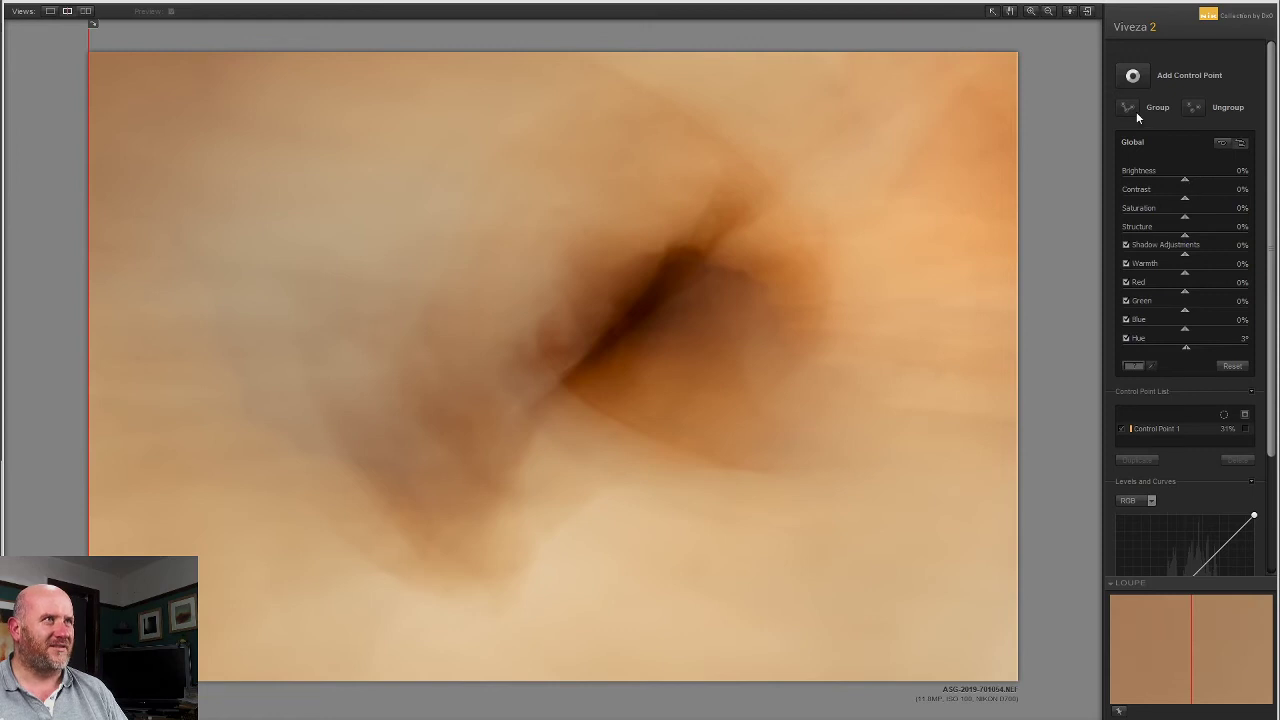
pyautogui.click(1132, 75)
pyautogui.click(160, 207)
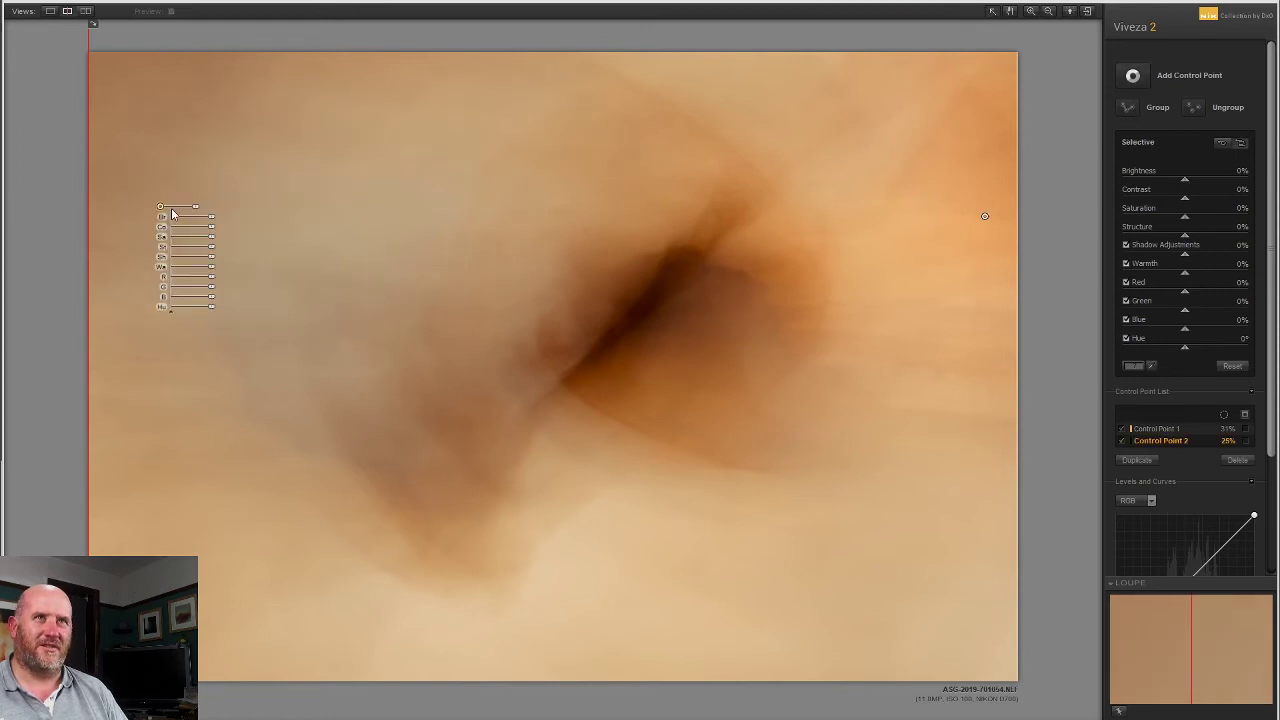
pyautogui.moveTo(160, 207); pyautogui.dragTo(90, 53)
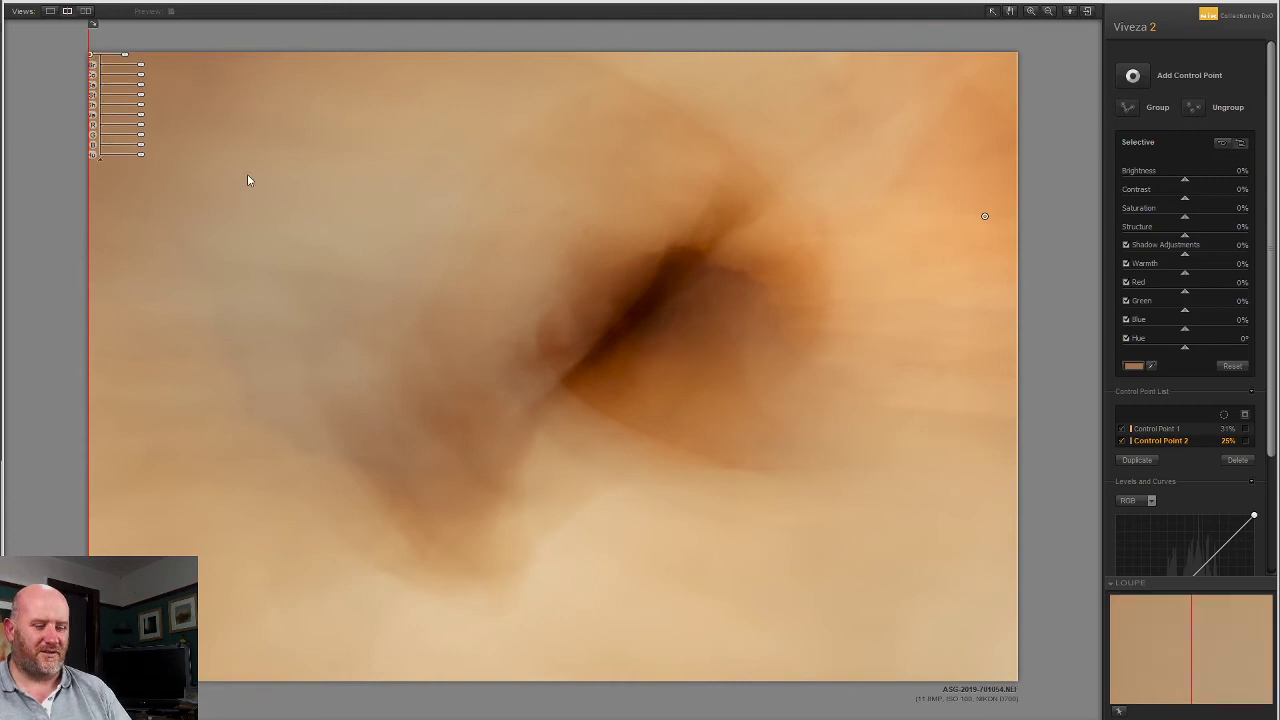
pyautogui.press('Delete')
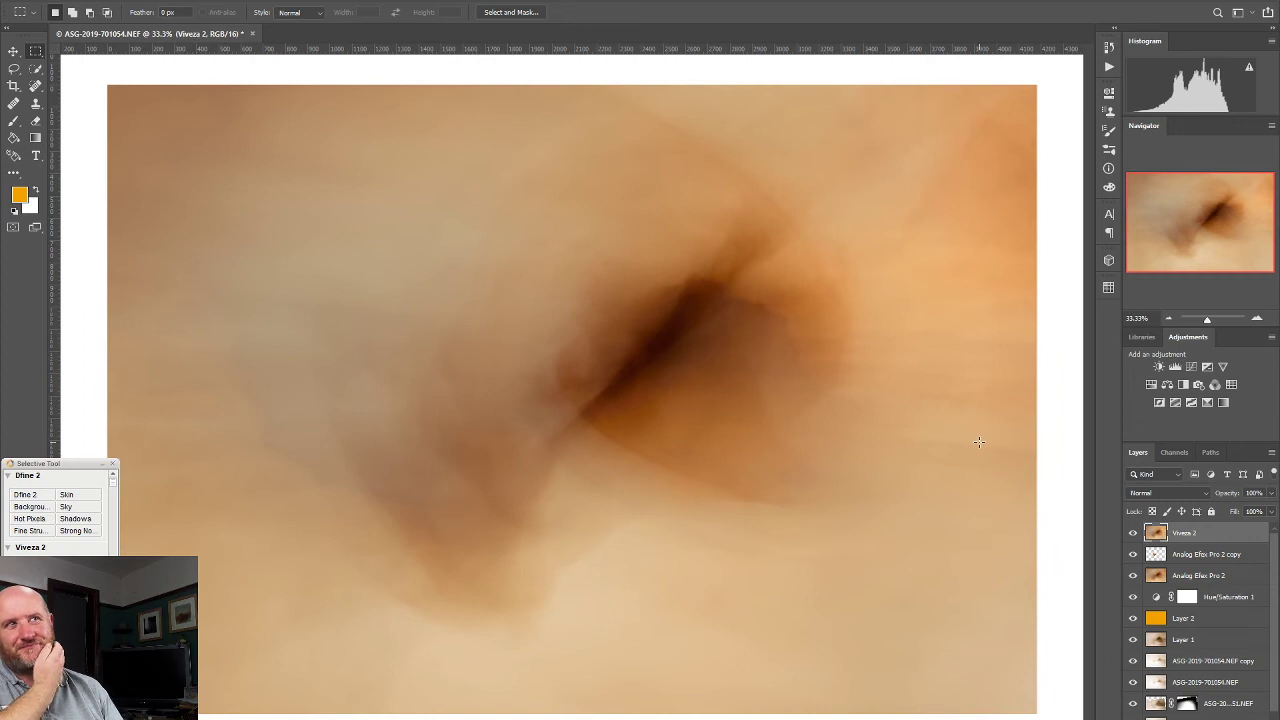
# Compare the image with the Viveza 2 layer hidden and shown, and convert that layer to a Smart Object
pyautogui.click(1133, 533)
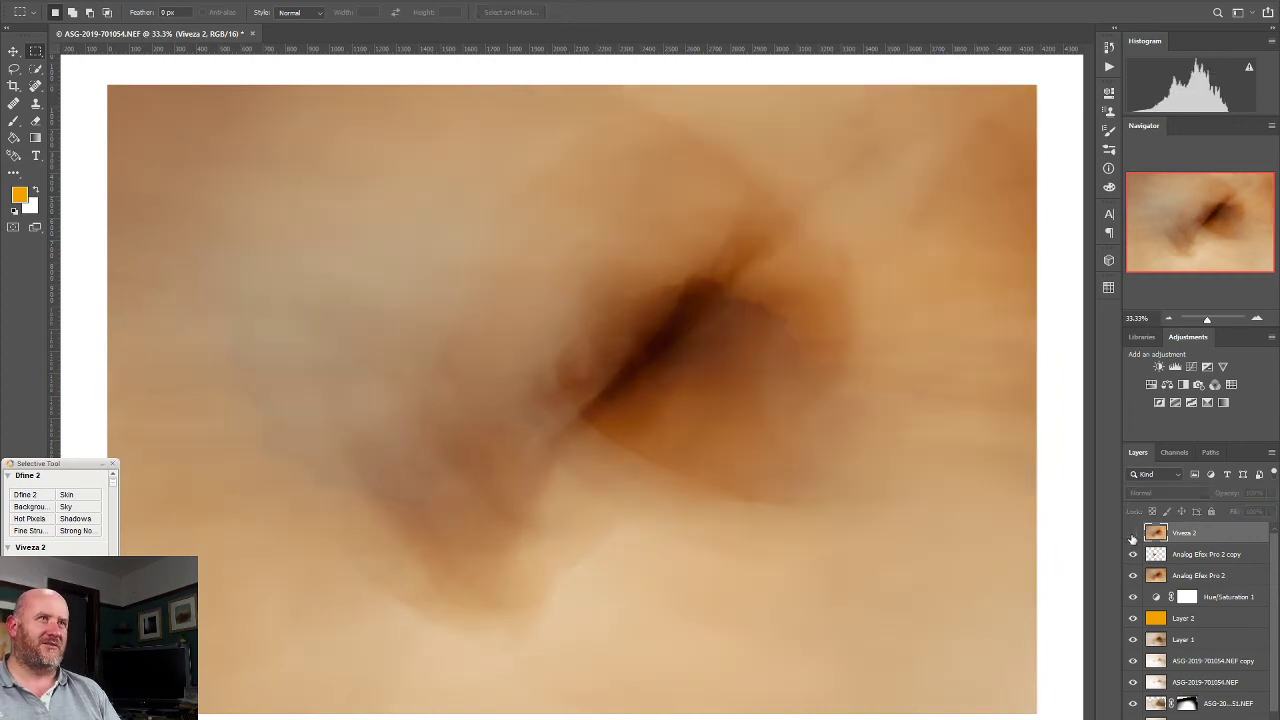
pyautogui.click(1133, 533)
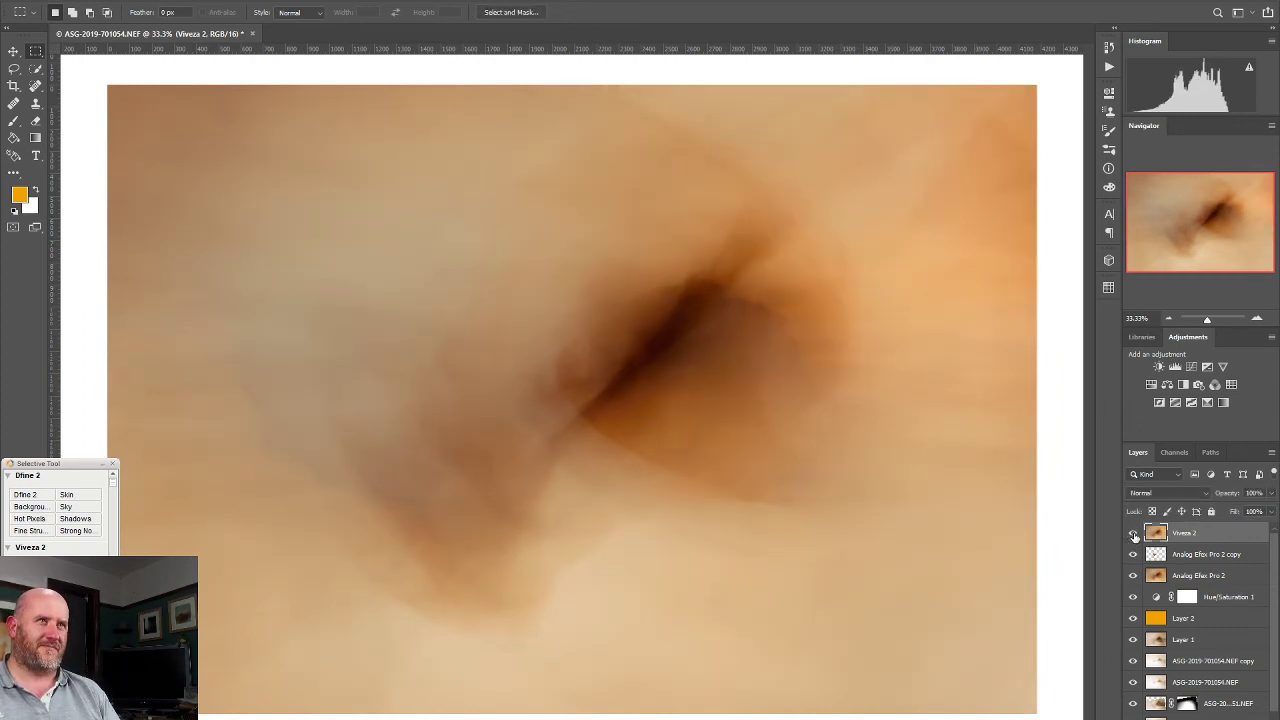
pyautogui.rightClick(1181, 537)
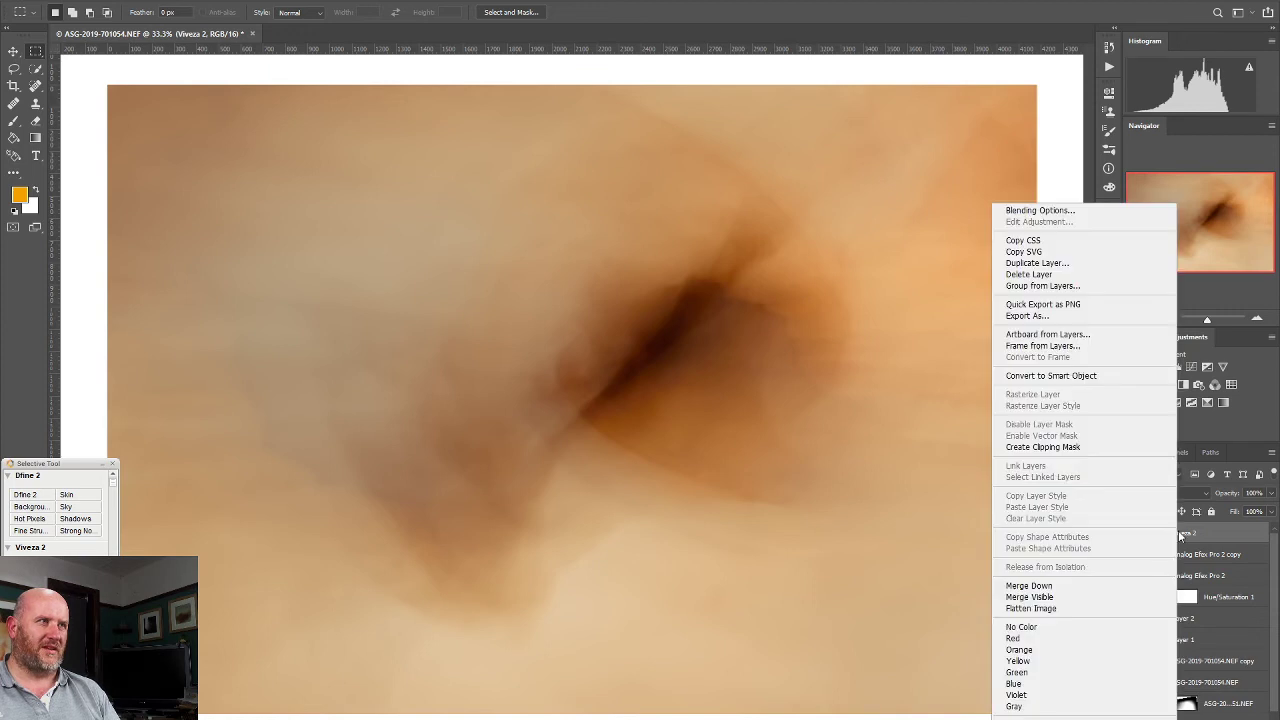
pyautogui.click(1094, 376)
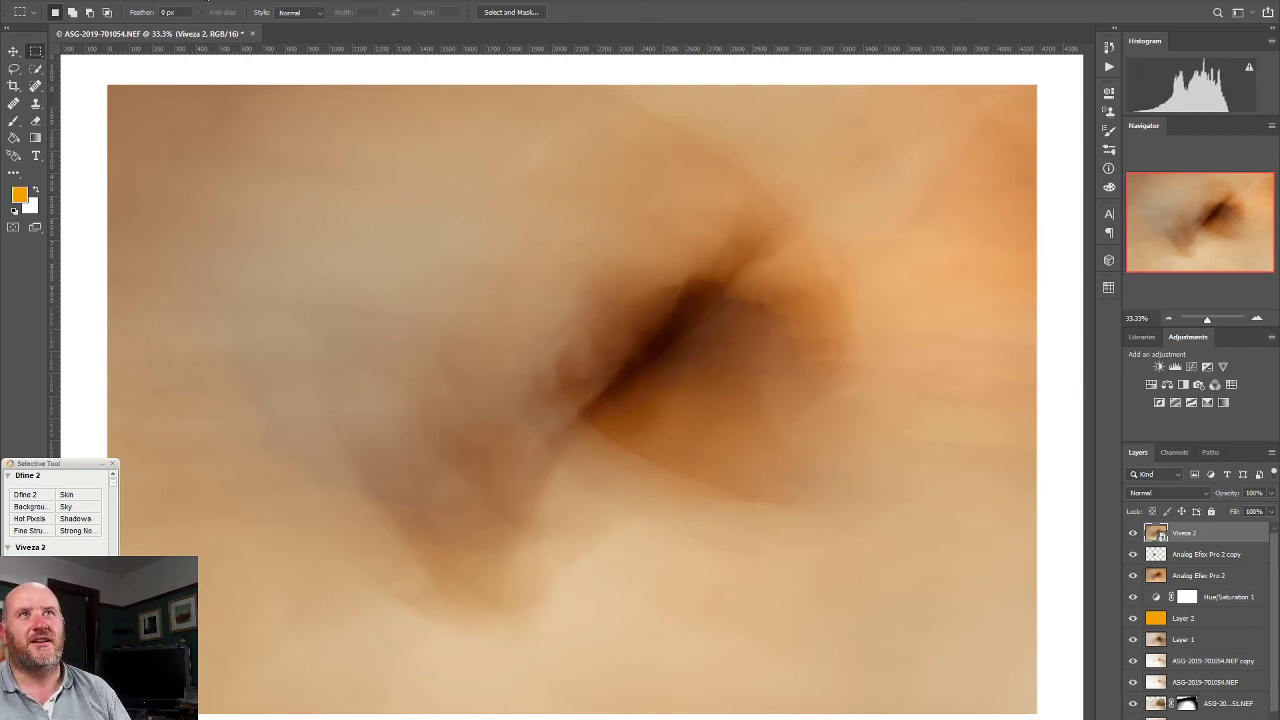
# Open the layer in the Camera Raw Filter and draw a large radial filter centred on the image's upper-left corner
pyautogui.click(207, 2)
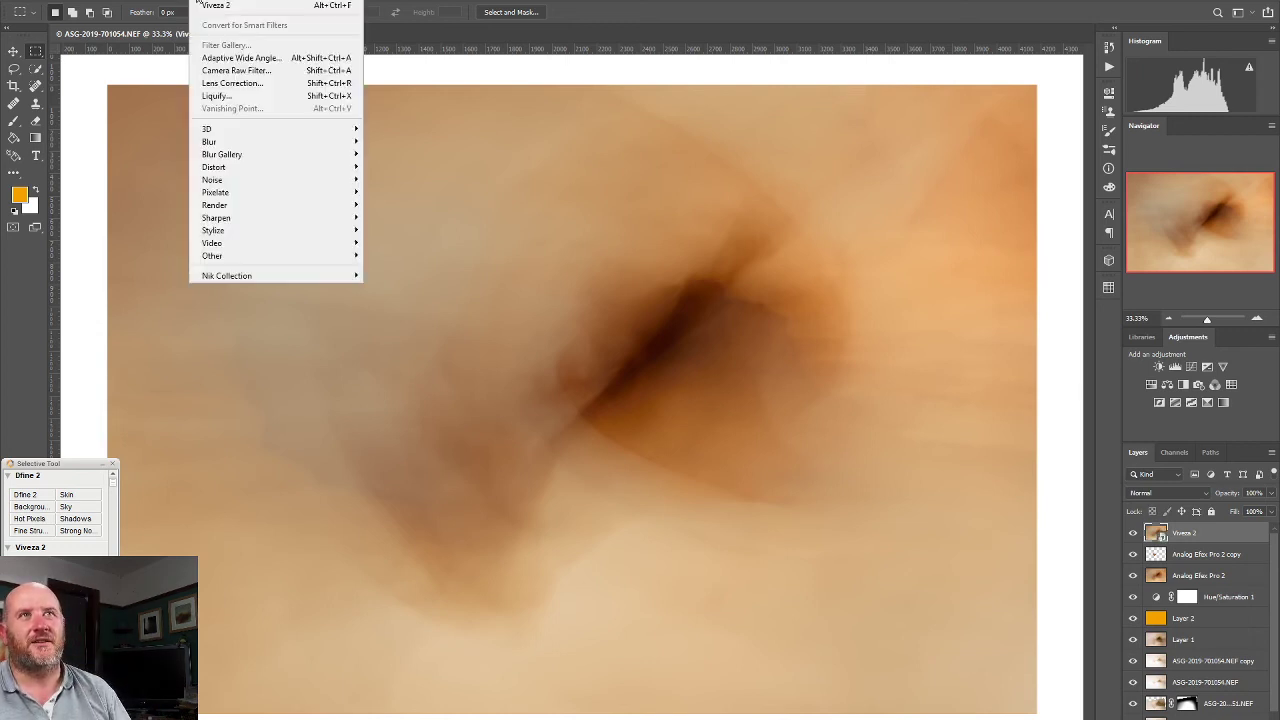
pyautogui.click(234, 71)
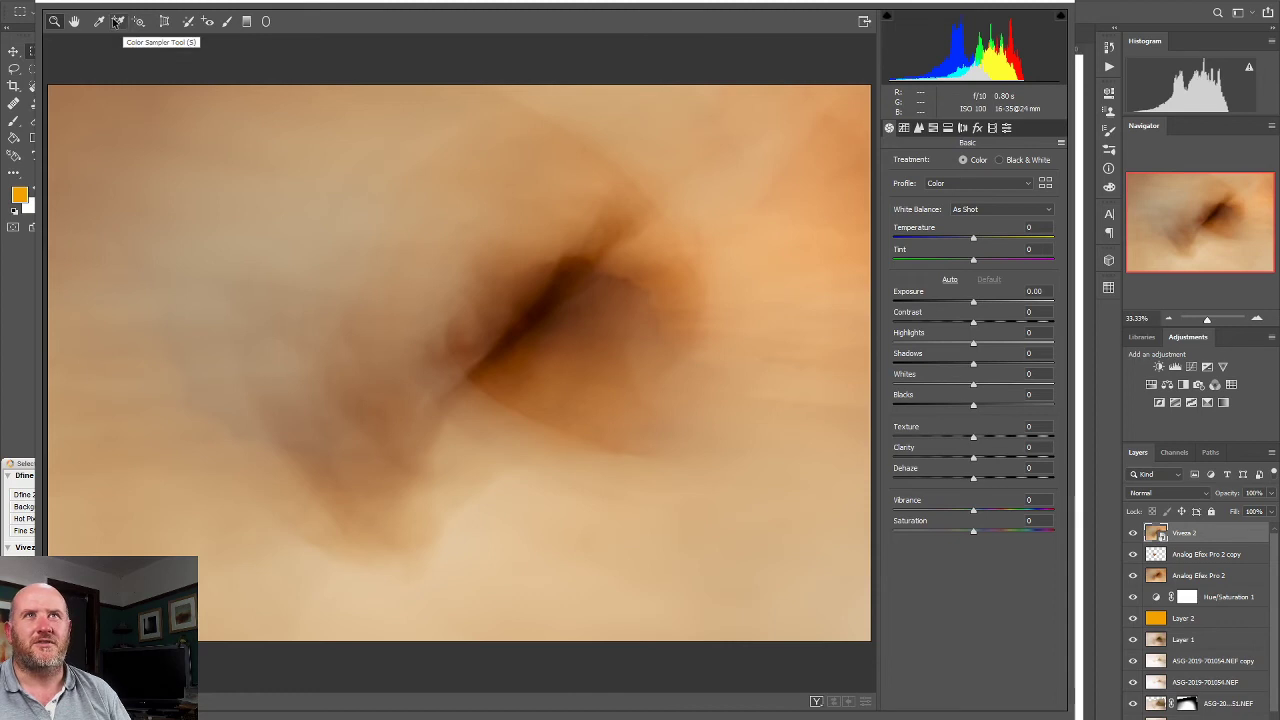
pyautogui.click(265, 21)
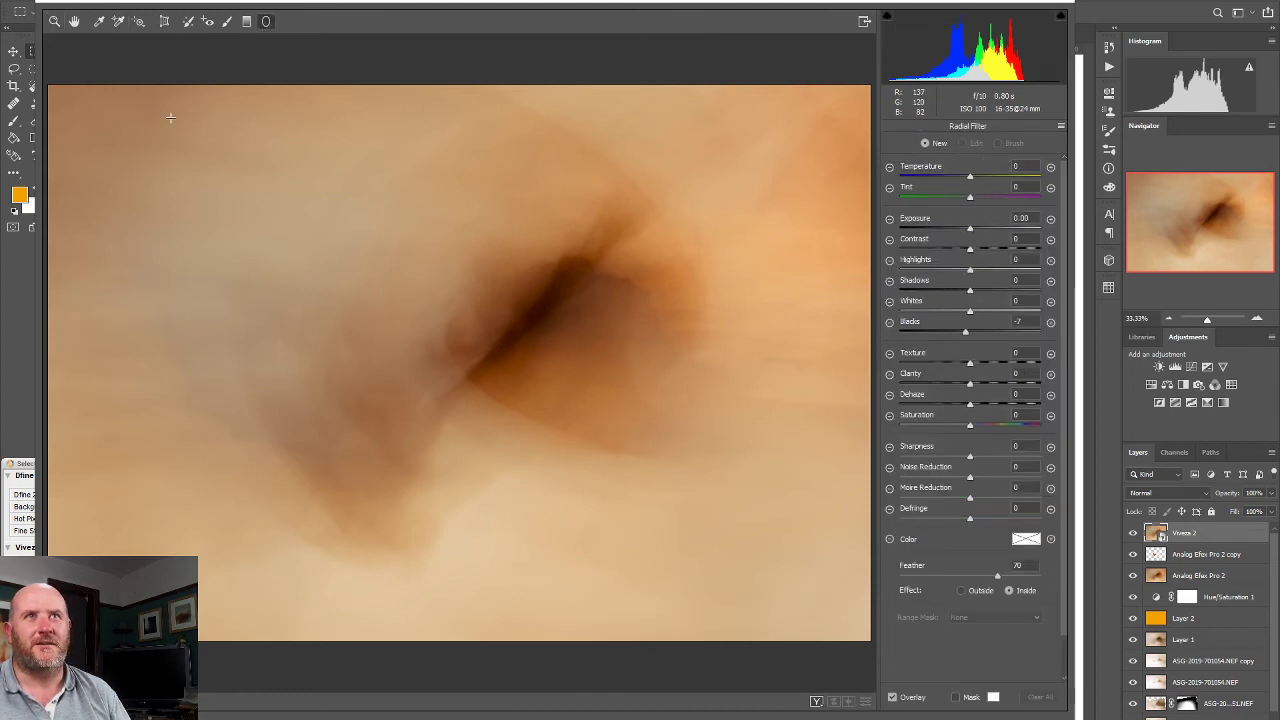
pyautogui.moveTo(60, 105); pyautogui.dragTo(591, 471)
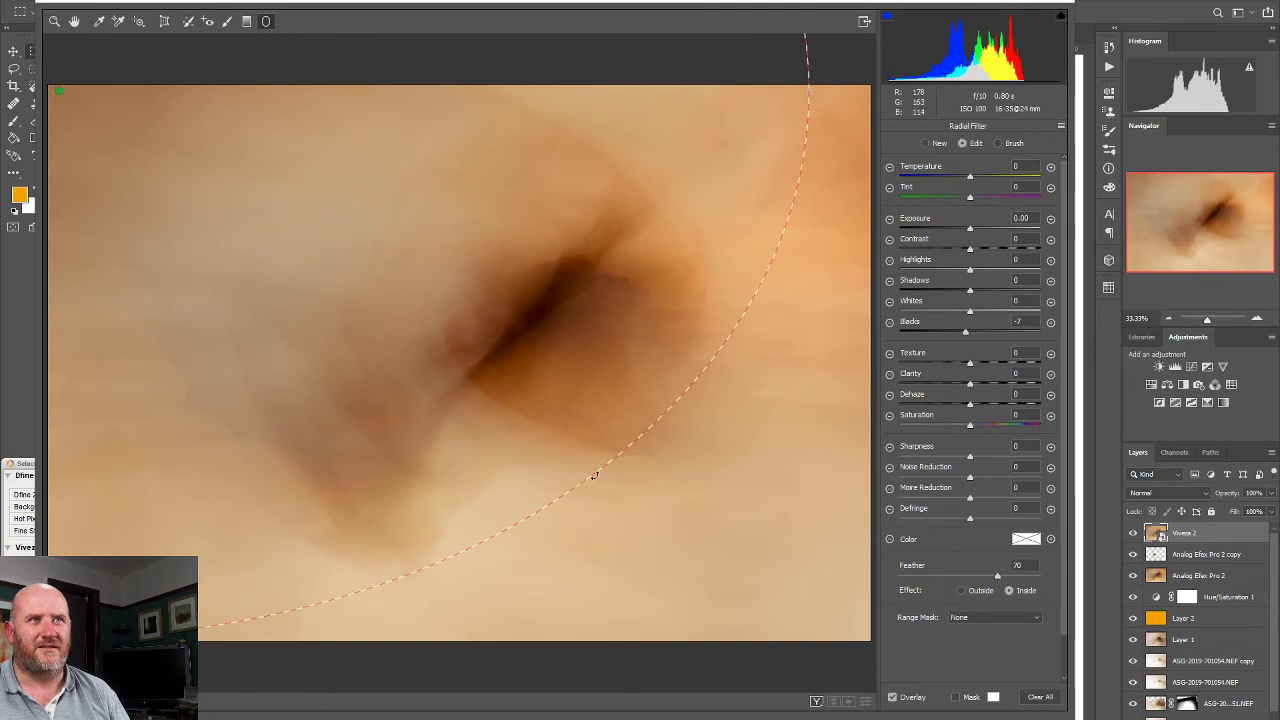
# Set the upper-left radial filter's exposure to -0.60, blacks to 0, contrast to -16 and temperature to -16
pyautogui.moveTo(970, 230); pyautogui.dragTo(961, 231)
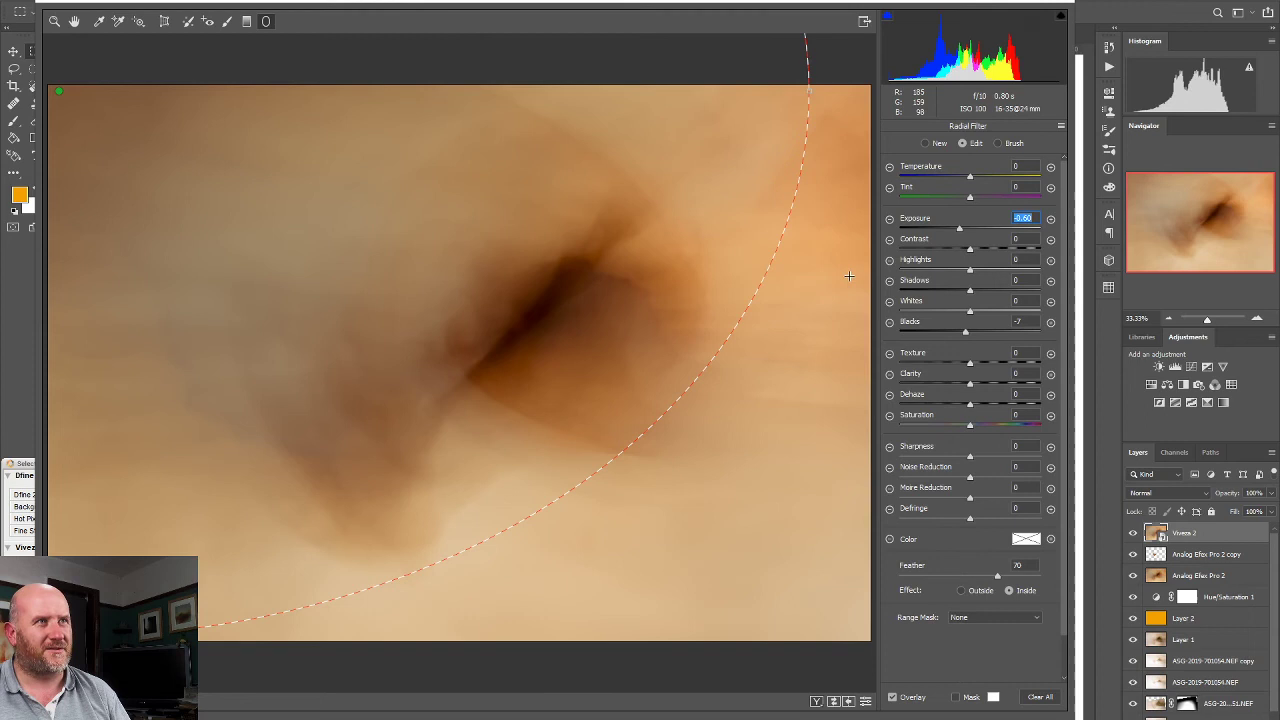
pyautogui.doubleClick(966, 334)
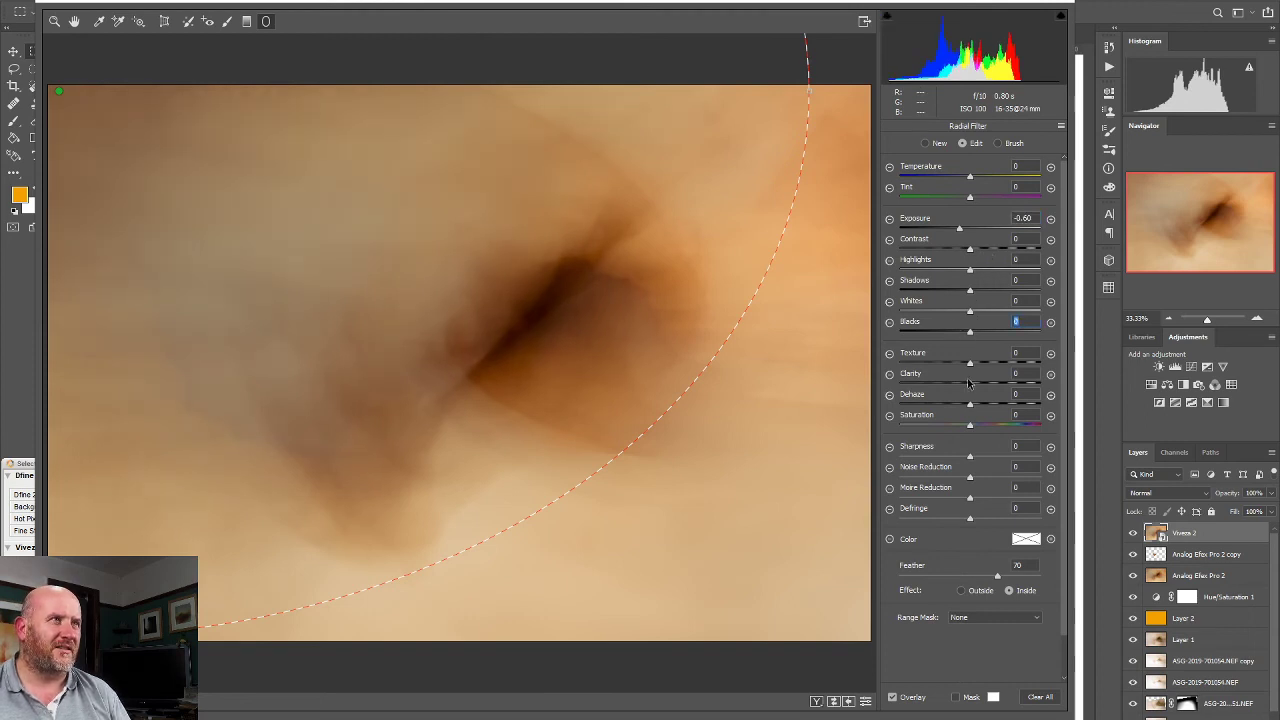
pyautogui.doubleClick(969, 253)
pyautogui.moveTo(969, 253)
pyautogui.mouseDown()
pyautogui.moveTo(884, 258)
pyautogui.moveTo(959, 267)
pyautogui.mouseUp()
pyautogui.moveTo(972, 175); pyautogui.dragTo(959, 180)
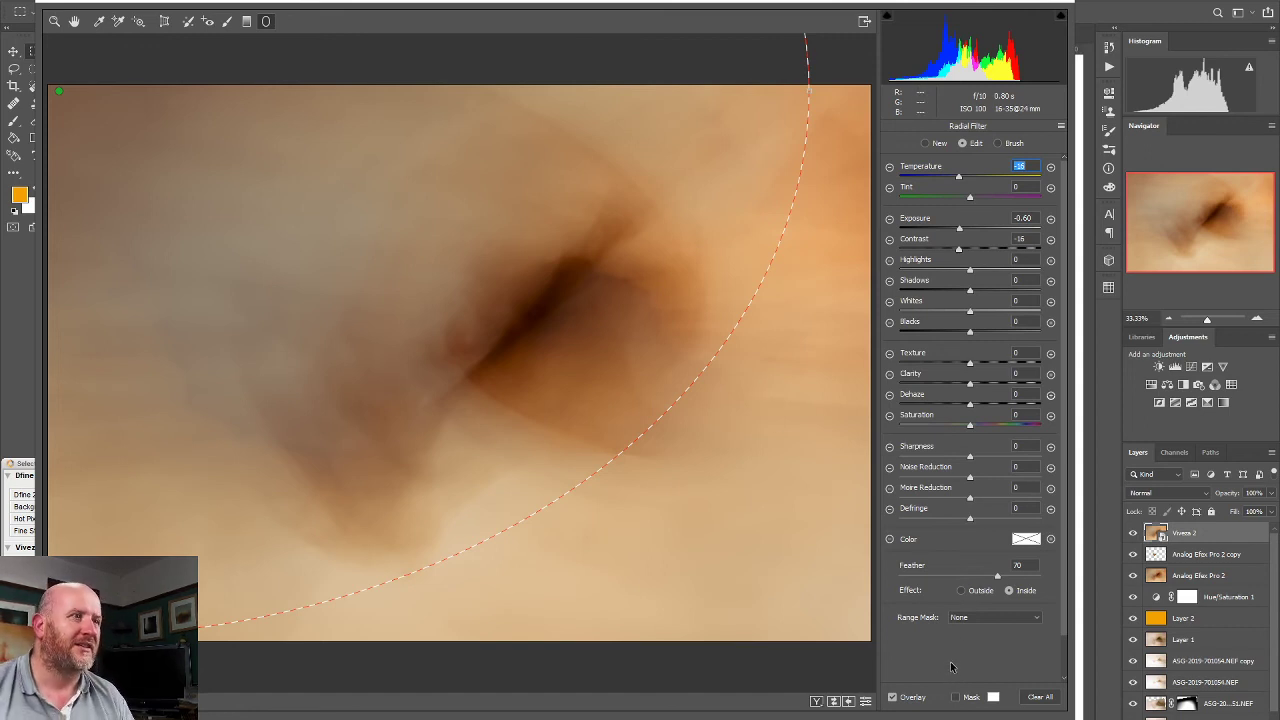
# Draw a second radial filter centred on the image's right edge, reset its contrast and exposure, and set its temperature to +6
pyautogui.click(925, 143)
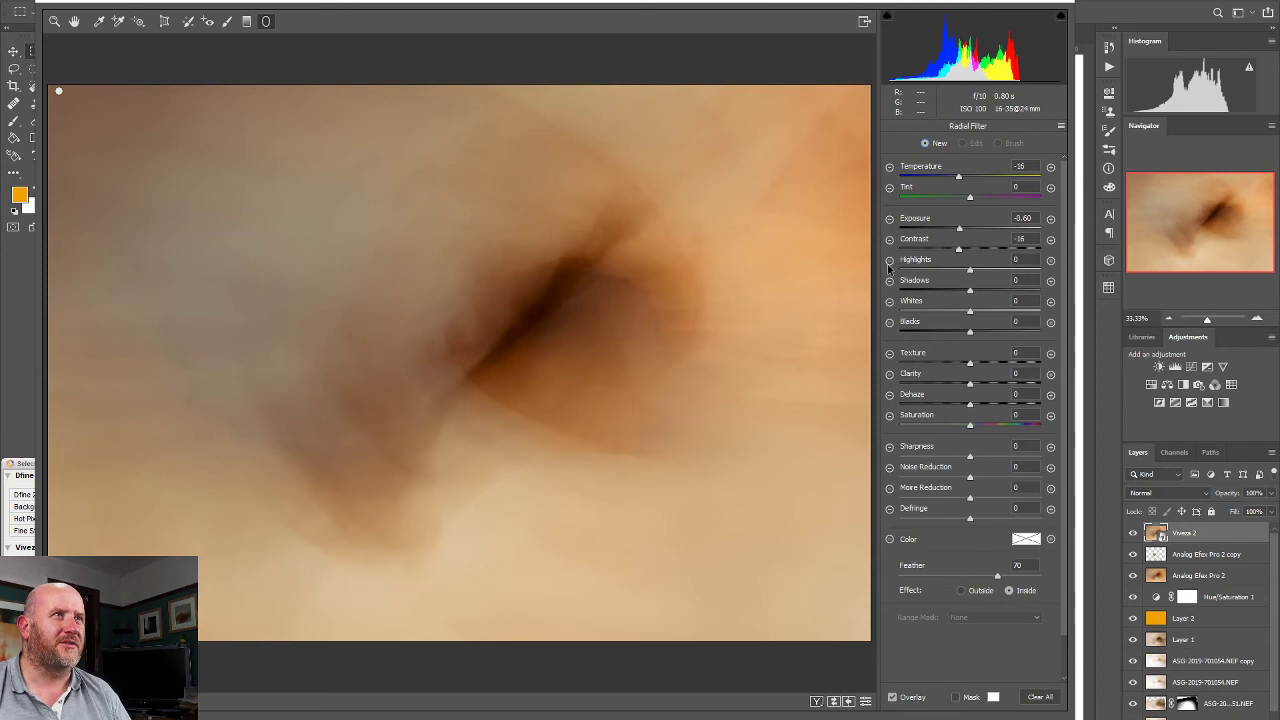
pyautogui.moveTo(872, 241); pyautogui.dragTo(597, 468)
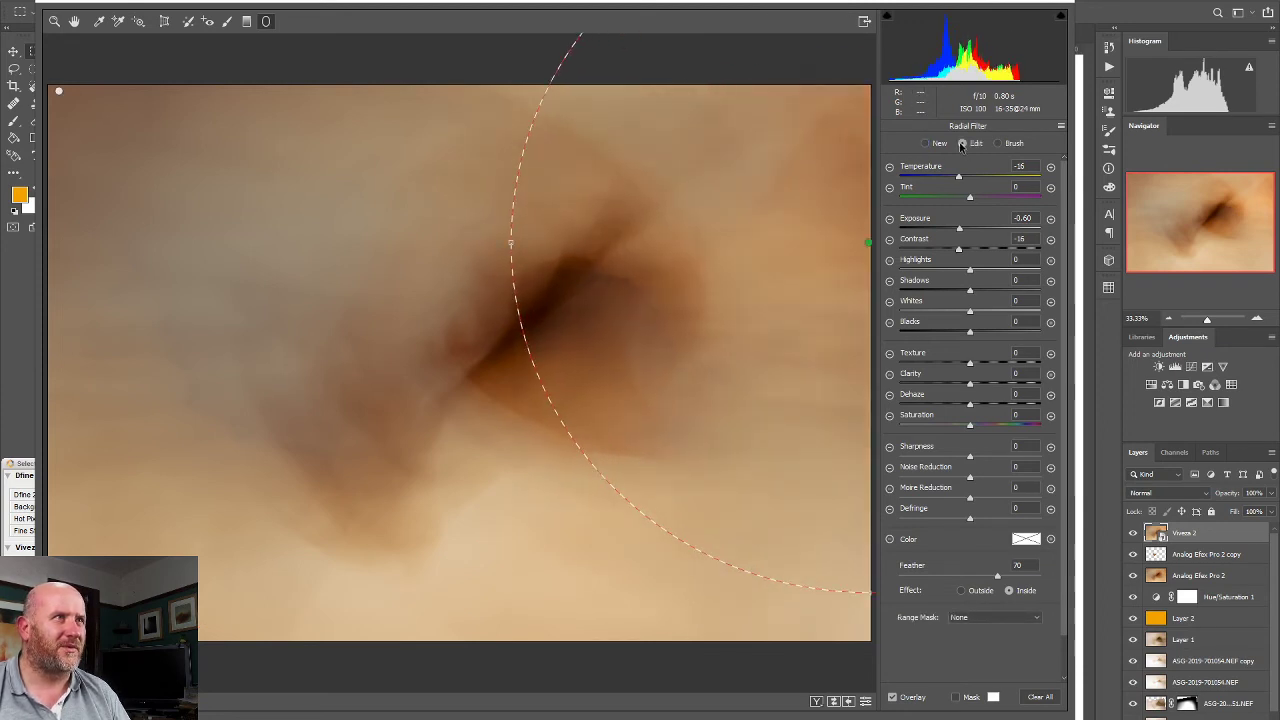
pyautogui.doubleClick(960, 236)
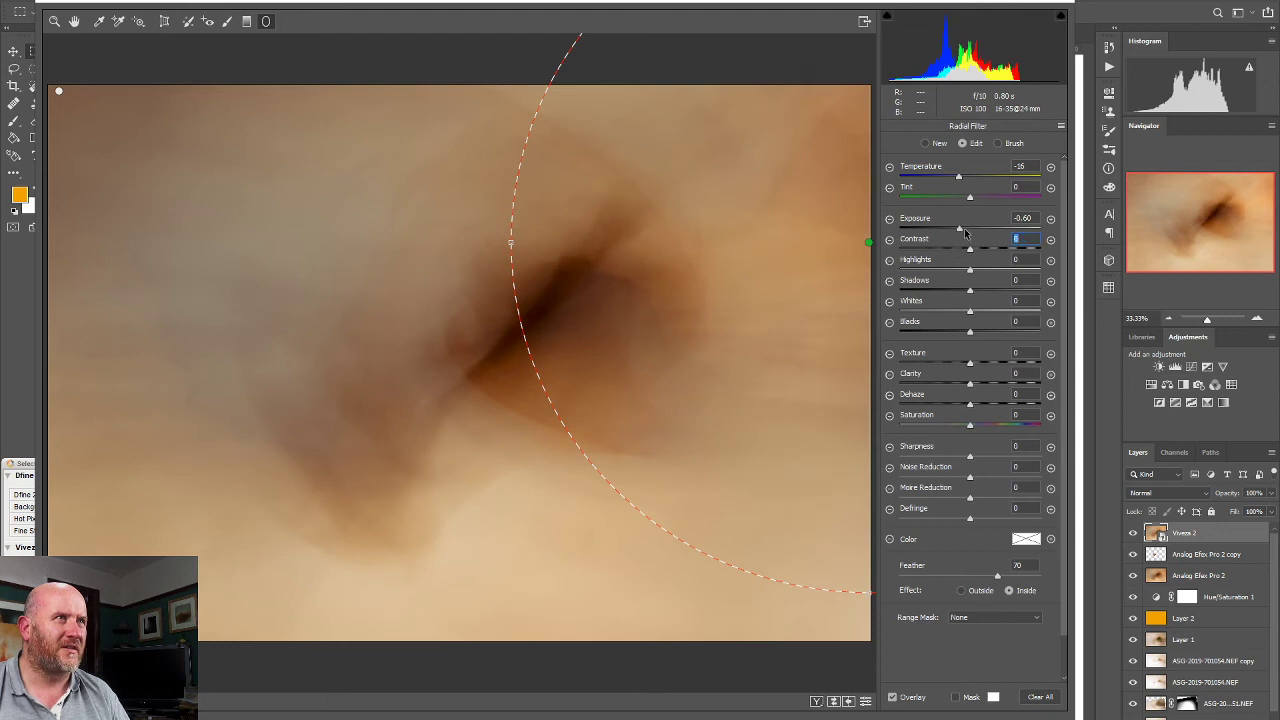
pyautogui.doubleClick(961, 230)
pyautogui.doubleClick(961, 177)
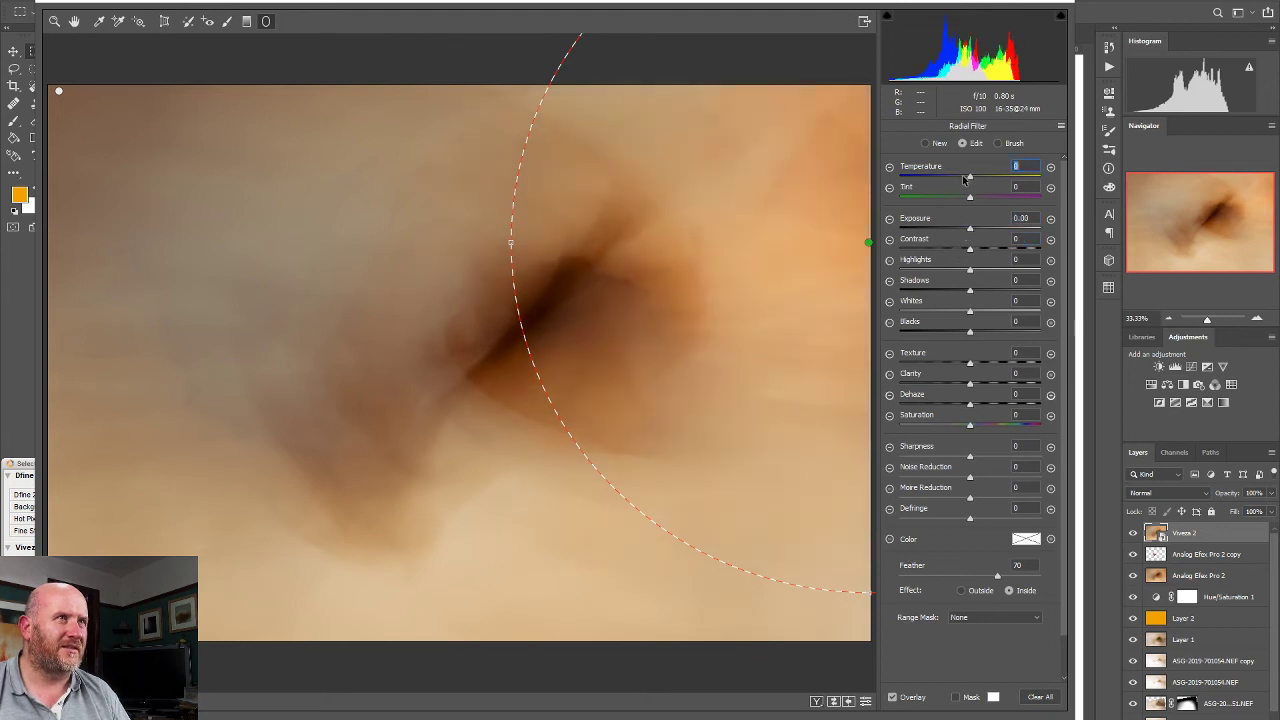
pyautogui.moveTo(969, 180); pyautogui.dragTo(975, 183)
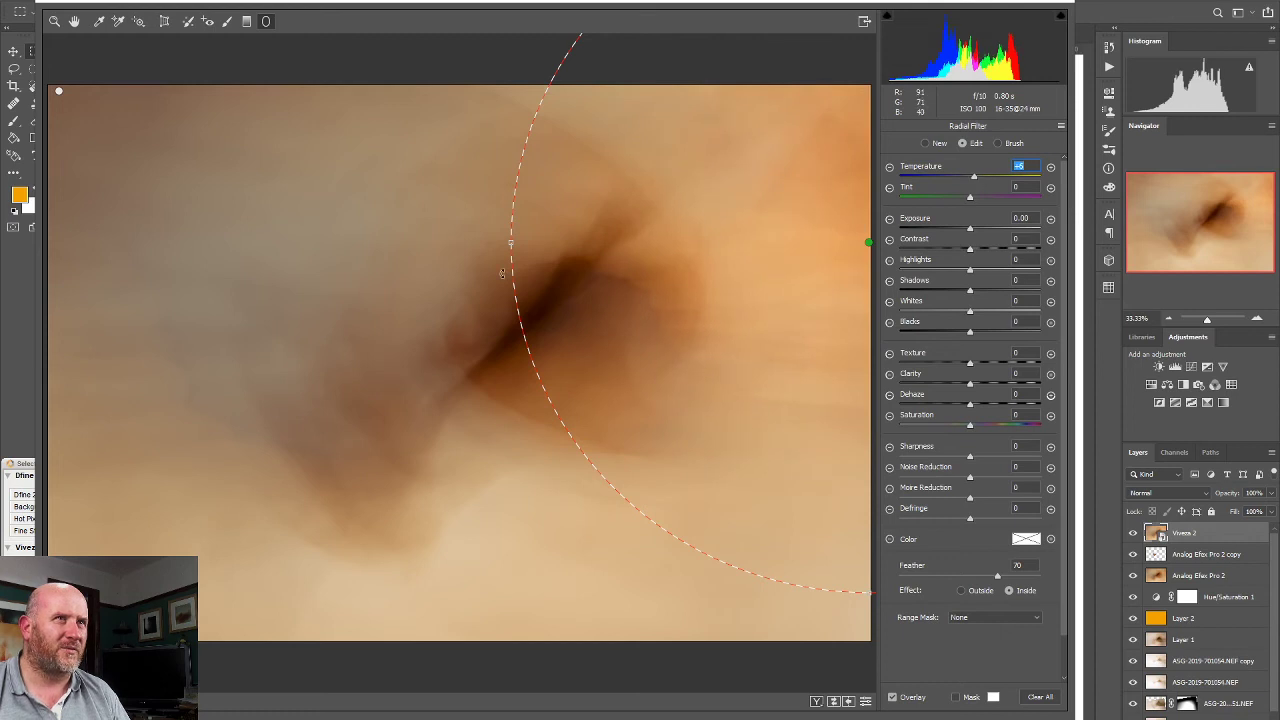
# Widen and flatten the second radial filter, set its exposure to +0.30, and shift its centre beyond the image's right edge
pyautogui.moveTo(510, 244); pyautogui.dragTo(398, 220)
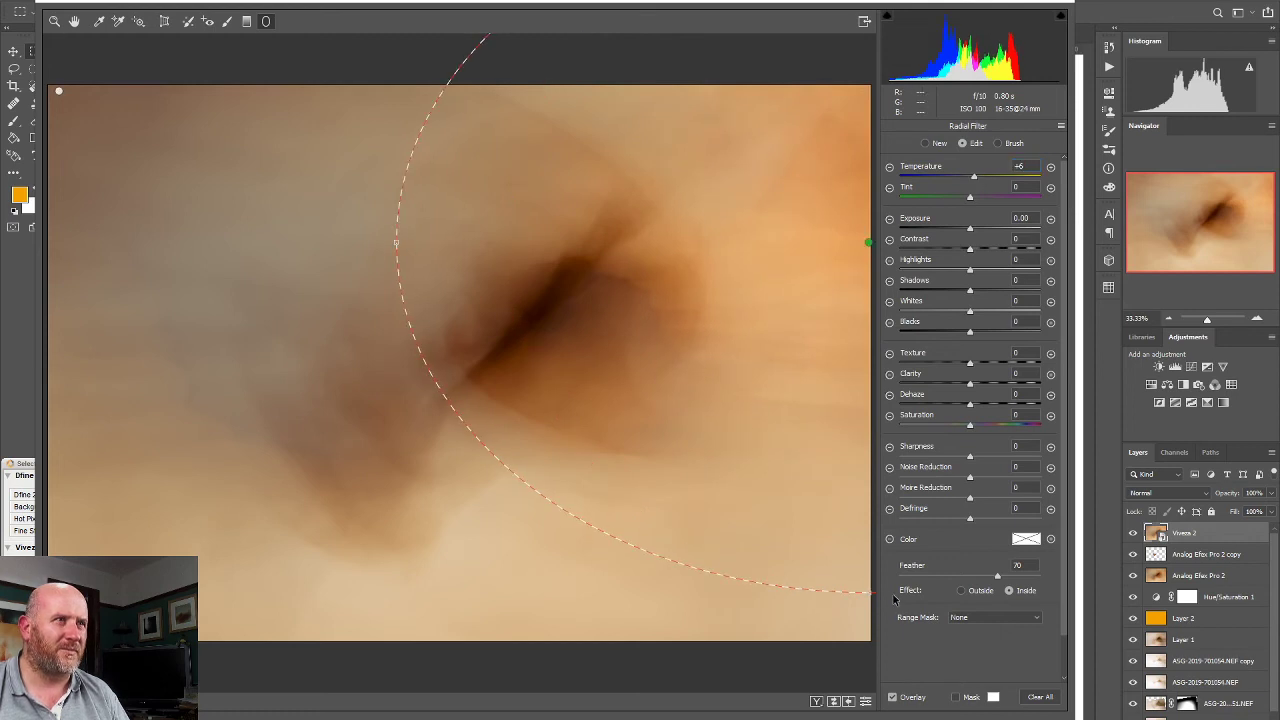
pyautogui.moveTo(872, 594); pyautogui.dragTo(855, 420)
pyautogui.click(976, 230)
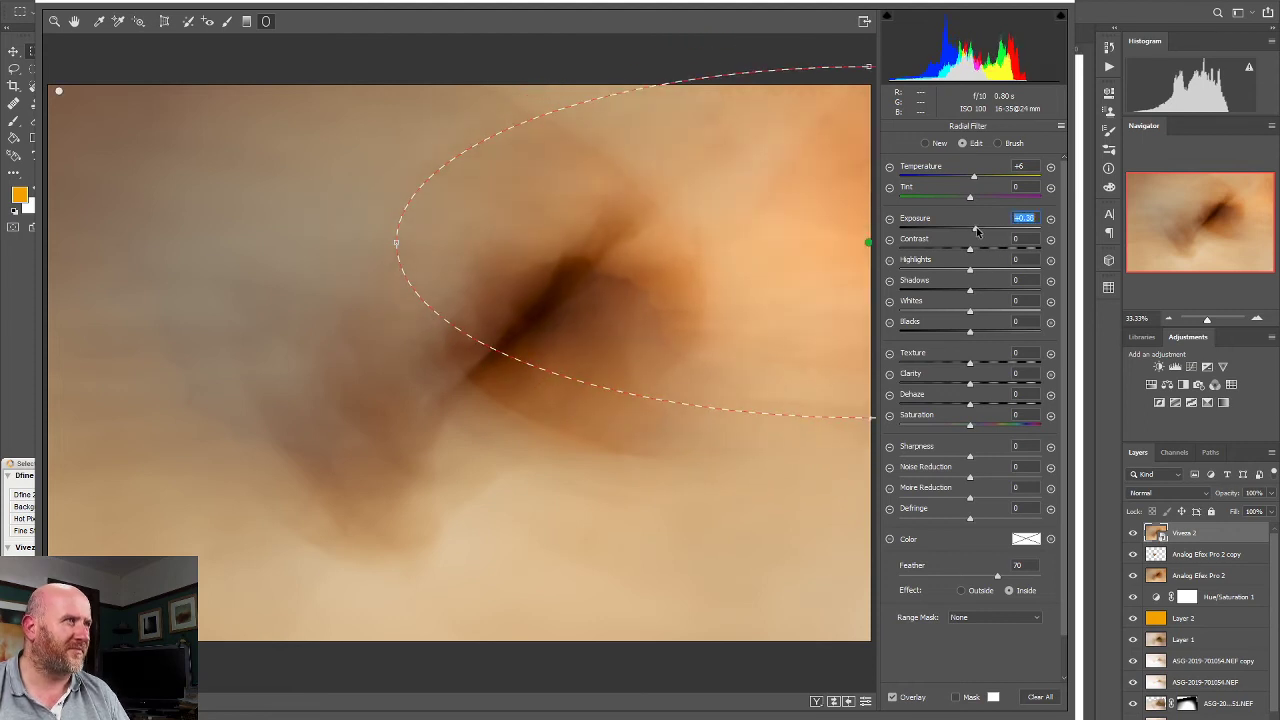
pyautogui.moveTo(869, 242); pyautogui.dragTo(1035, 272)
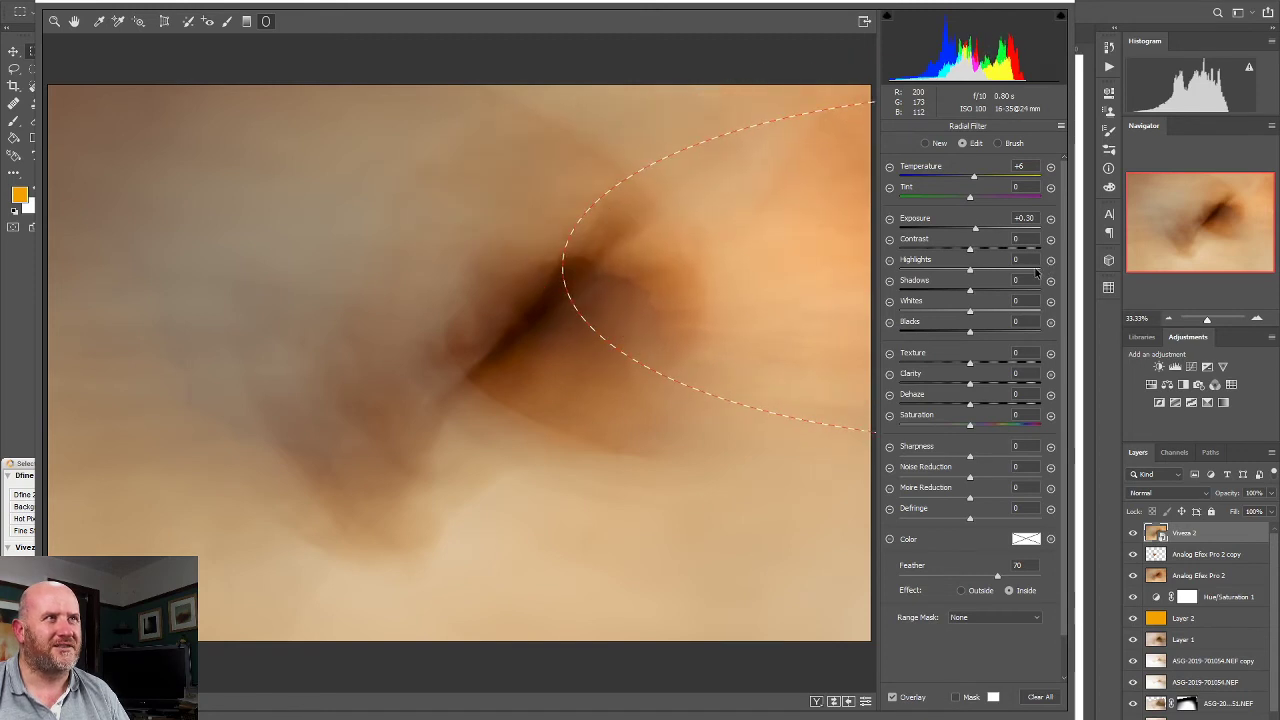
pyautogui.moveTo(560, 268); pyautogui.dragTo(401, 236)
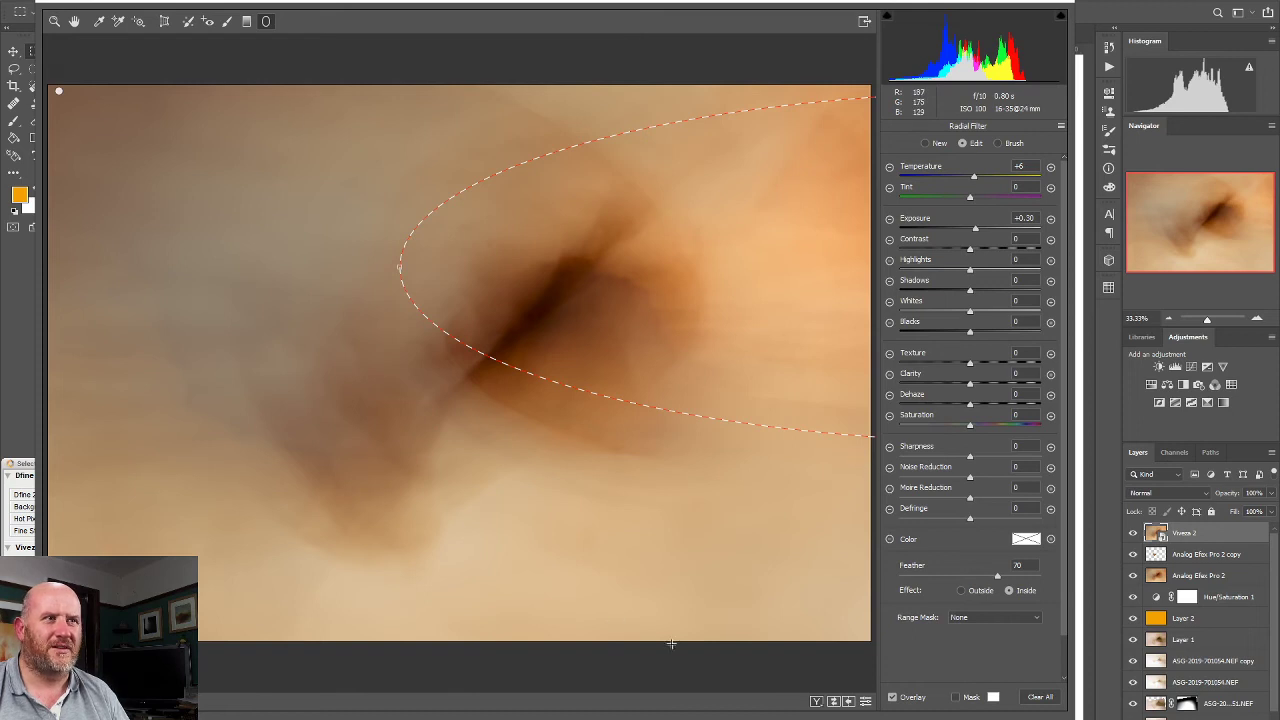
# Reshape the second radial filter into a narrow horizontal ellipse across the dark shape, reaching almost to the image's left edge
pyautogui.hotkey('ctrl', '-')
pyautogui.hotkey('ctrl', '-')
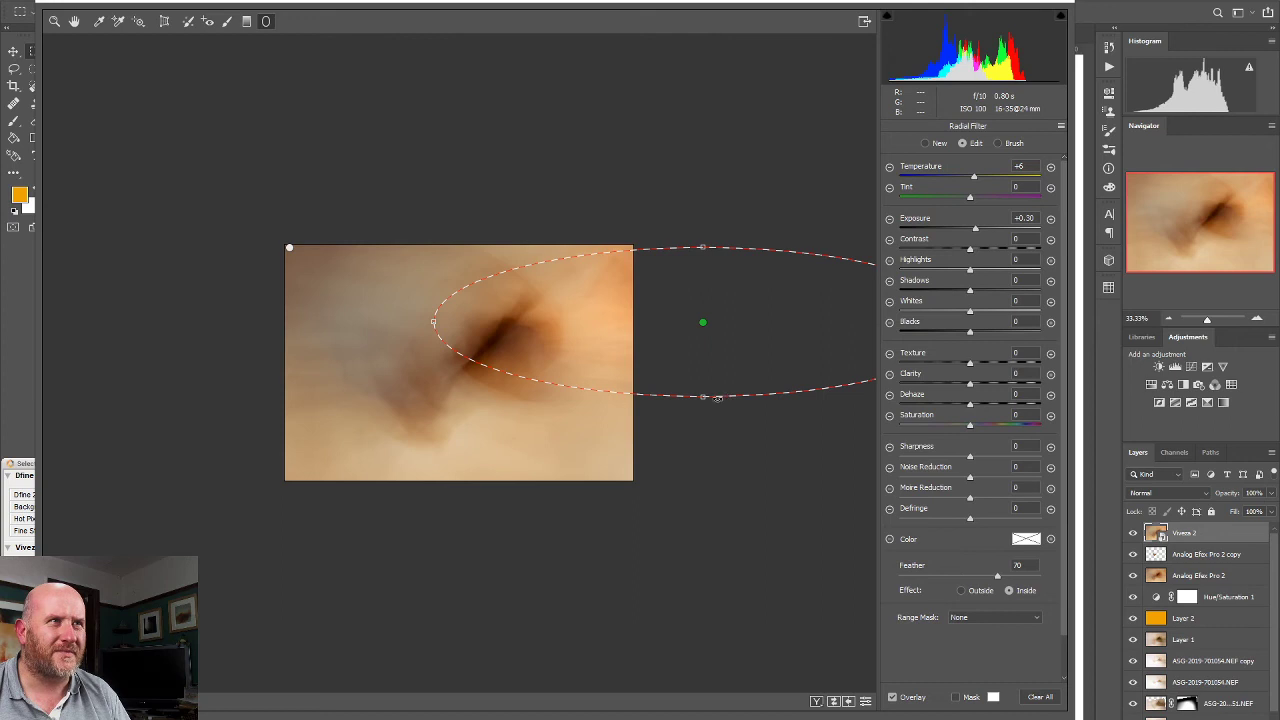
pyautogui.moveTo(704, 397); pyautogui.dragTo(729, 331)
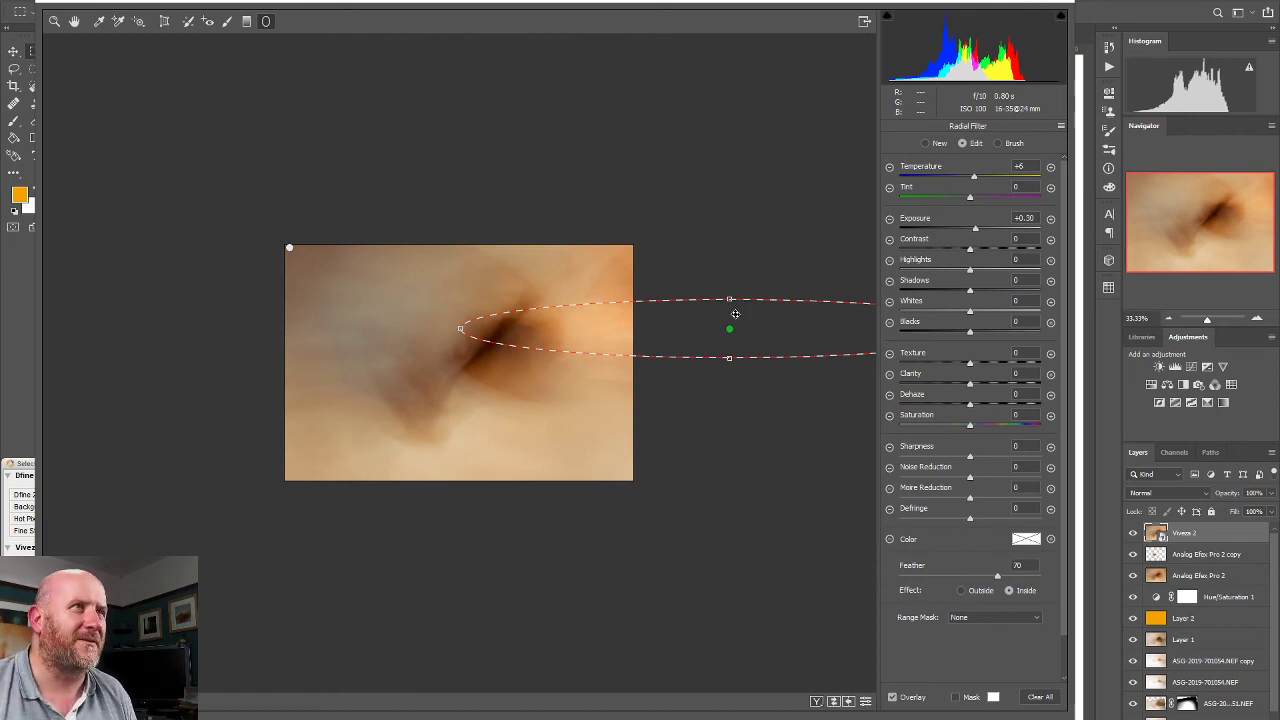
pyautogui.moveTo(726, 326); pyautogui.dragTo(747, 345)
pyautogui.moveTo(477, 344); pyautogui.dragTo(277, 350)
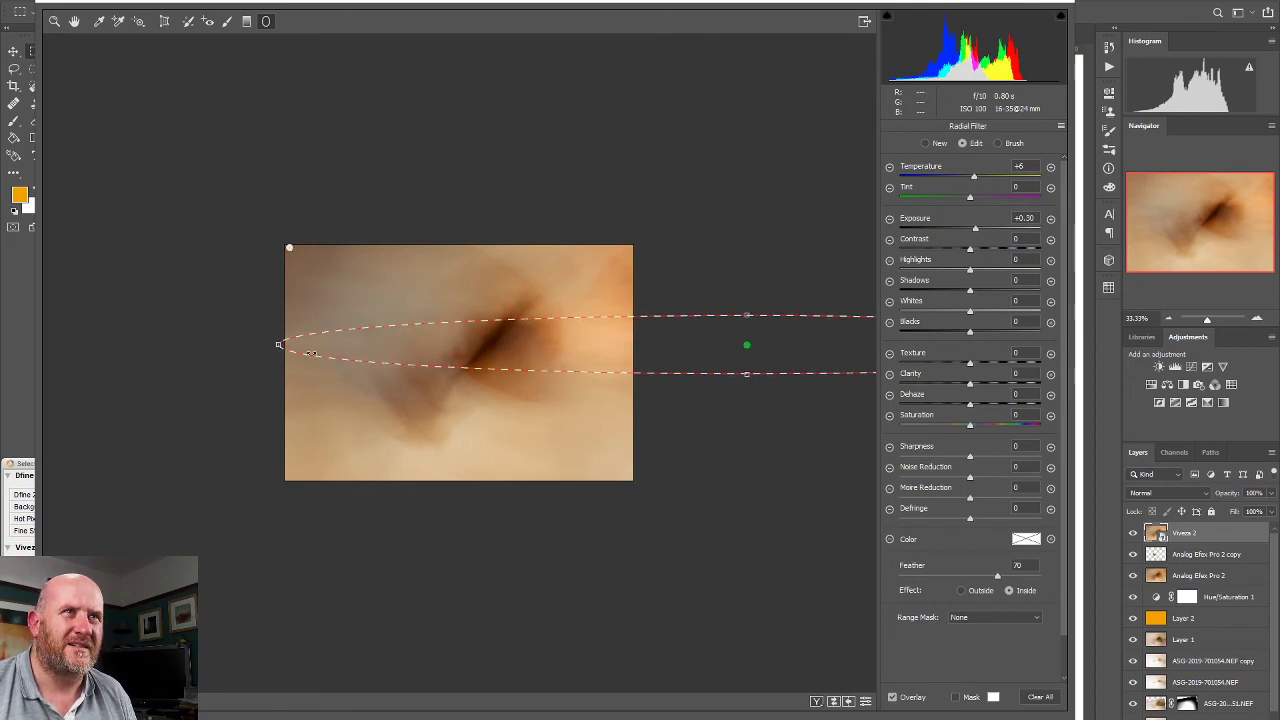
pyautogui.moveTo(751, 351); pyautogui.dragTo(782, 351)
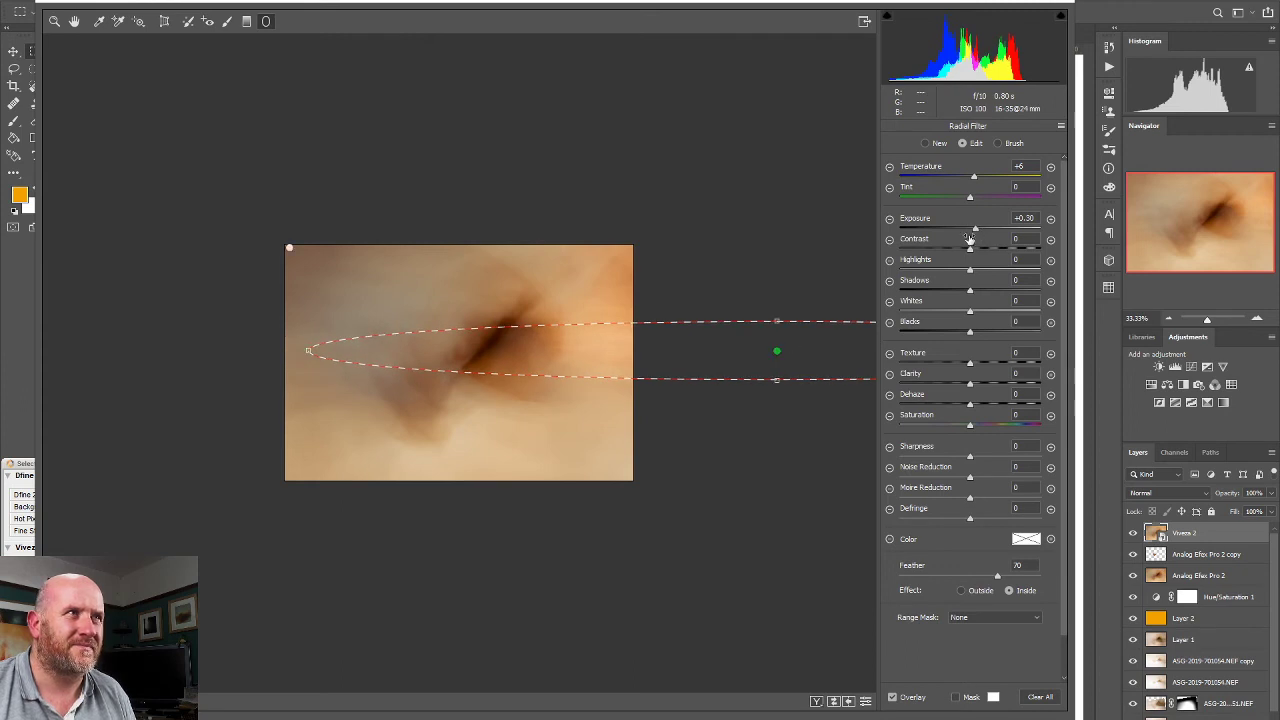
# Set the narrow radial filter's contrast to +13, exposure to +0.40 and temperature to +10, and apply the Camera Raw Filter
pyautogui.moveTo(969, 249); pyautogui.dragTo(984, 254)
pyautogui.moveTo(937, 248); pyautogui.dragTo(976, 242)
pyautogui.click(976, 230)
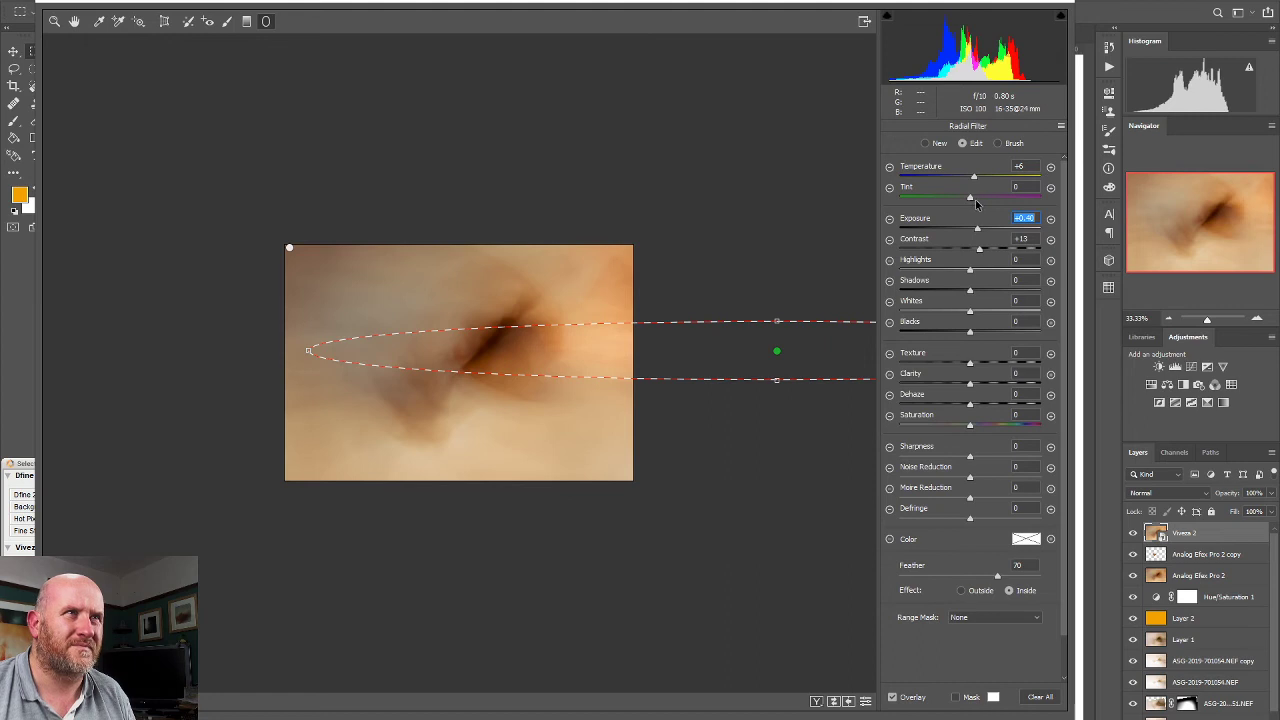
pyautogui.moveTo(970, 198)
pyautogui.mouseDown()
pyautogui.moveTo(1002, 203)
pyautogui.moveTo(963, 199)
pyautogui.moveTo(984, 199)
pyautogui.moveTo(962, 181)
pyautogui.moveTo(990, 185)
pyautogui.moveTo(977, 187)
pyautogui.mouseUp()
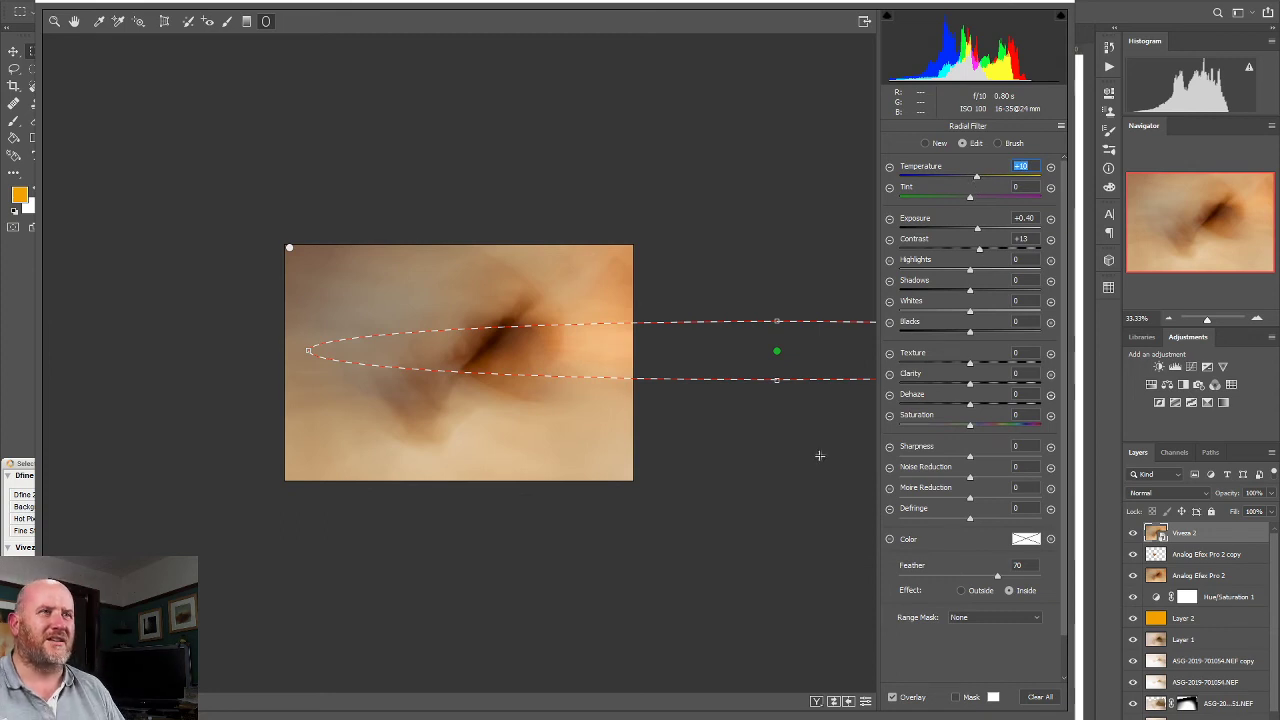
pyautogui.click(777, 480)
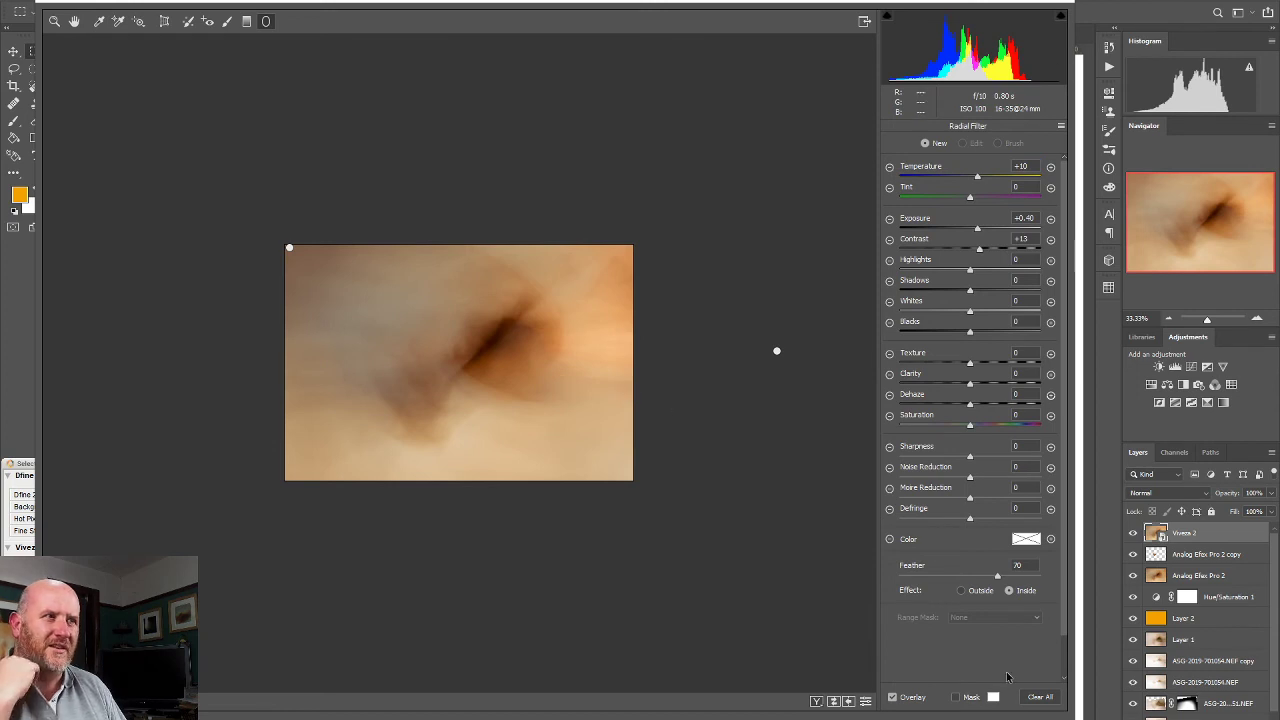
pyautogui.press('Return')
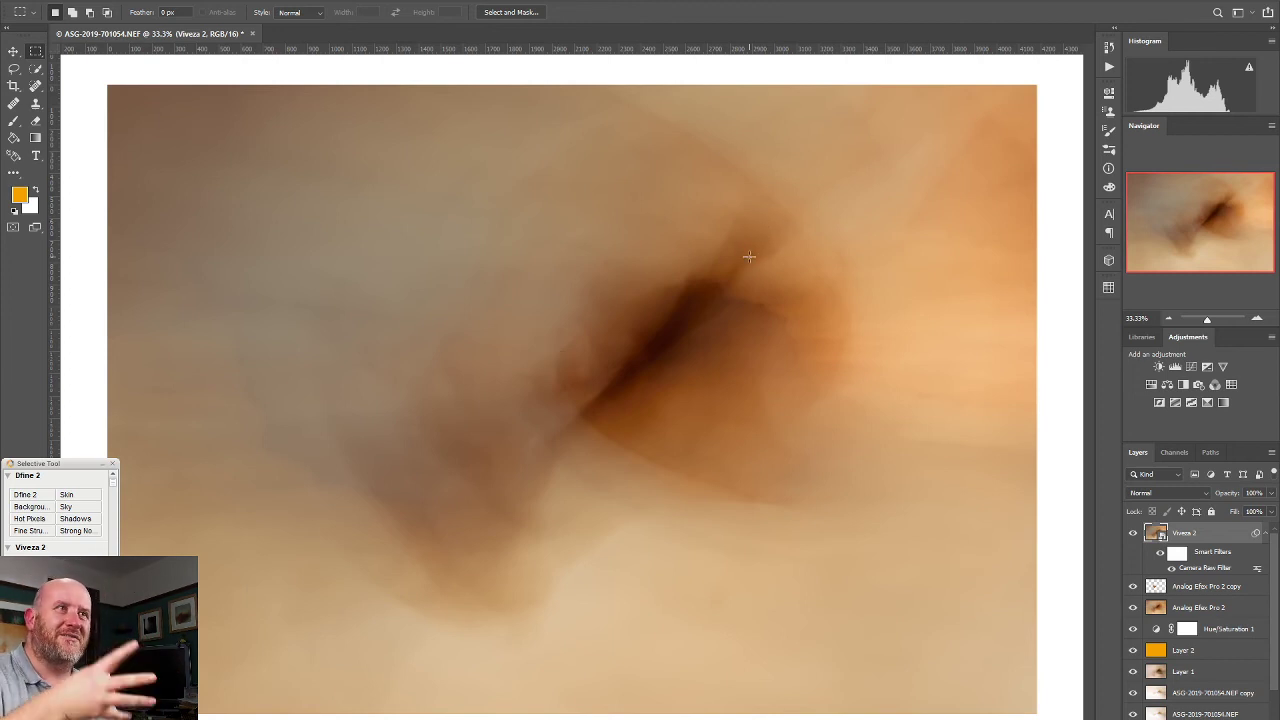
# Examine the dark central shape at 100% and the whole composition at 12.5%
pyautogui.click(1257, 319)
pyautogui.click(1256, 319)
pyautogui.click(1256, 319)
pyautogui.moveTo(1201, 226); pyautogui.dragTo(1210, 213)
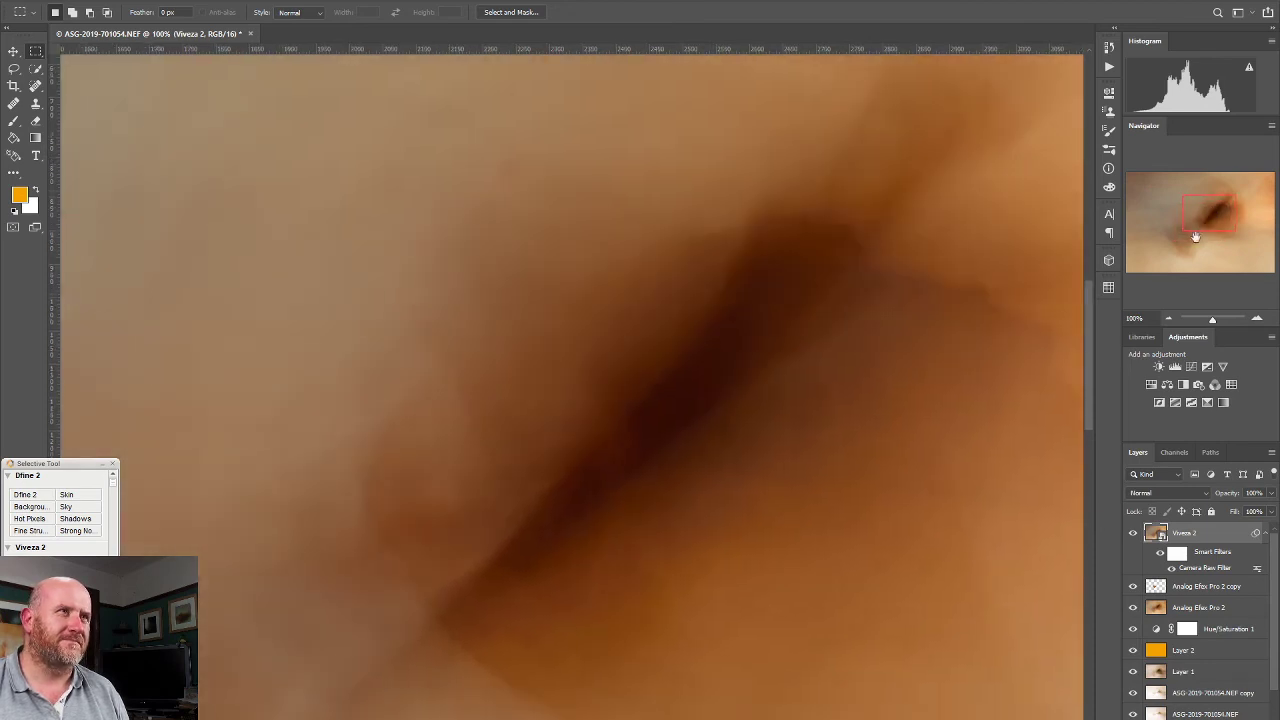
pyautogui.click(1166, 318)
pyautogui.click(1166, 318)
pyautogui.click(1166, 318)
pyautogui.click(1165, 318)
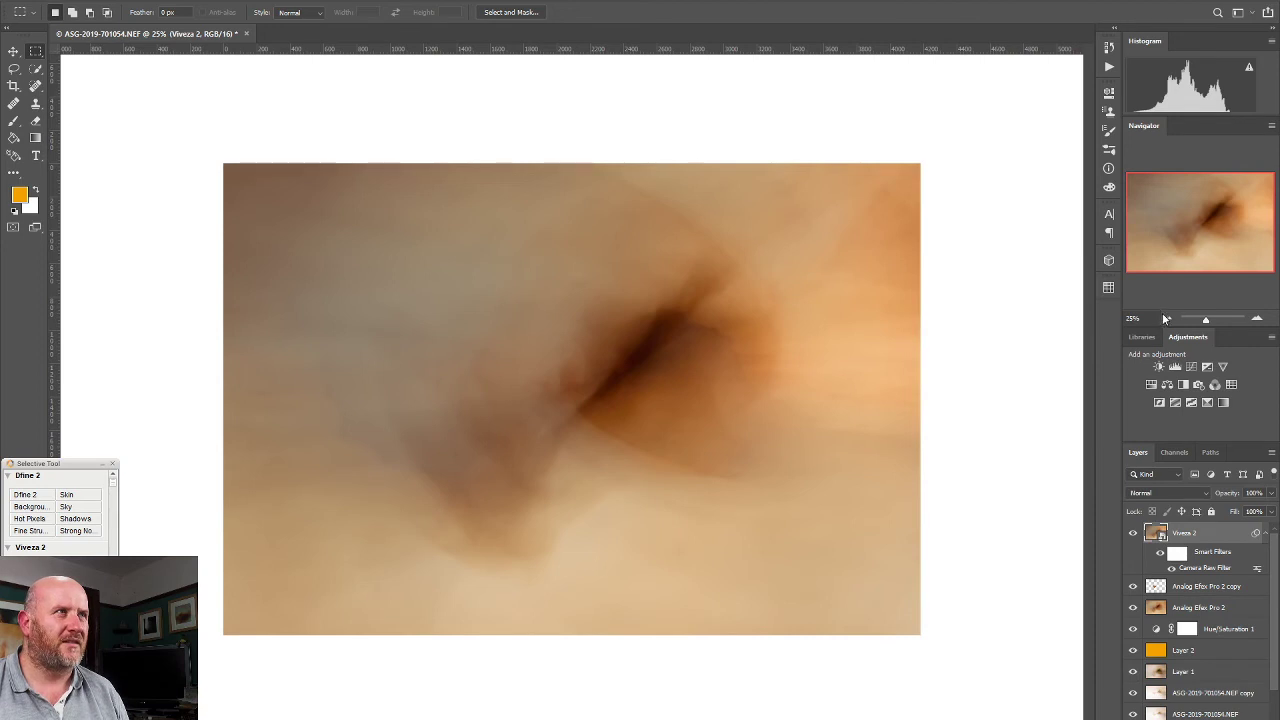
pyautogui.click(1164, 318)
pyautogui.click(1164, 318)
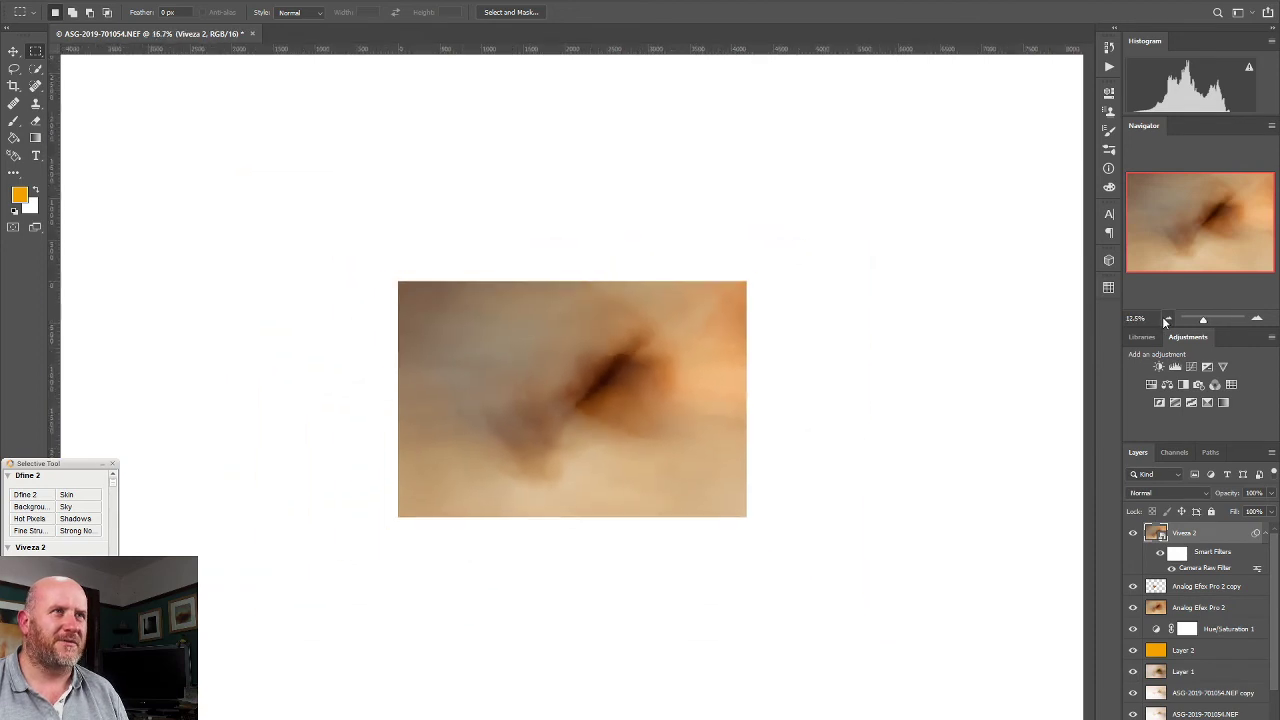
# Add a Curves adjustment layer above Viveza 2 and lift the midtones slightly, mapping input 138 to output 140
pyautogui.click(1192, 366)
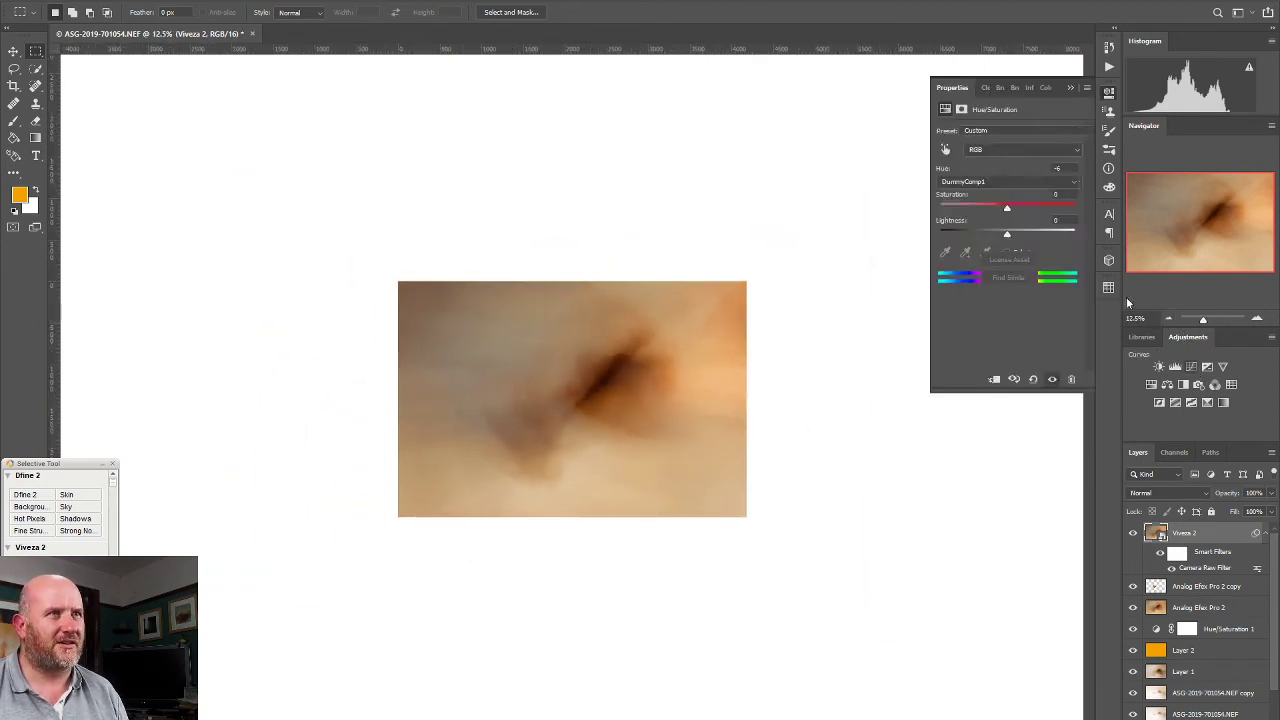
pyautogui.moveTo(1019, 217); pyautogui.dragTo(1024, 210)
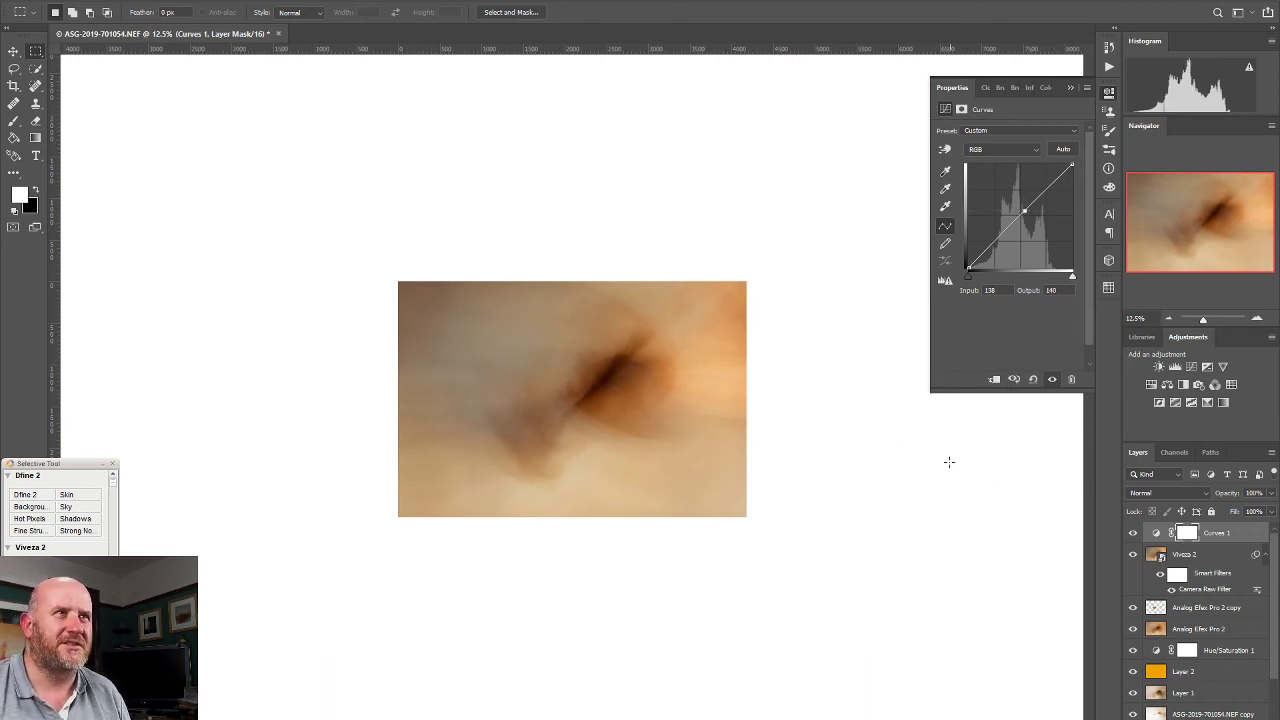
pyautogui.click(1109, 92)
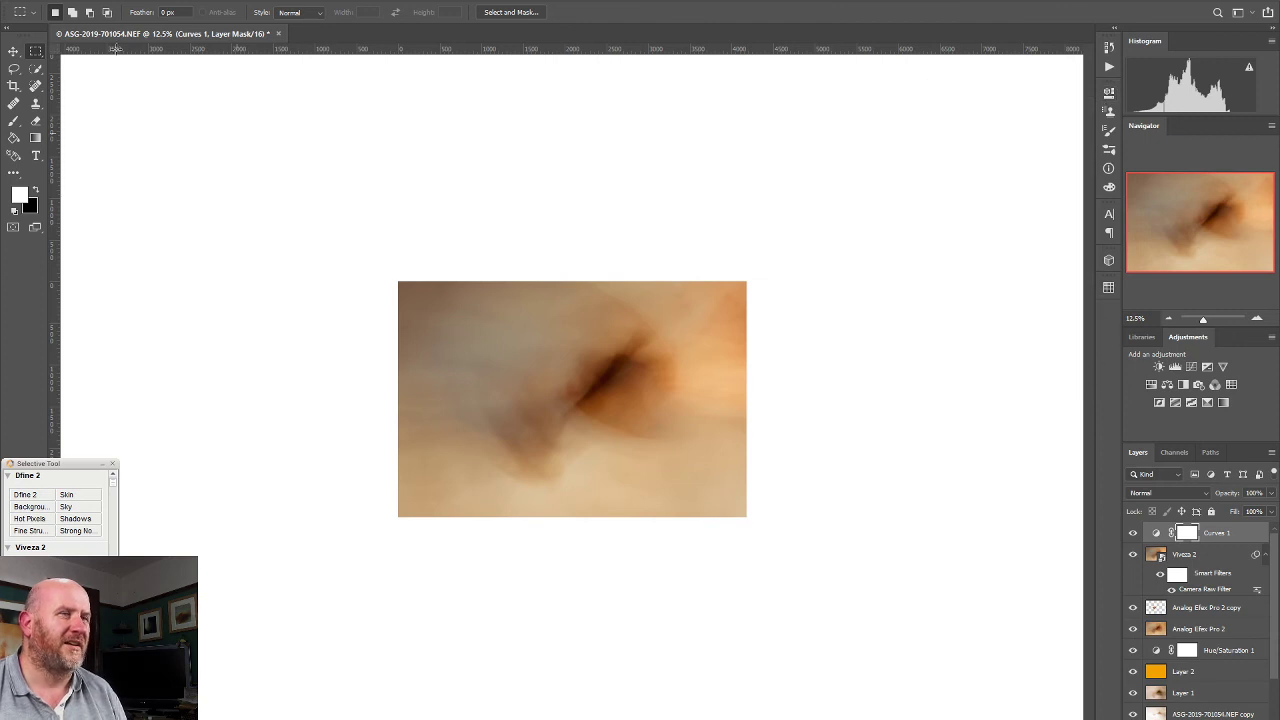
pyautogui.click(45, 1)
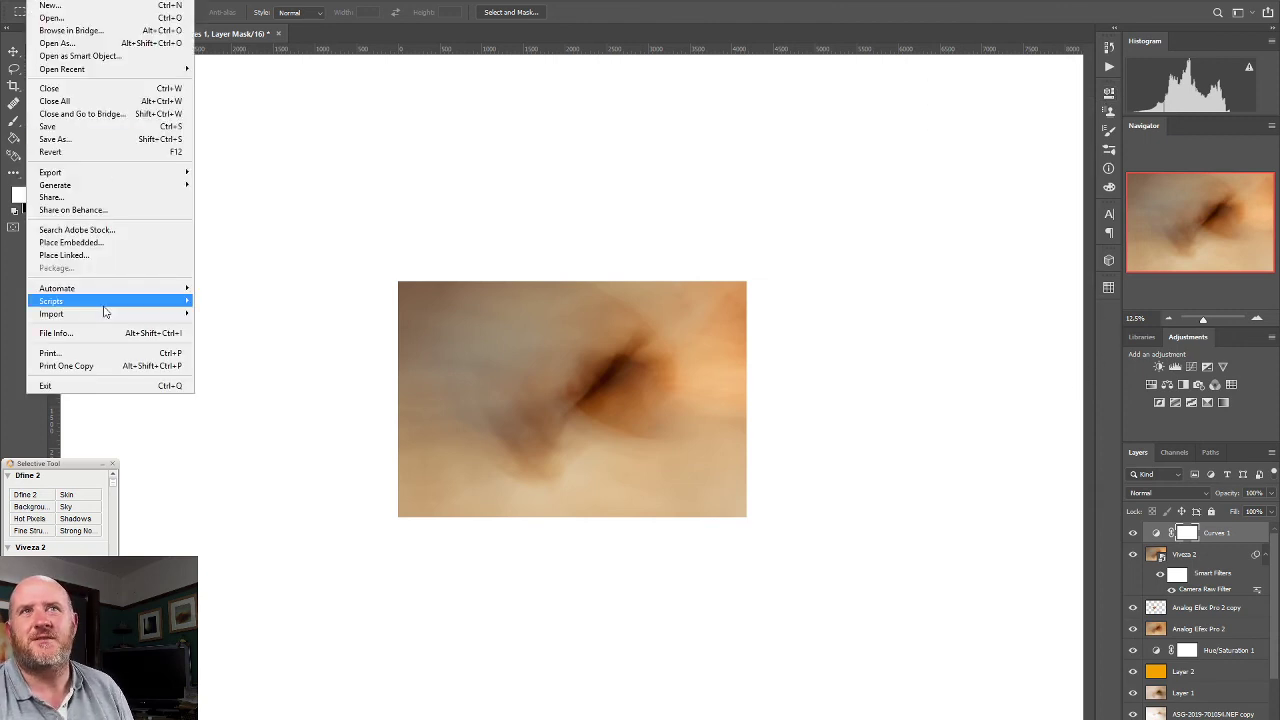
pyautogui.click(92, 127)
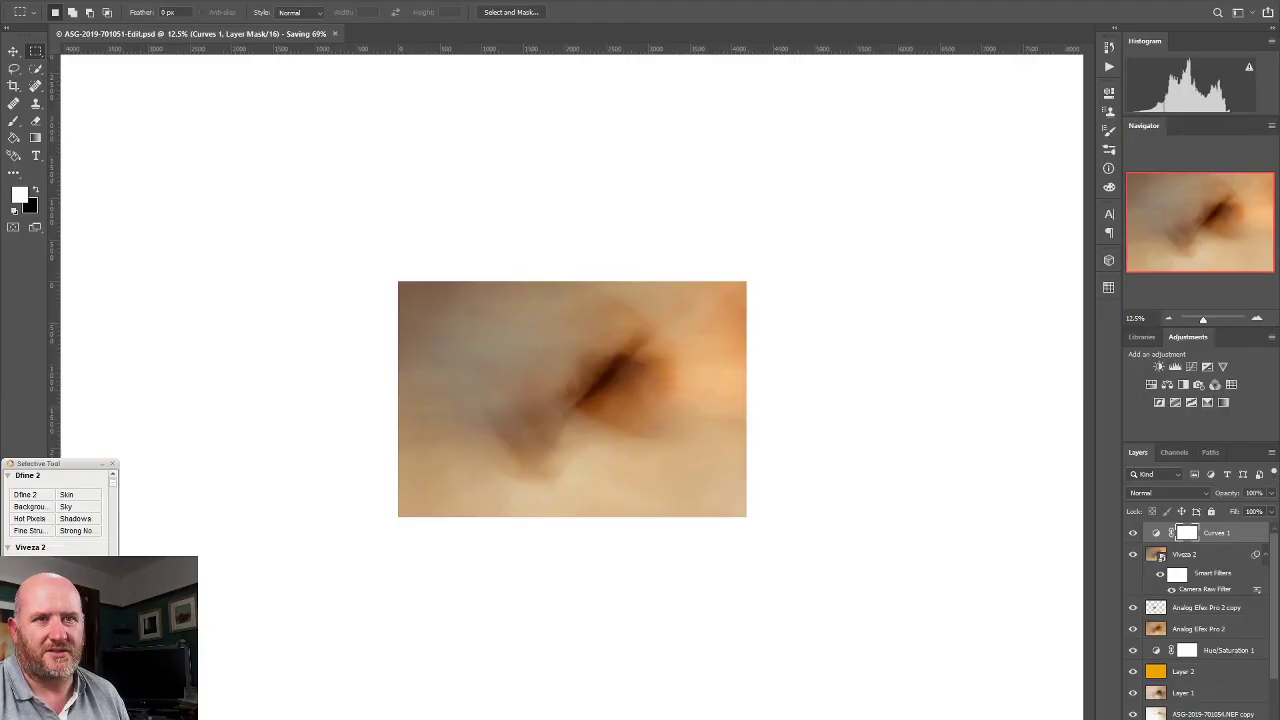
pyautogui.click(464, 697)
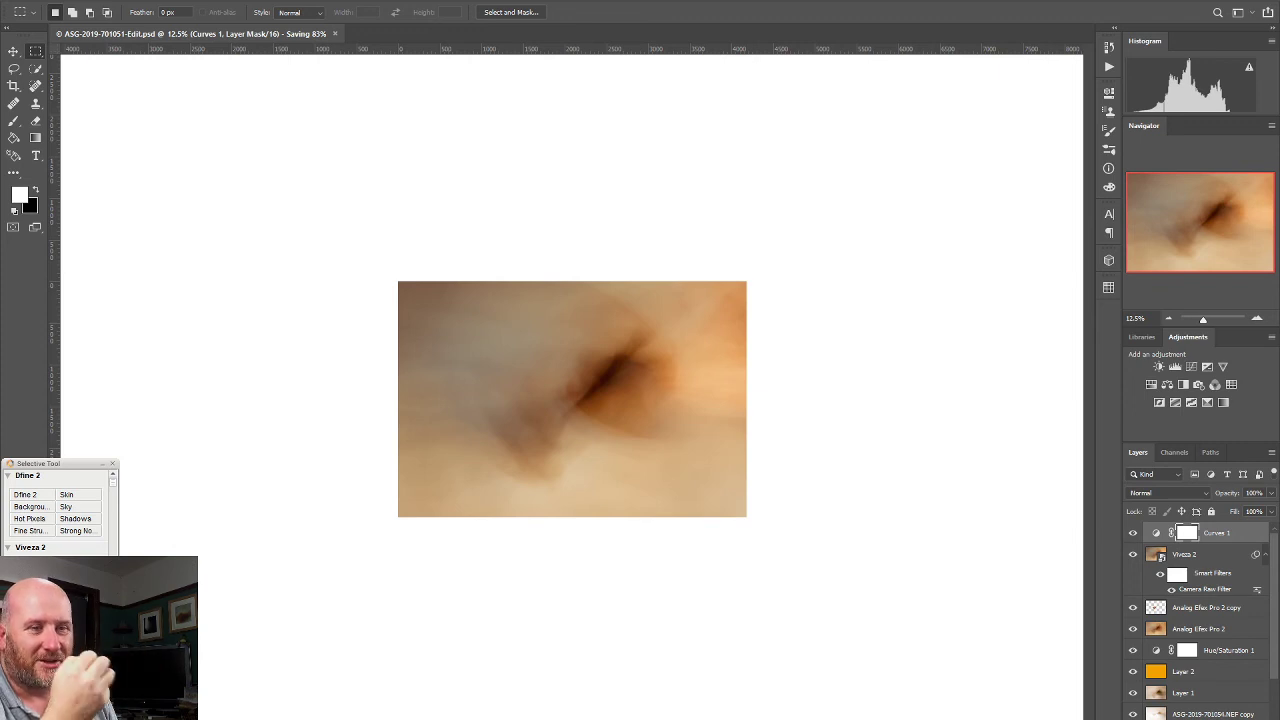
pyautogui.moveTo(465, 719)
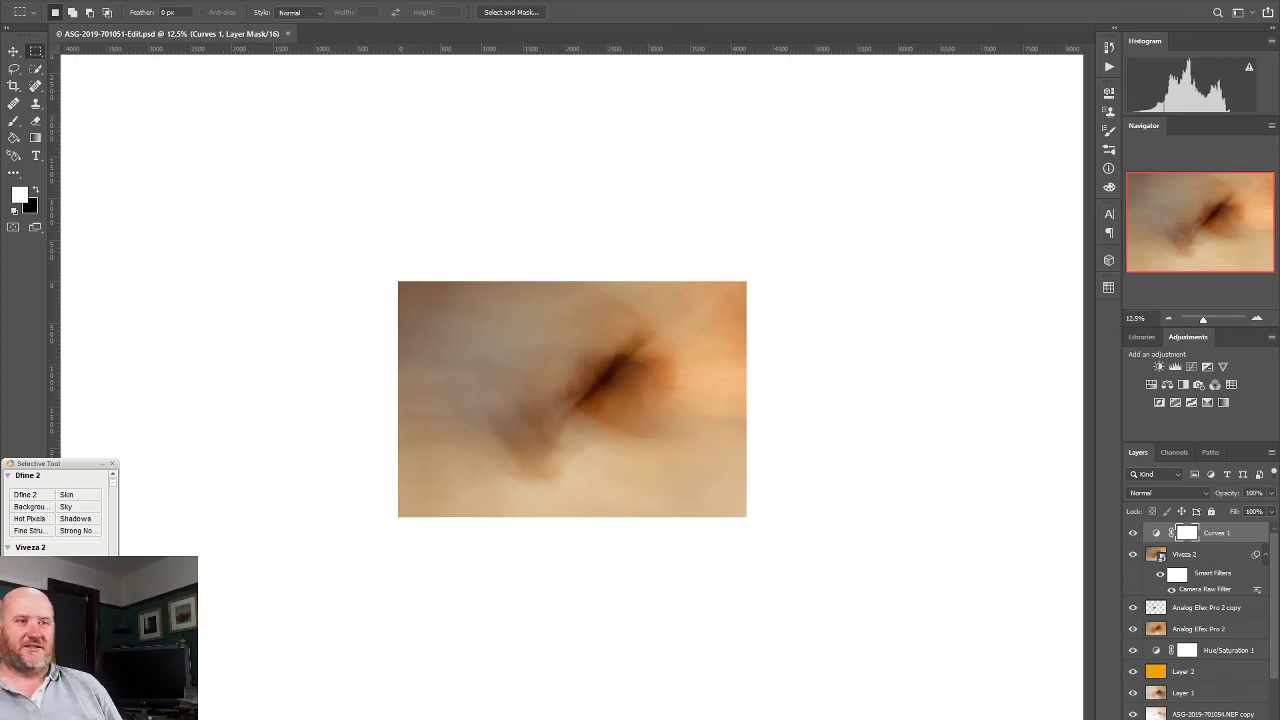
pyautogui.hotkey('alt', 'Tab')
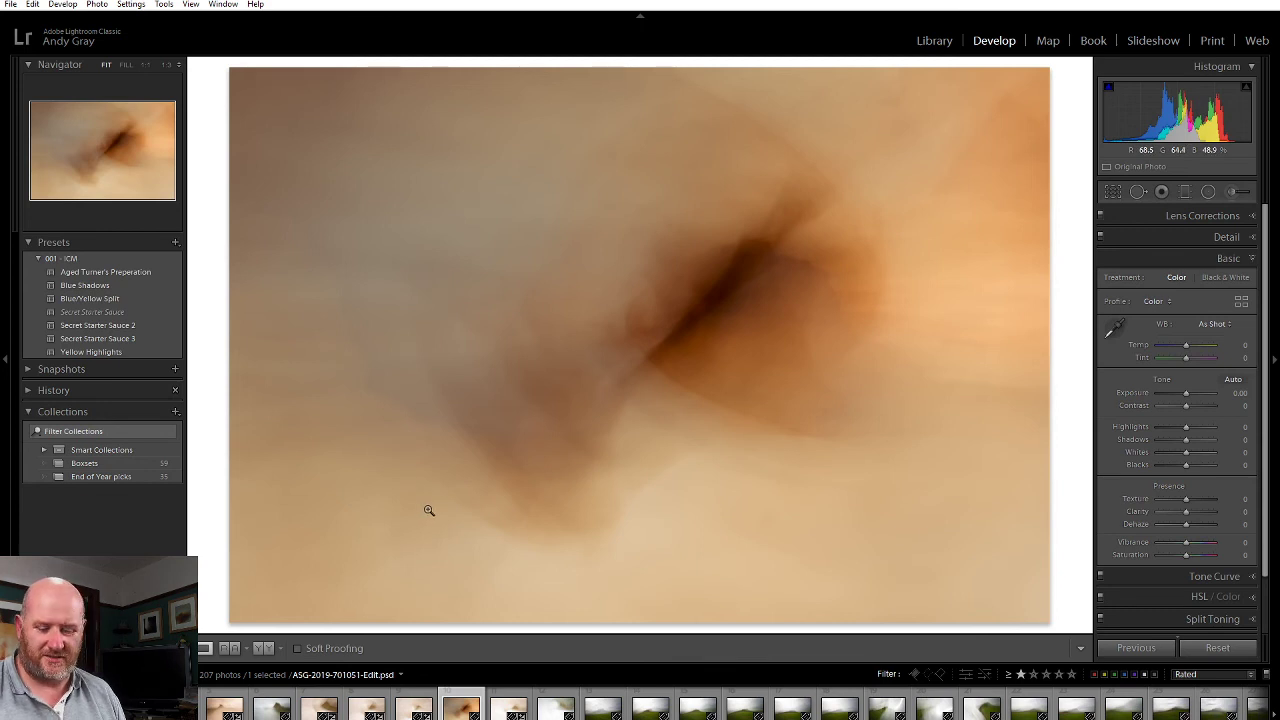
pyautogui.press('3')
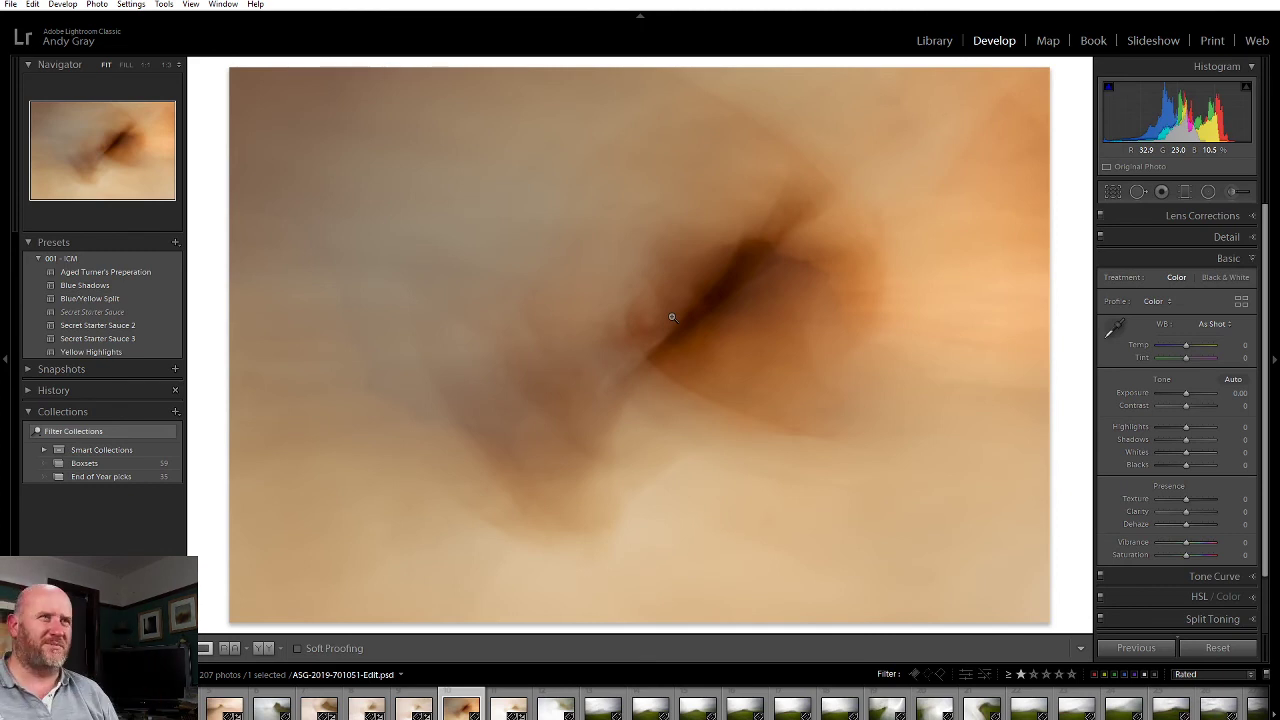
# Add an elliptical radial filter over the upper centre and dark shape, with clarity -2 and shadows +33
pyautogui.click(1209, 192)
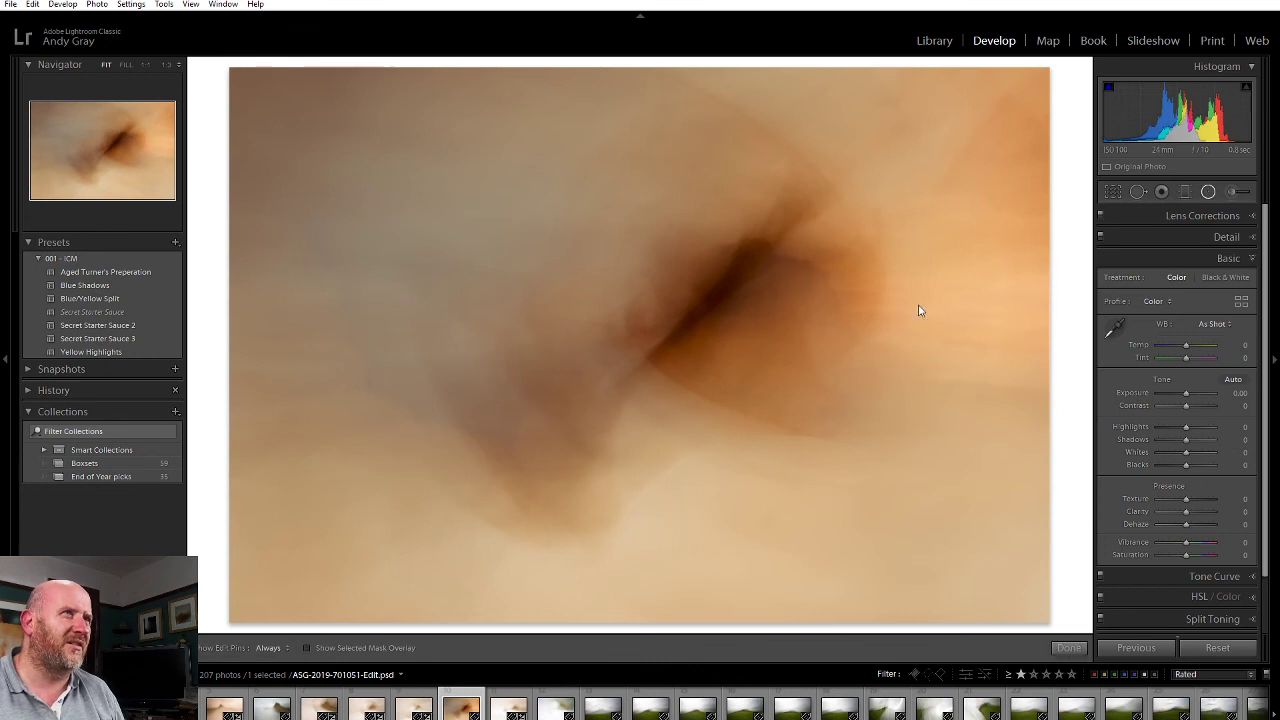
pyautogui.moveTo(668, 276); pyautogui.dragTo(877, 418)
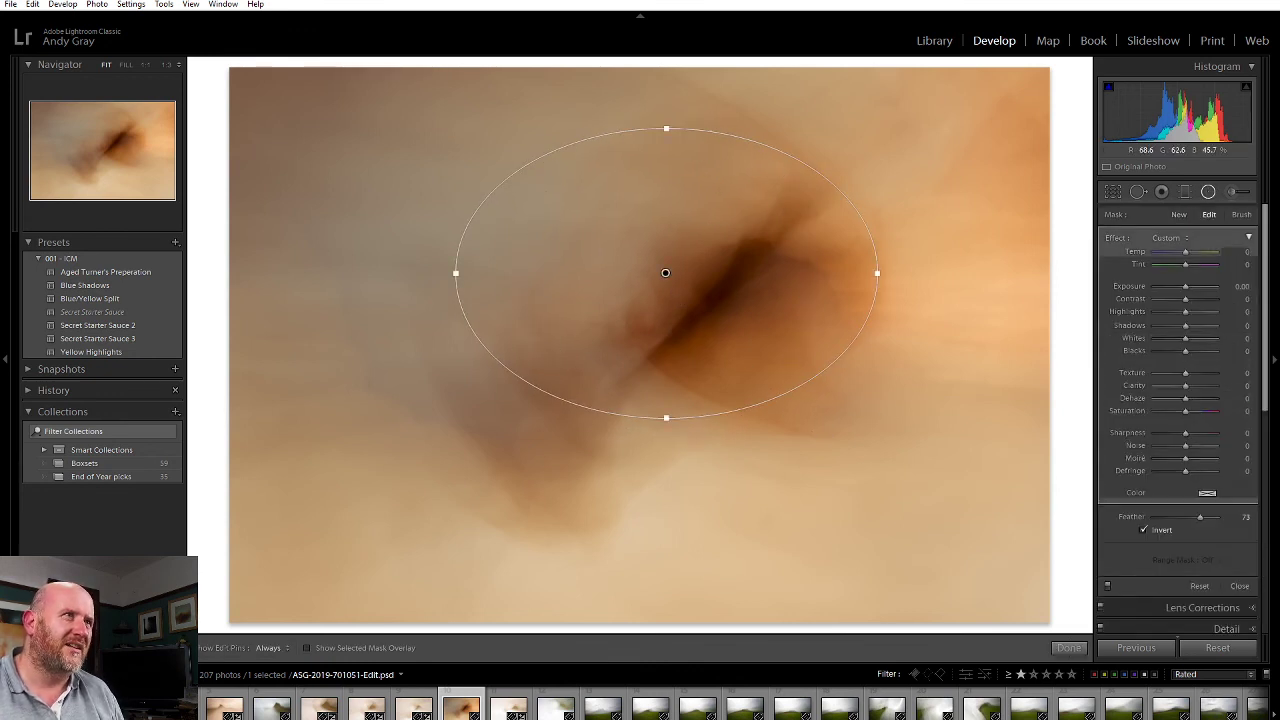
pyautogui.moveTo(1186, 390); pyautogui.dragTo(1184, 398)
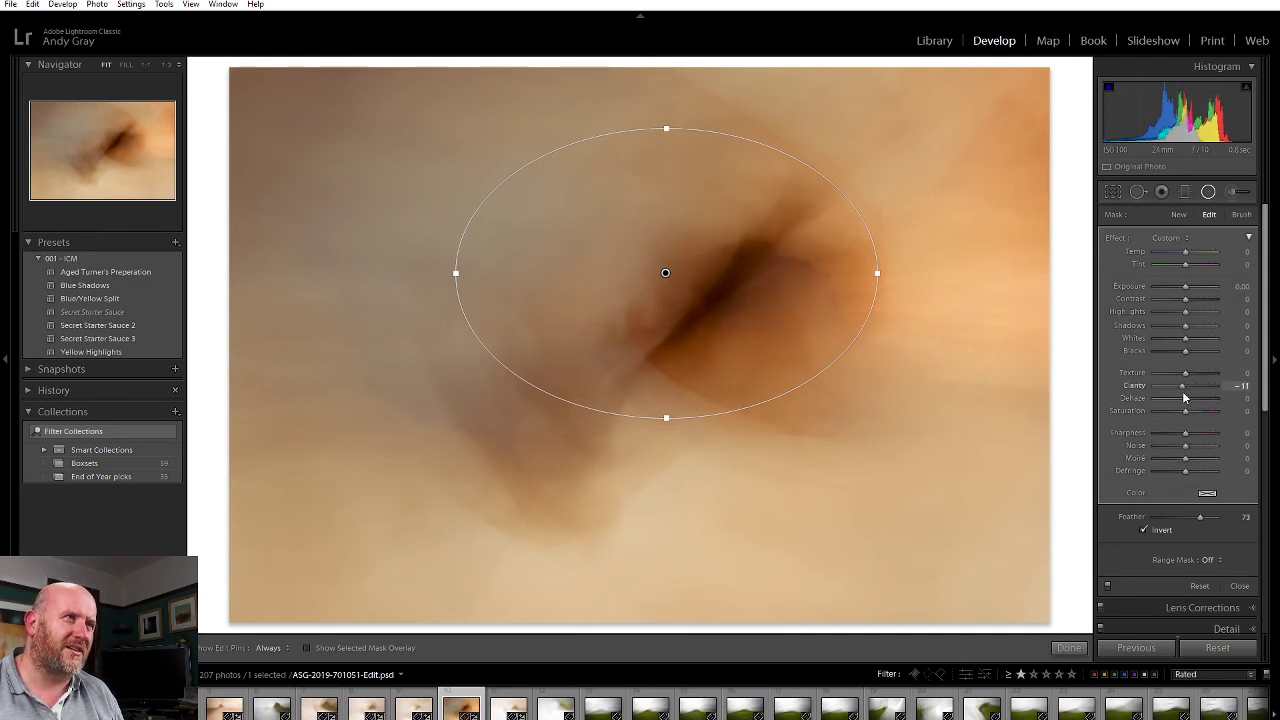
pyautogui.moveTo(1185, 298)
pyautogui.mouseDown()
pyautogui.moveTo(1168, 303)
pyautogui.moveTo(1193, 315)
pyautogui.moveTo(1178, 312)
pyautogui.moveTo(1184, 301)
pyautogui.mouseUp()
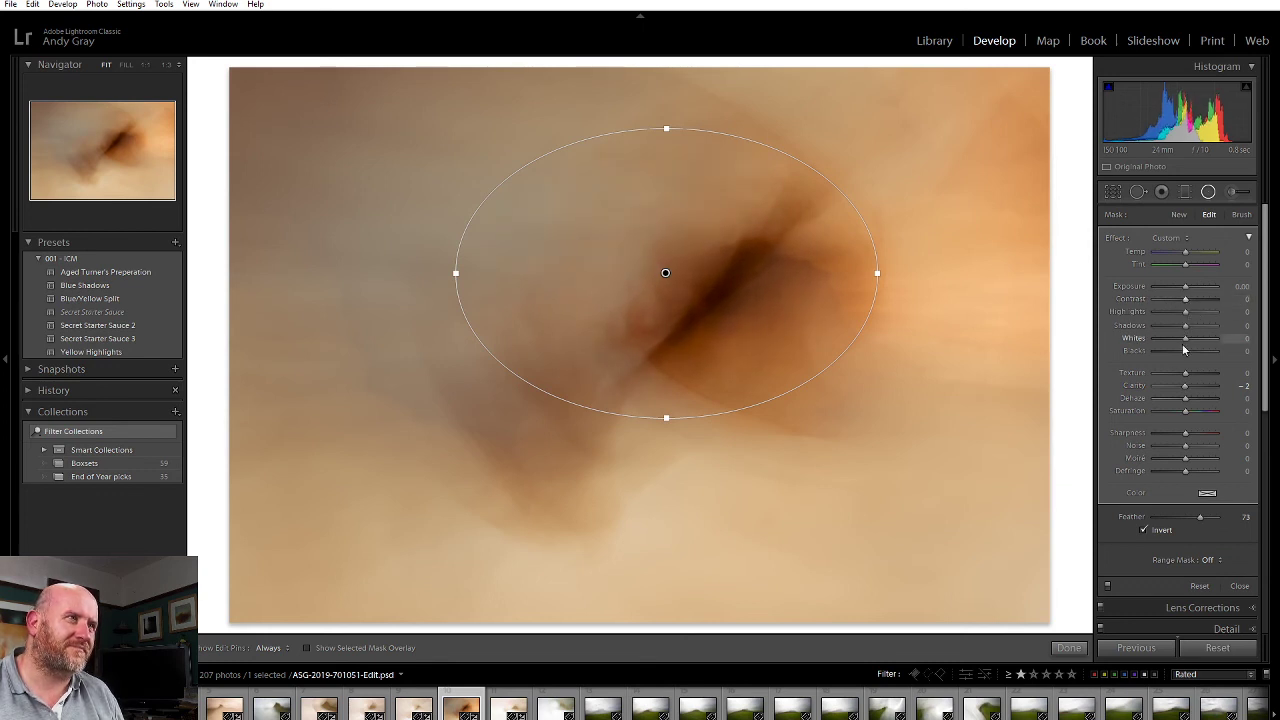
pyautogui.moveTo(1185, 327); pyautogui.dragTo(1198, 331)
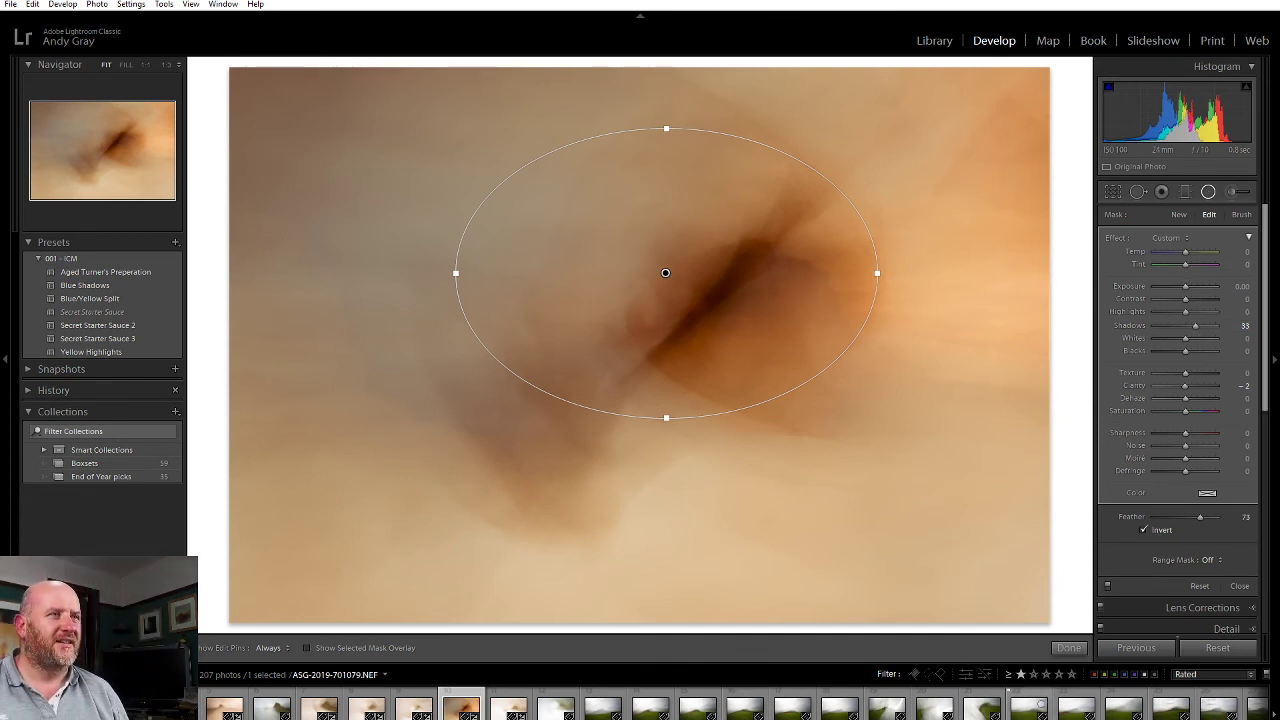
pyautogui.click(1068, 648)
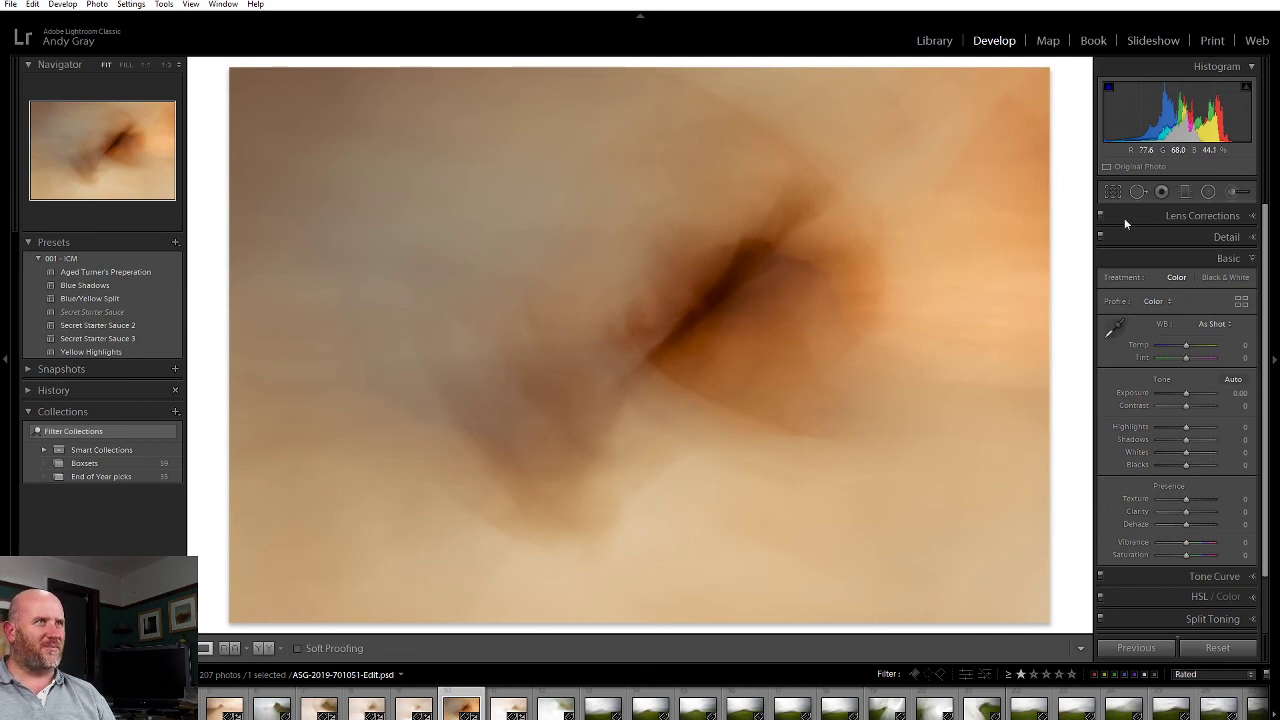
# Crop the photo to a 2 x 1 panorama that keeps the sky and trims the lower part of the frame
pyautogui.click(1113, 192)
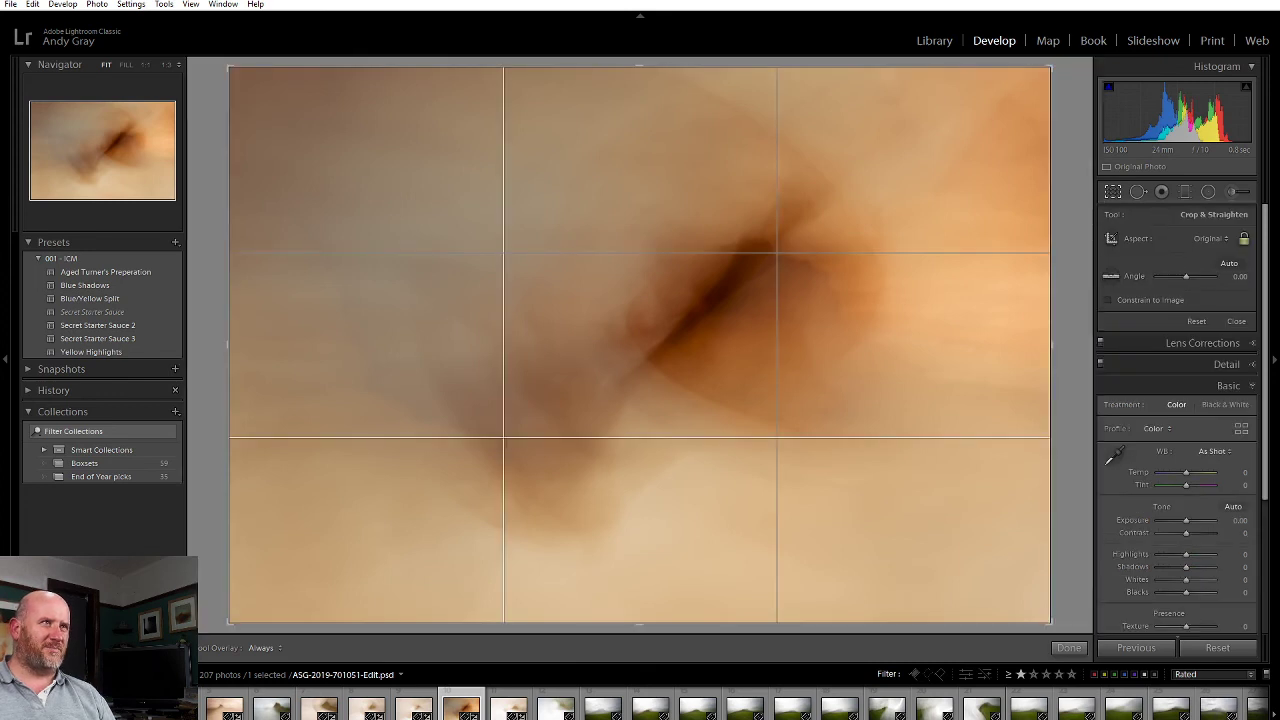
pyautogui.click(1212, 239)
pyautogui.click(1133, 451)
pyautogui.moveTo(857, 351); pyautogui.dragTo(825, 395)
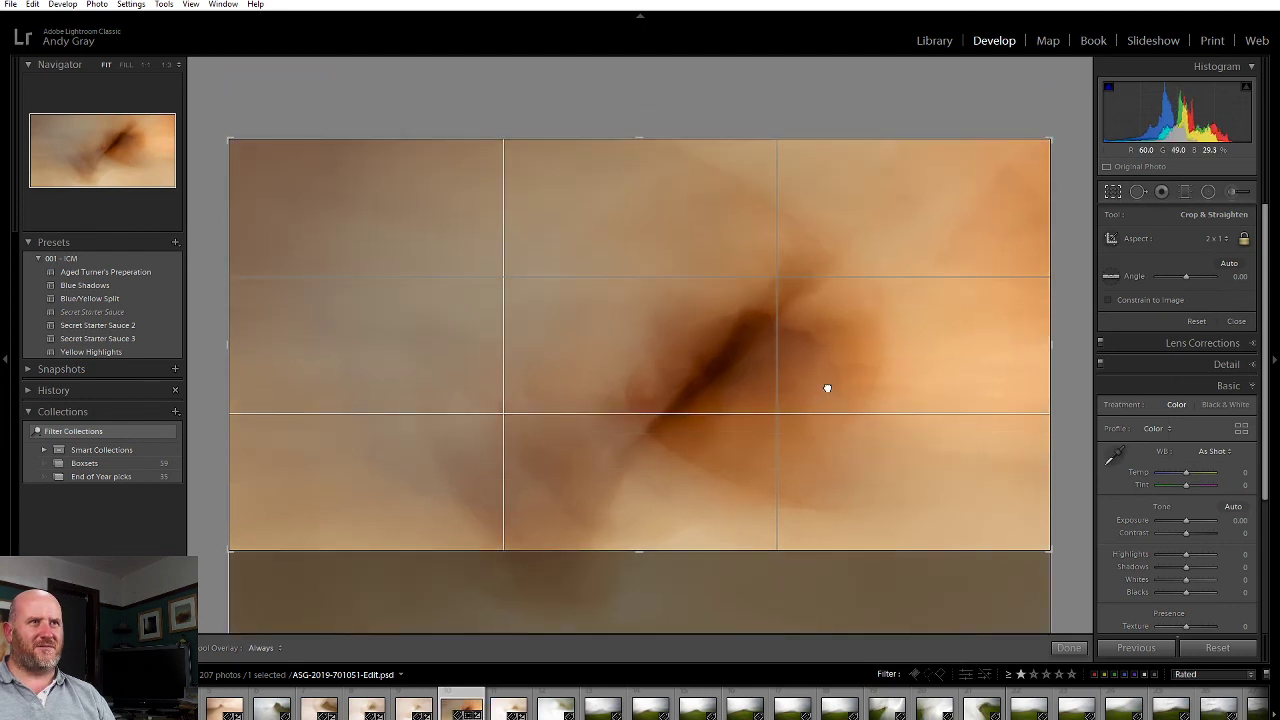
pyautogui.click(1068, 647)
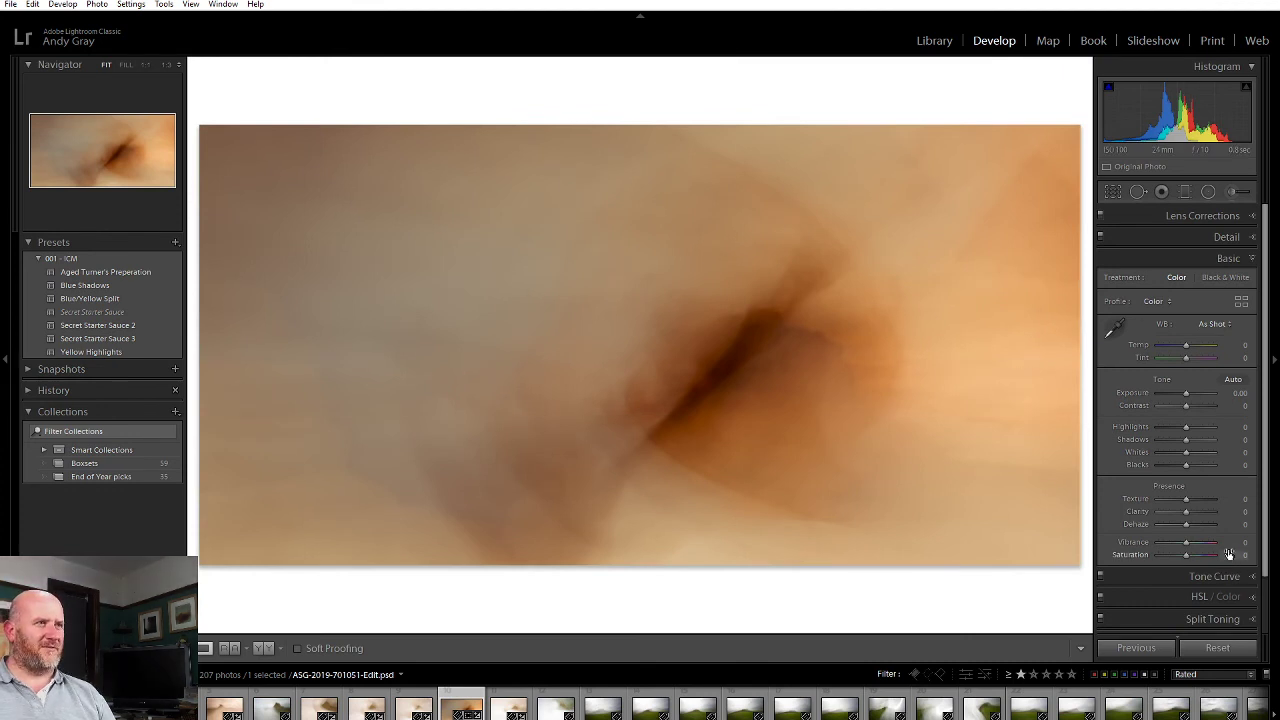
# Add a post-crop vignette with amount -14, midpoint 24 and feather 74
pyautogui.scroll(-2, 1222, 582)
pyautogui.click(1219, 621)
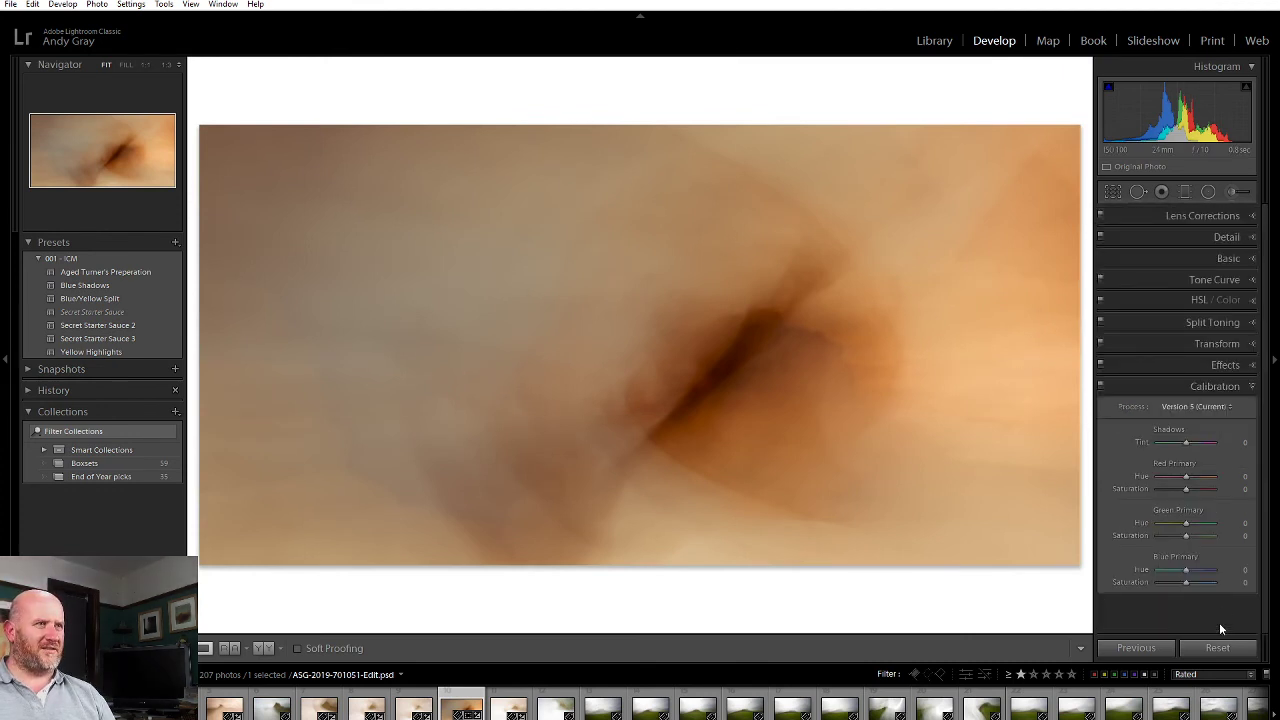
pyautogui.click(1218, 386)
pyautogui.click(1224, 367)
pyautogui.moveTo(1187, 414)
pyautogui.mouseDown()
pyautogui.moveTo(1171, 425)
pyautogui.moveTo(1199, 451)
pyautogui.moveTo(1184, 419)
pyautogui.mouseUp()
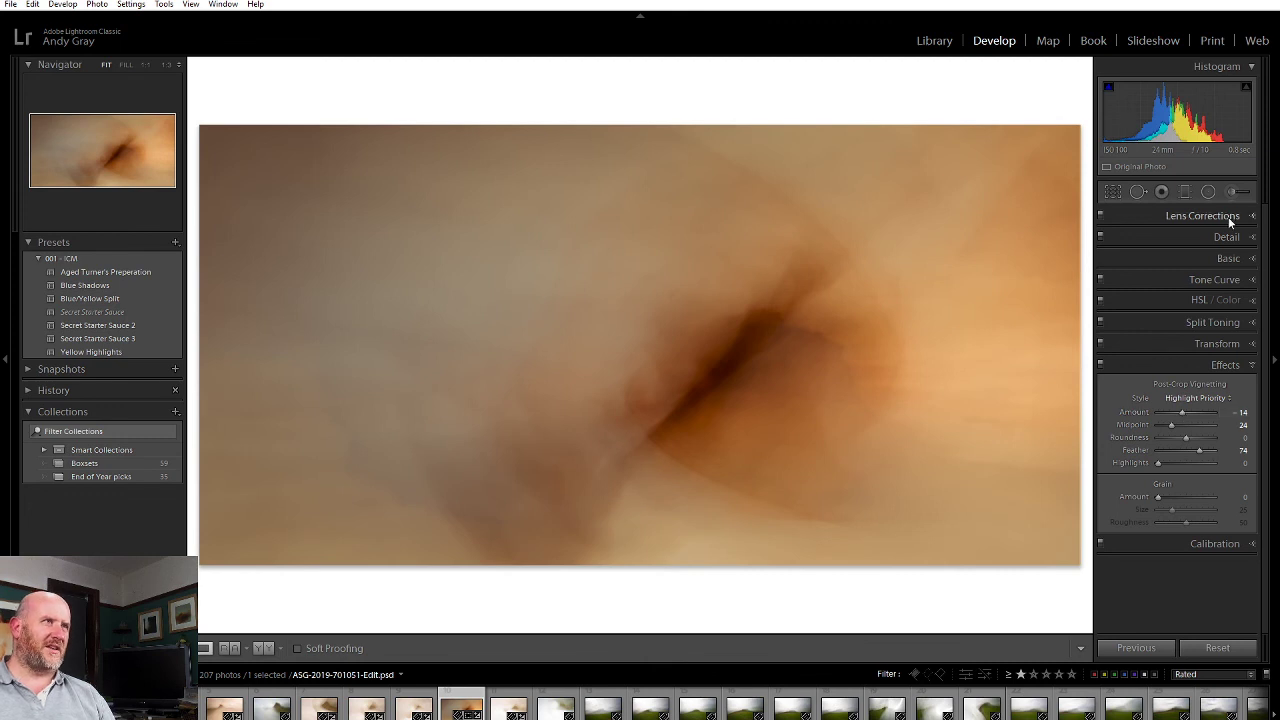
# Set the photo's exposure to +0.24 and its temperature to -2
pyautogui.click(1228, 260)
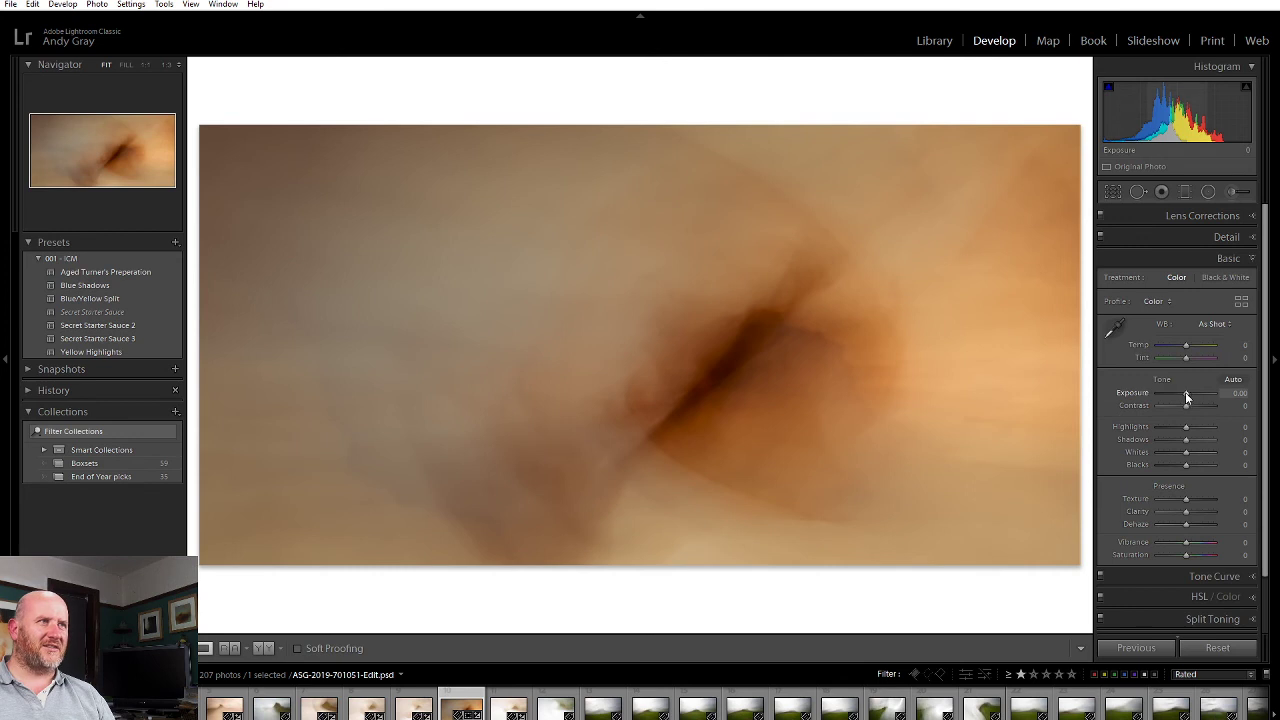
pyautogui.moveTo(1188, 394); pyautogui.dragTo(1187, 392)
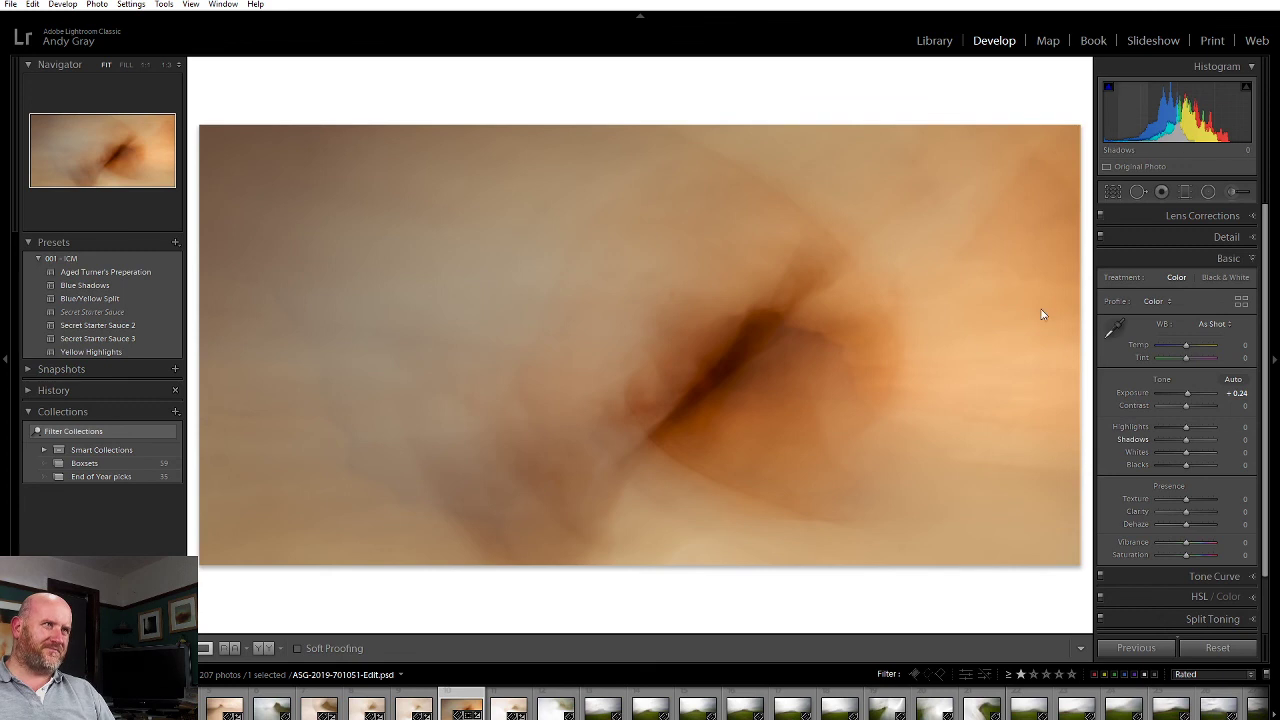
pyautogui.moveTo(1186, 350); pyautogui.dragTo(1182, 348)
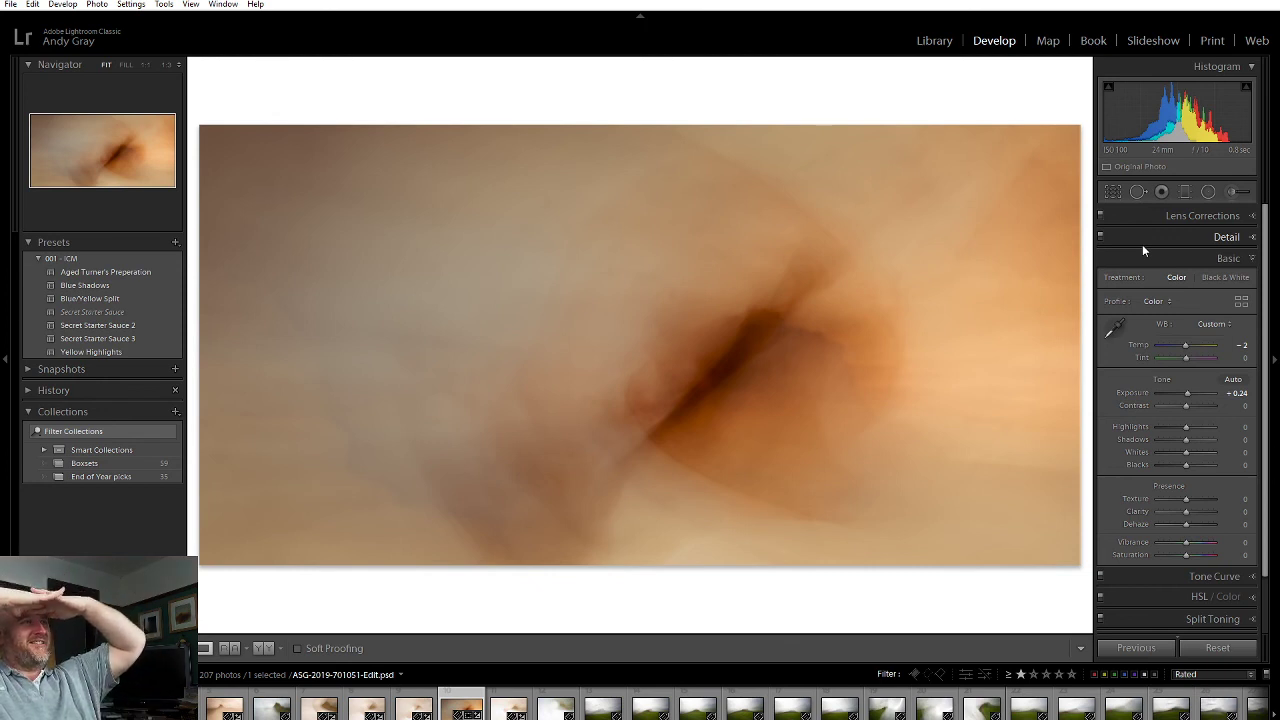
# Create a virtual copy of the cropped photo for trying an alternative format
pyautogui.rightClick(566, 396)
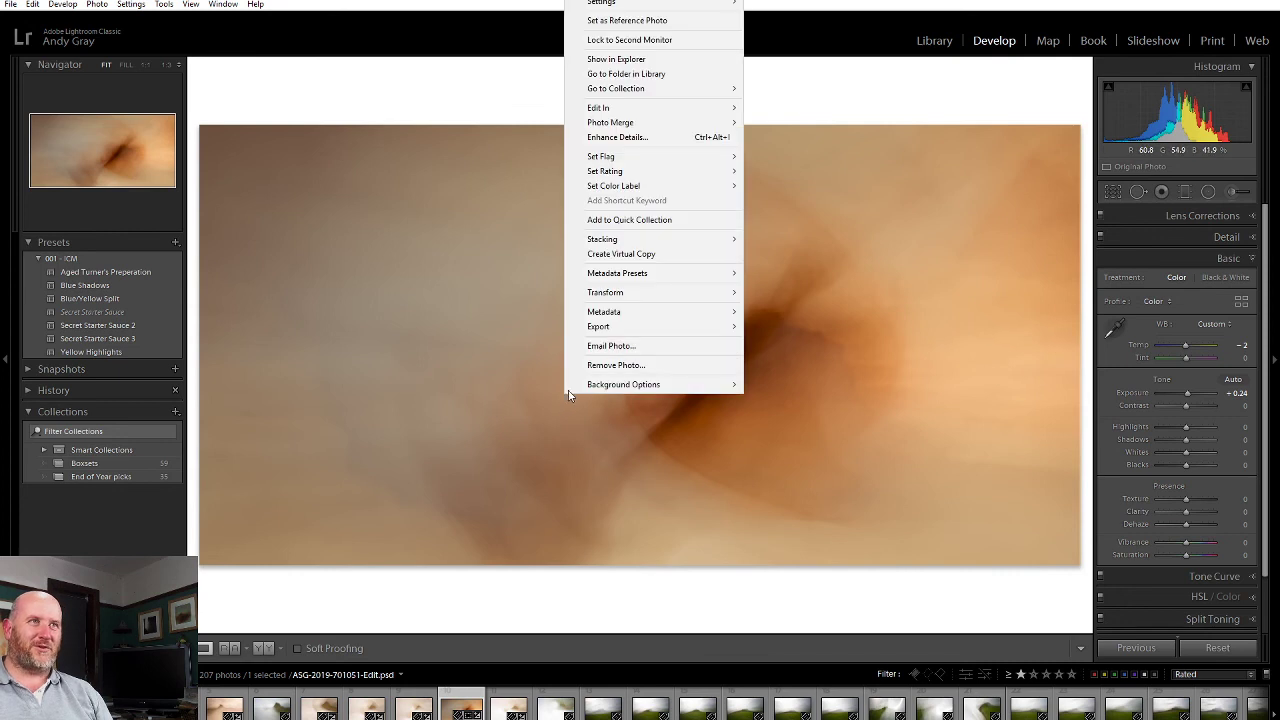
pyautogui.click(677, 254)
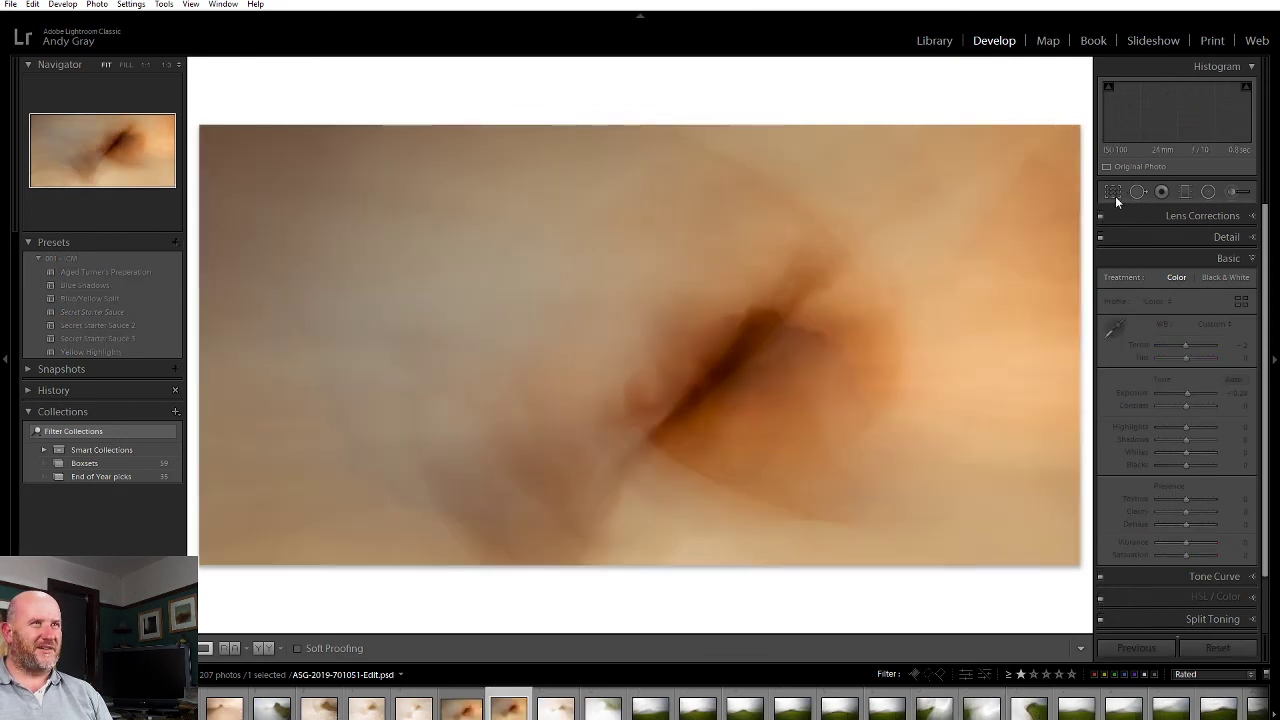
# Try a 1 x 1 square crop on the virtual copy, resizing and repositioning it around the dark shape
pyautogui.press('r')
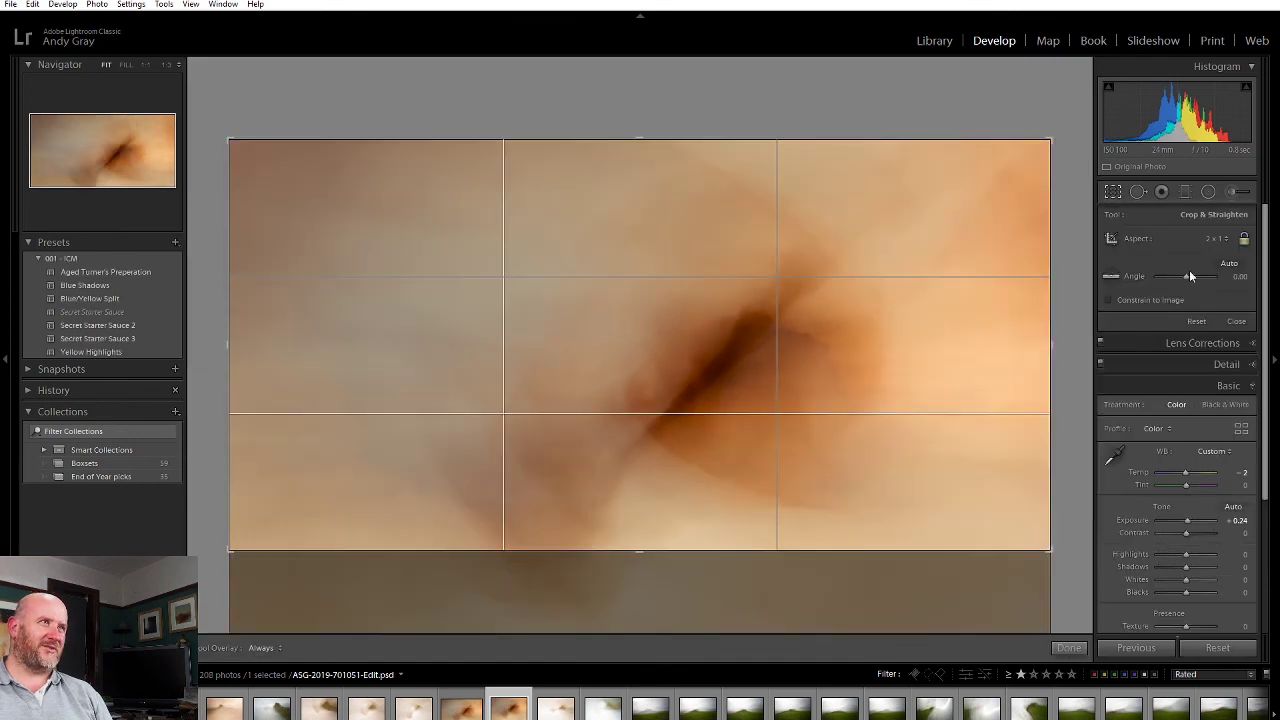
pyautogui.click(1218, 241)
pyautogui.click(1143, 302)
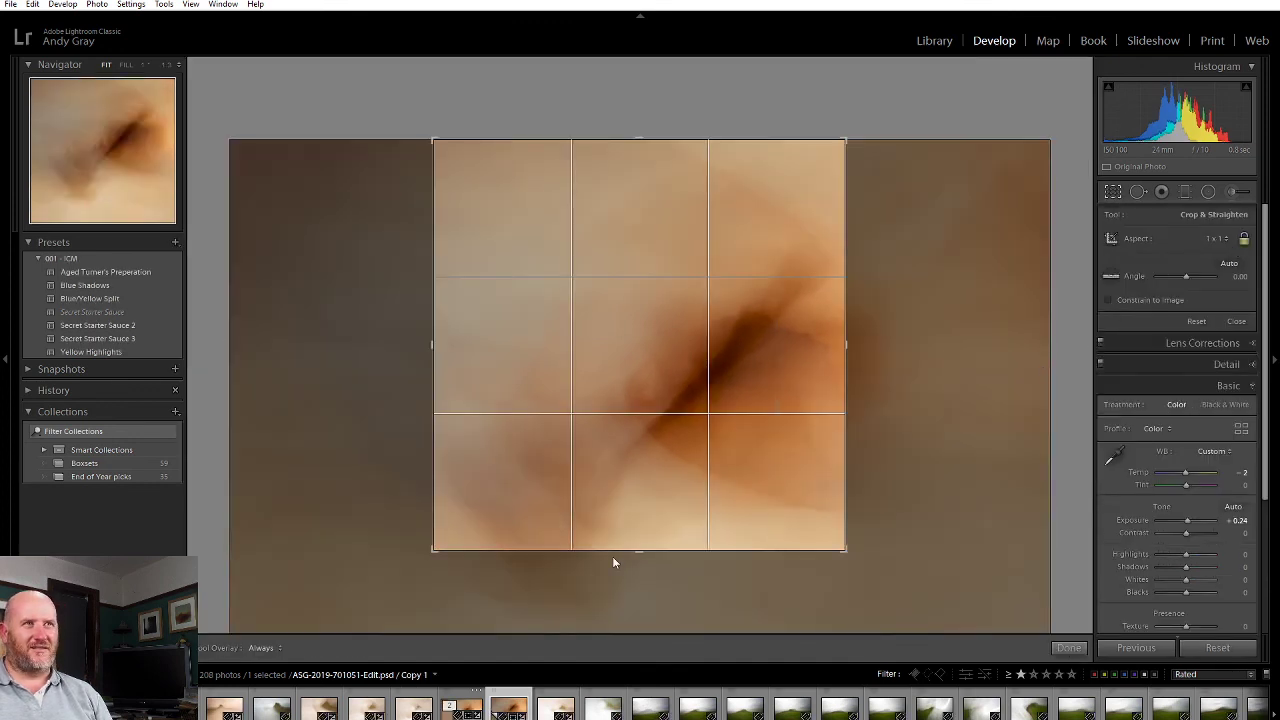
pyautogui.moveTo(626, 548); pyautogui.dragTo(630, 622)
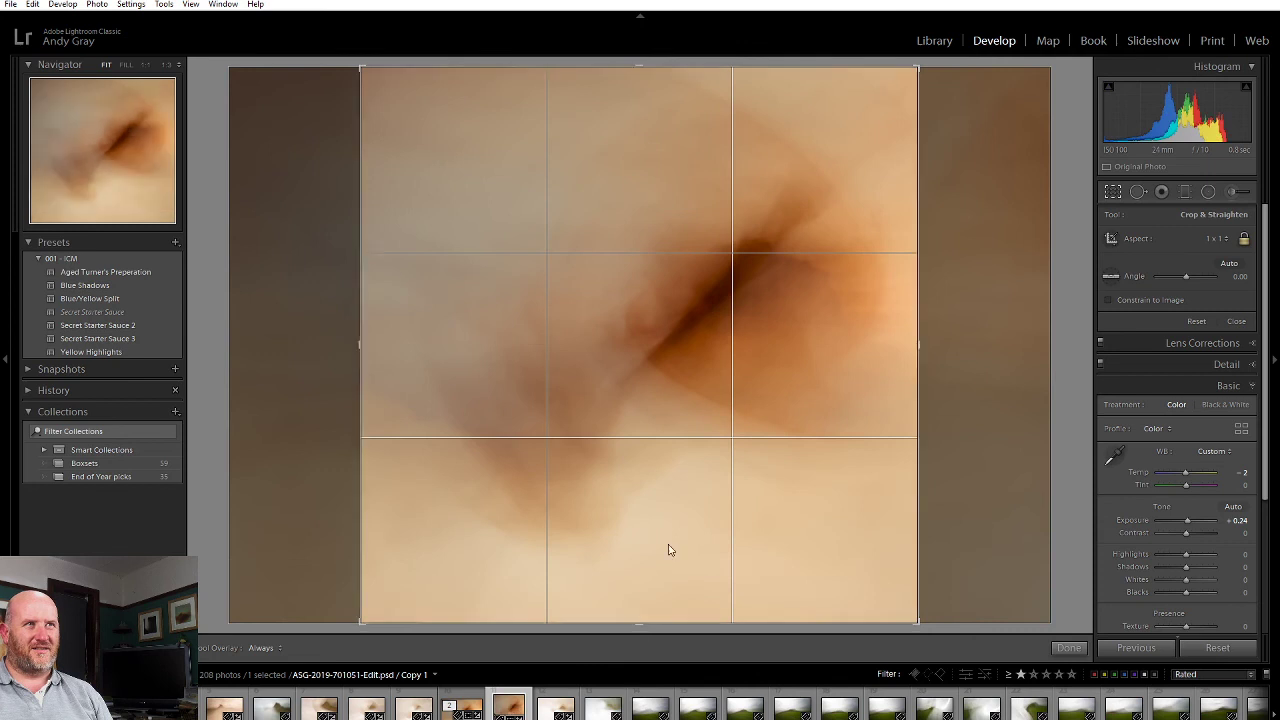
pyautogui.moveTo(619, 535); pyautogui.dragTo(664, 559)
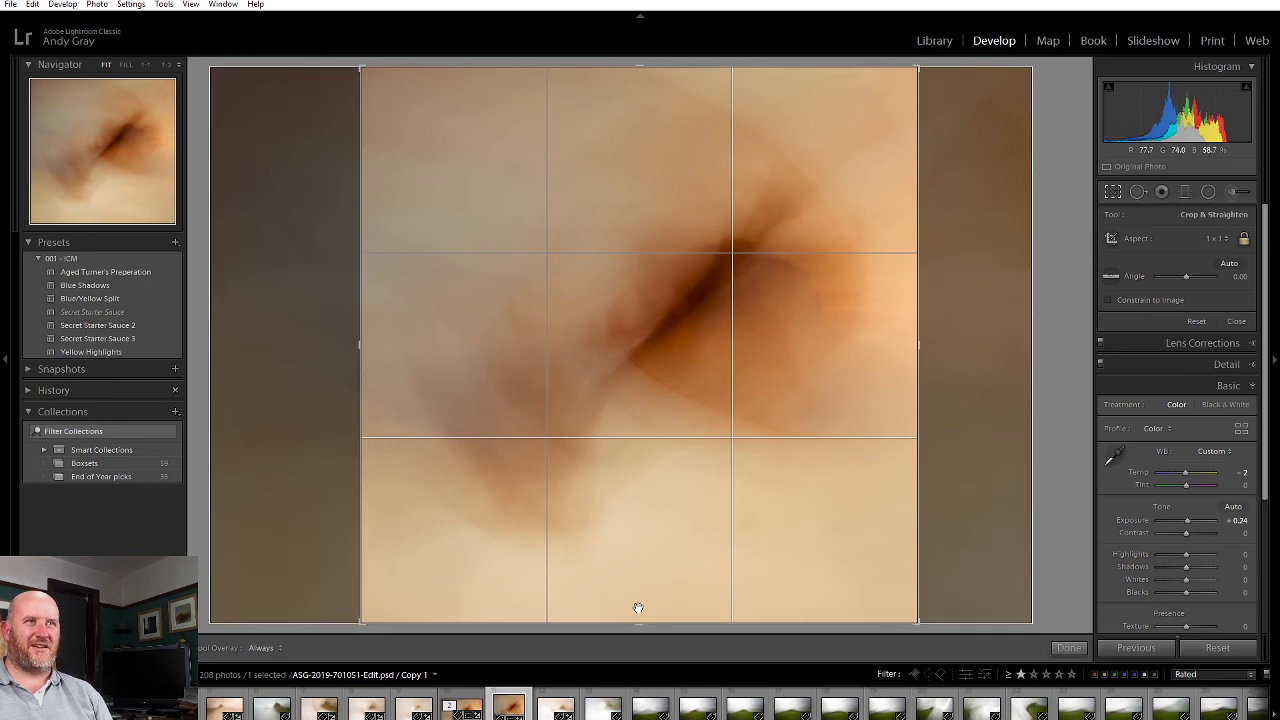
pyautogui.moveTo(638, 614)
pyautogui.mouseDown()
pyautogui.moveTo(650, 620)
pyautogui.moveTo(647, 596)
pyautogui.mouseUp()
# Crop the virtual copy to 4 x 5 / 8 x 10, enlarging the frame and positioning it around the dark shape
pyautogui.click(1208, 241)
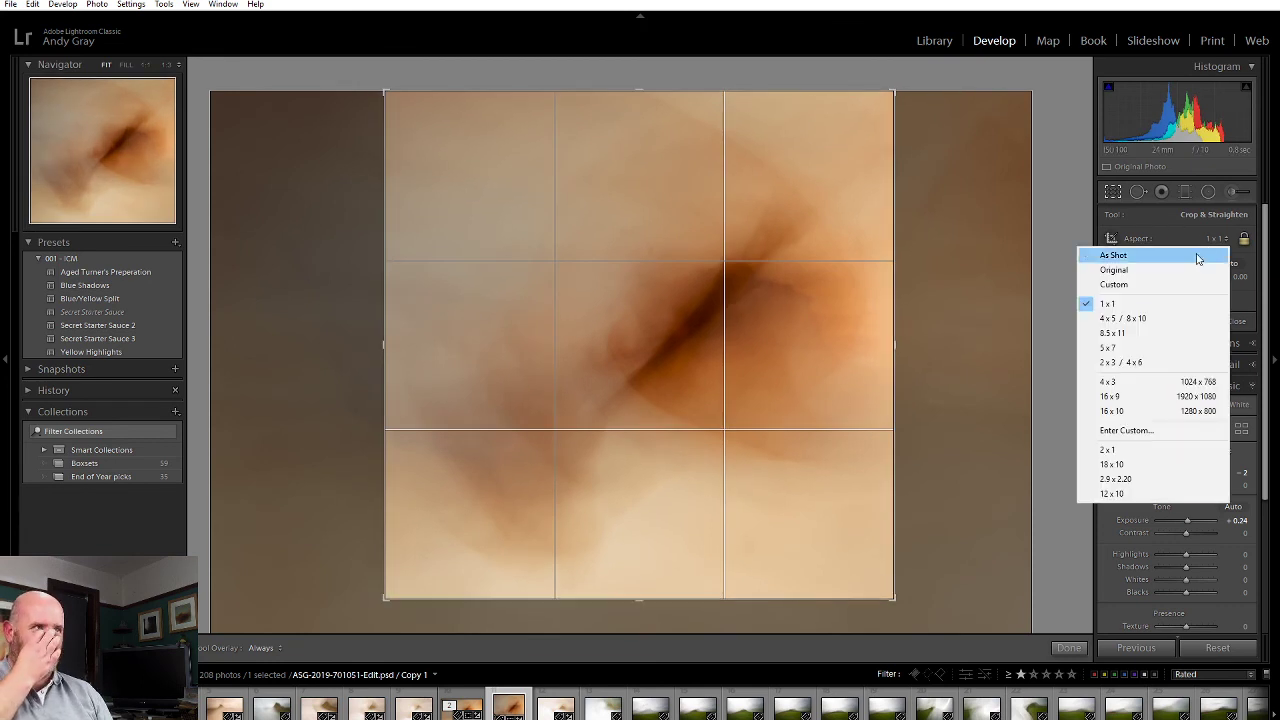
pyautogui.click(1200, 317)
pyautogui.moveTo(643, 140); pyautogui.dragTo(640, 92)
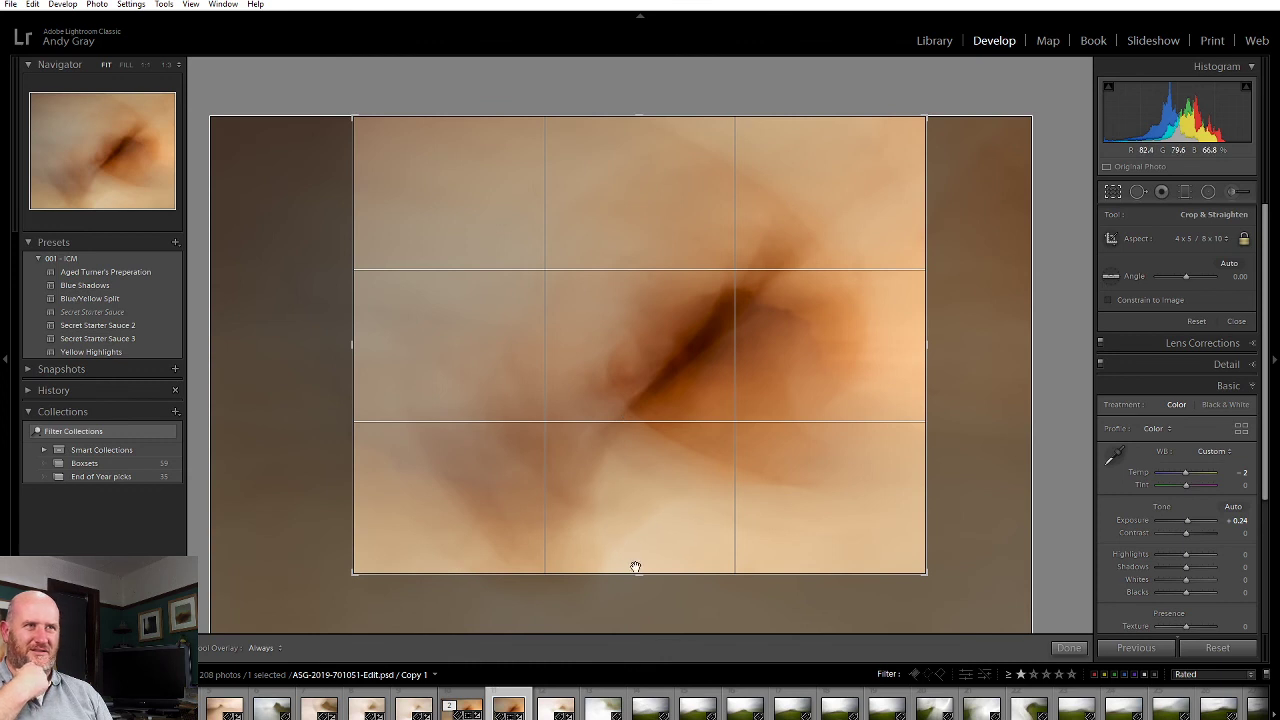
pyautogui.moveTo(637, 573); pyautogui.dragTo(637, 592)
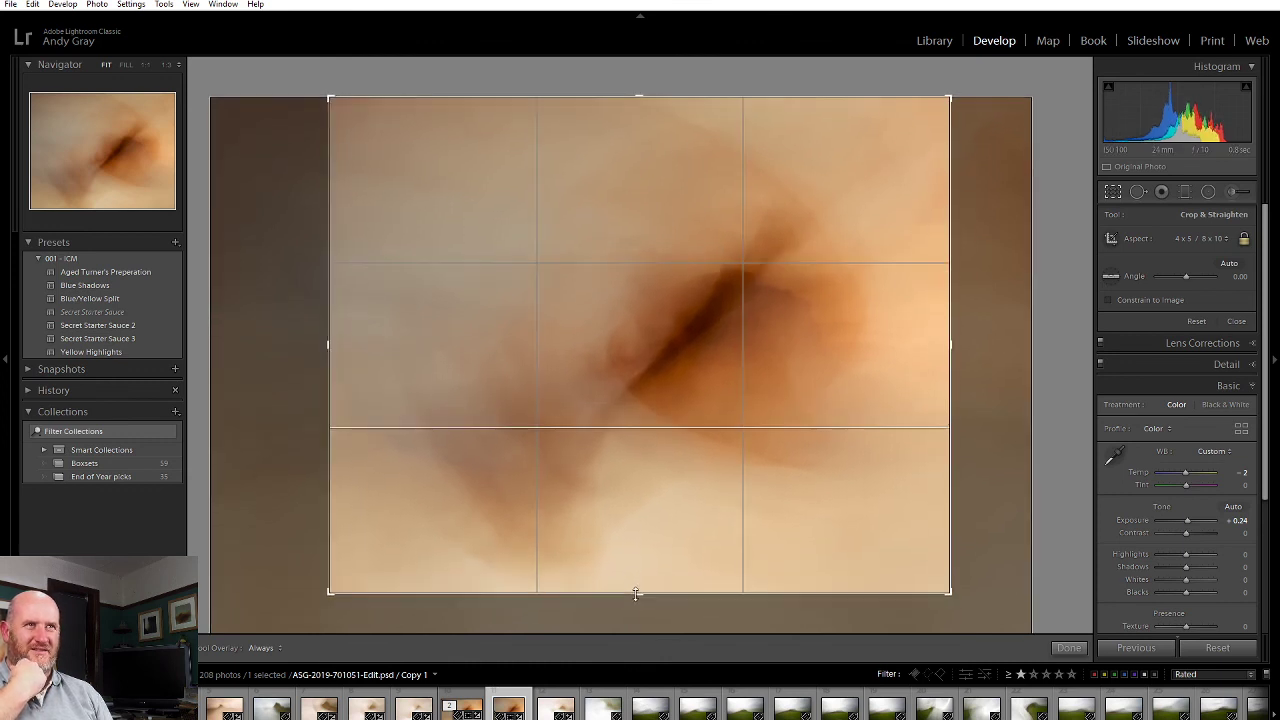
pyautogui.moveTo(671, 434); pyautogui.dragTo(680, 432)
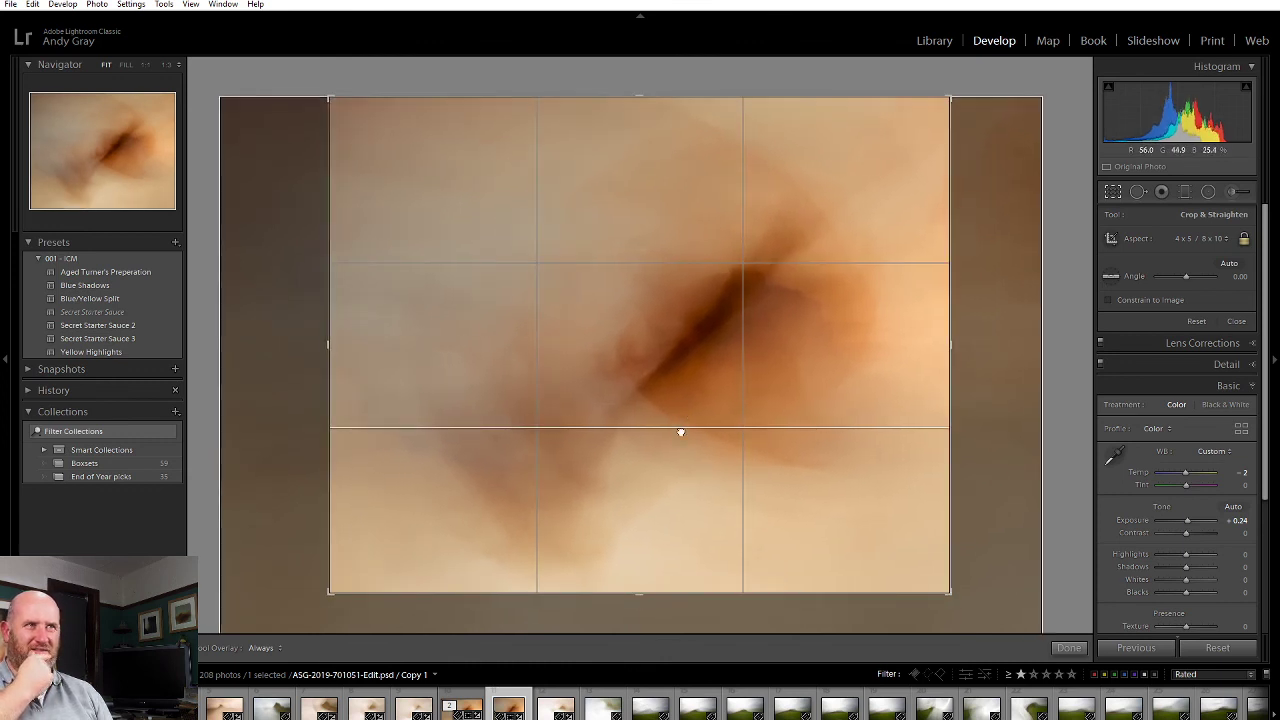
pyautogui.click(1062, 647)
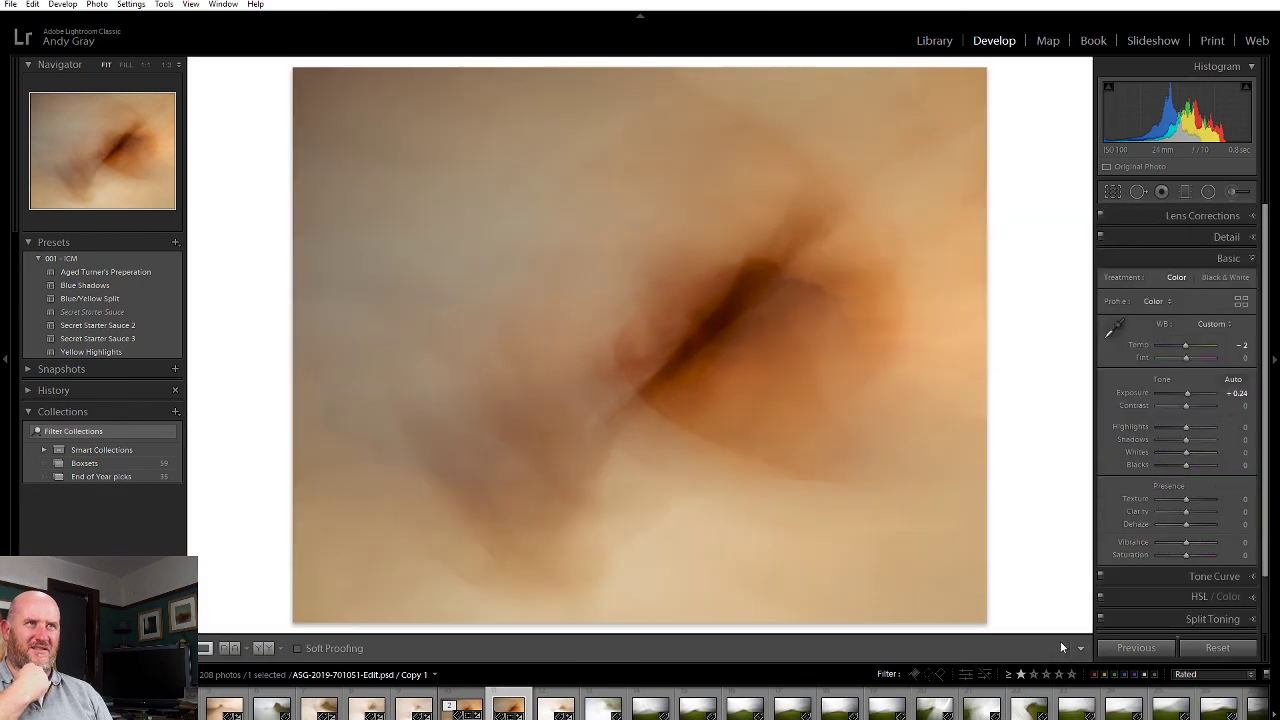
# Add a graduated filter rising from the lower edge of the 2 x 1 photo to its middle, with exposure 0.35
pyautogui.click(468, 696)
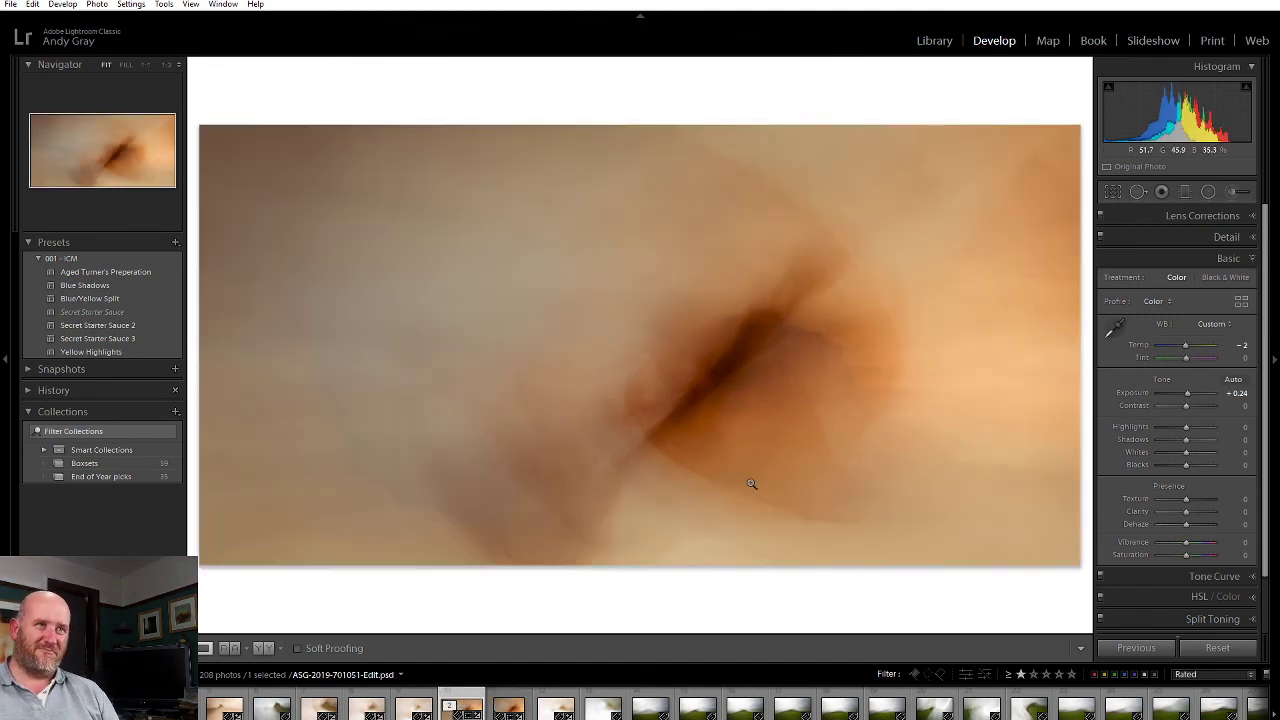
pyautogui.click(1184, 192)
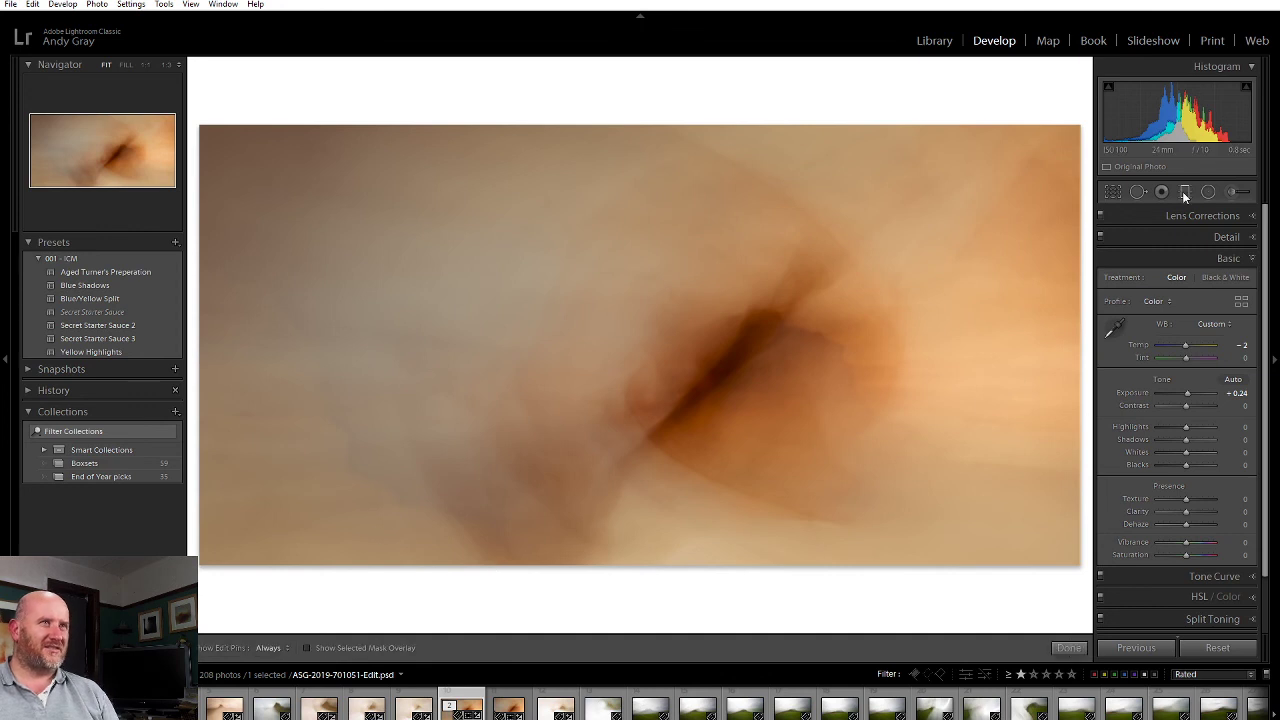
pyautogui.moveTo(617, 563); pyautogui.dragTo(618, 337)
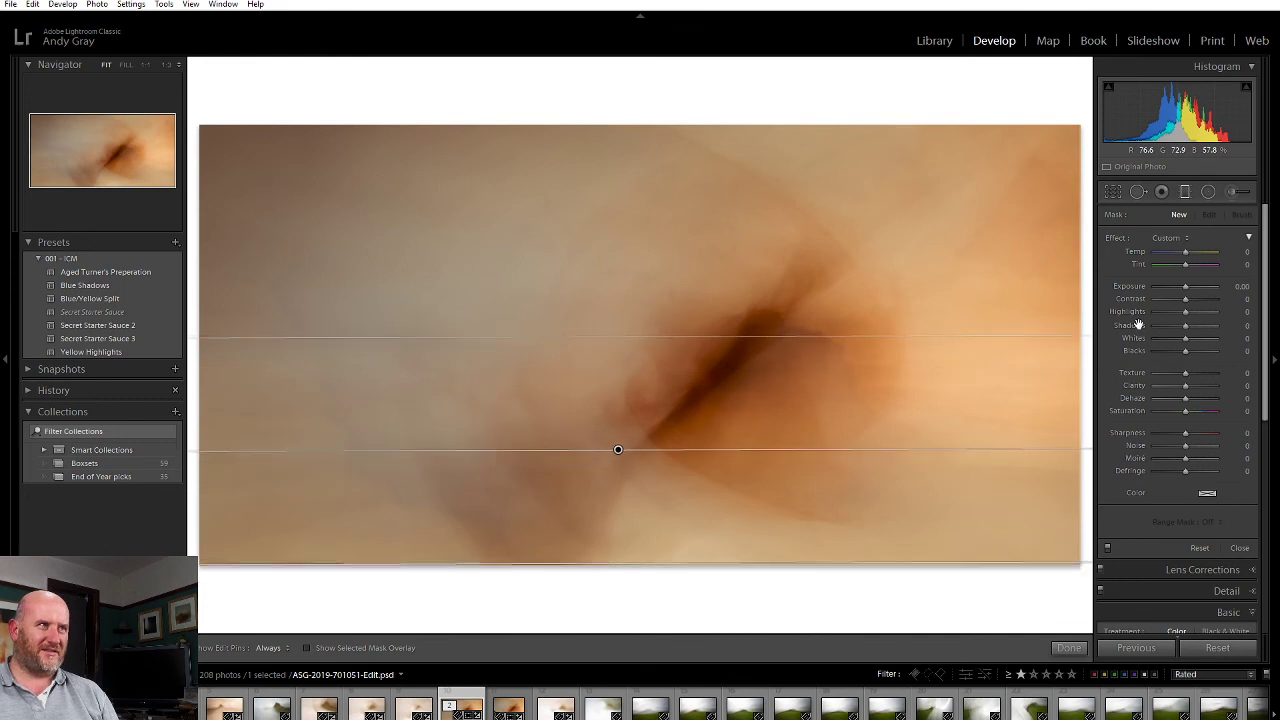
pyautogui.moveTo(1185, 286); pyautogui.dragTo(1188, 290)
pyautogui.moveTo(618, 449); pyautogui.dragTo(653, 441)
pyautogui.click(1070, 648)
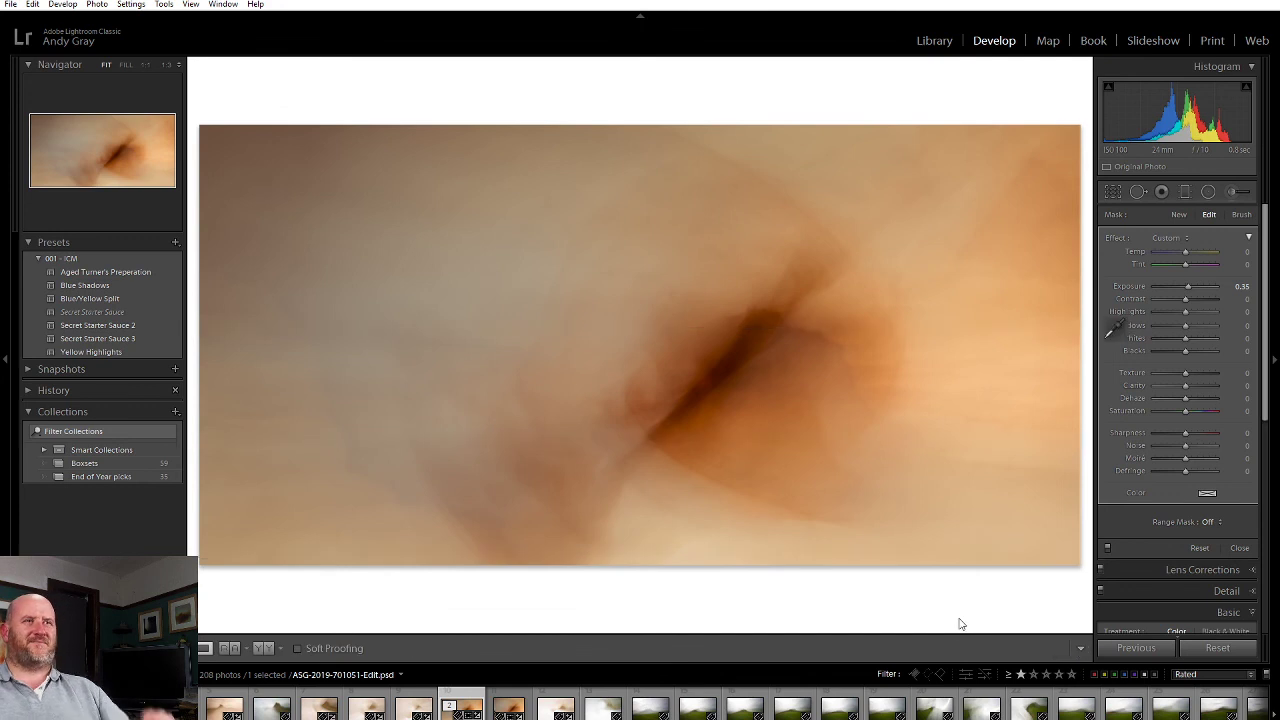